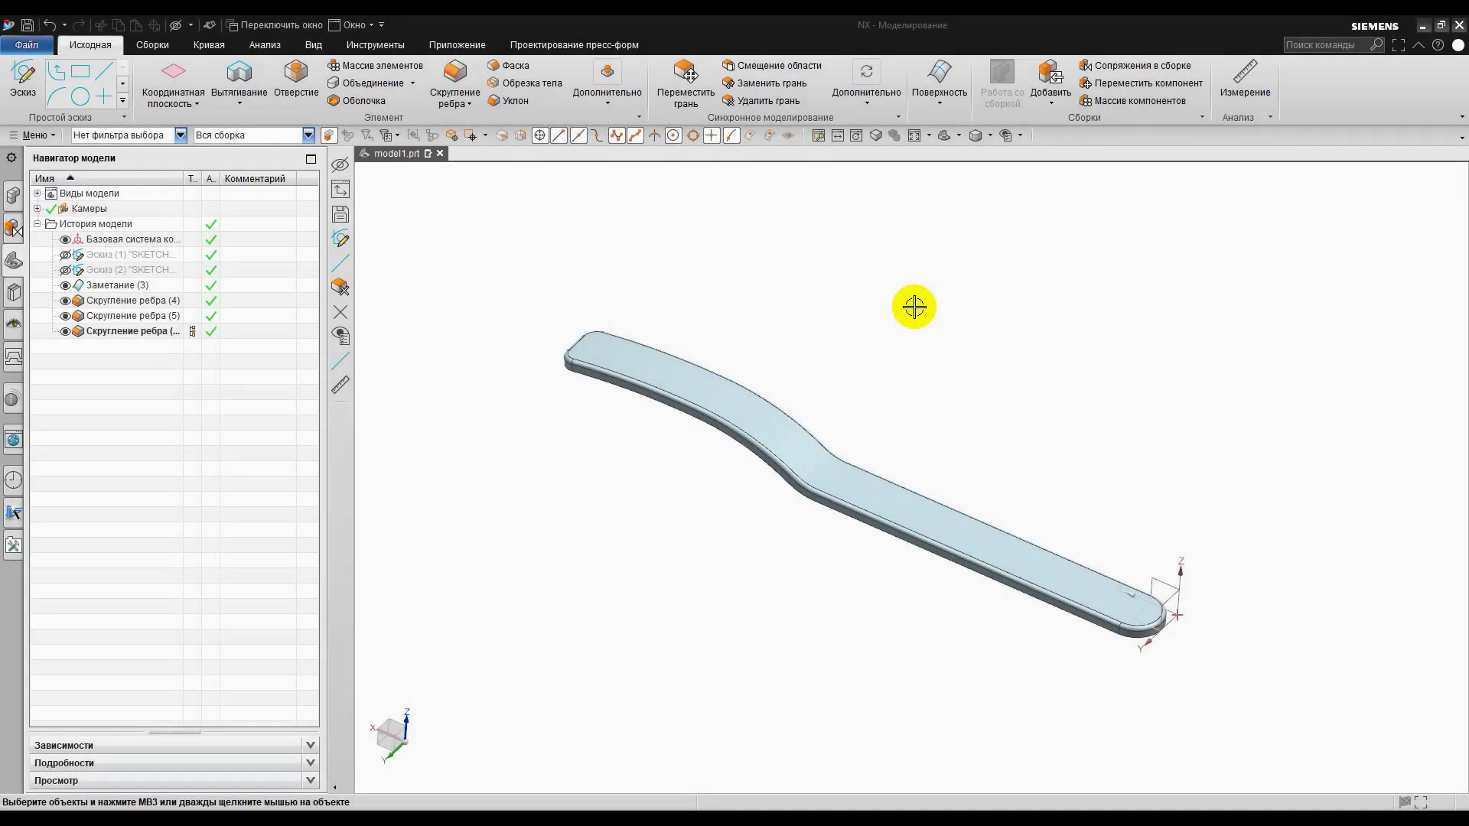
Step: Switch to the Manufacturing application and initialise it with the cam_general configuration and the mill_planar setup
click(24, 45)
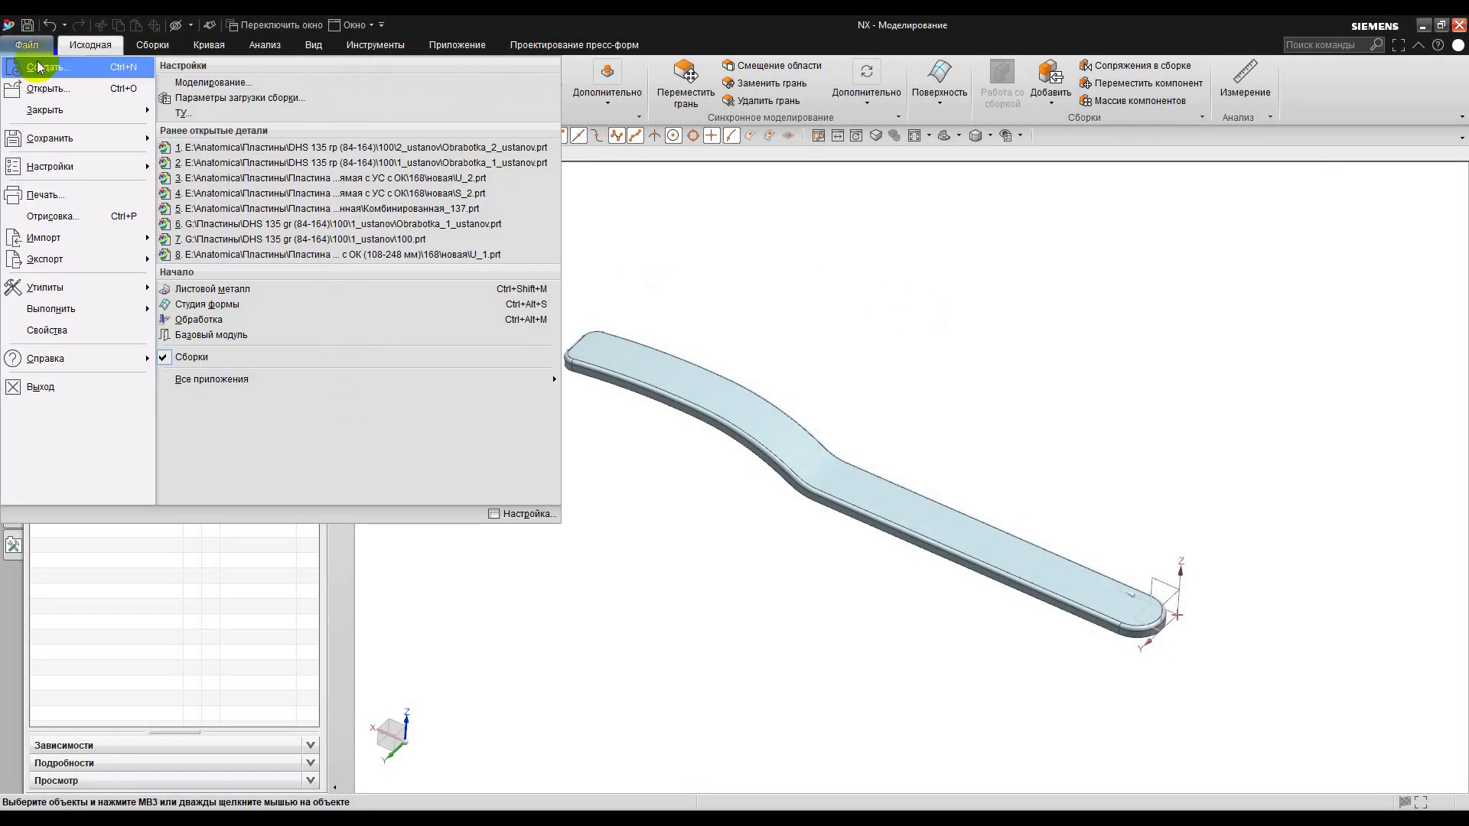
click(222, 318)
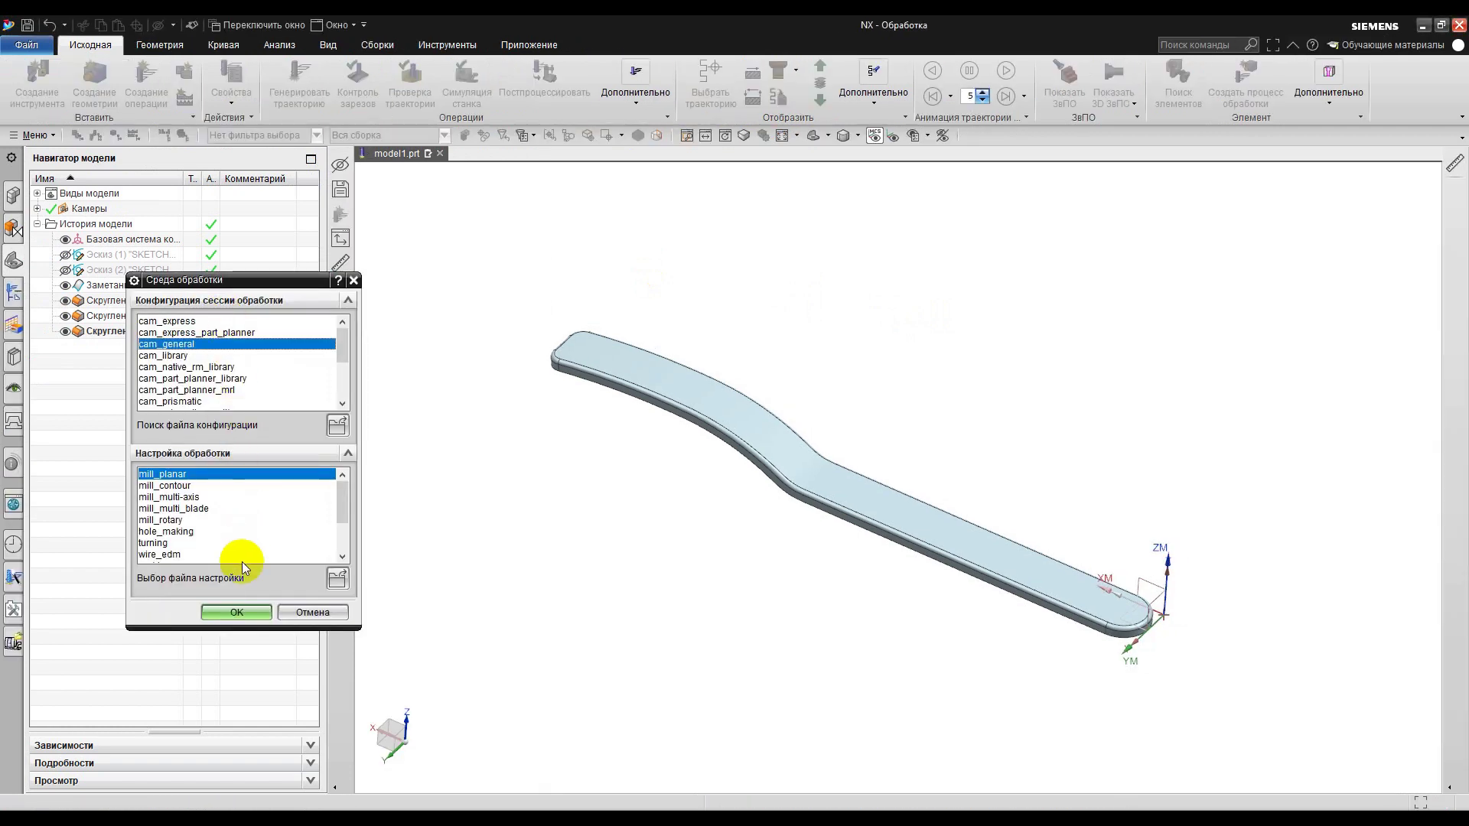
click(245, 611)
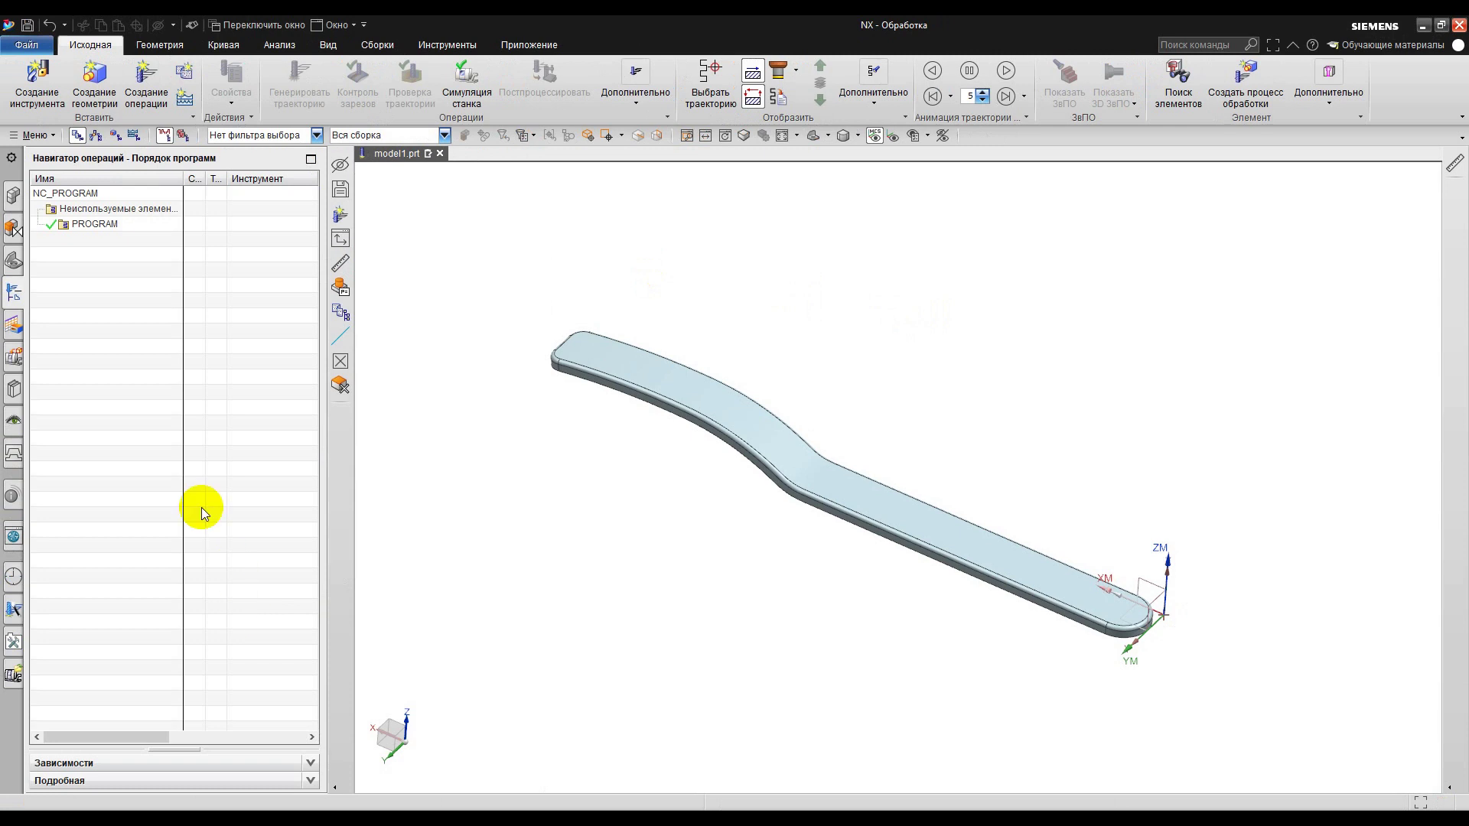
Step: In the geometry view of the operation navigator, rearrange the hierarchy so that MCS_MILL sits under WORKPIECE
right_click(83, 309)
click(127, 353)
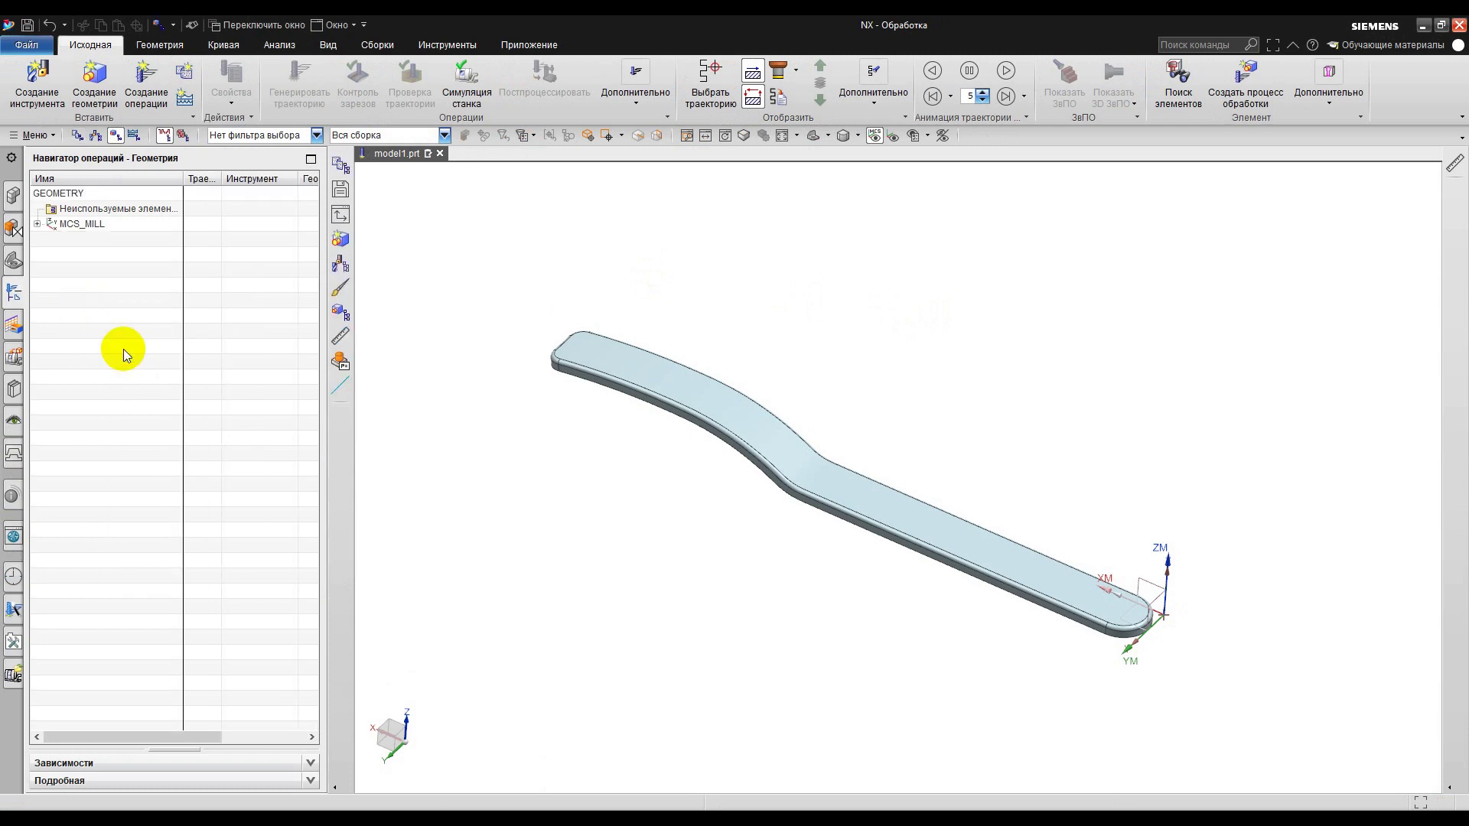
click(36, 223)
click(81, 240)
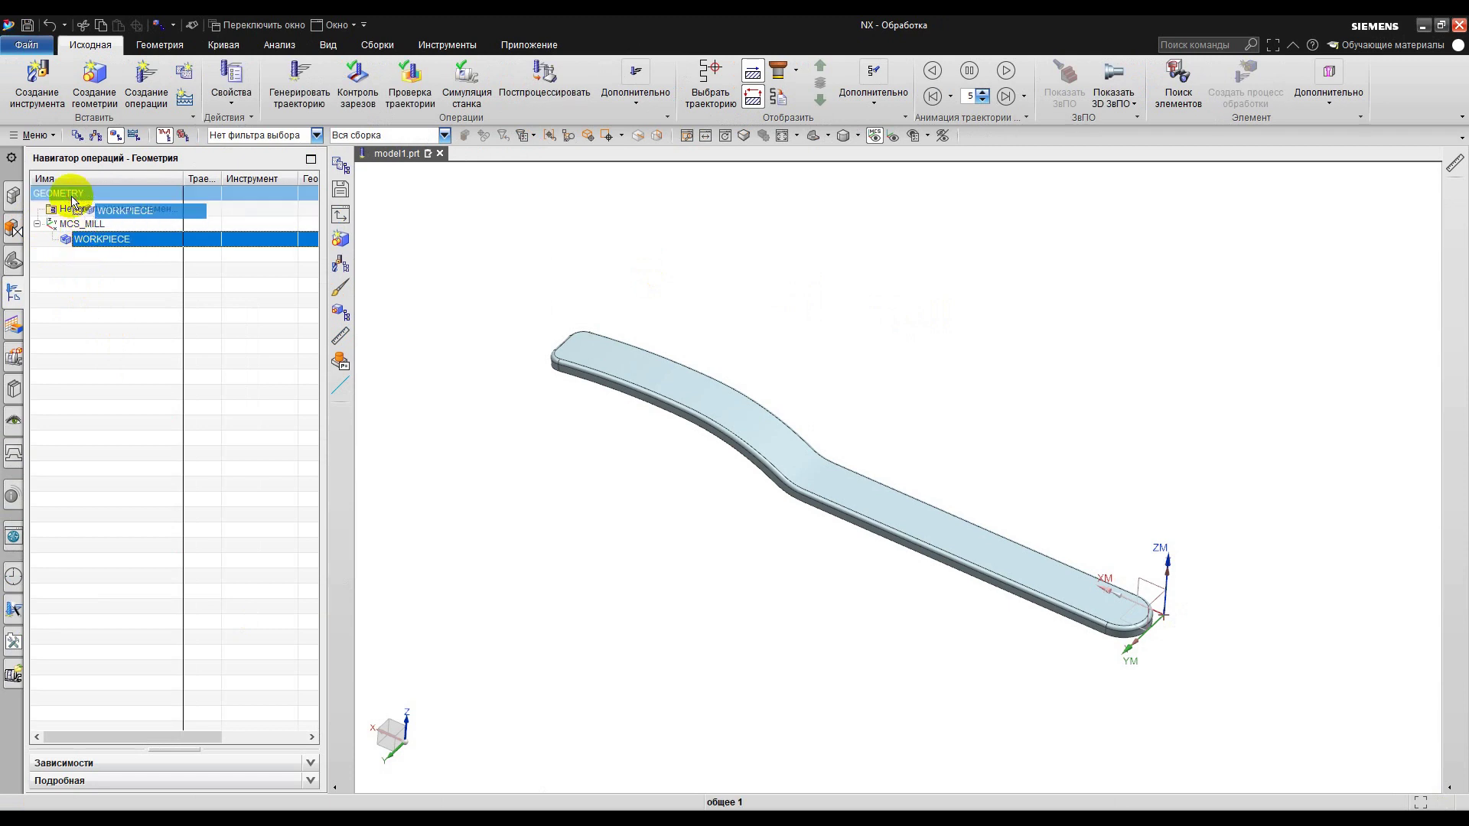
drag(85, 223, 100, 245)
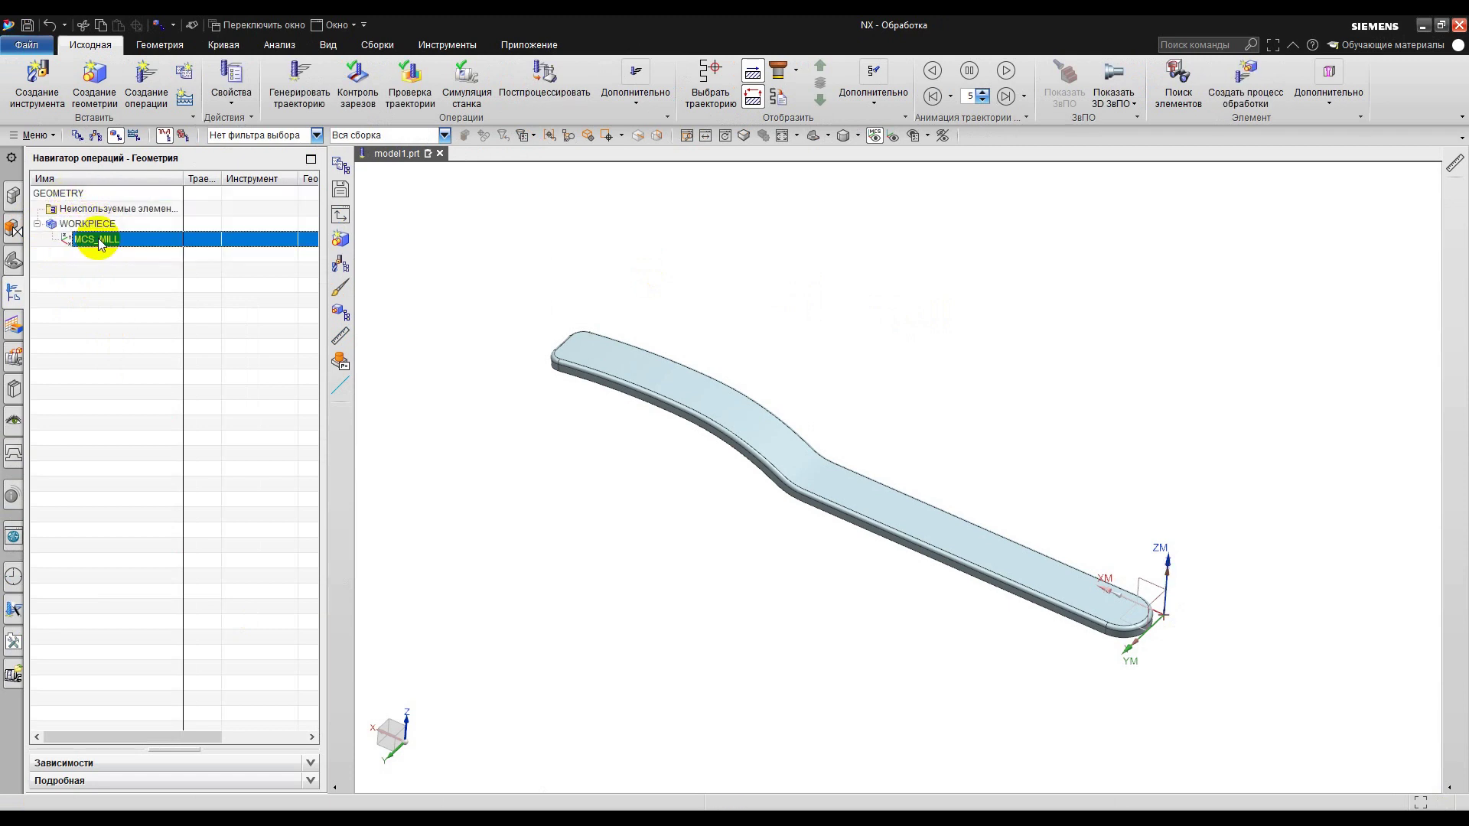
click(121, 306)
Step: In the machine tool view, create a mill_planar MILL tool named ball_3 under GENERIC_MACHINE
right_click(95, 296)
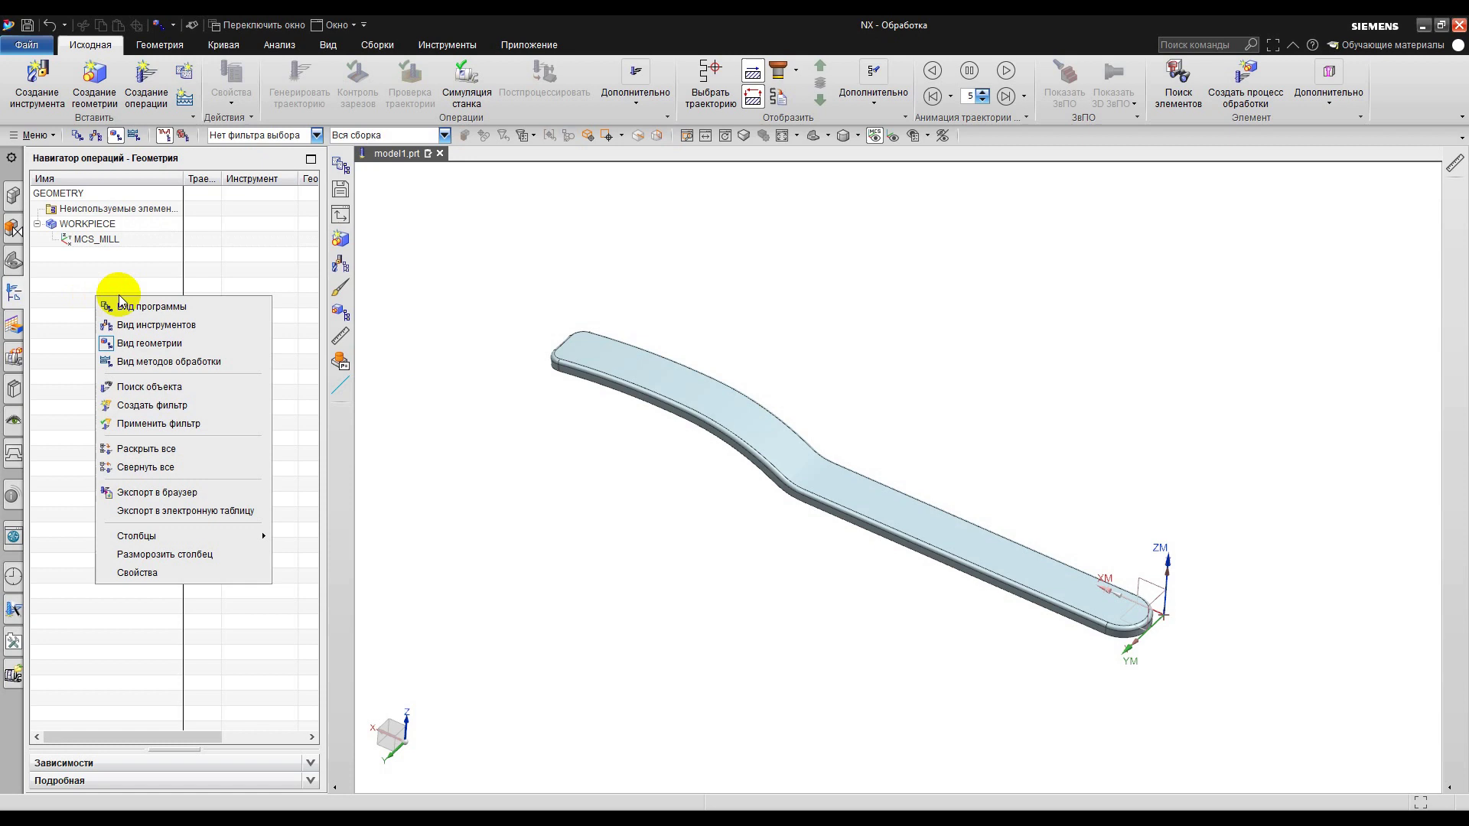
click(163, 325)
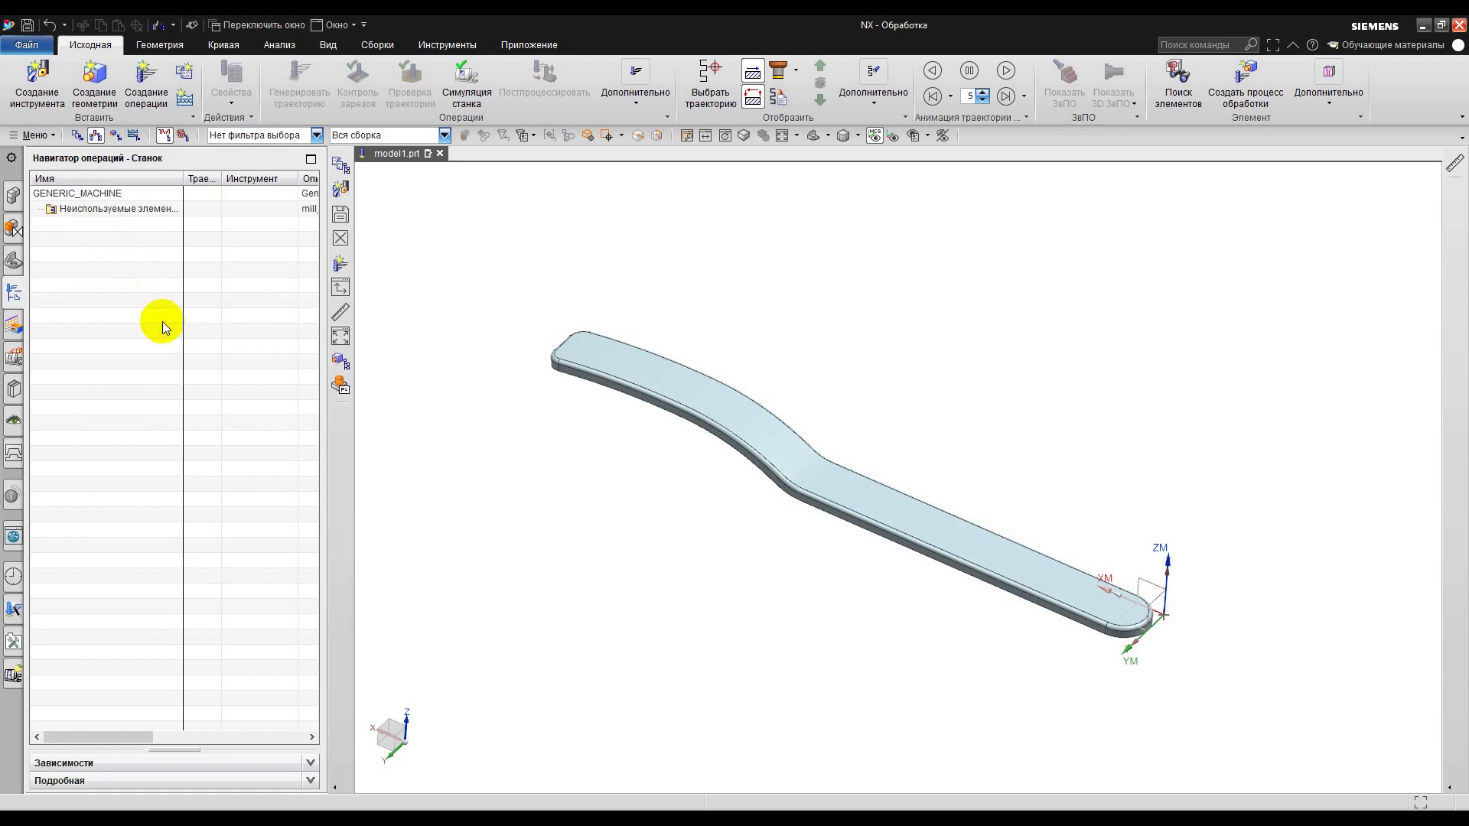
click(40, 98)
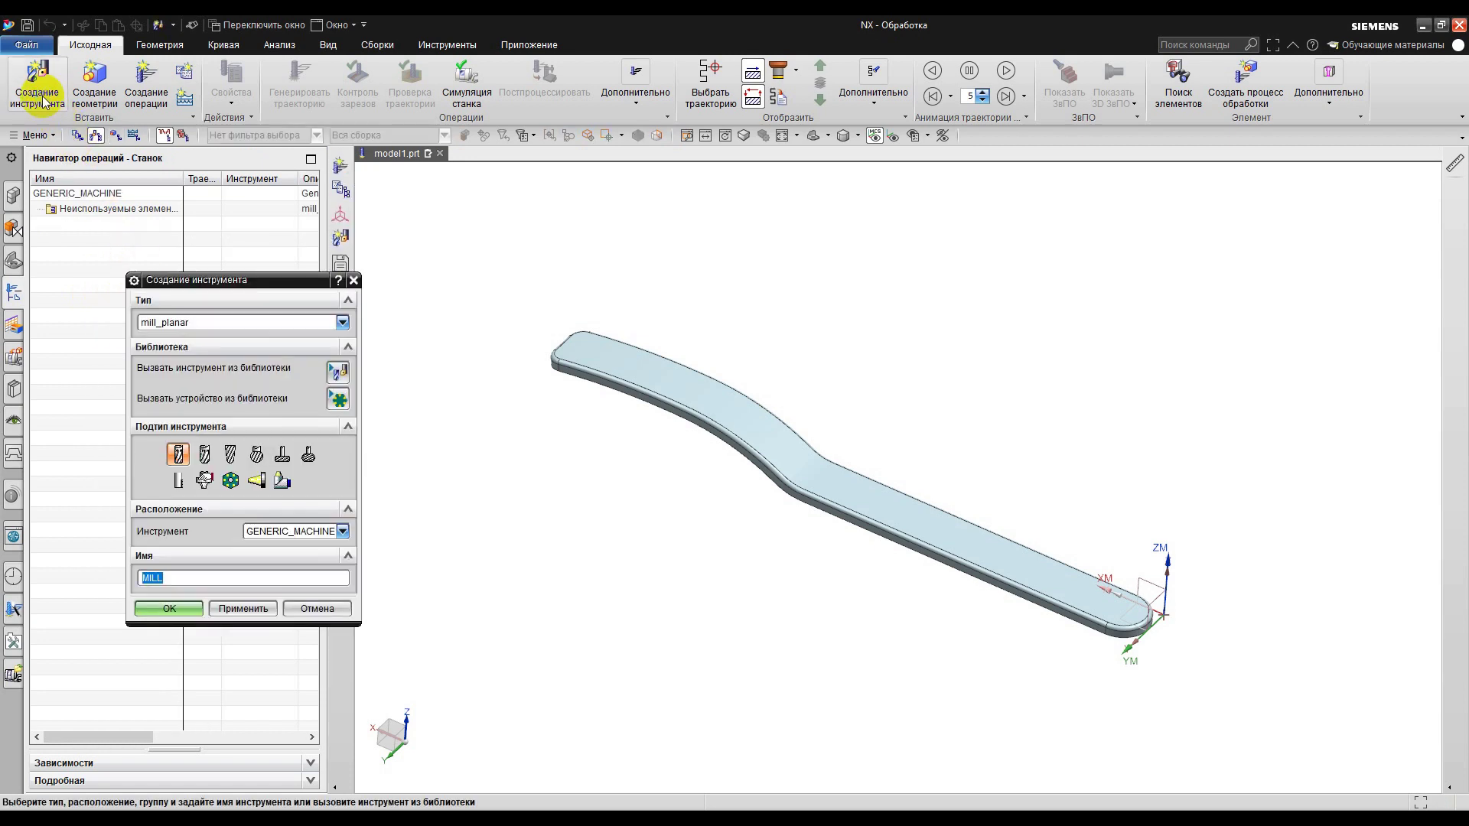
drag(247, 285, 201, 215)
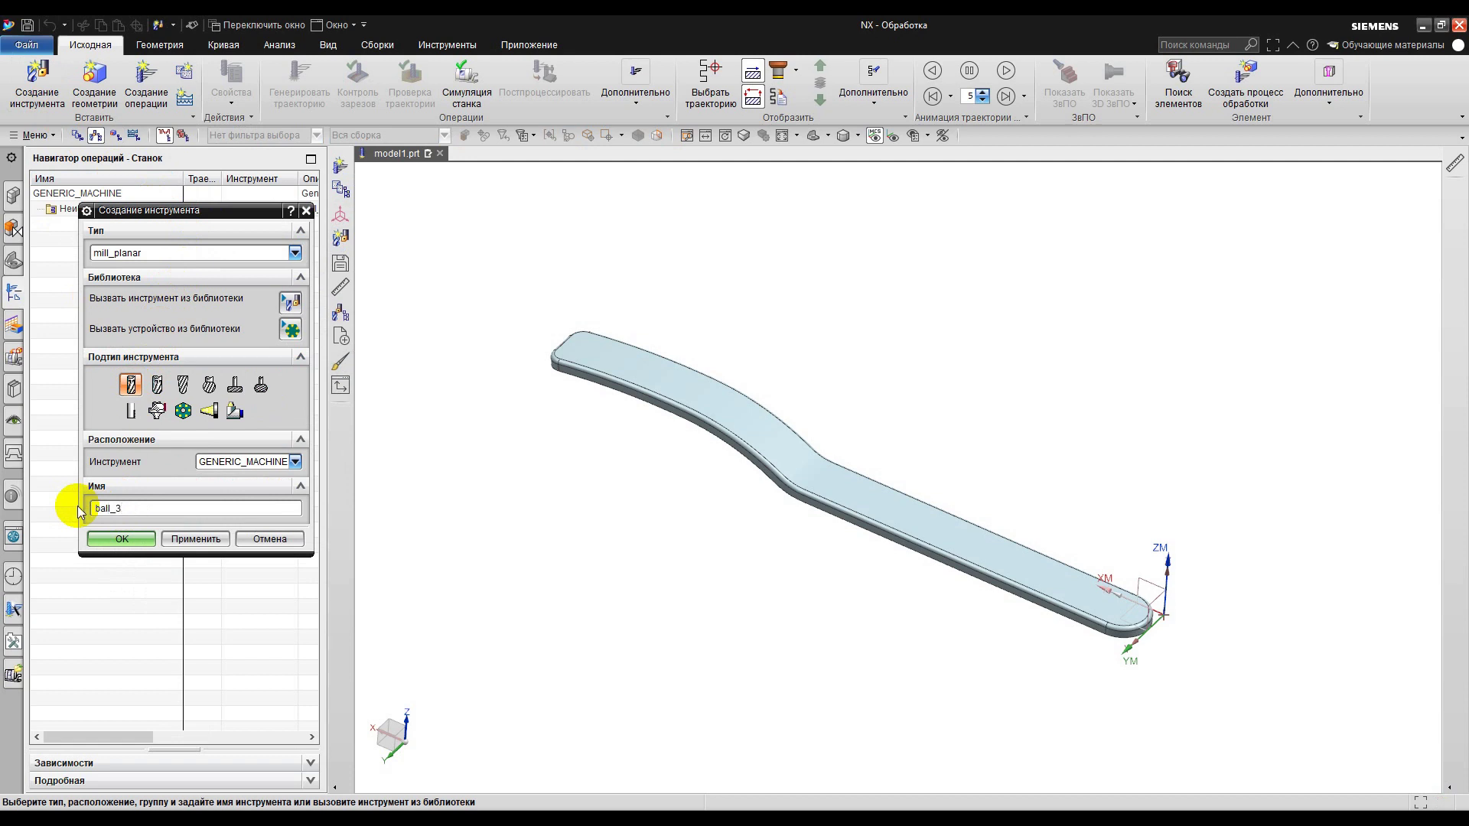
click(126, 538)
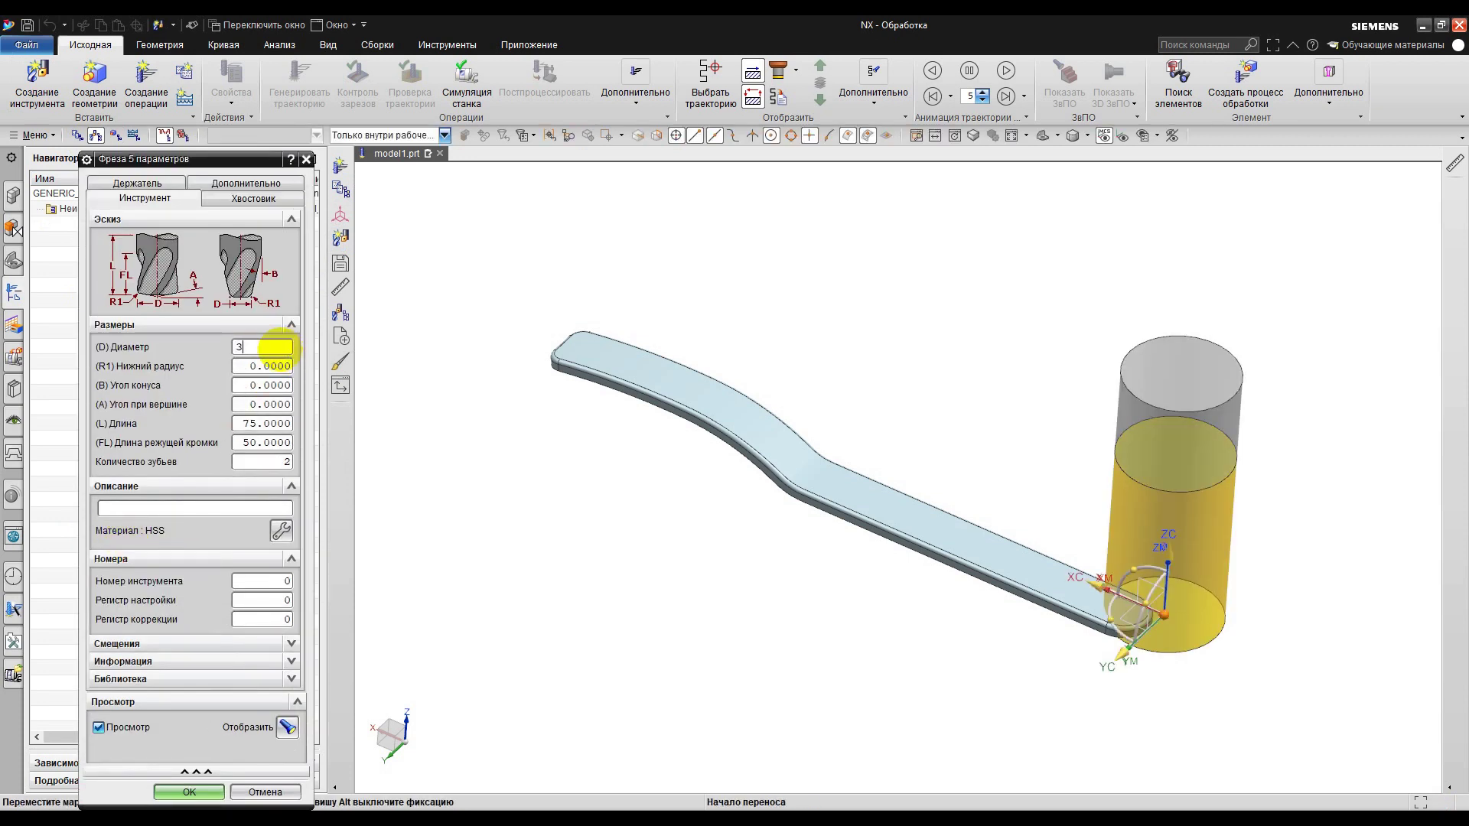
Step: Give the ball_3 cutter a diameter of 3 and a lower radius of 1.5, with tool, adjust and cutter compensation register numbers all 3
click(279, 361)
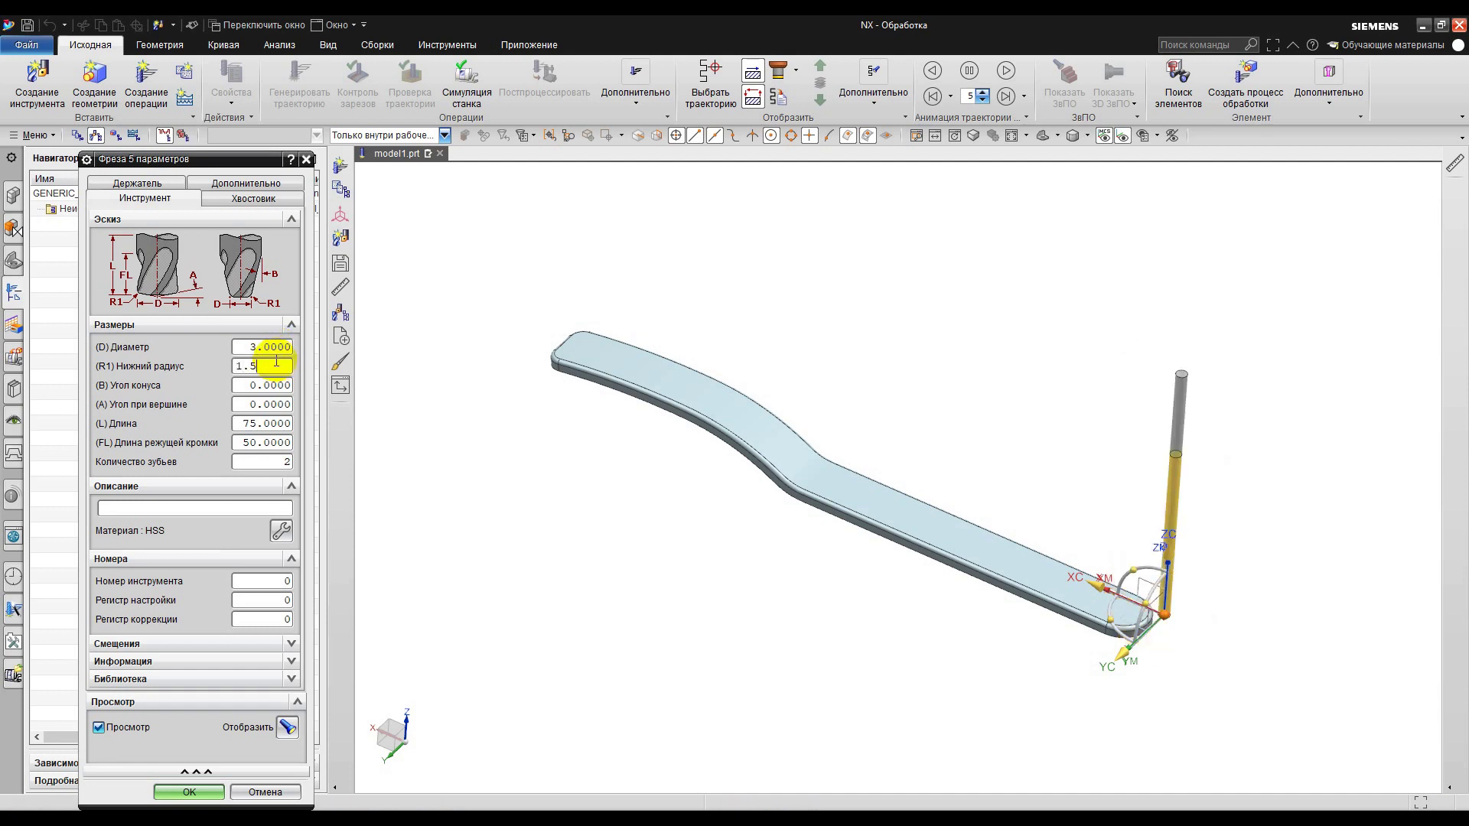
click(287, 583)
text(3)
key(Tab)
text(3)
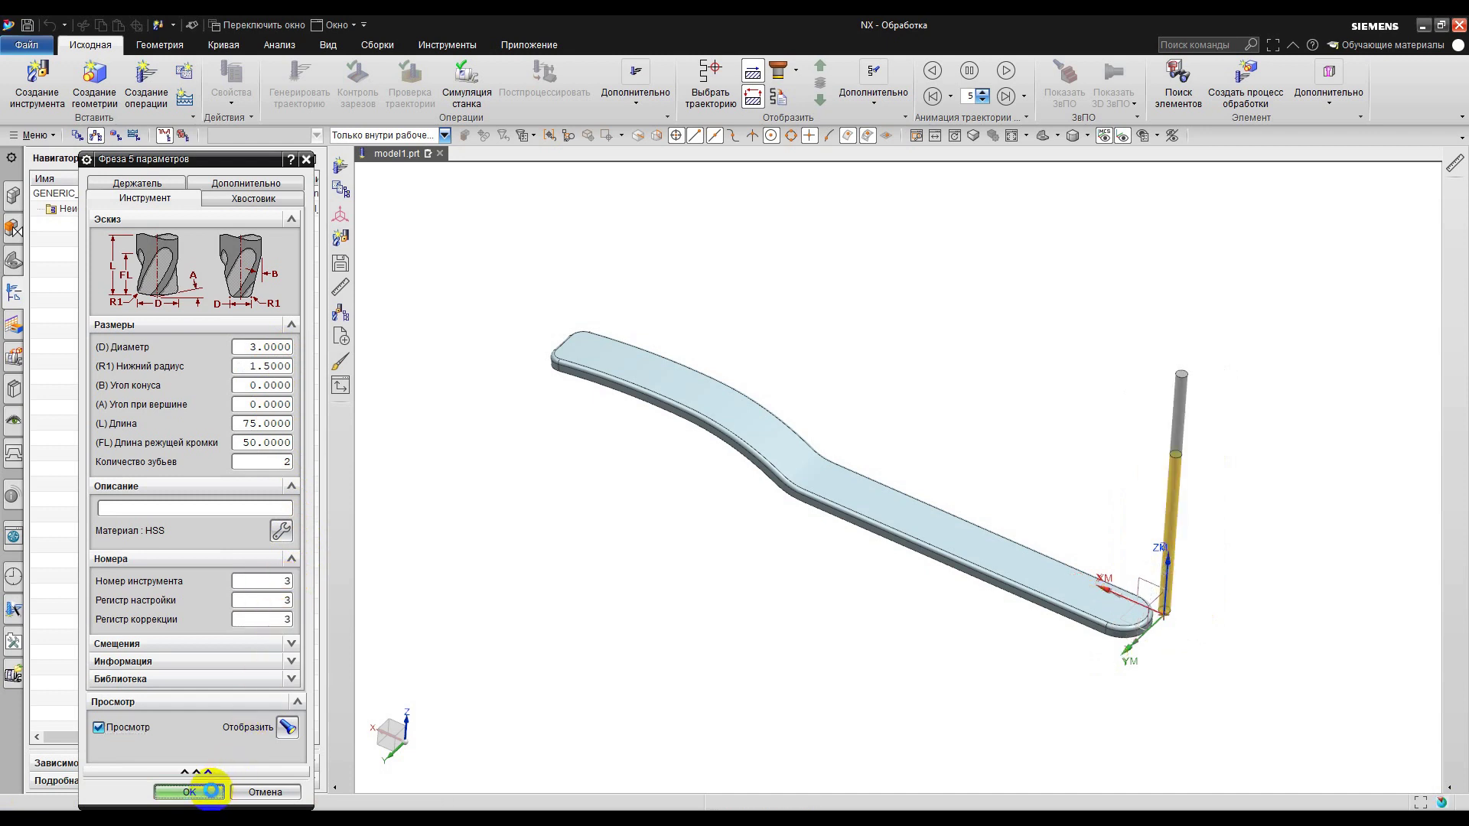
click(189, 791)
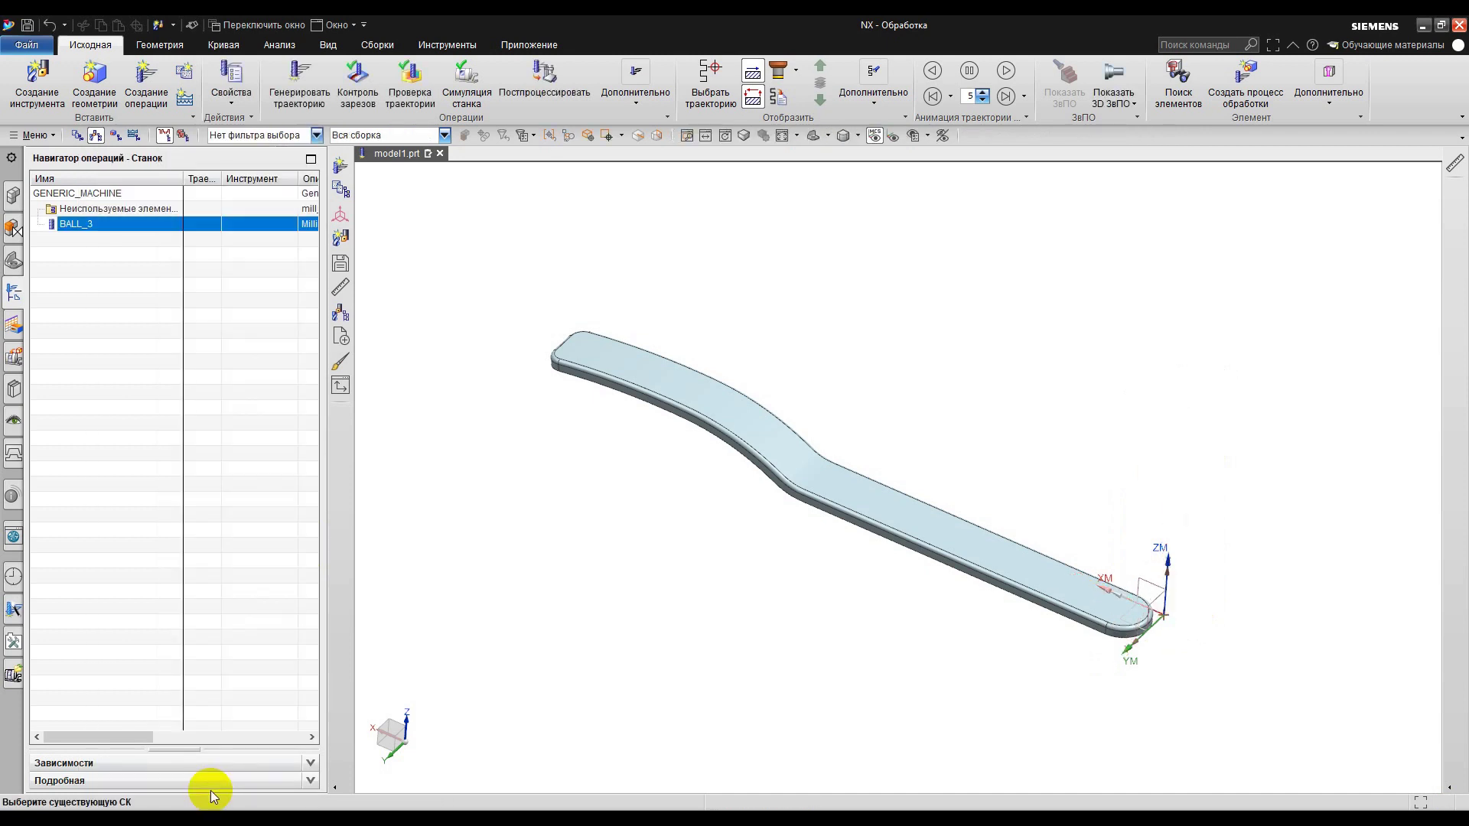
Step: In the program order view, start a new mill_contour operation of the surface contour subtype CONTOUR_AREA
right_click(87, 326)
click(146, 335)
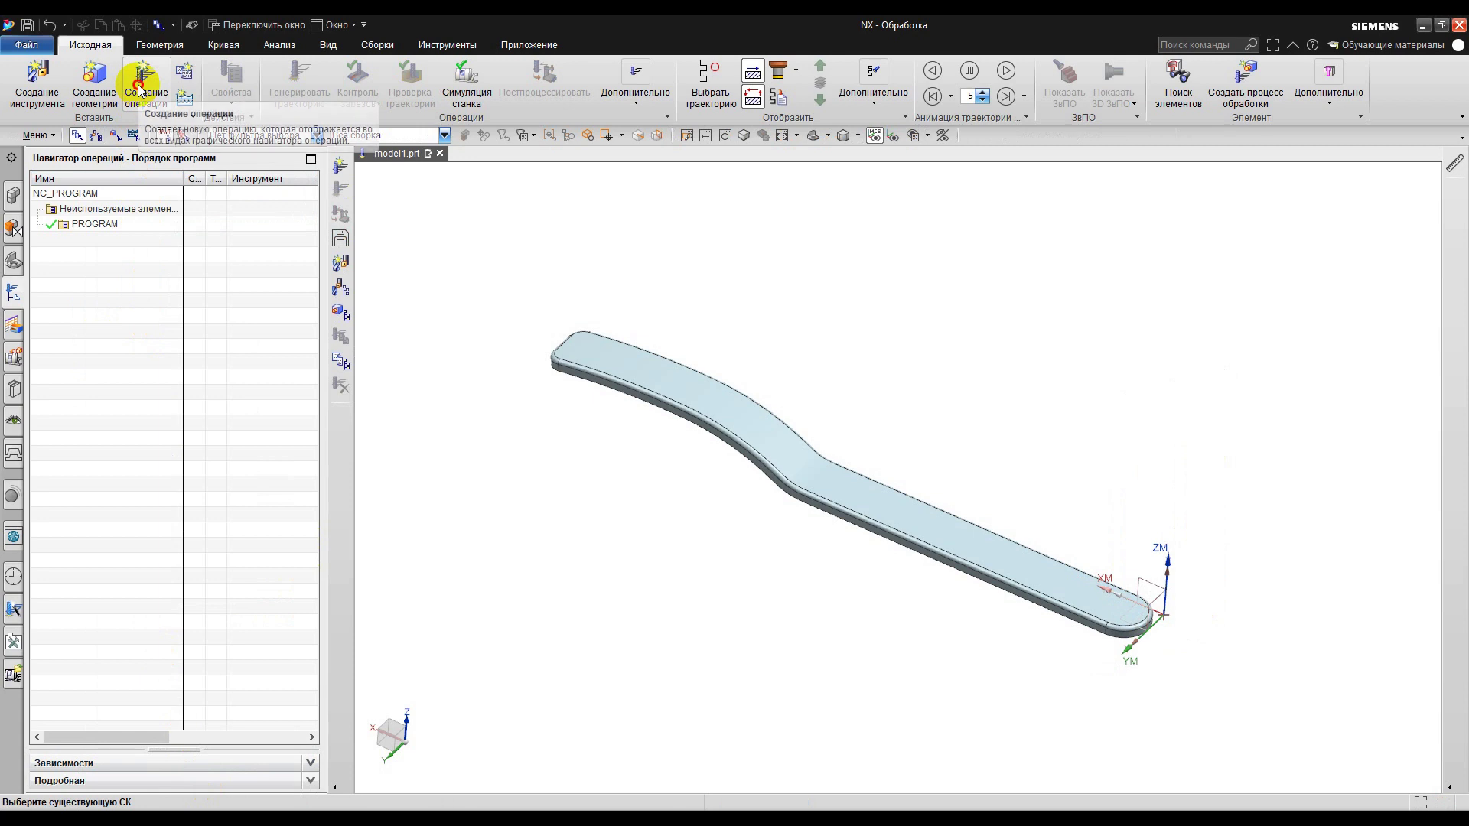
click(142, 84)
drag(209, 162, 204, 258)
click(156, 303)
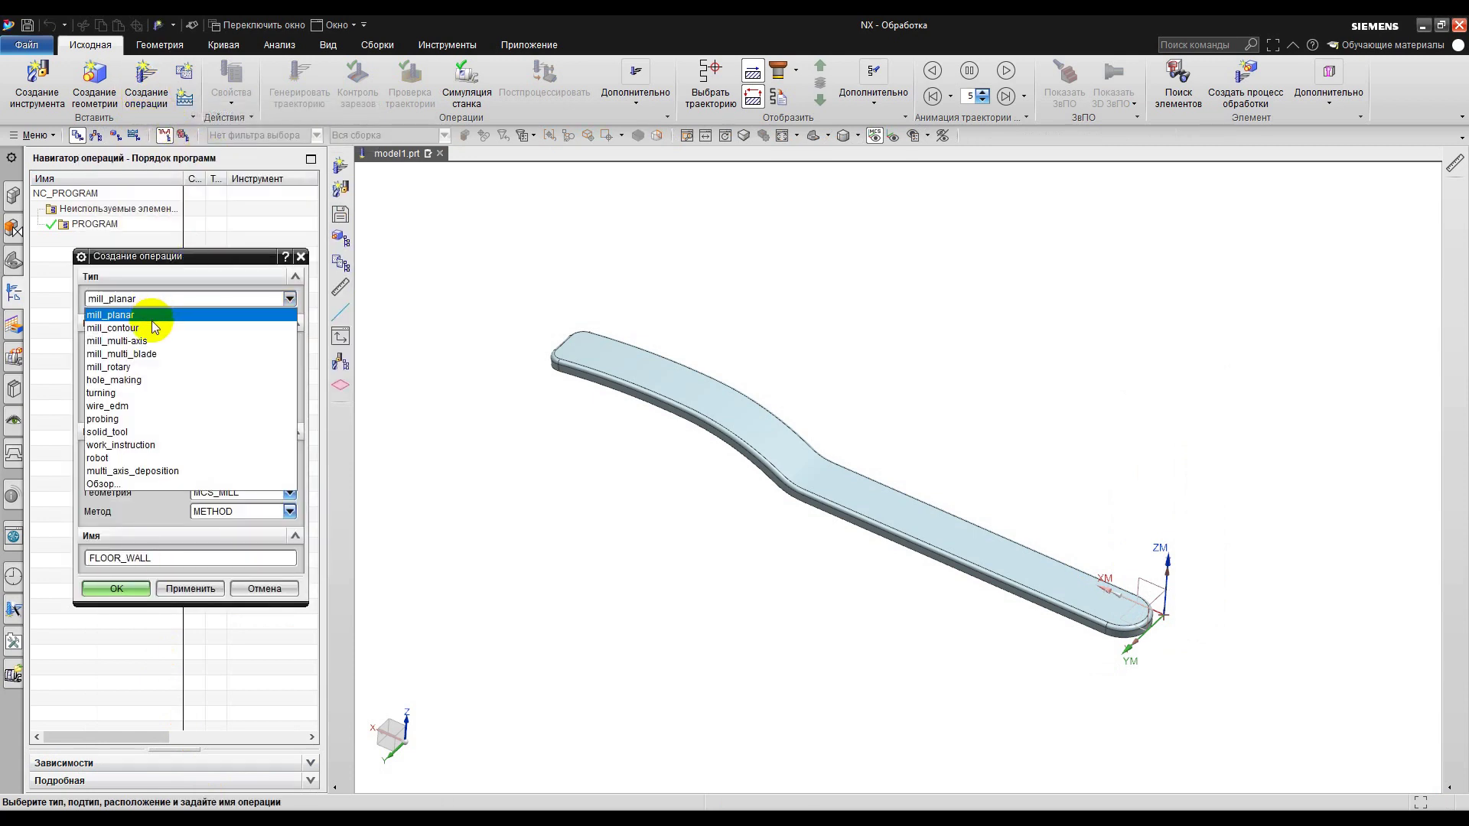
click(155, 328)
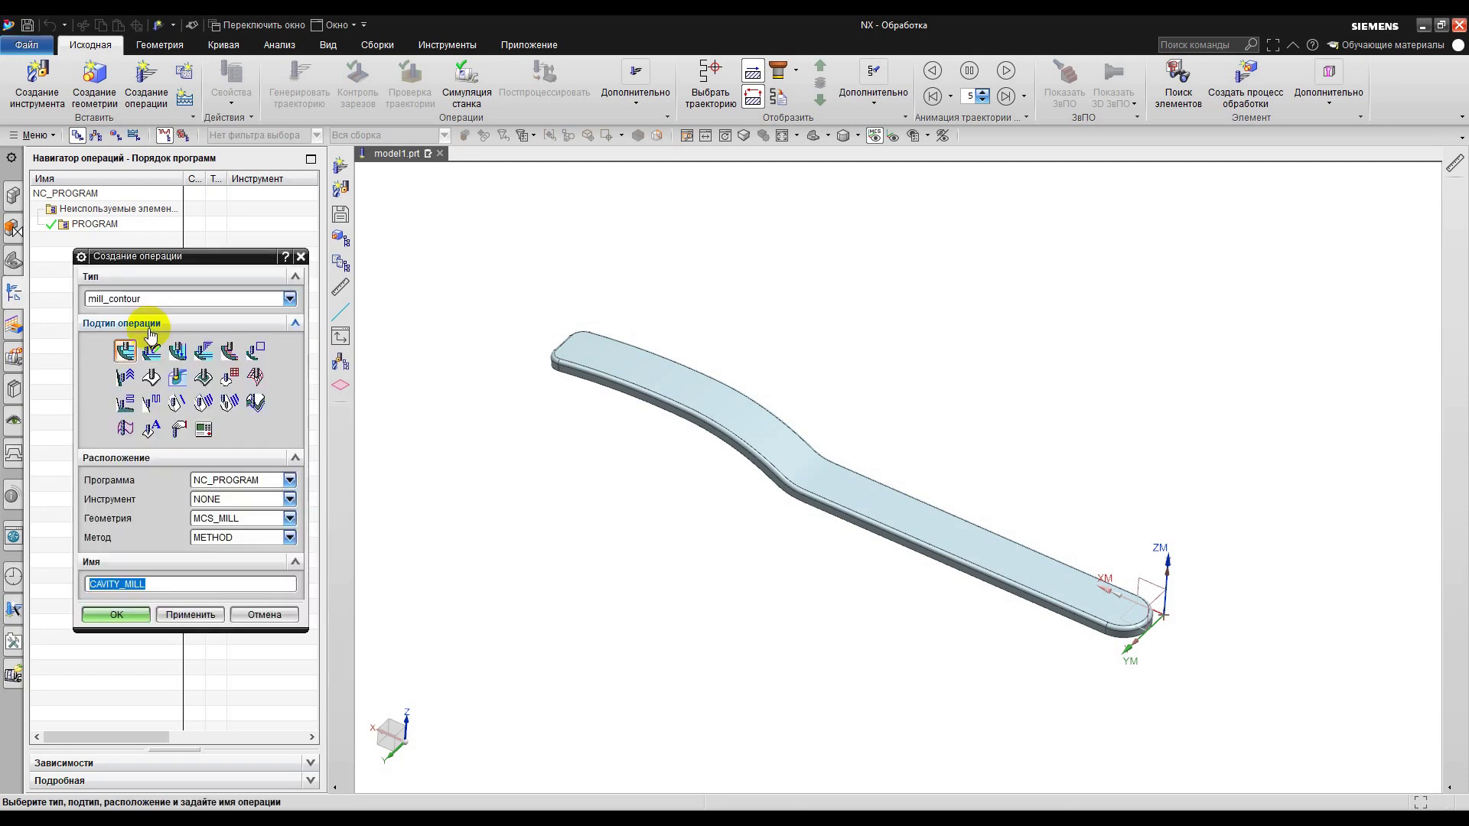
click(212, 382)
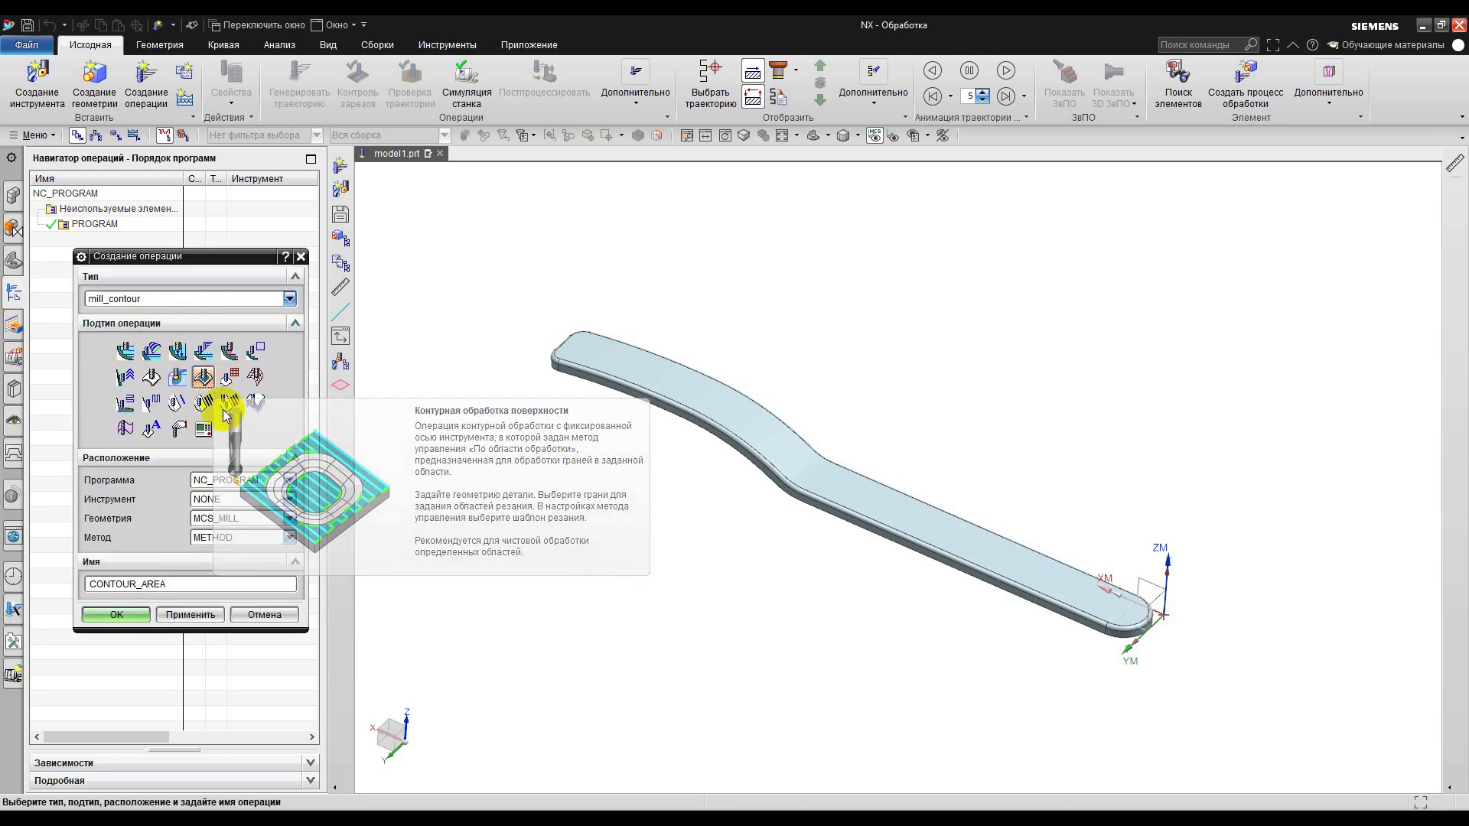
Step: Place the CONTOUR_AREA operation in PROGRAM with tool BALL_3 and geometry MCS_MILL, and create it
click(233, 480)
click(232, 520)
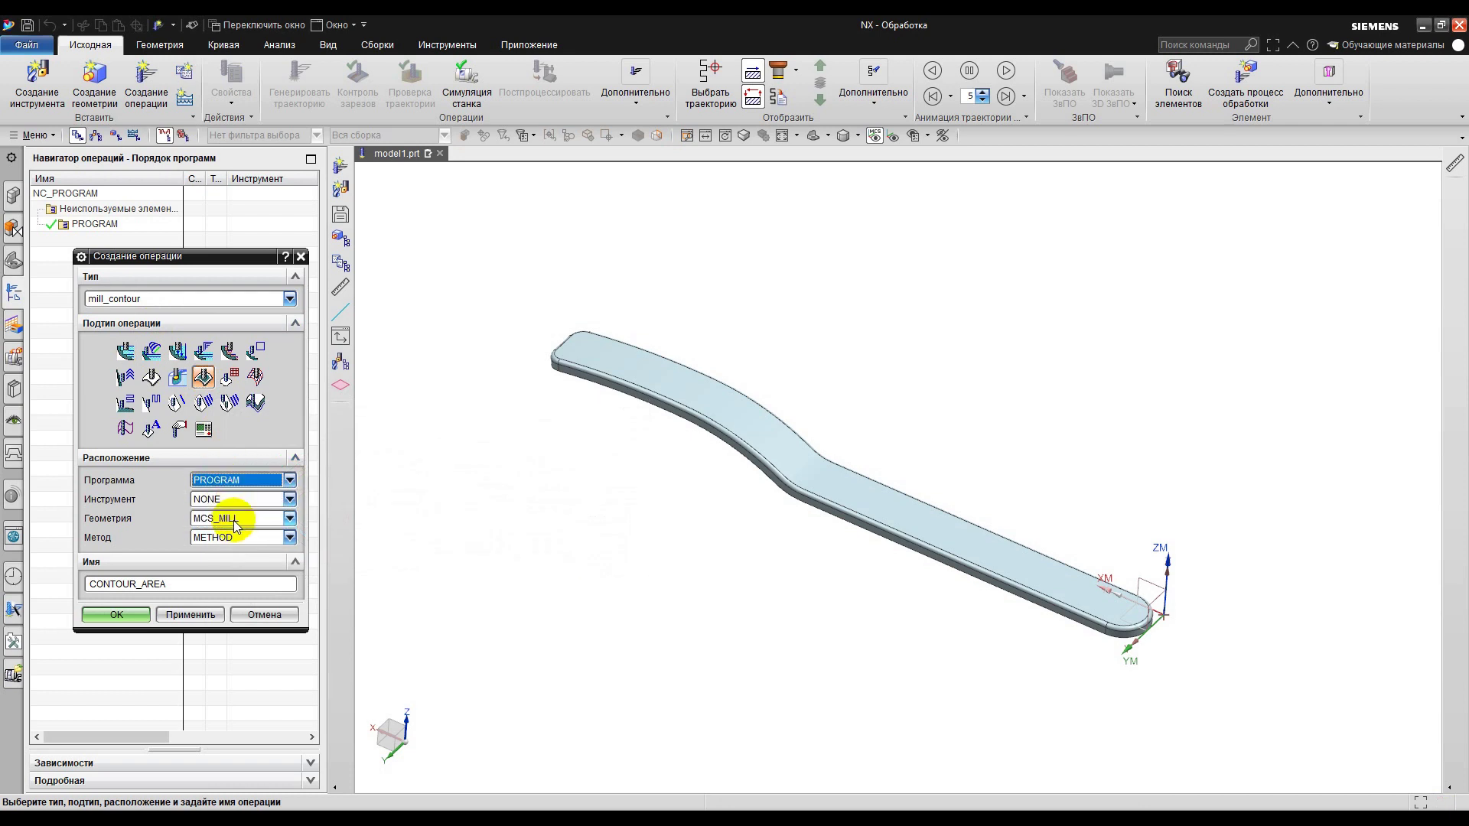
click(232, 499)
click(237, 528)
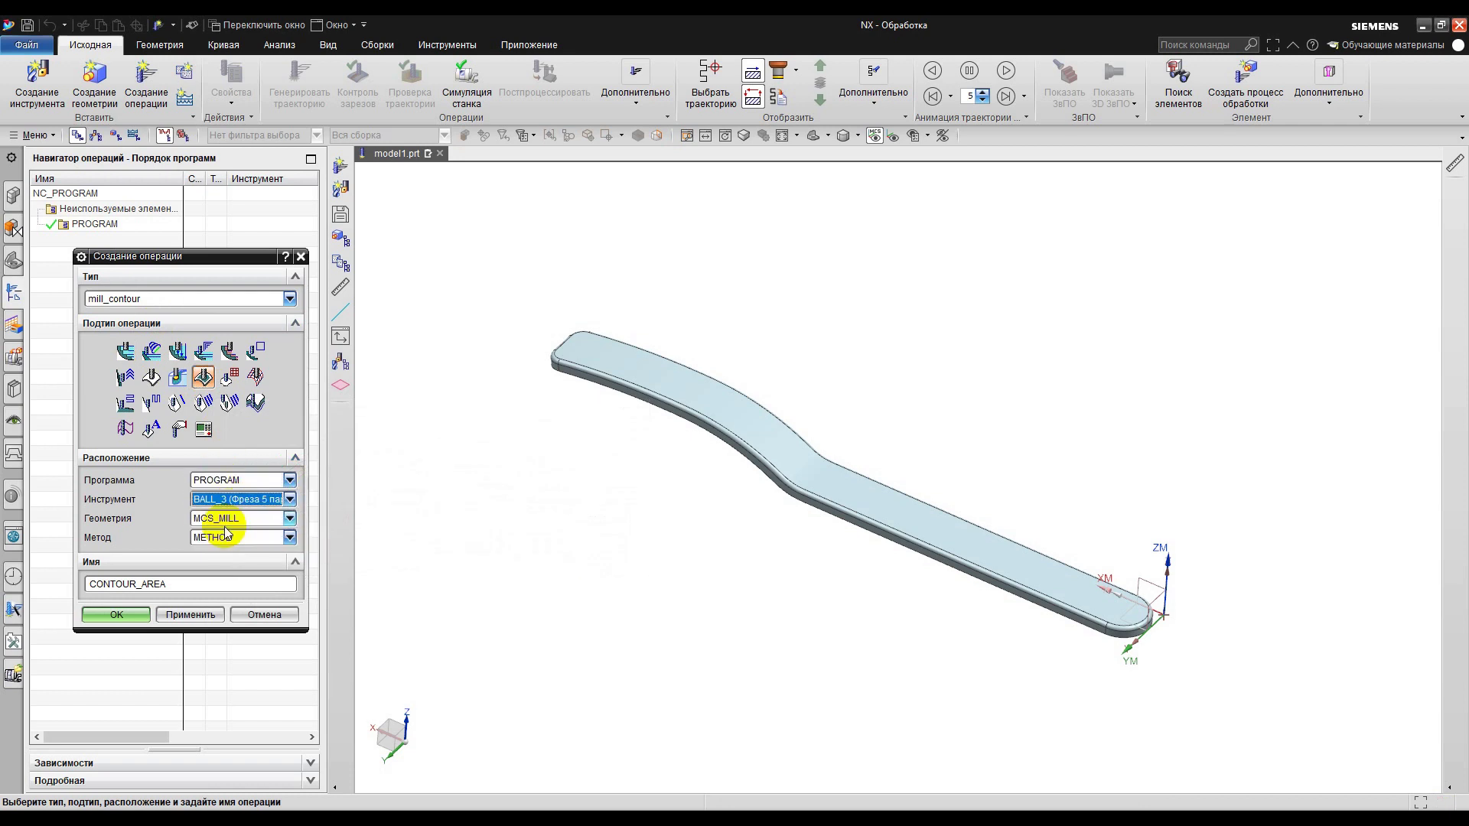
click(118, 615)
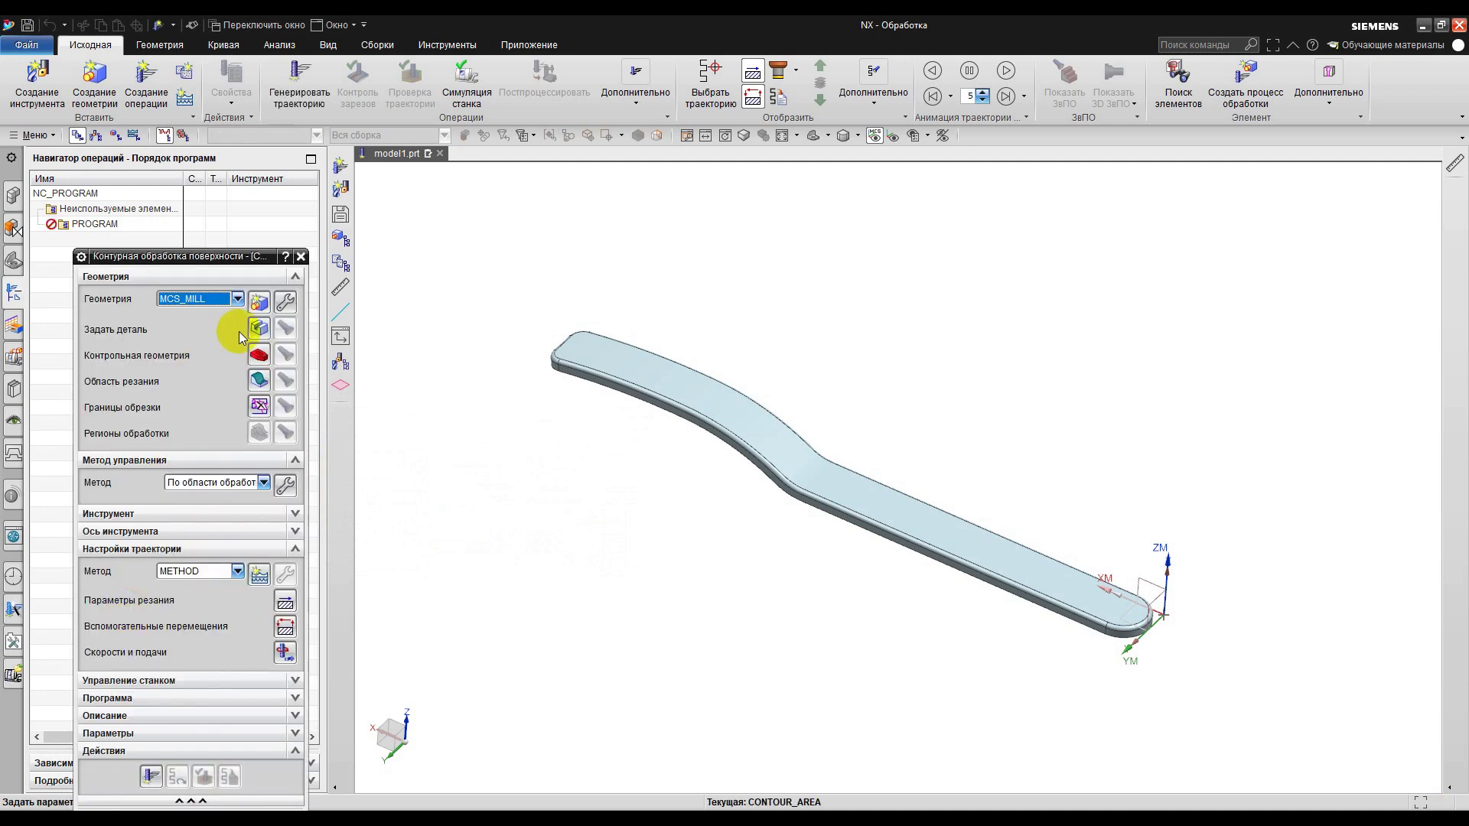
Step: Specify the solid plate body as the part geometry and its curved top face as the cut area
click(258, 329)
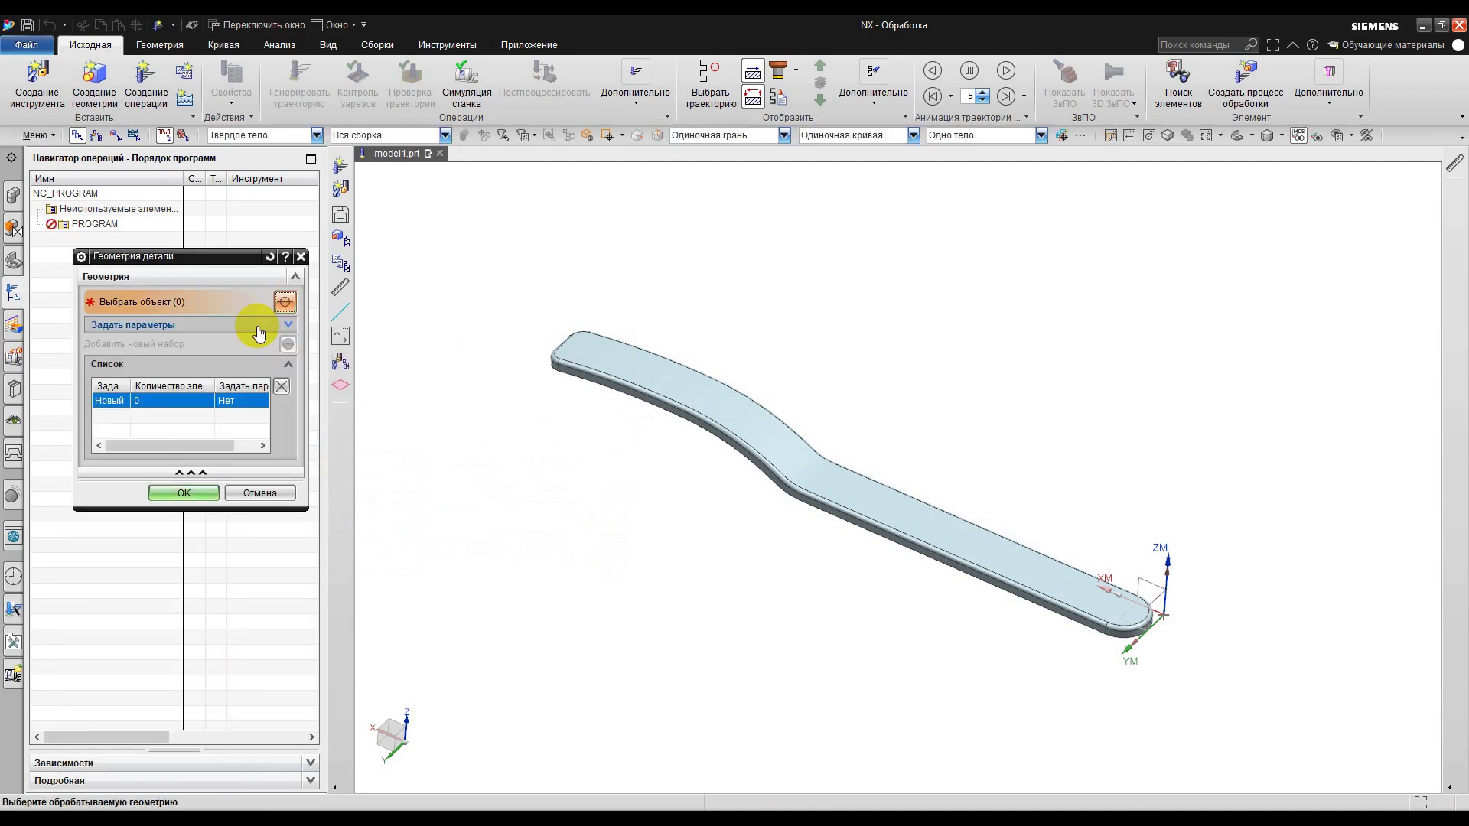
click(614, 365)
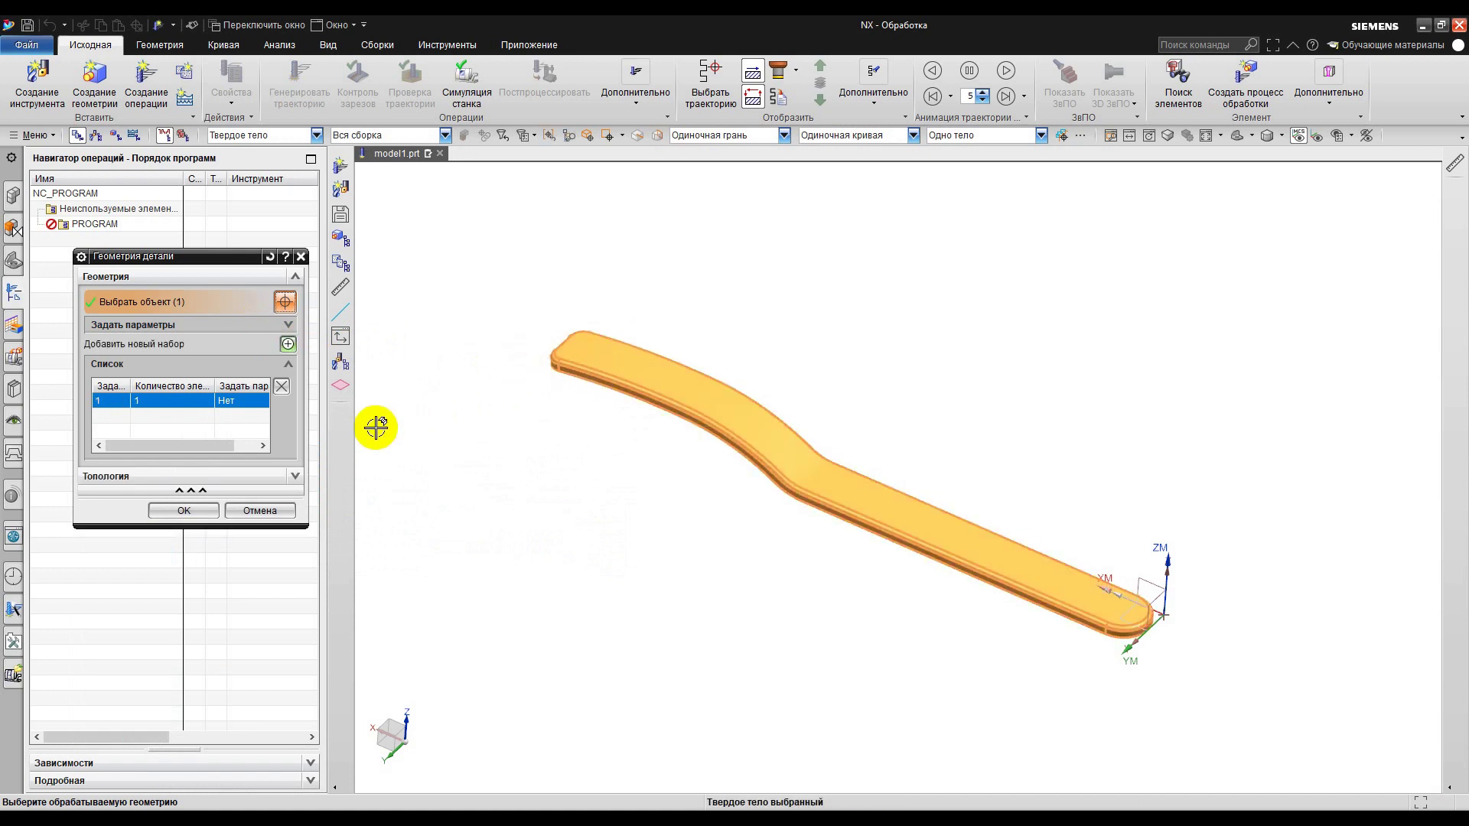
click(184, 510)
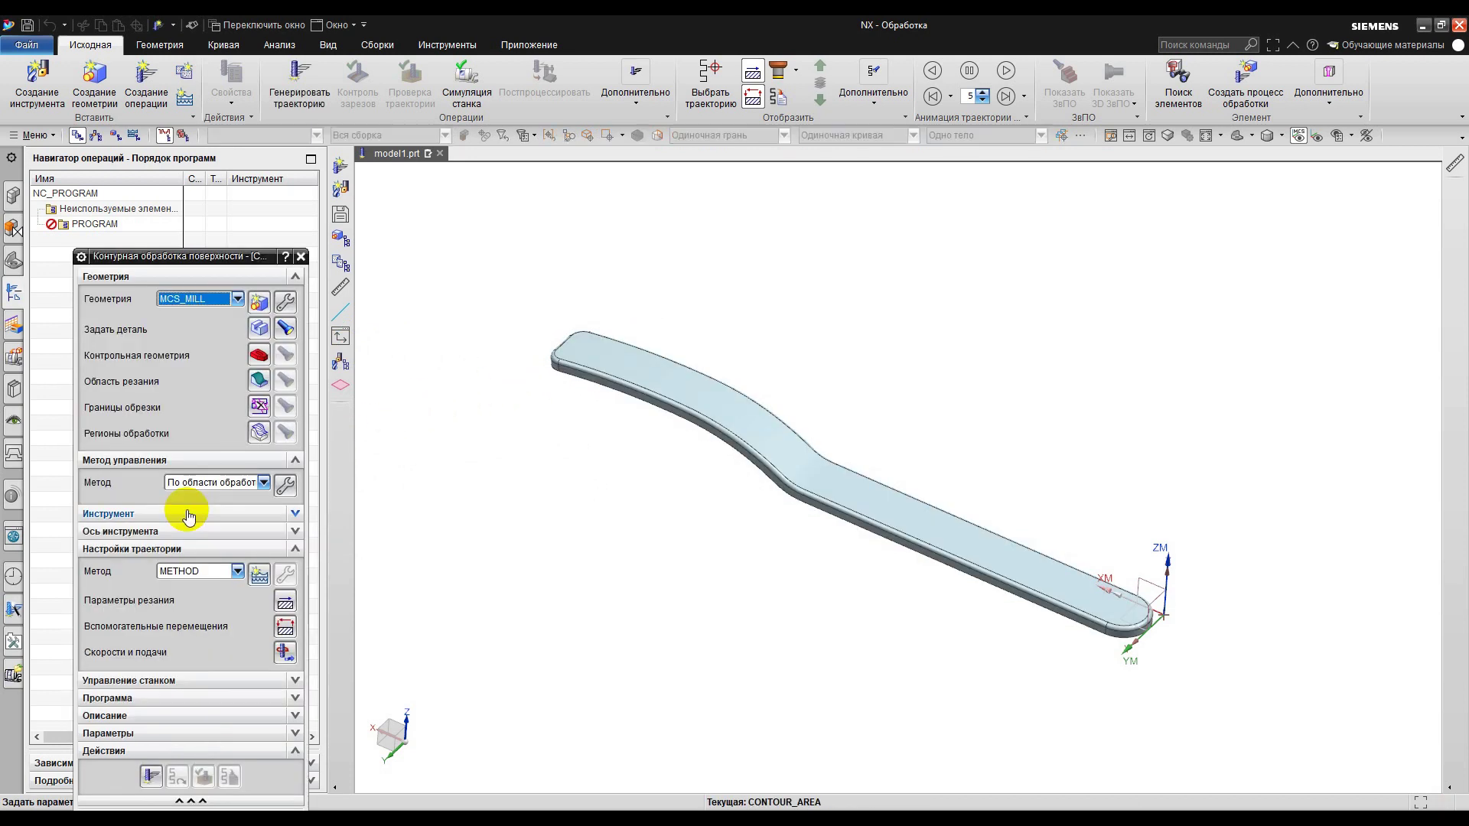
click(259, 380)
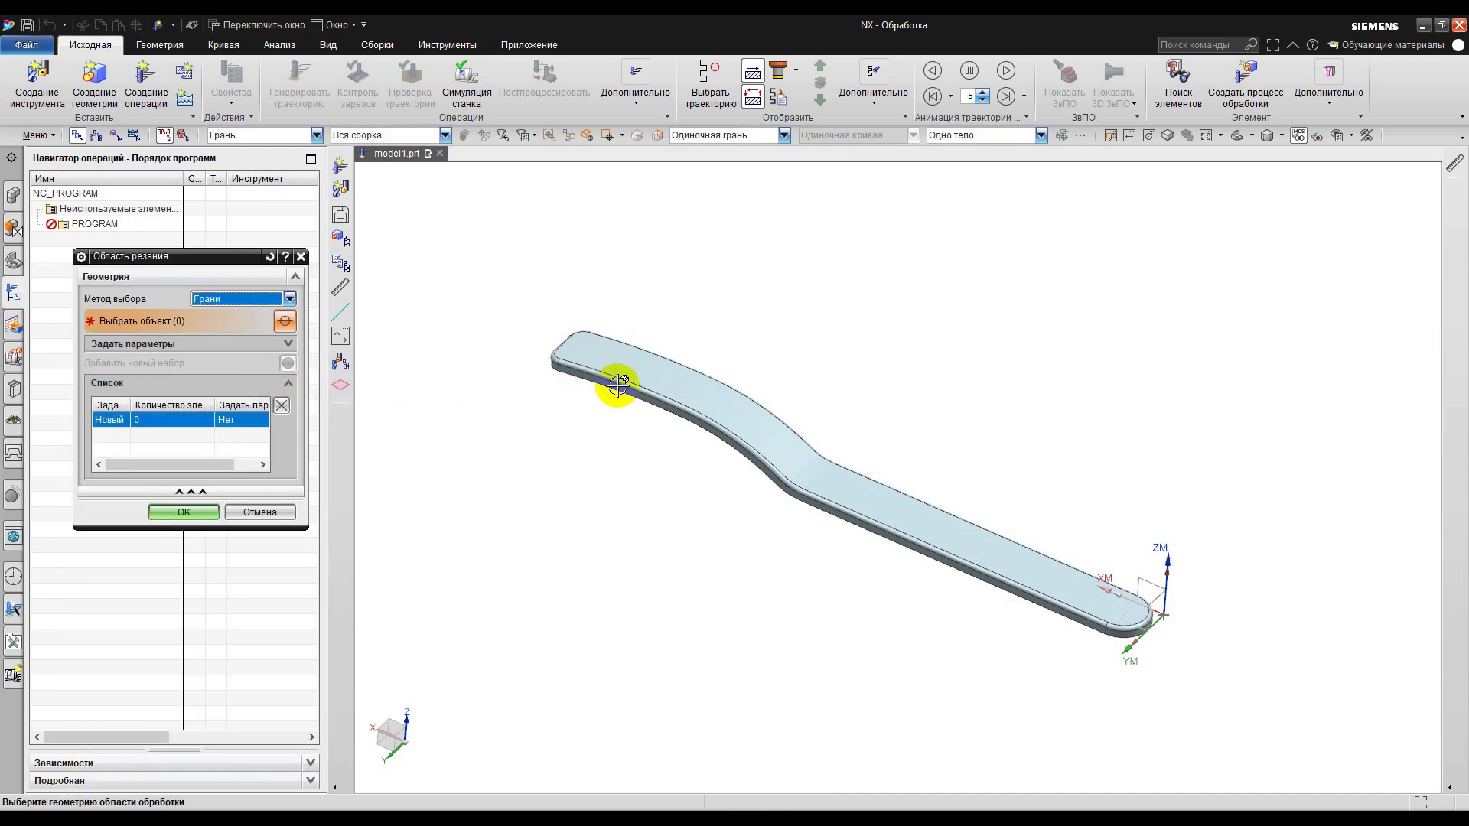
click(655, 378)
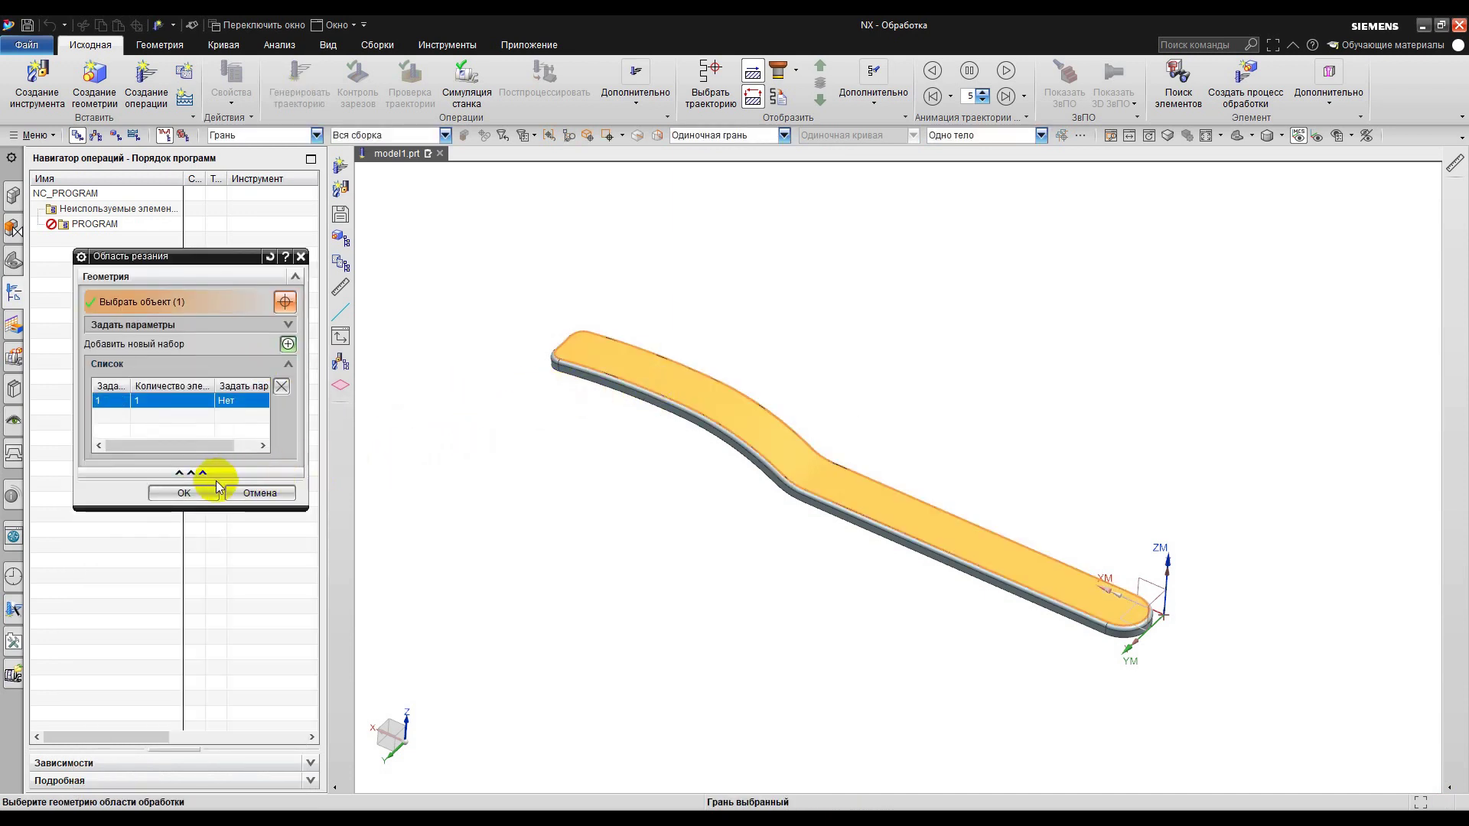
click(182, 492)
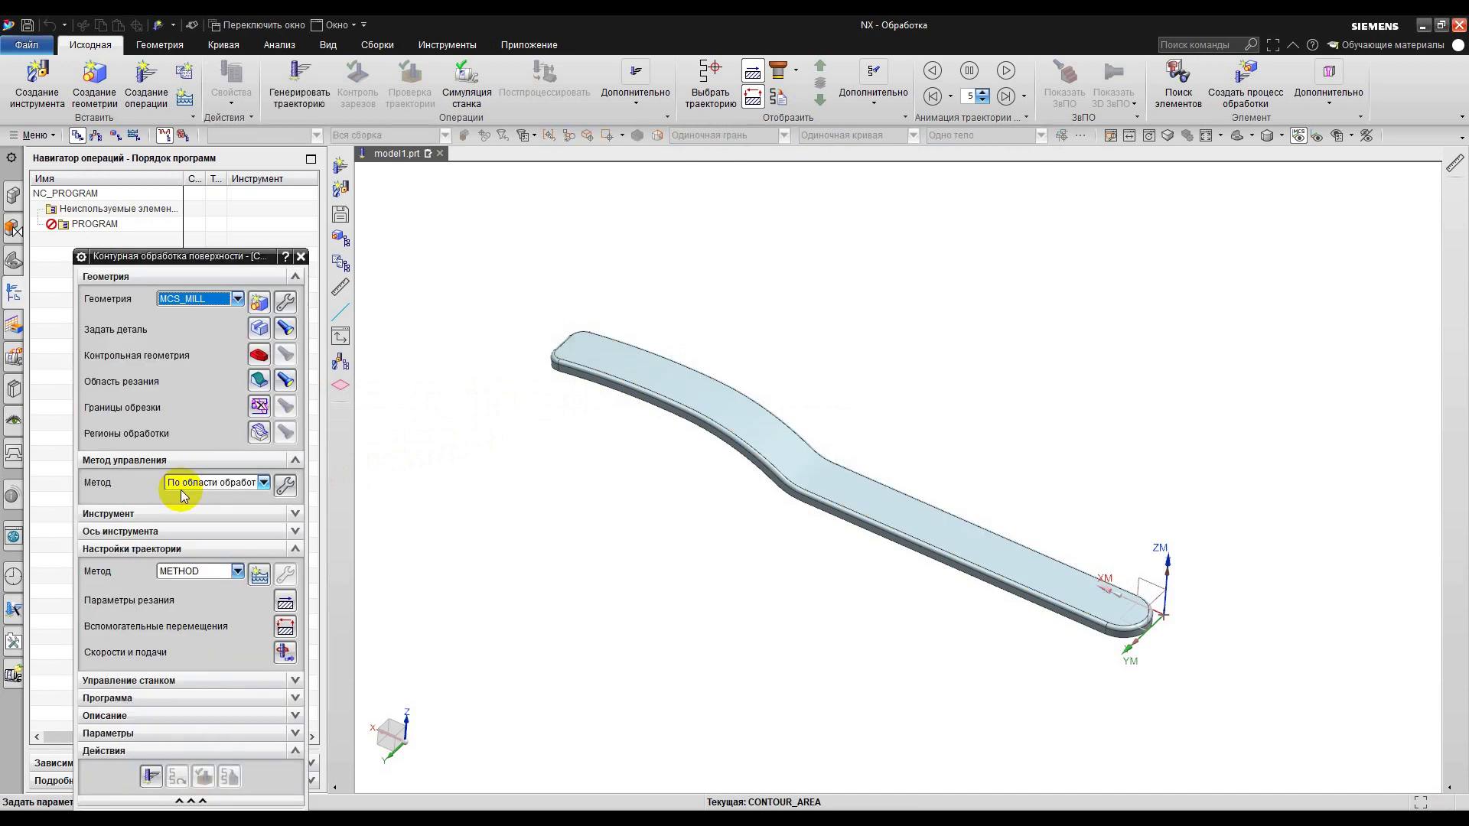
Step: Generate the tool path for the CONTOUR_AREA operation and inspect the passes on the top face
click(149, 777)
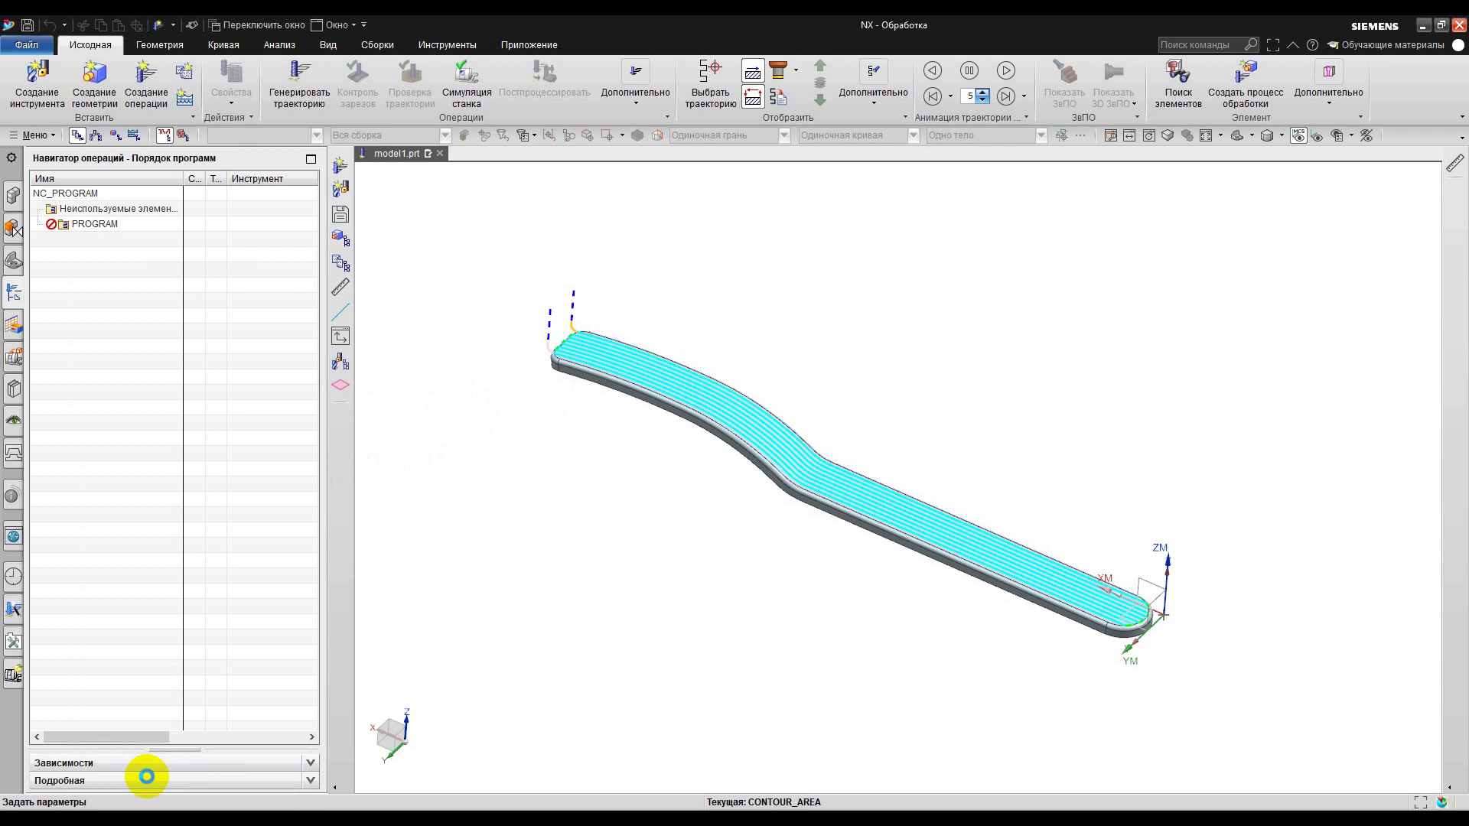
scroll(754, 427, down, 5)
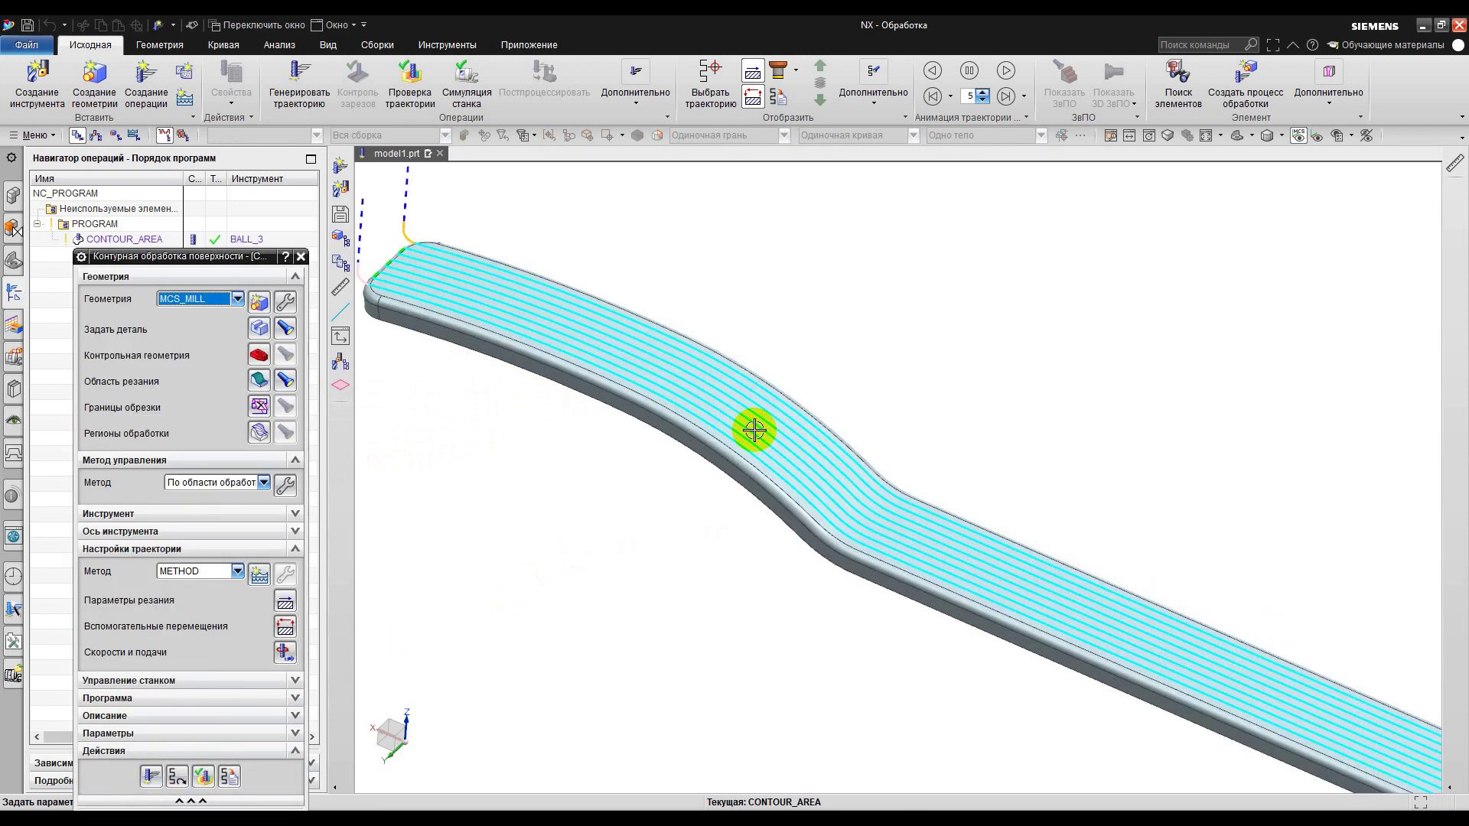
mouse_move(790, 462)
middle_down()
mouse_move(773, 517)
mouse_move(698, 462)
mouse_move(872, 407)
mouse_move(754, 400)
mouse_move(691, 426)
mouse_move(762, 423)
mouse_move(780, 452)
mouse_move(787, 436)
middle_up()
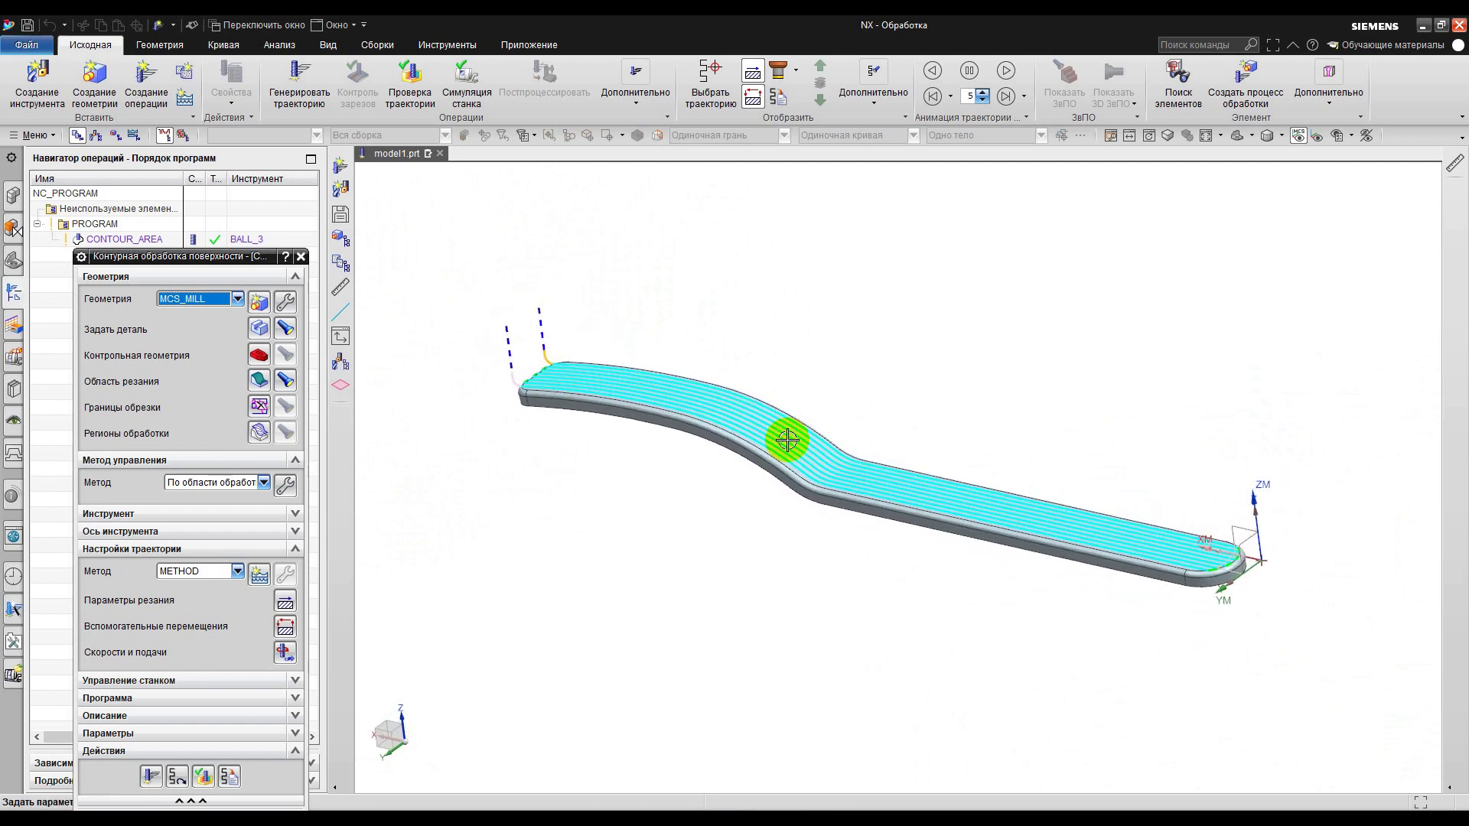
Step: Verify the tool path by playing back the tool motion at animation speed 5, raising it to 8, and return to the operation settings
click(203, 776)
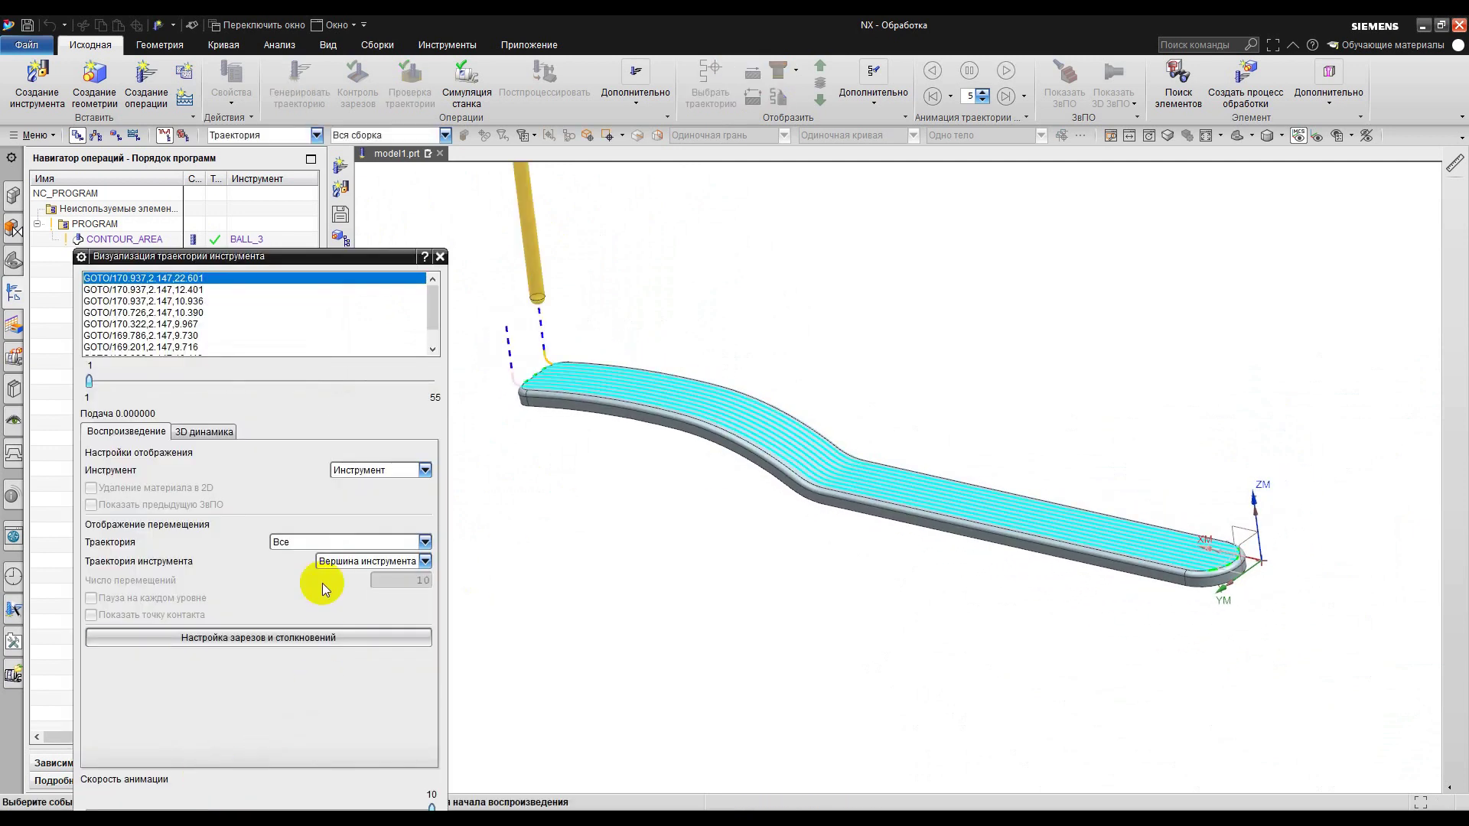
drag(294, 258, 280, 70)
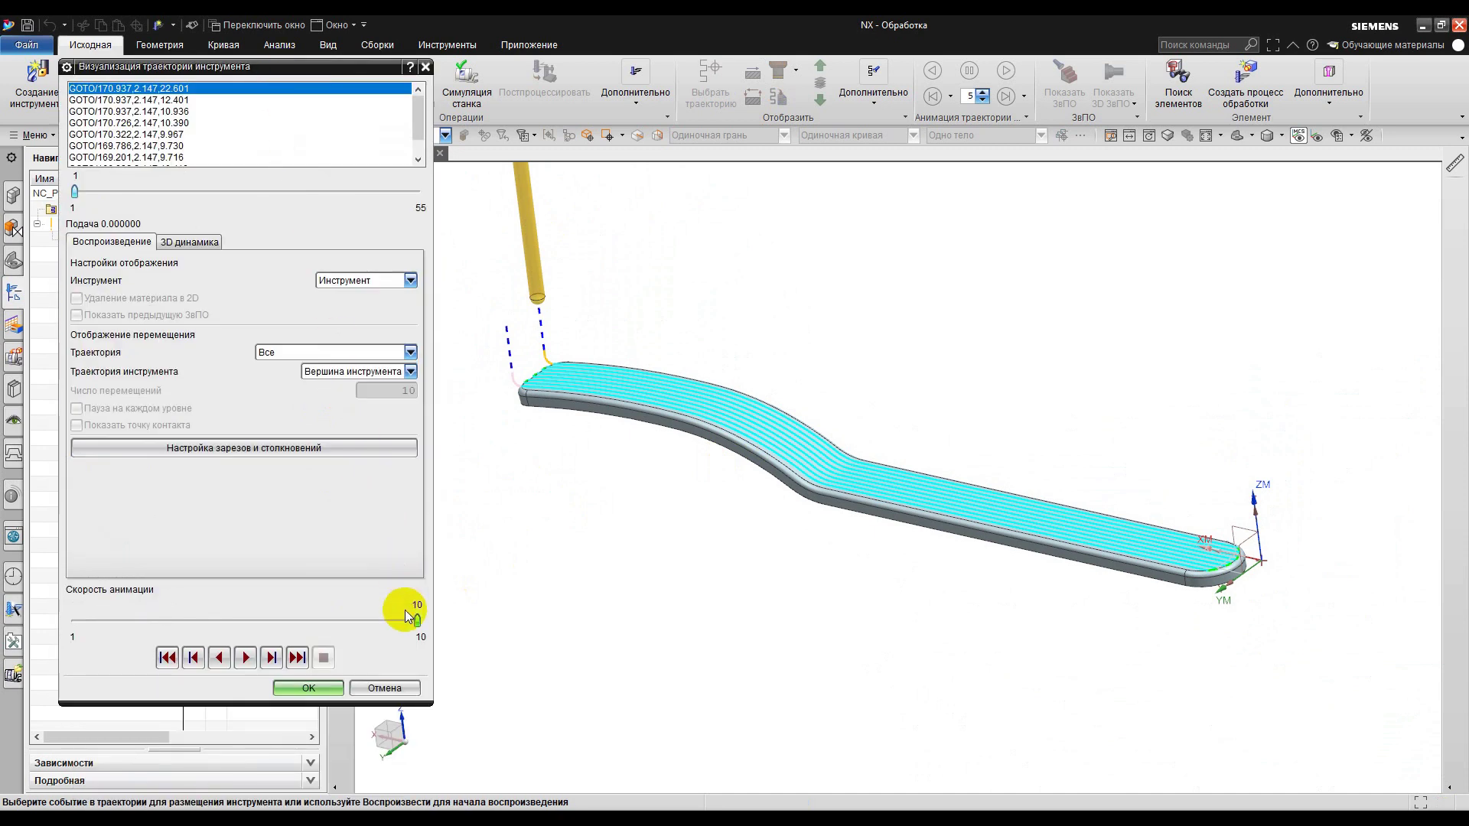
drag(417, 622, 265, 622)
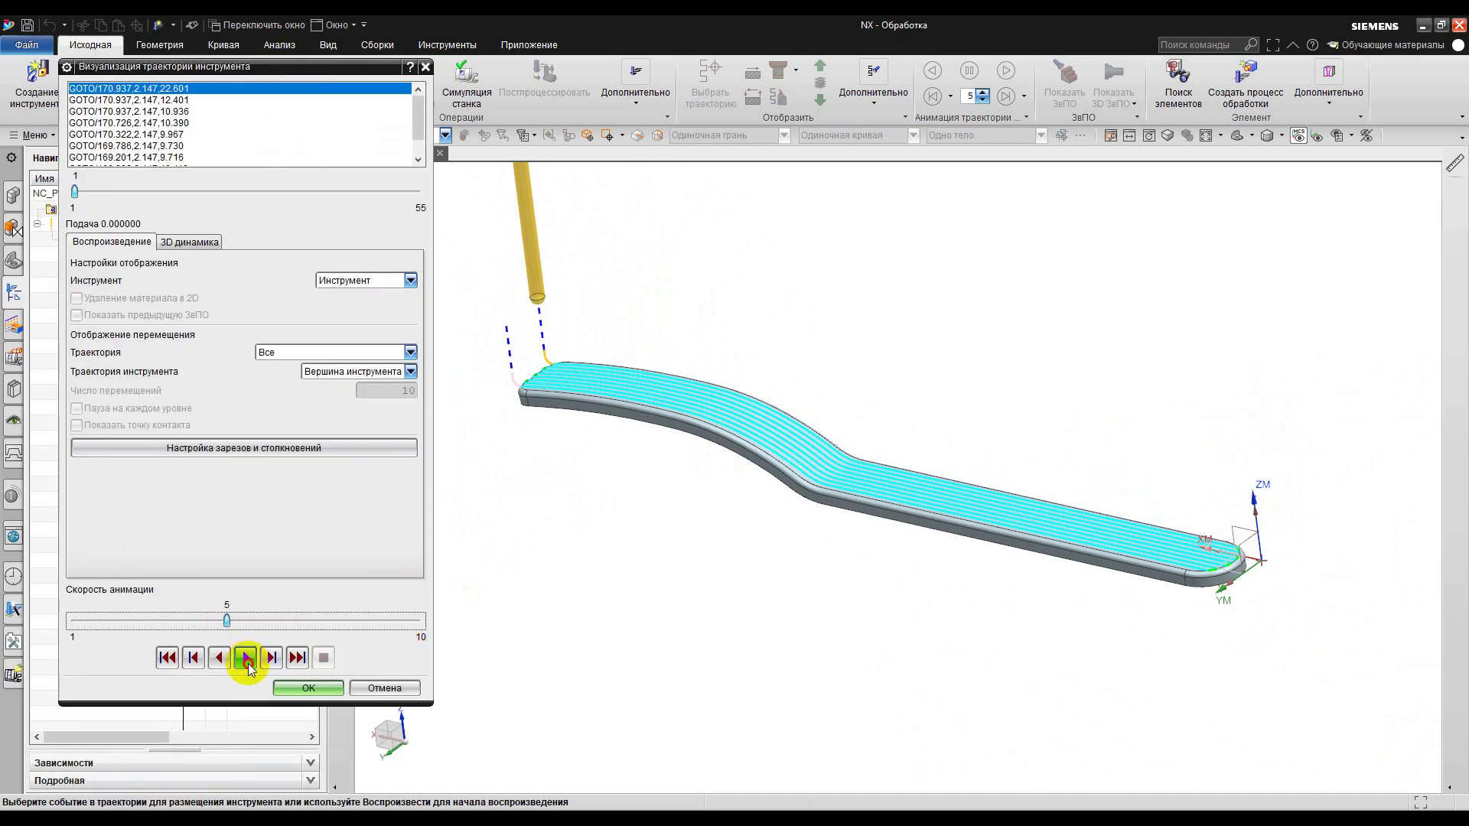
click(248, 663)
click(311, 620)
drag(311, 620, 346, 621)
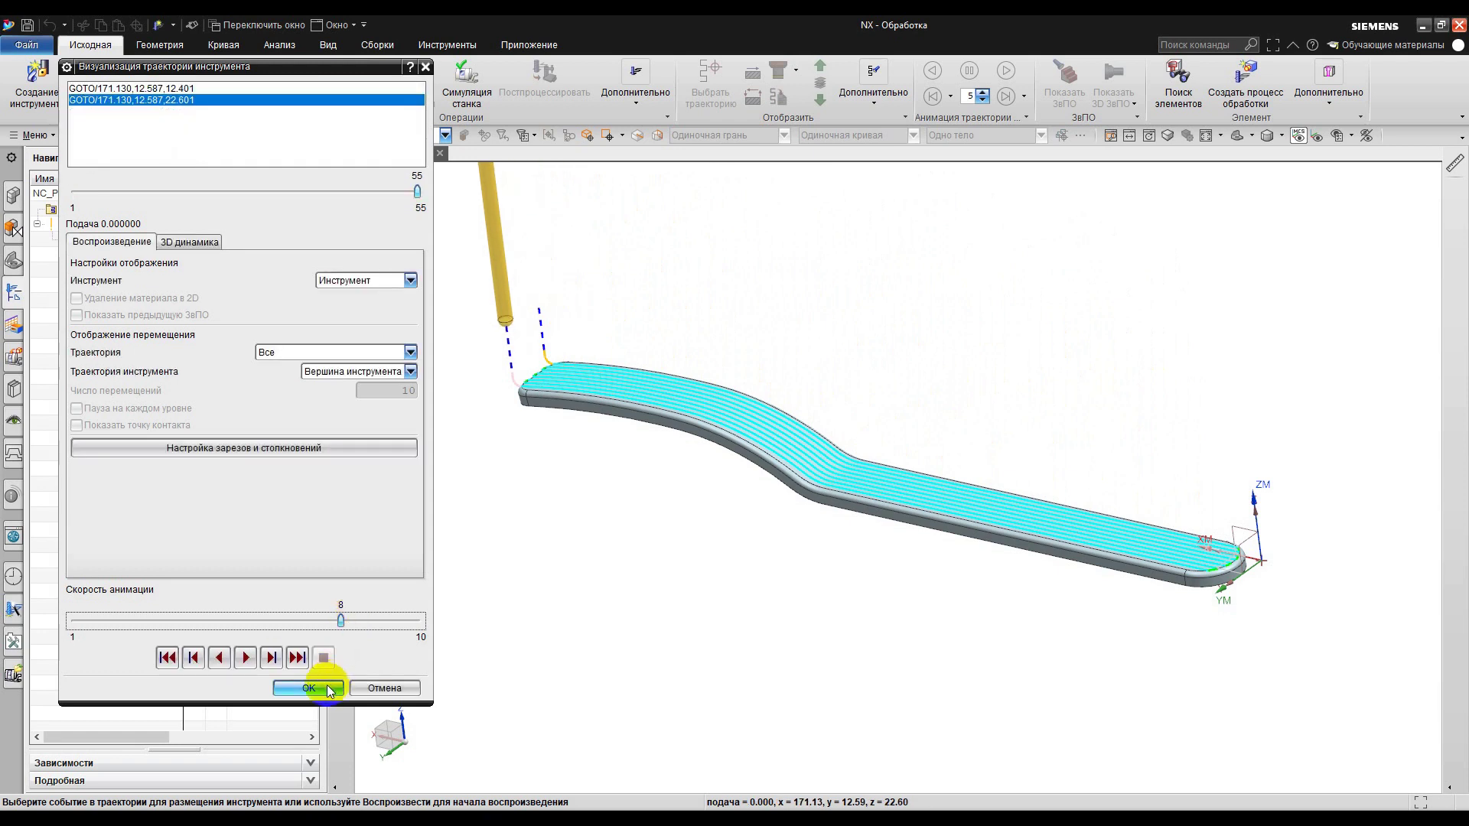
click(329, 688)
middle_drag(544, 426, 622, 409)
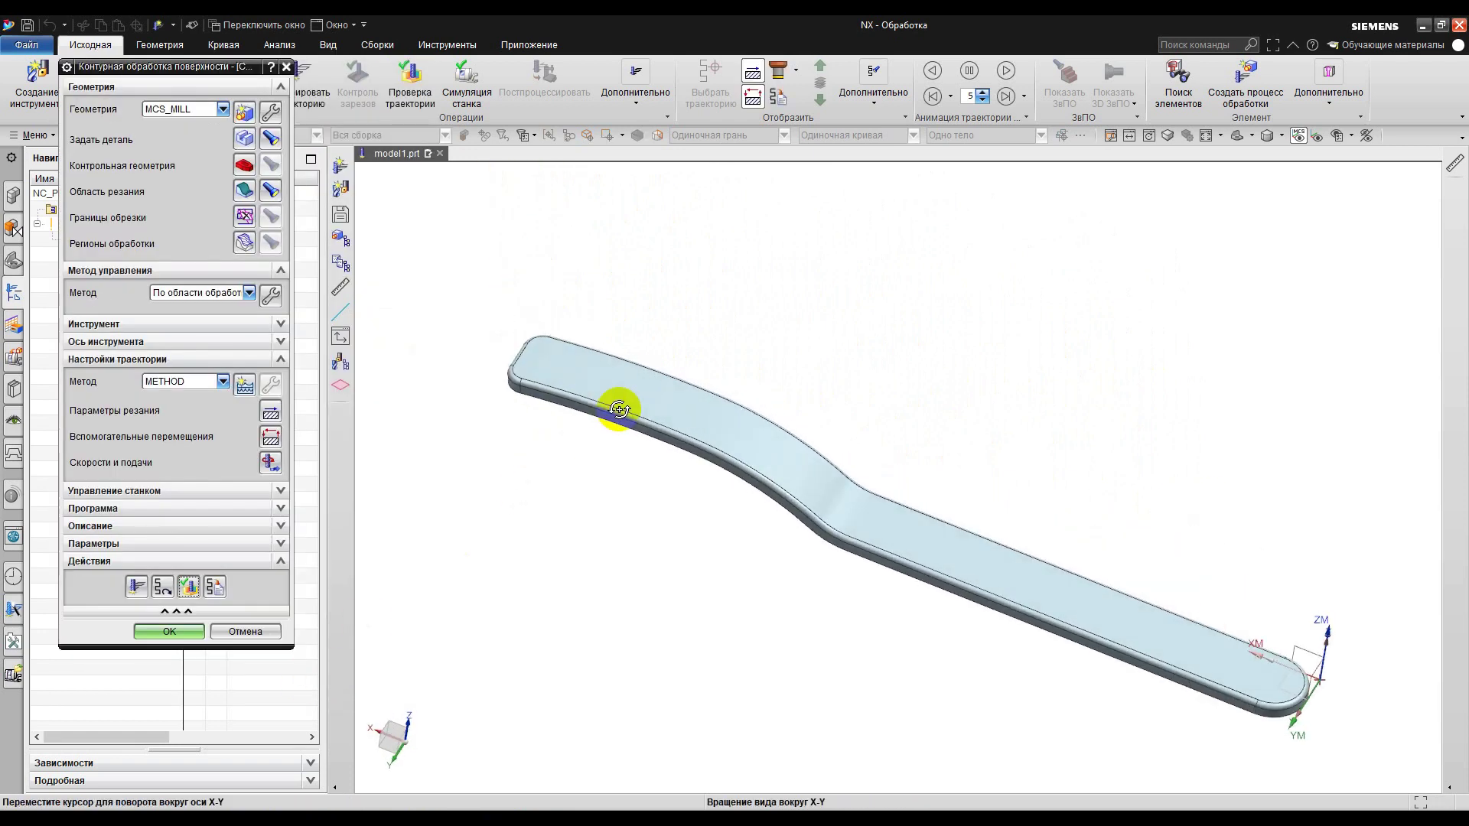
Step: Set the area milling drive method's cut angle to Вектор along the Y axis and enable path smoothing (Сглаживание траектории)
click(263, 299)
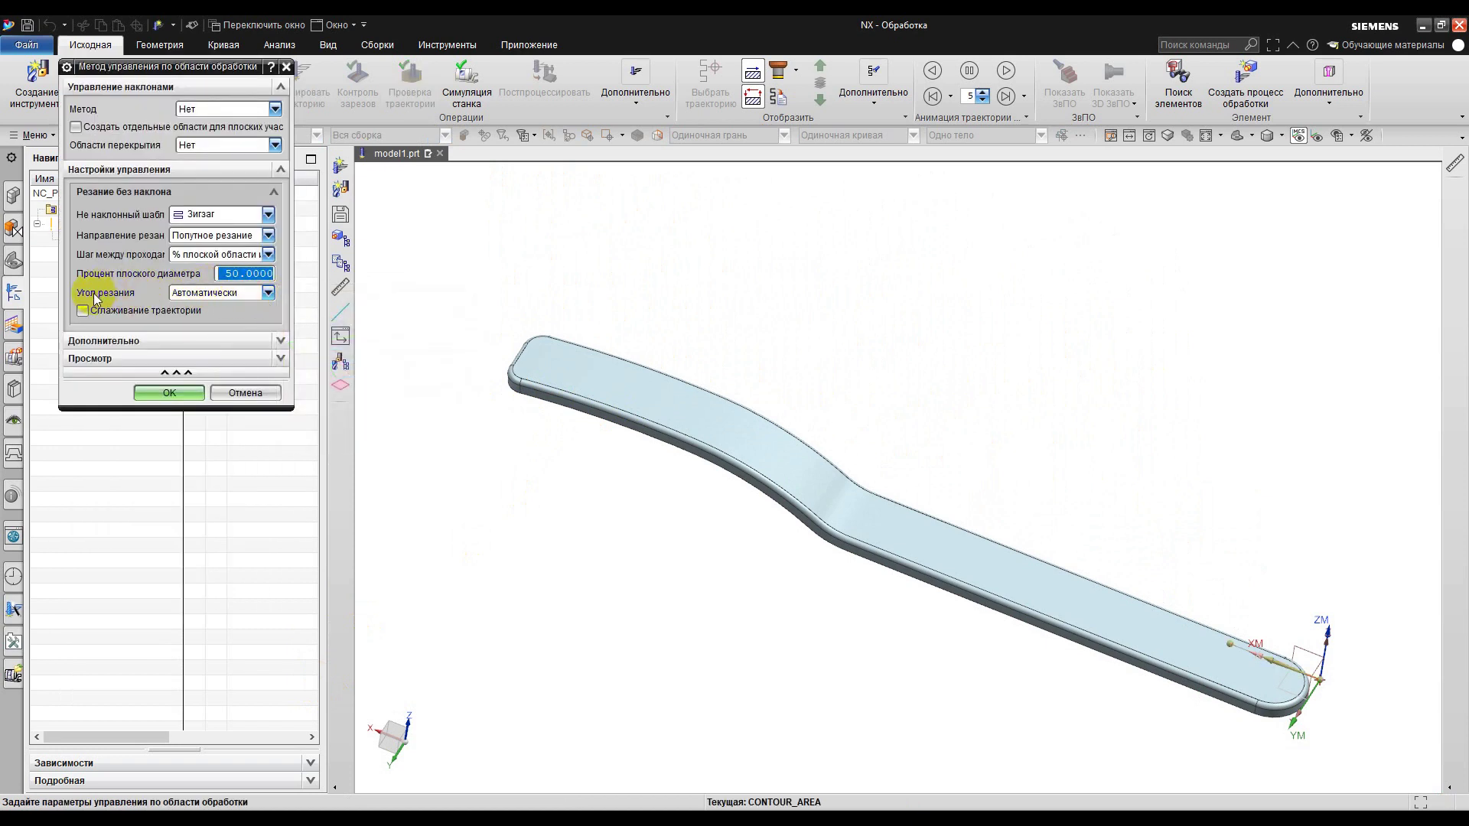
click(201, 294)
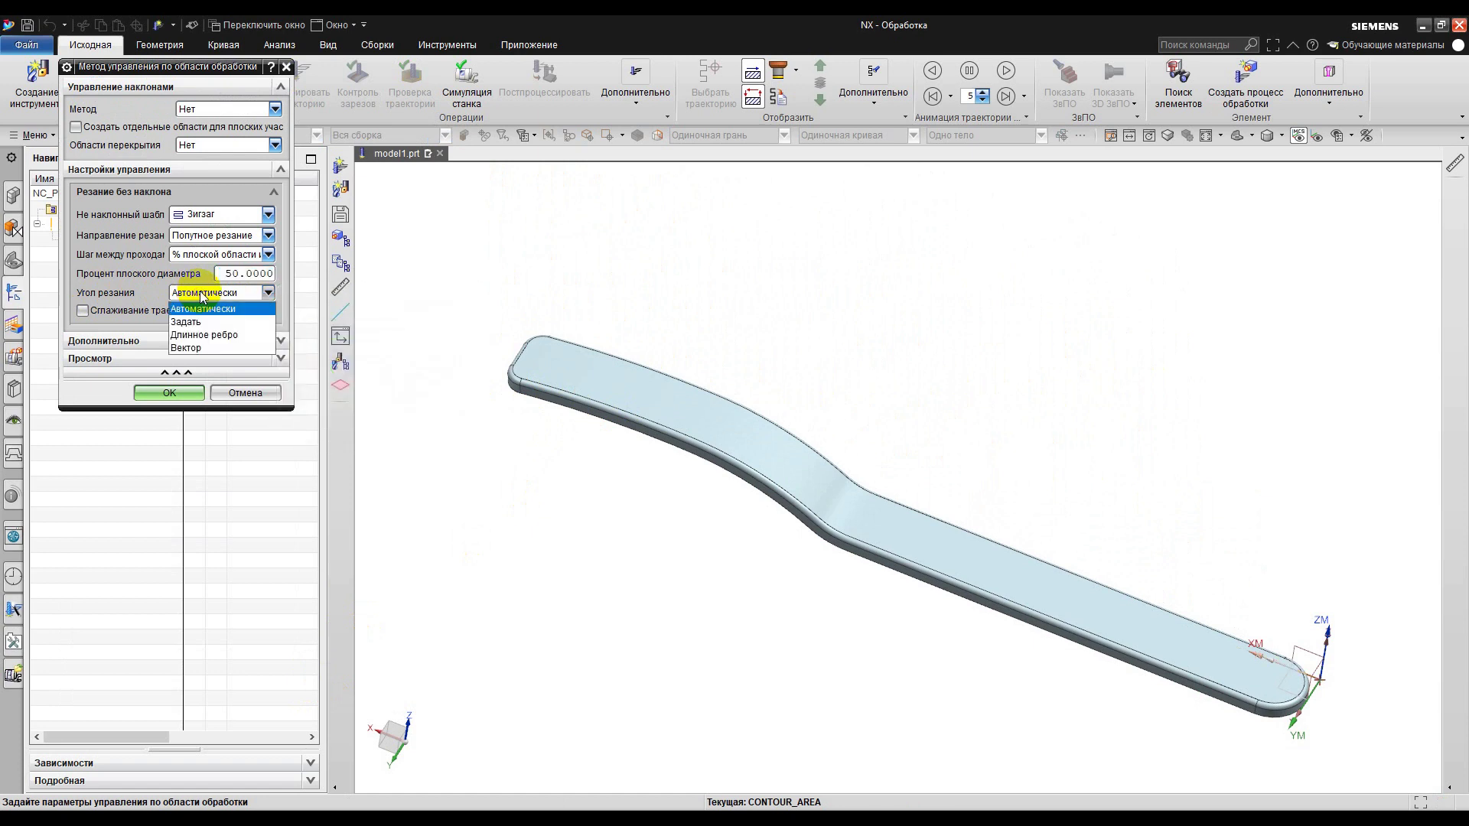
click(197, 349)
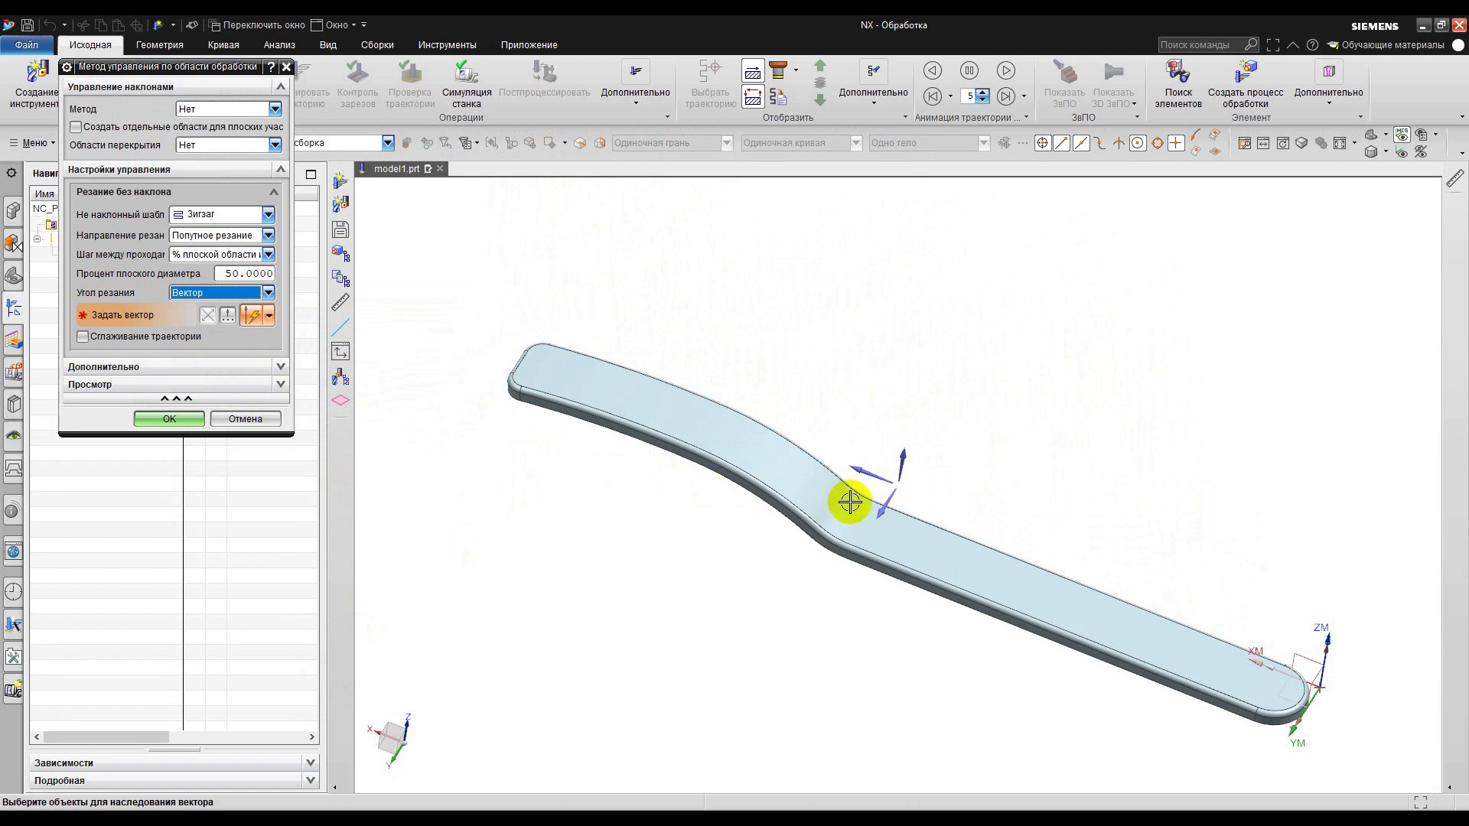
click(882, 507)
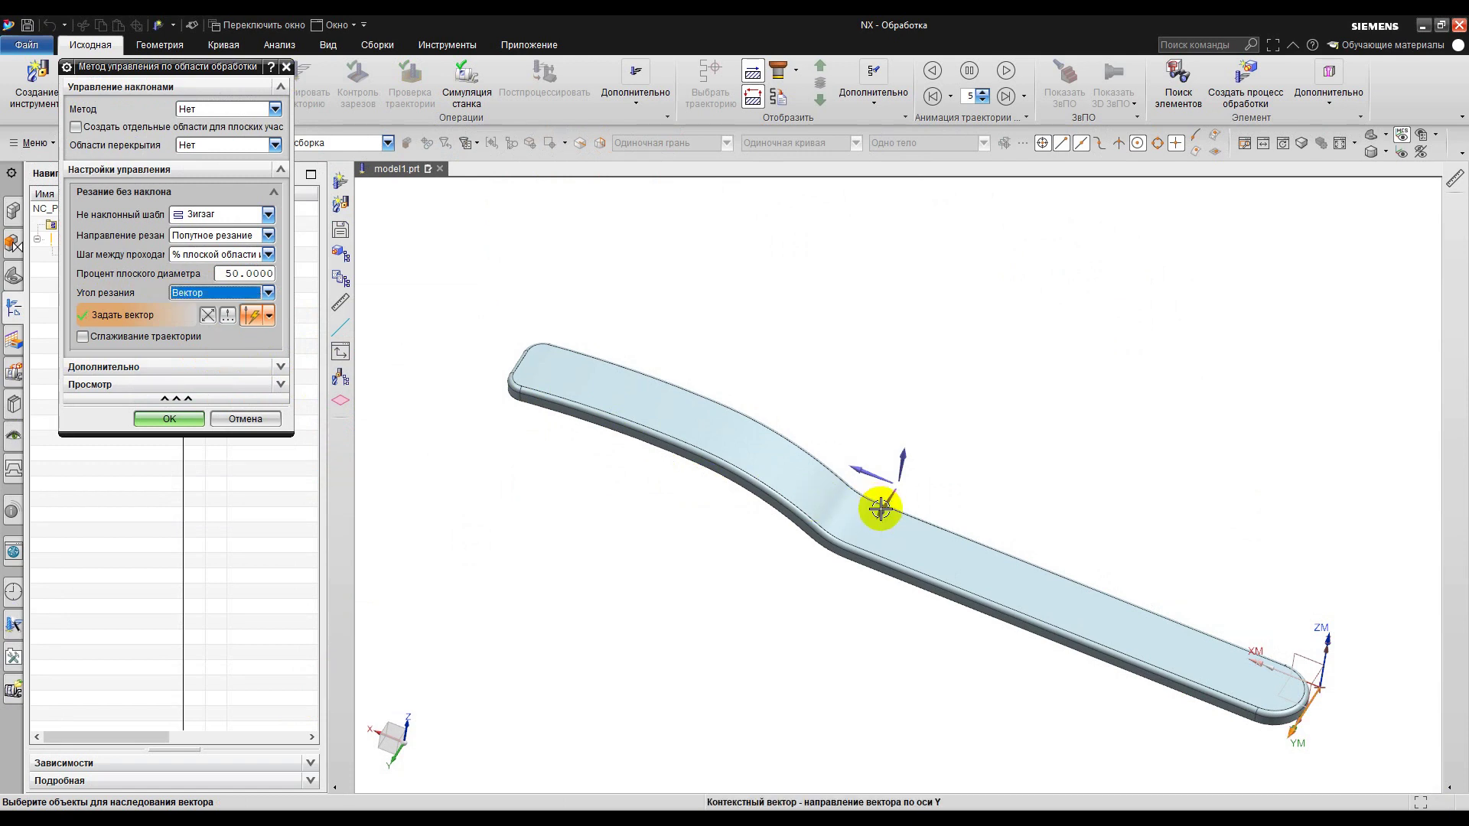
click(83, 337)
click(187, 413)
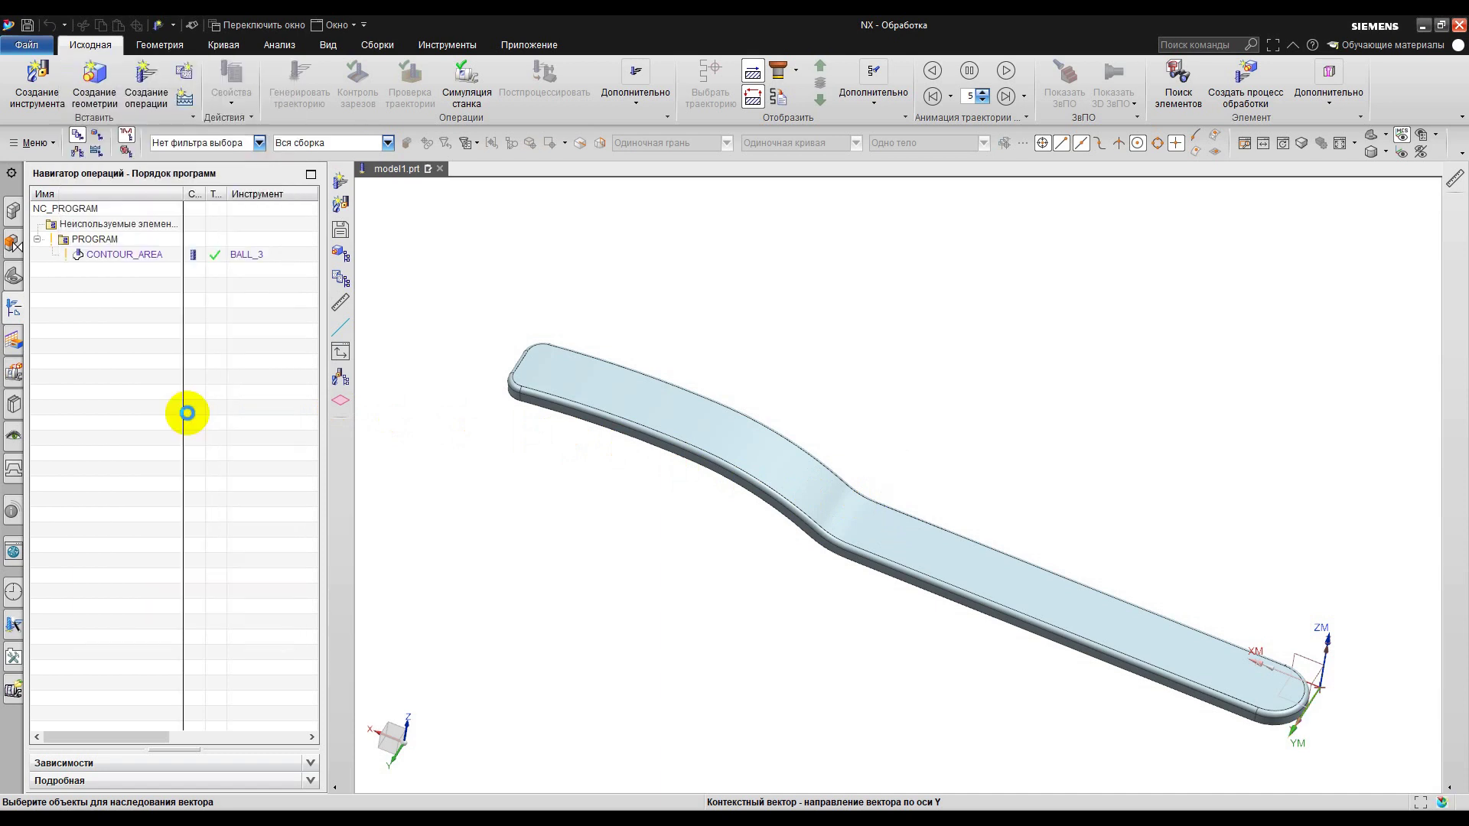
Step: Generate the zigzag tool path with the Y-axis cut angle and play back the tool motion at animation speed 8
click(138, 586)
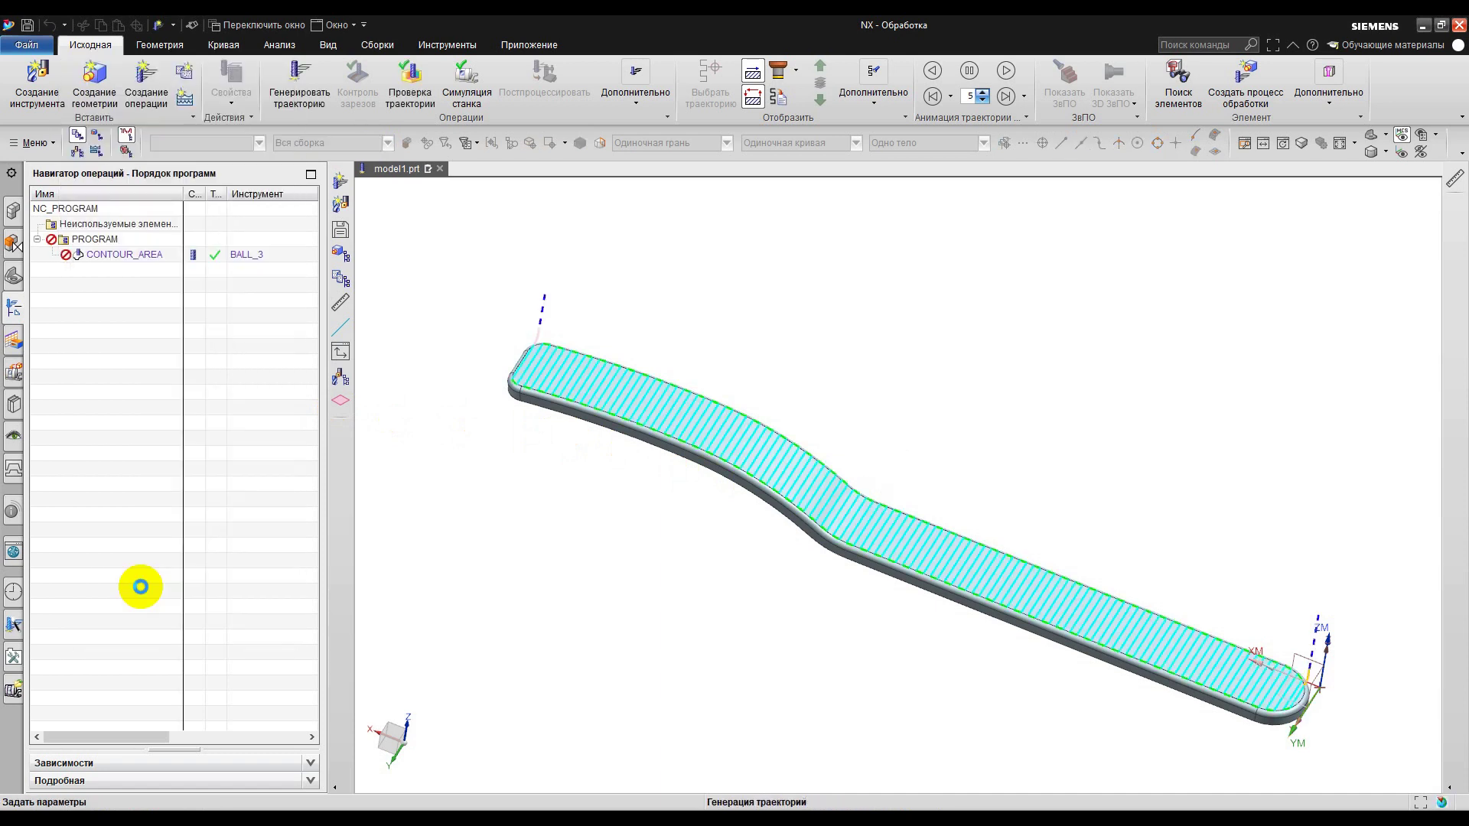
middle_drag(623, 449, 668, 406)
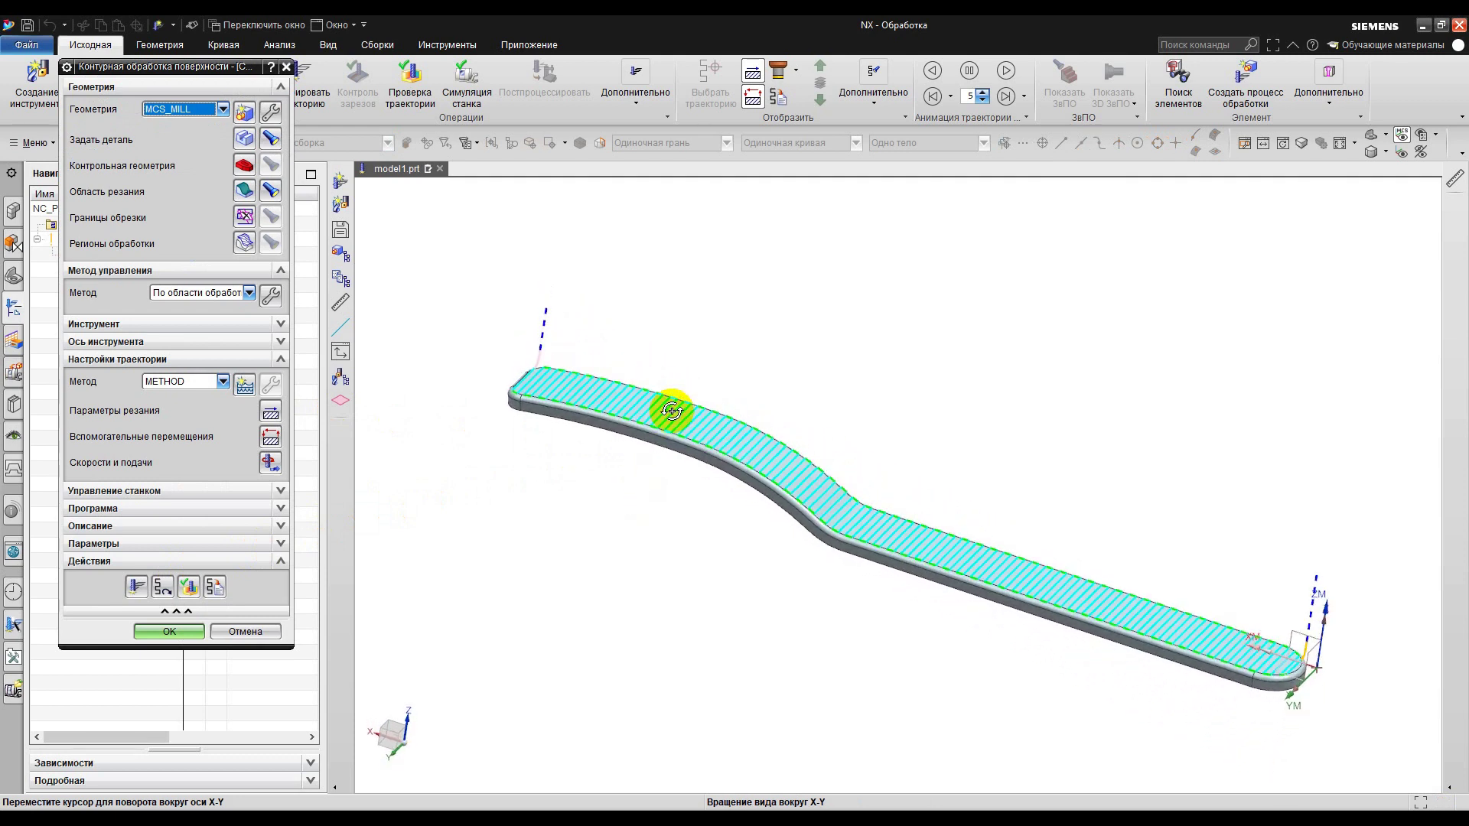
click(191, 586)
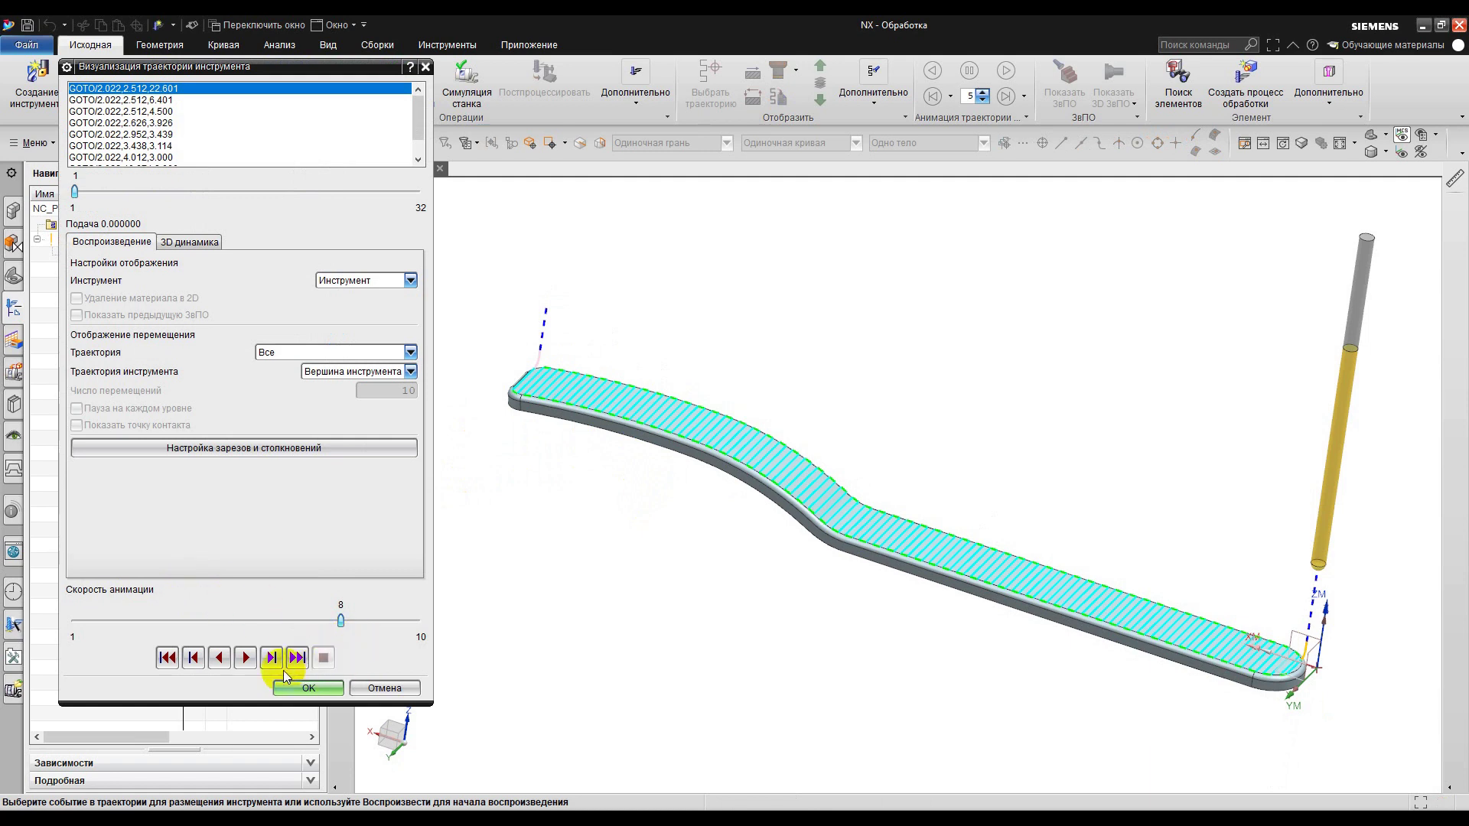
click(245, 657)
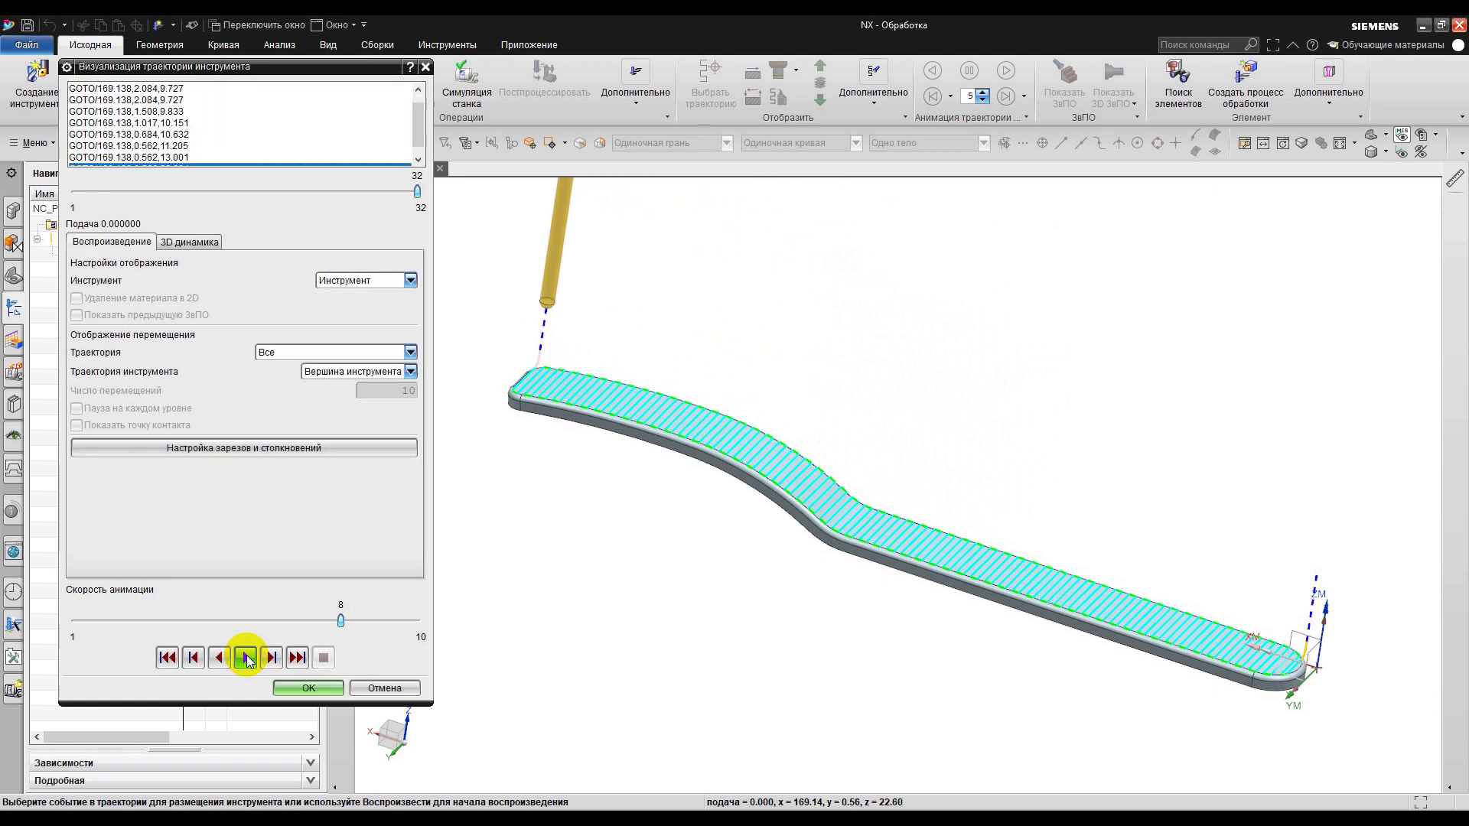
click(314, 687)
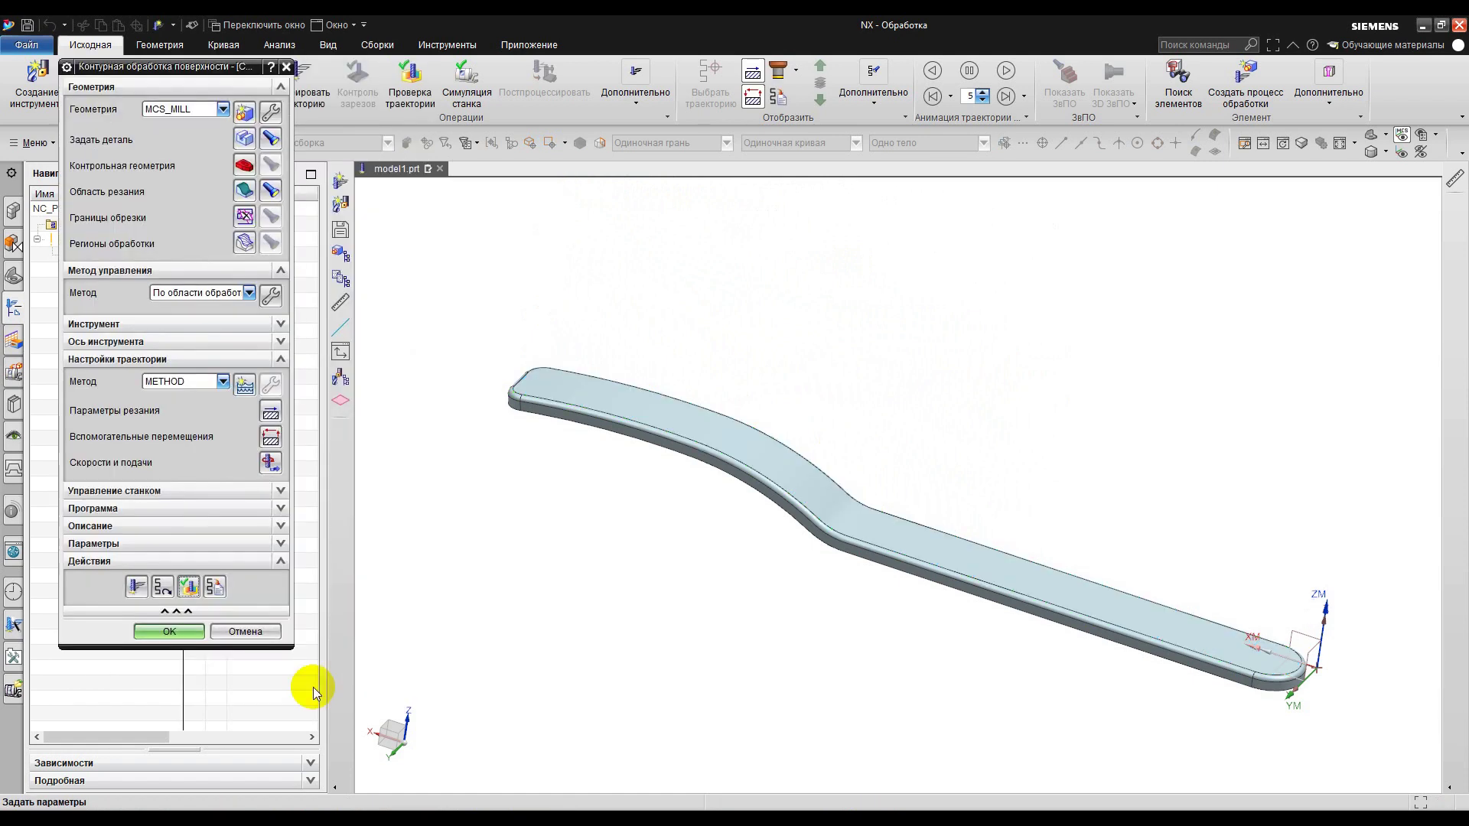
Step: Change the area milling drive method's non-steep cut pattern to Вдоль периферии (follow periphery)
click(274, 297)
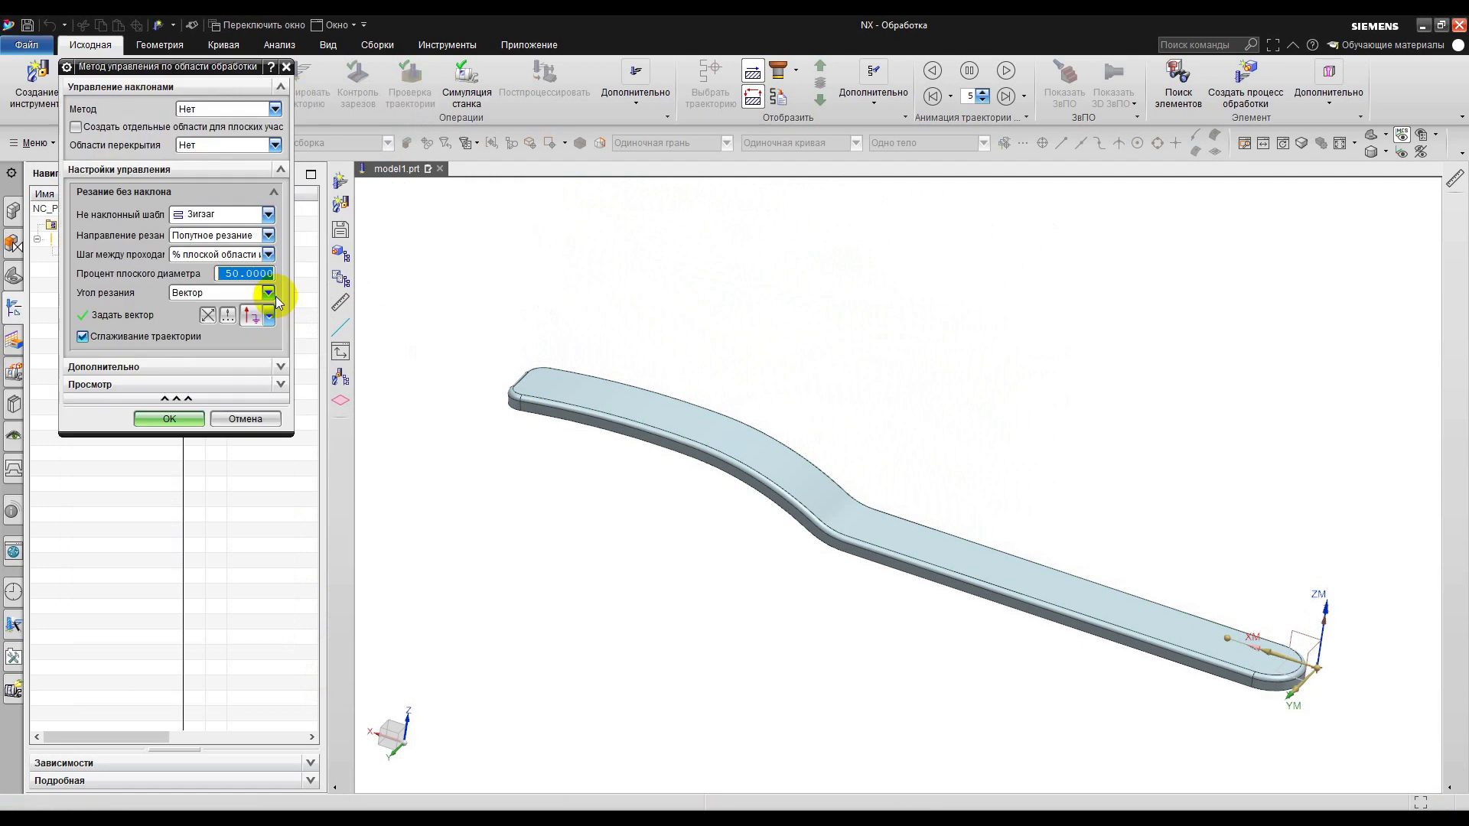
click(218, 216)
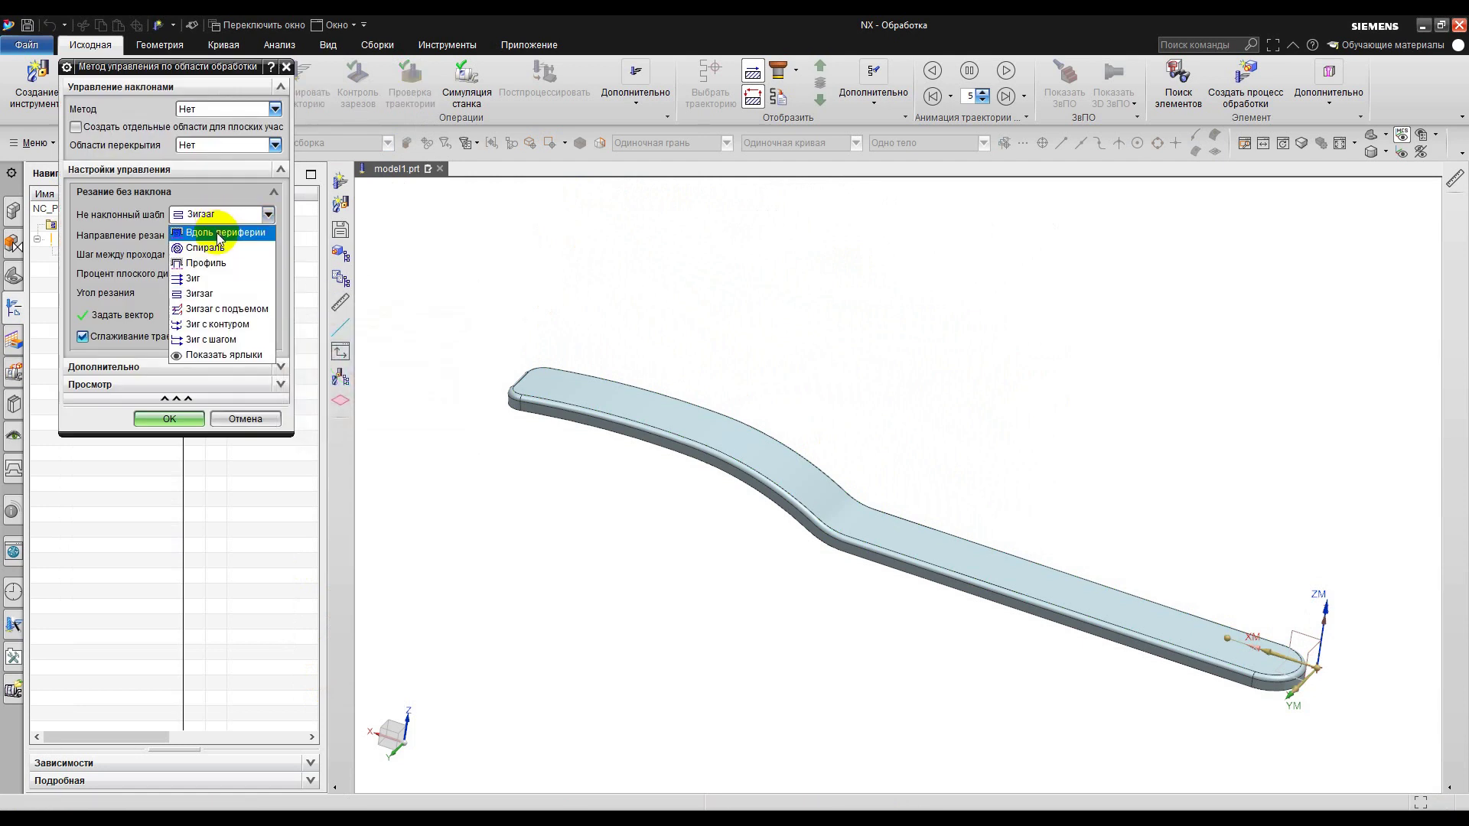
click(218, 233)
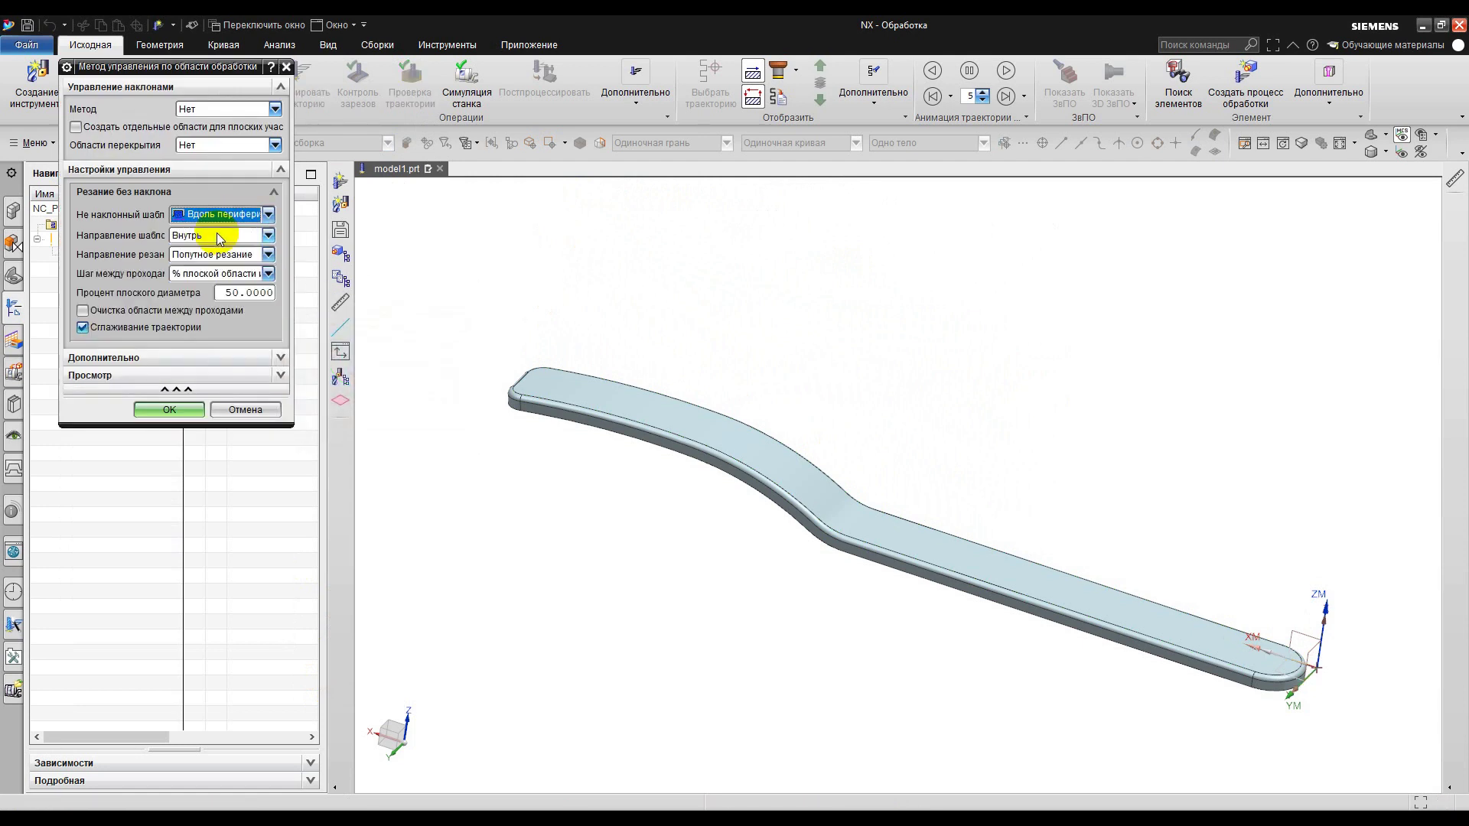
click(170, 409)
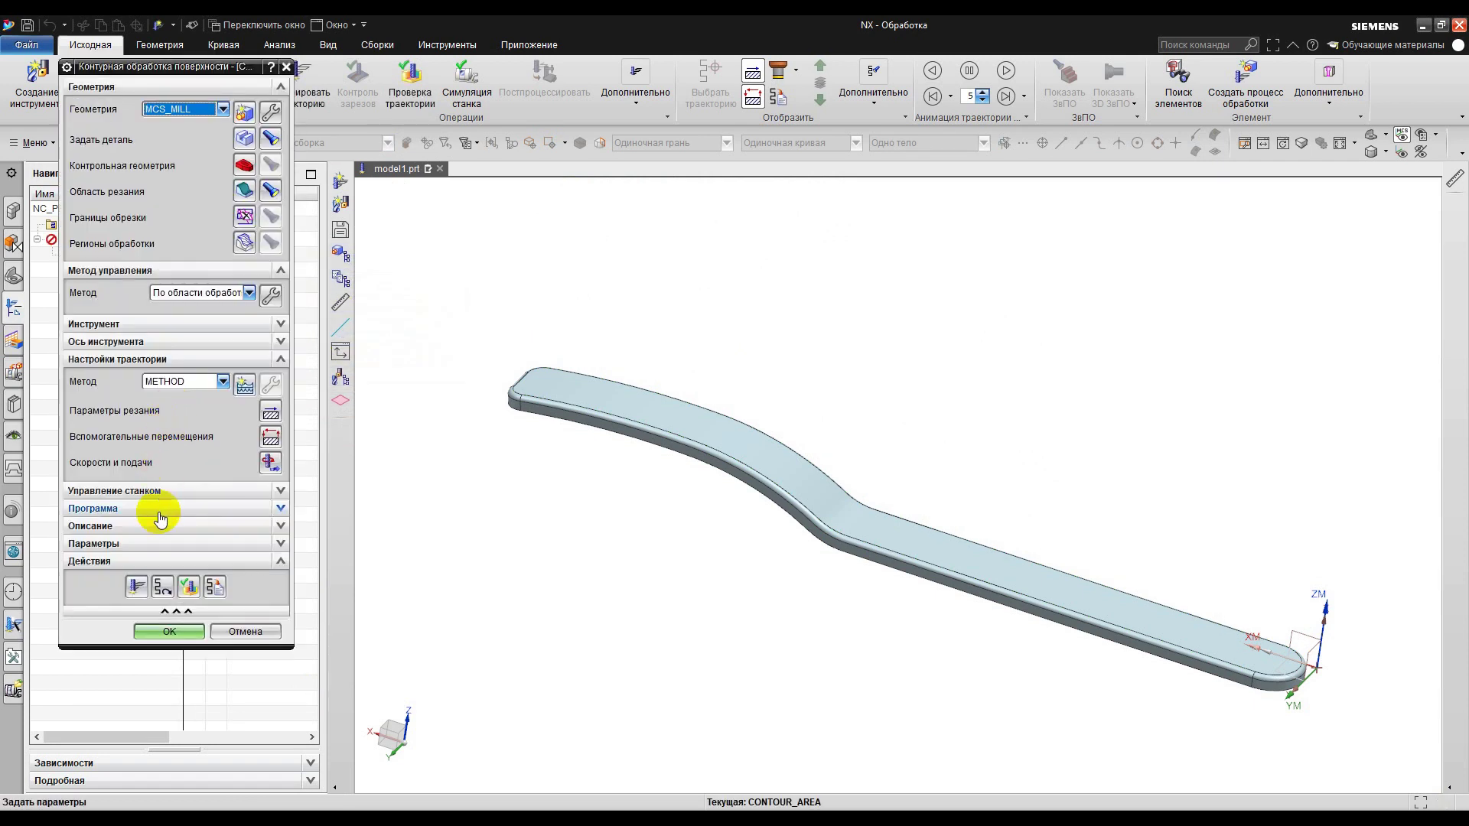
Step: Generate the follow-periphery tool path and inspect its passes on the plate's top face
click(136, 586)
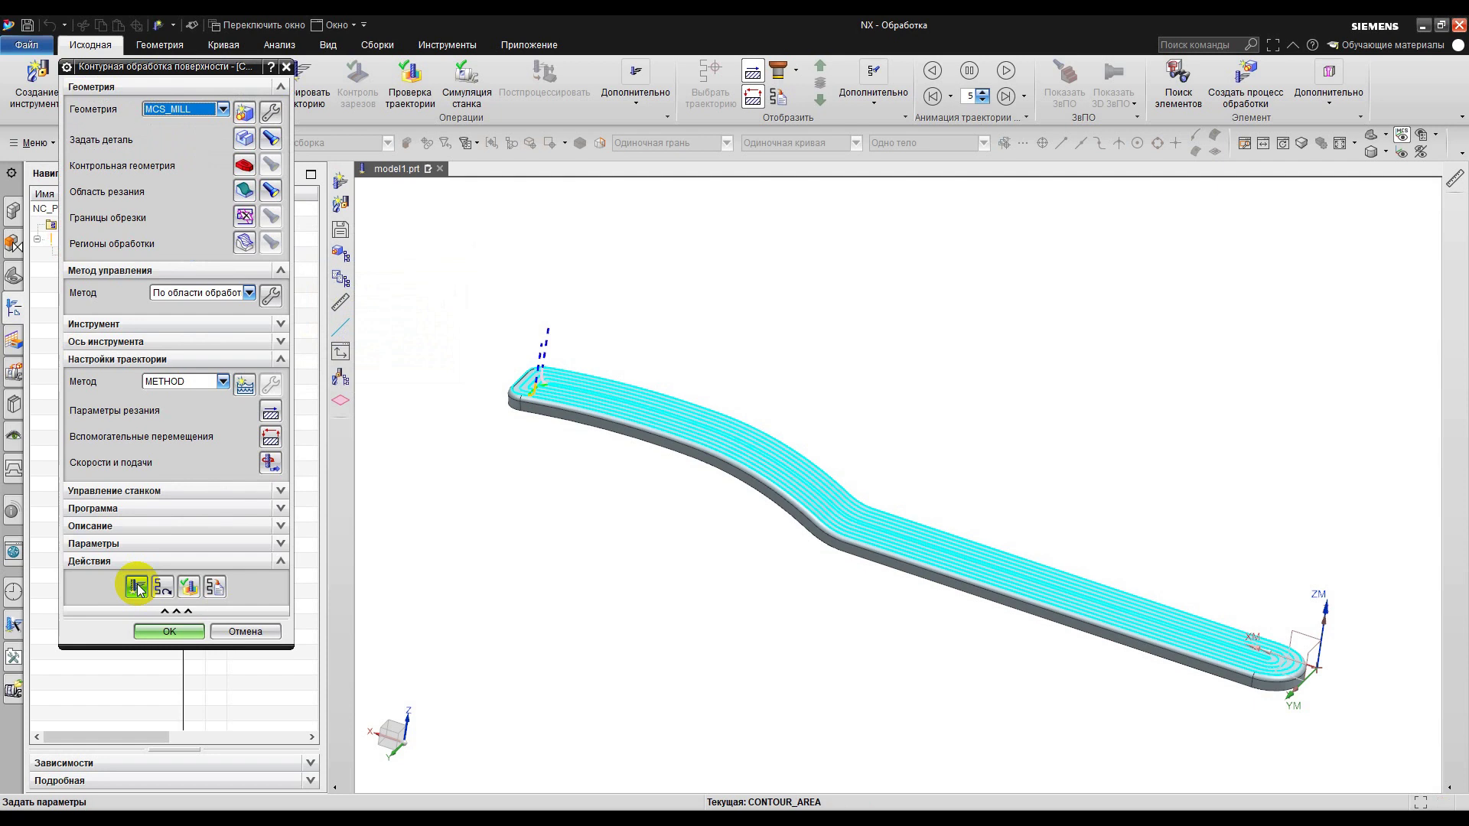
scroll(552, 383, up, 3)
middle_drag(534, 387, 521, 474)
scroll(650, 557, down, 4)
shift+middle_drag(797, 607, 863, 398)
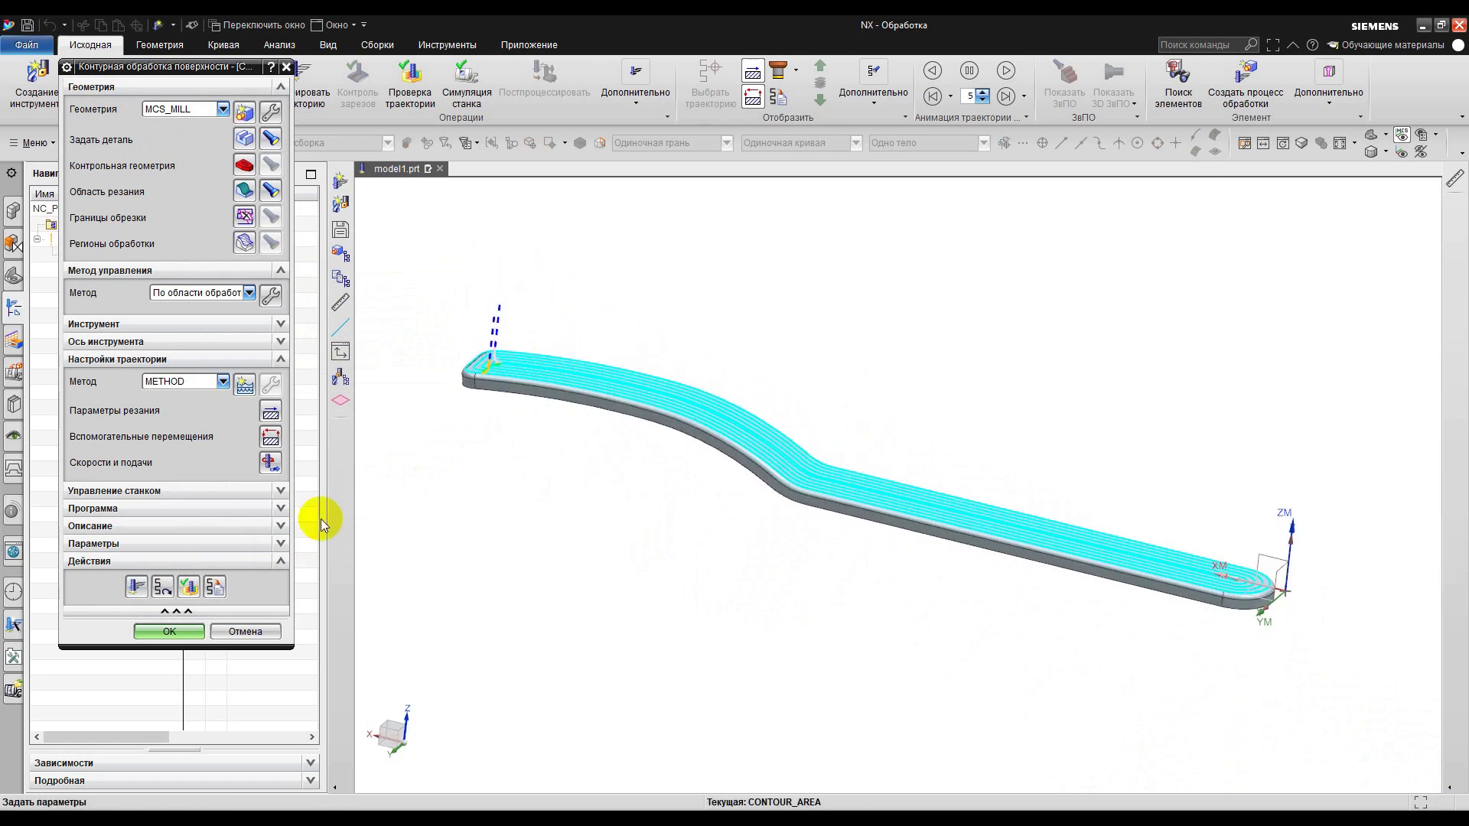
Step: Verify the follow-periphery tool path by playing back the full tool motion at animation speed 8, and return to the operation settings
click(188, 587)
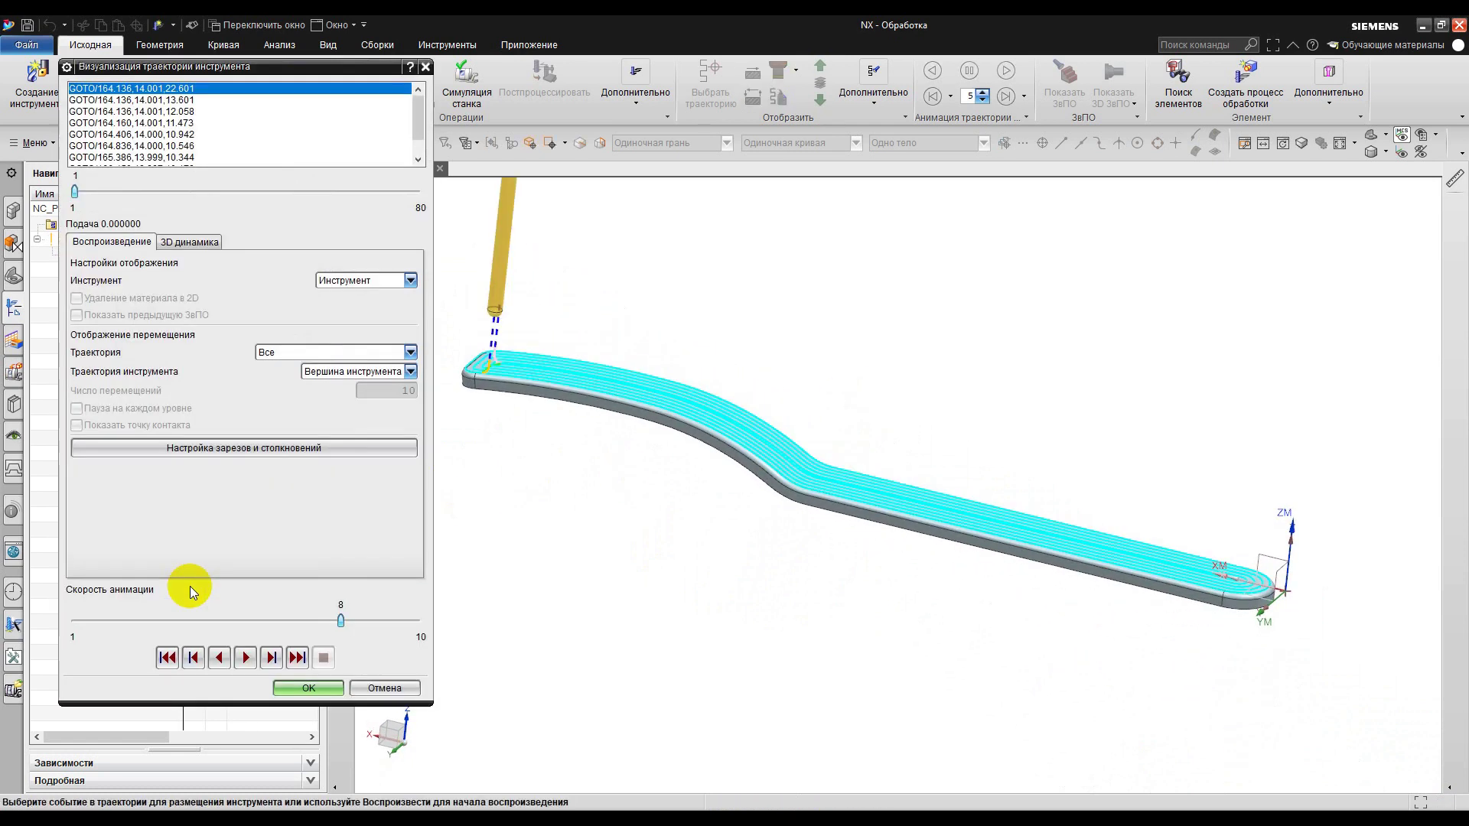
click(244, 656)
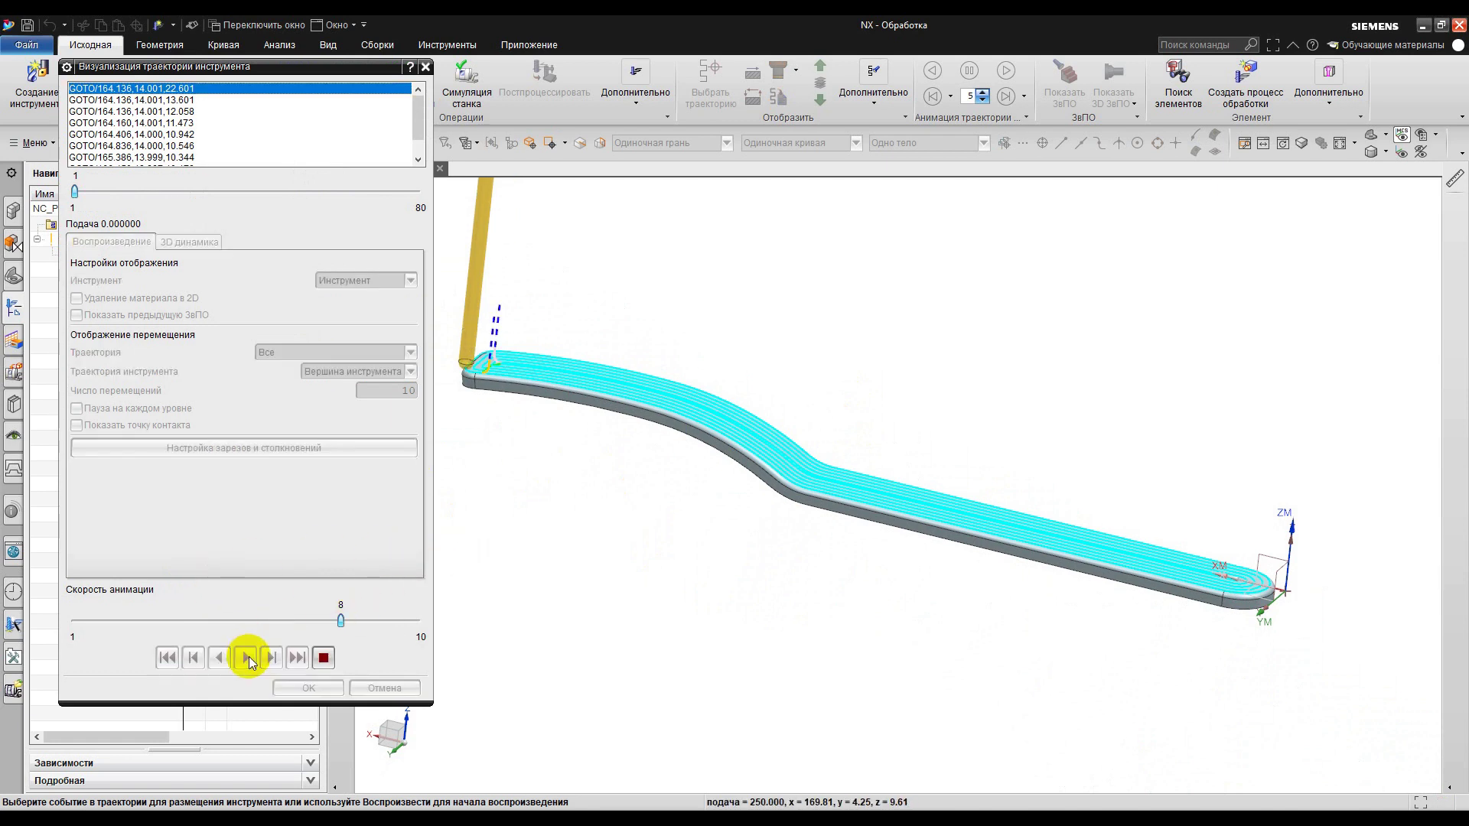
middle_drag(1042, 672, 1048, 609)
scroll(1054, 505, up, 1)
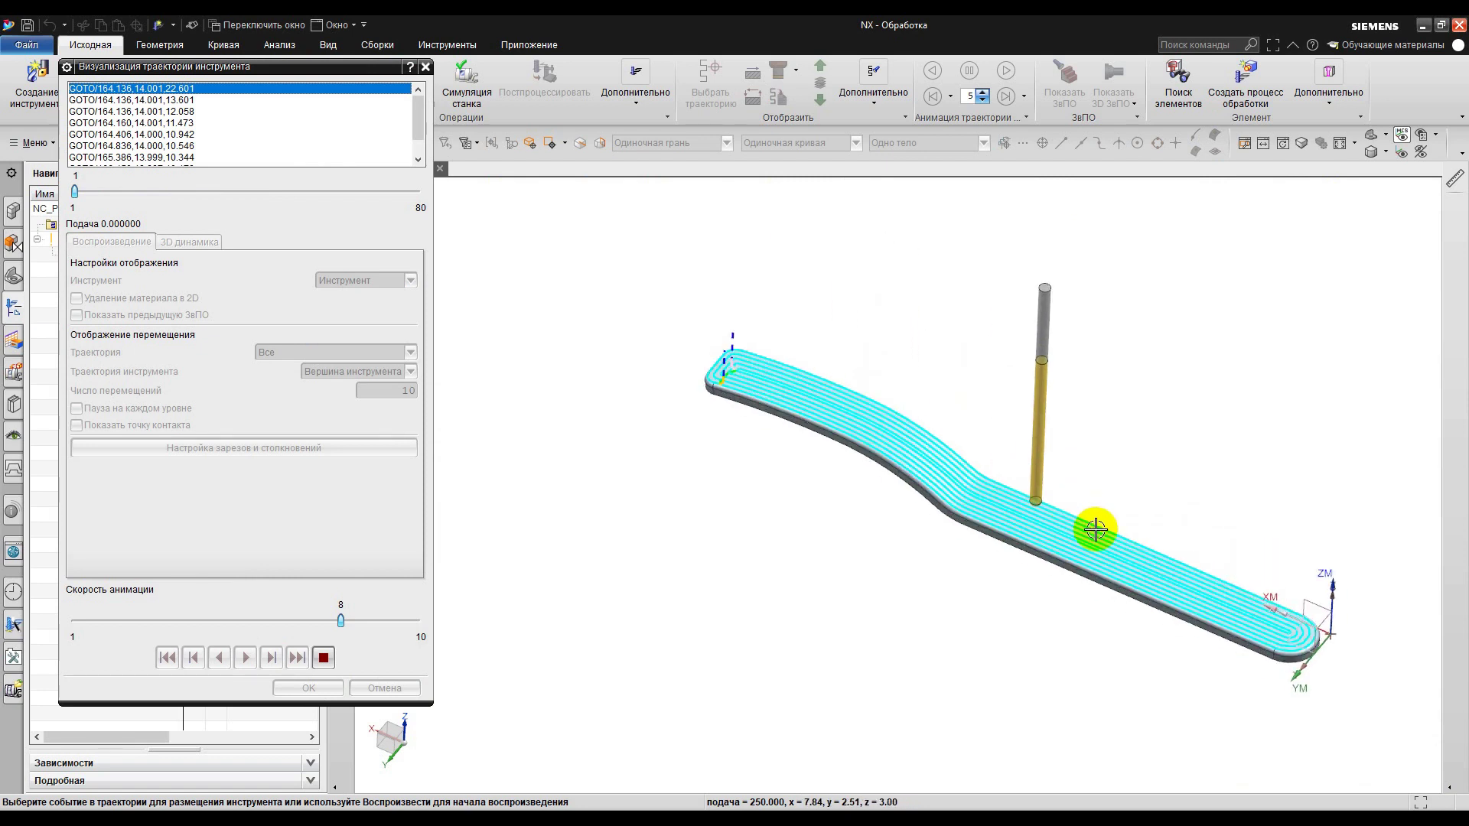
scroll(1129, 549, up, 1)
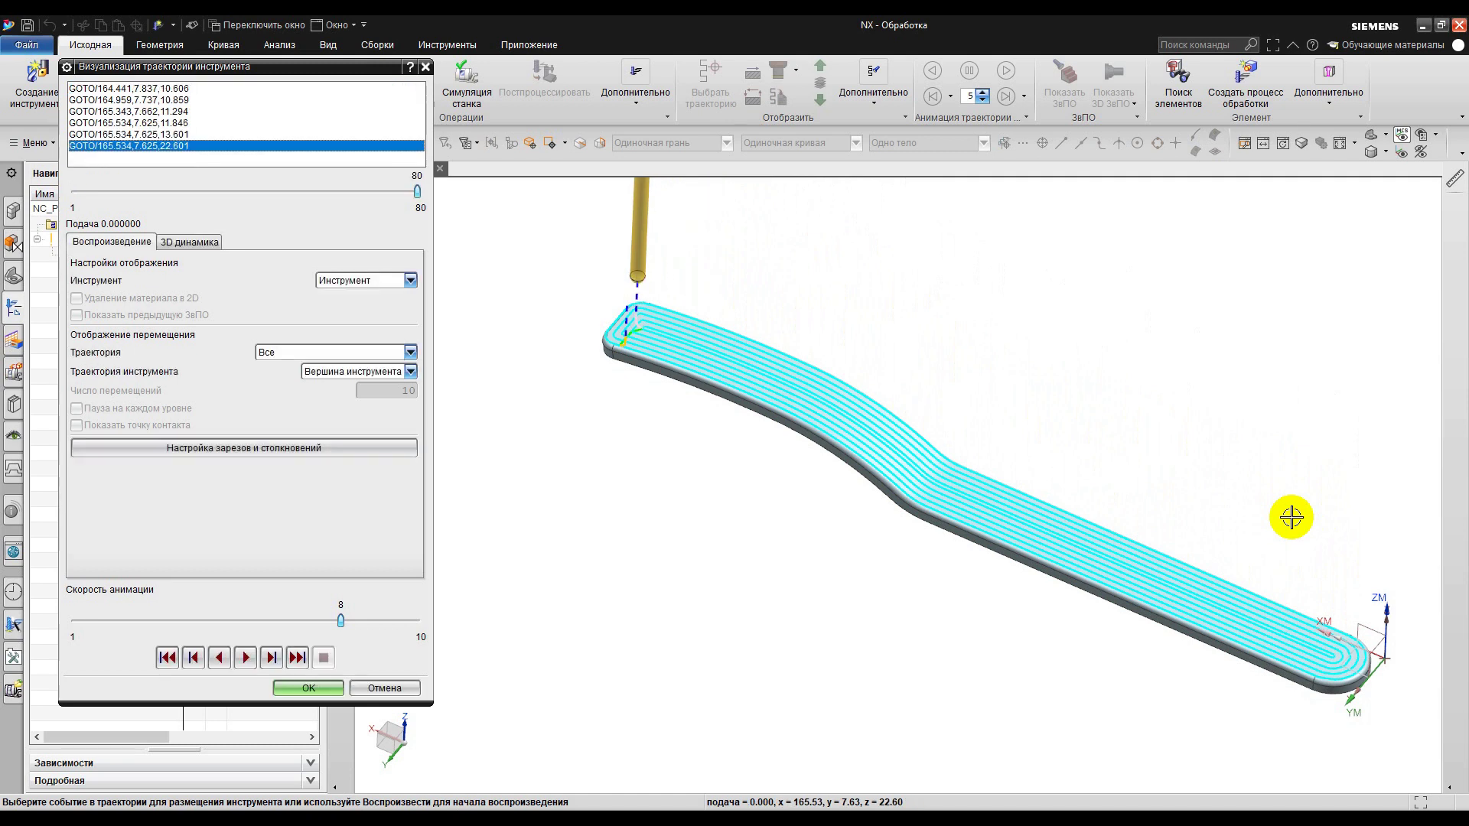
click(320, 689)
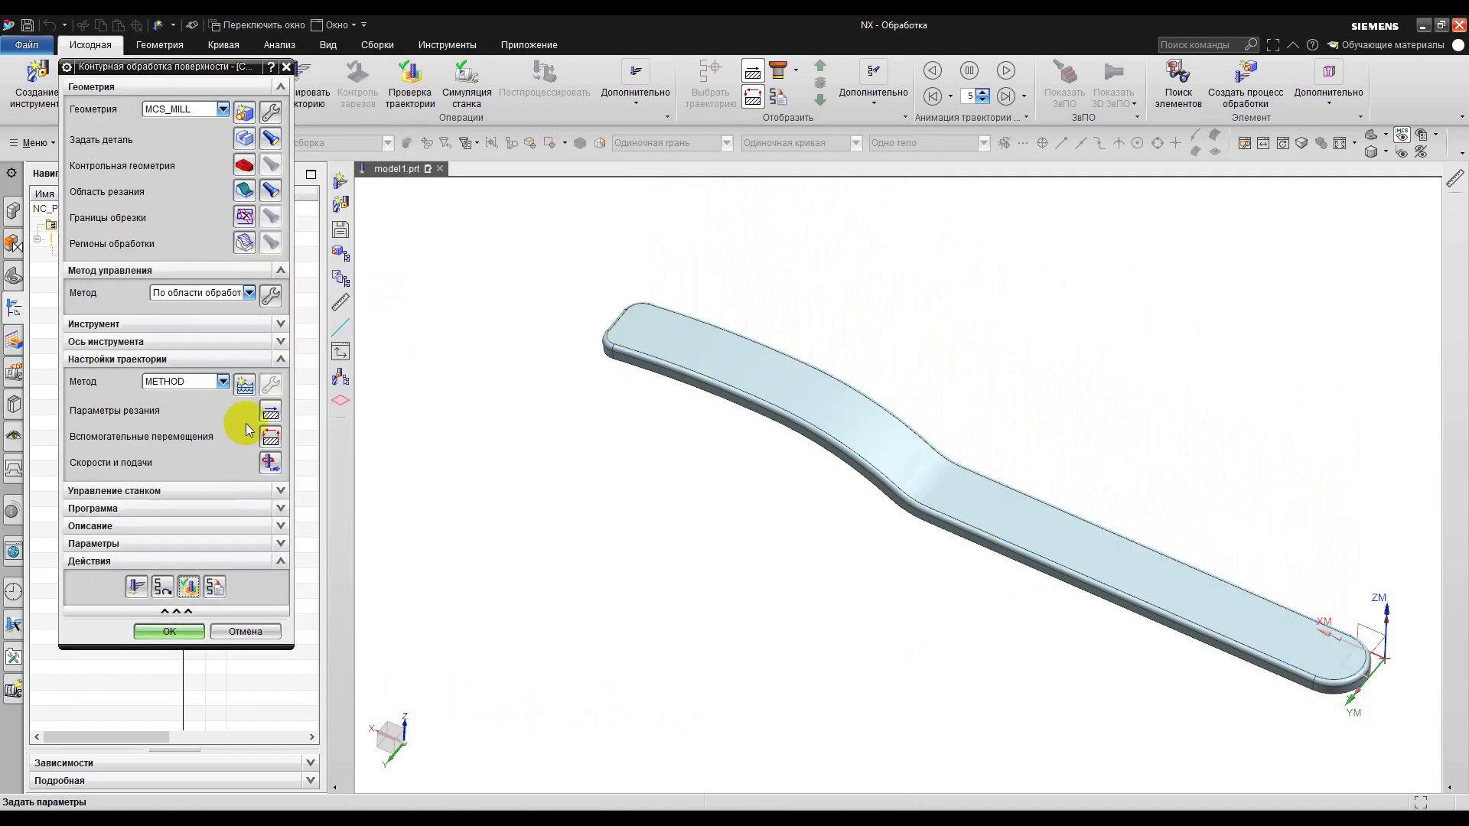
Step: Set the drive method's stepover to Постоянная (constant) with a maximum distance of 0.5 mm
middle_click(266, 298)
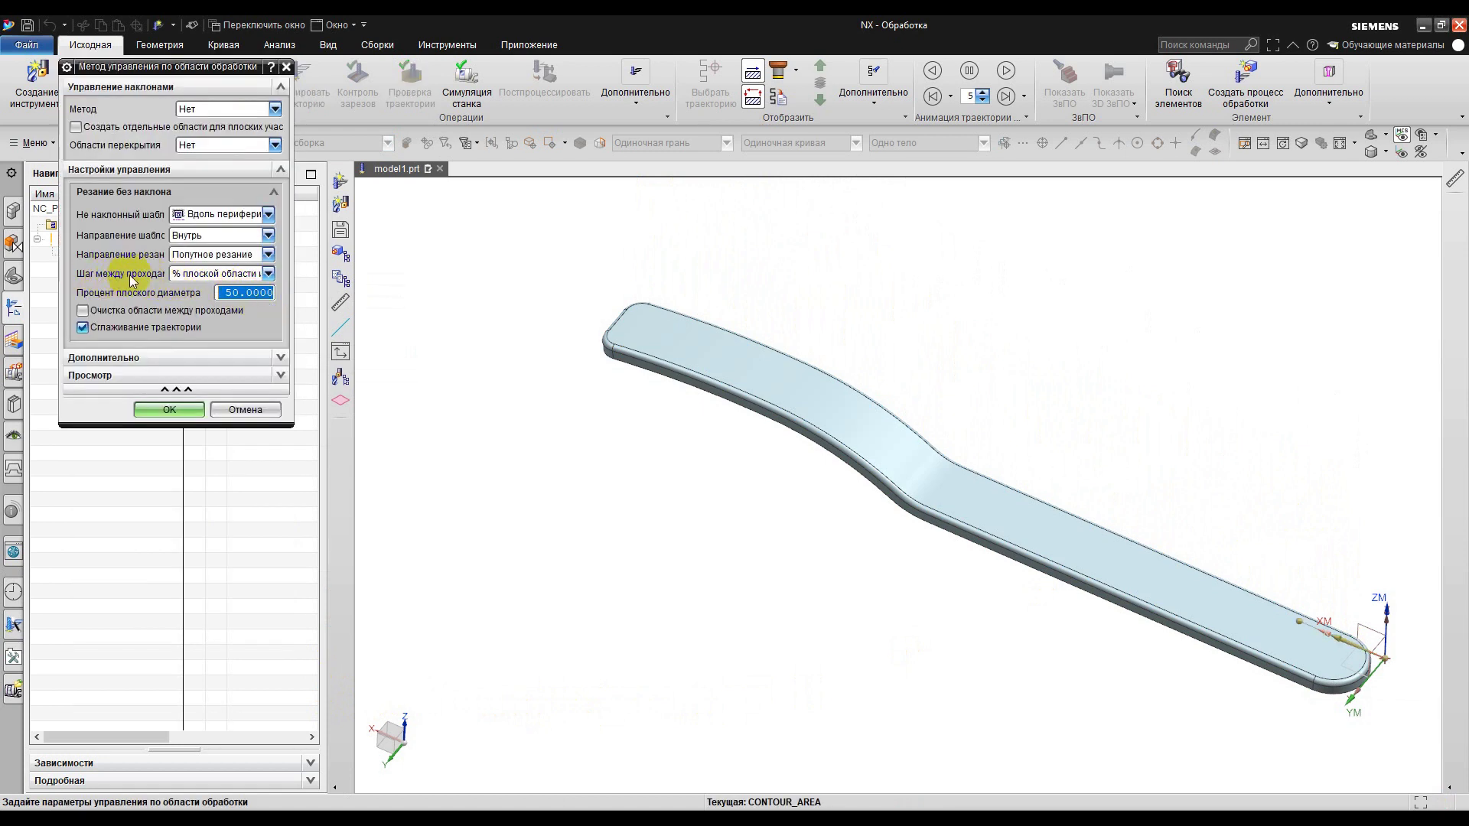
click(205, 275)
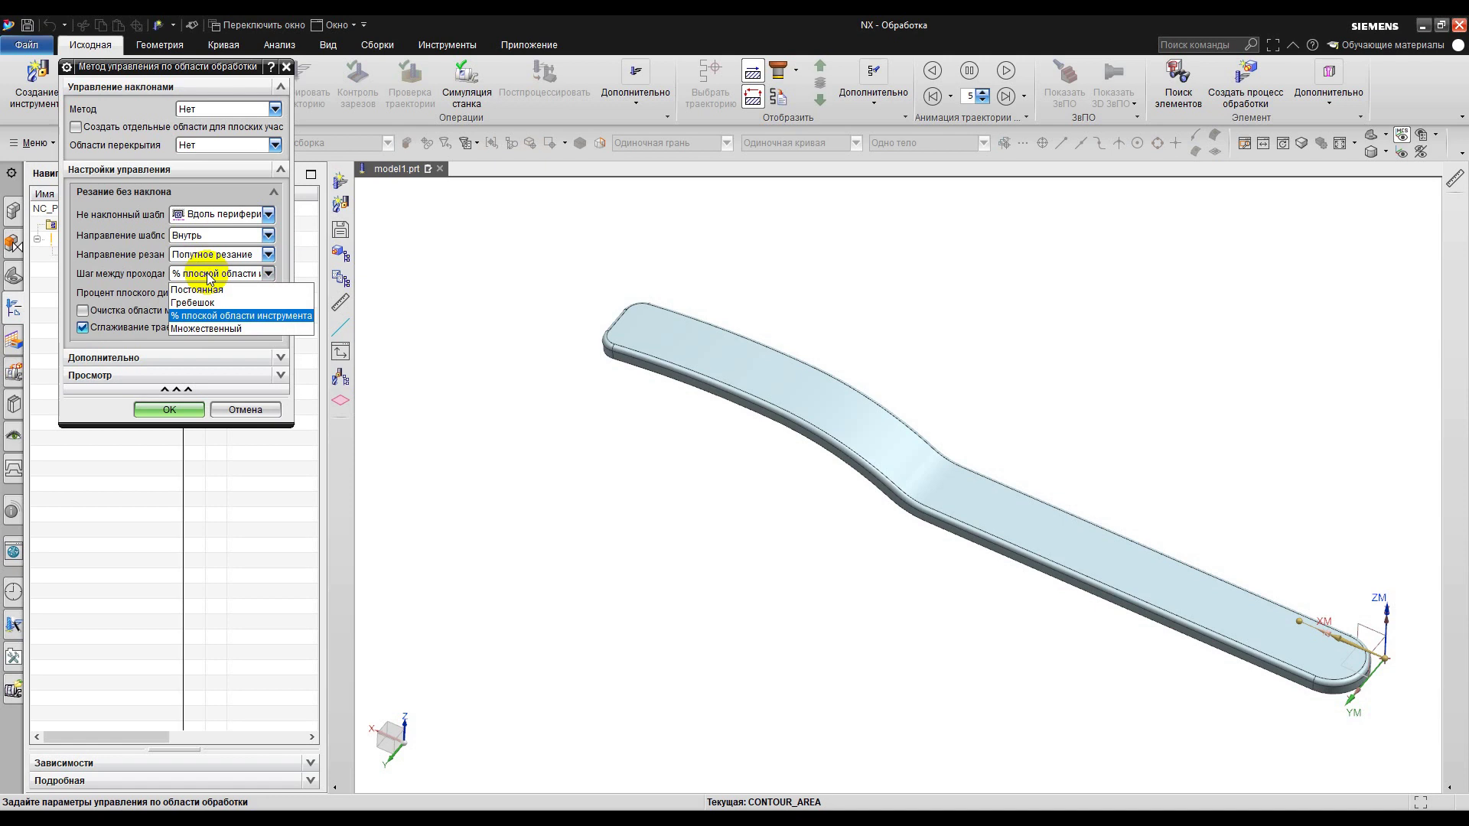
click(204, 290)
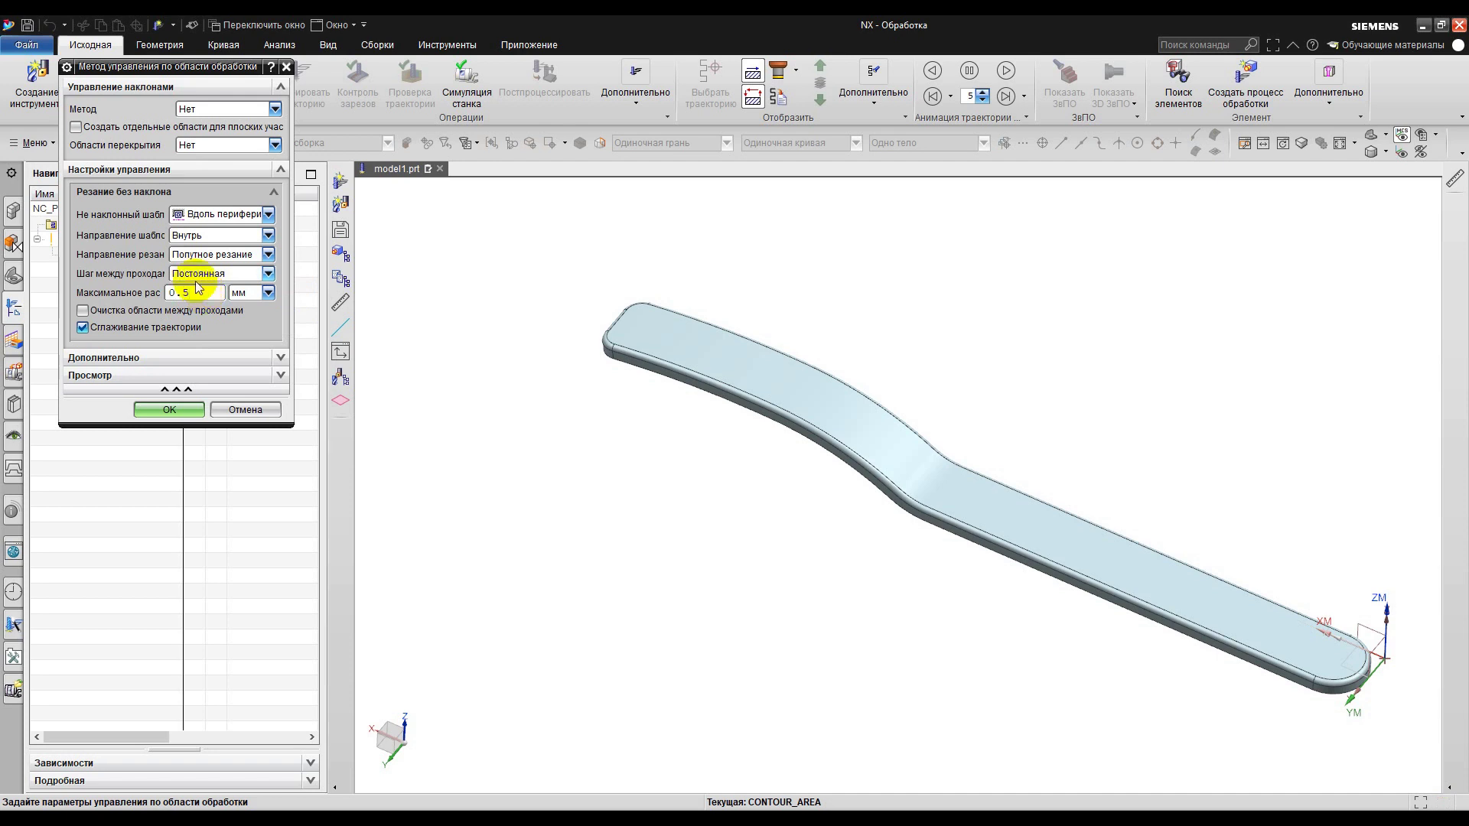
click(175, 408)
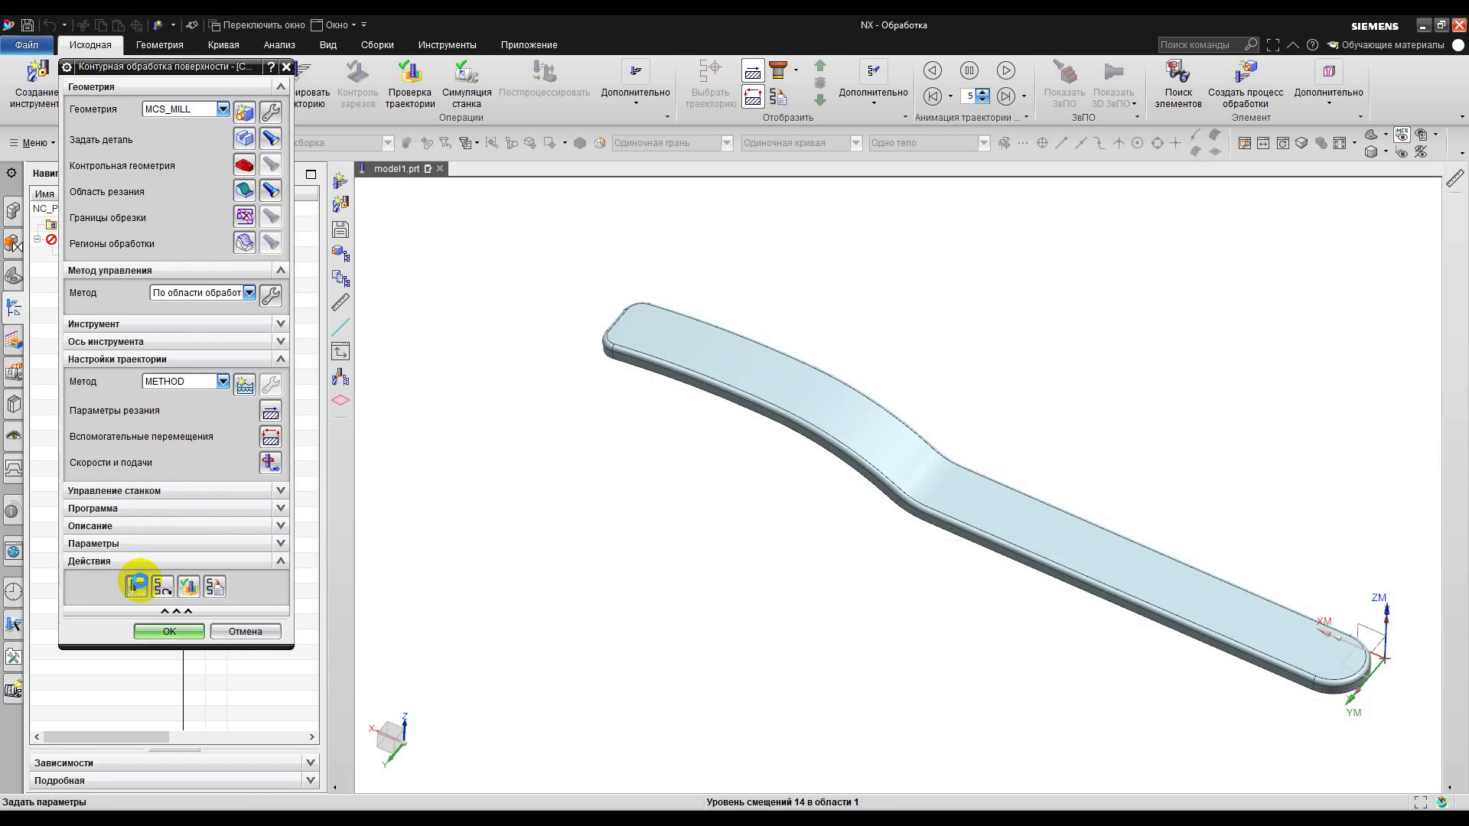
Step: Regenerate the follow-periphery tool path with the 0.5 mm stepover and inspect the passes near the plate's rounded end
click(136, 586)
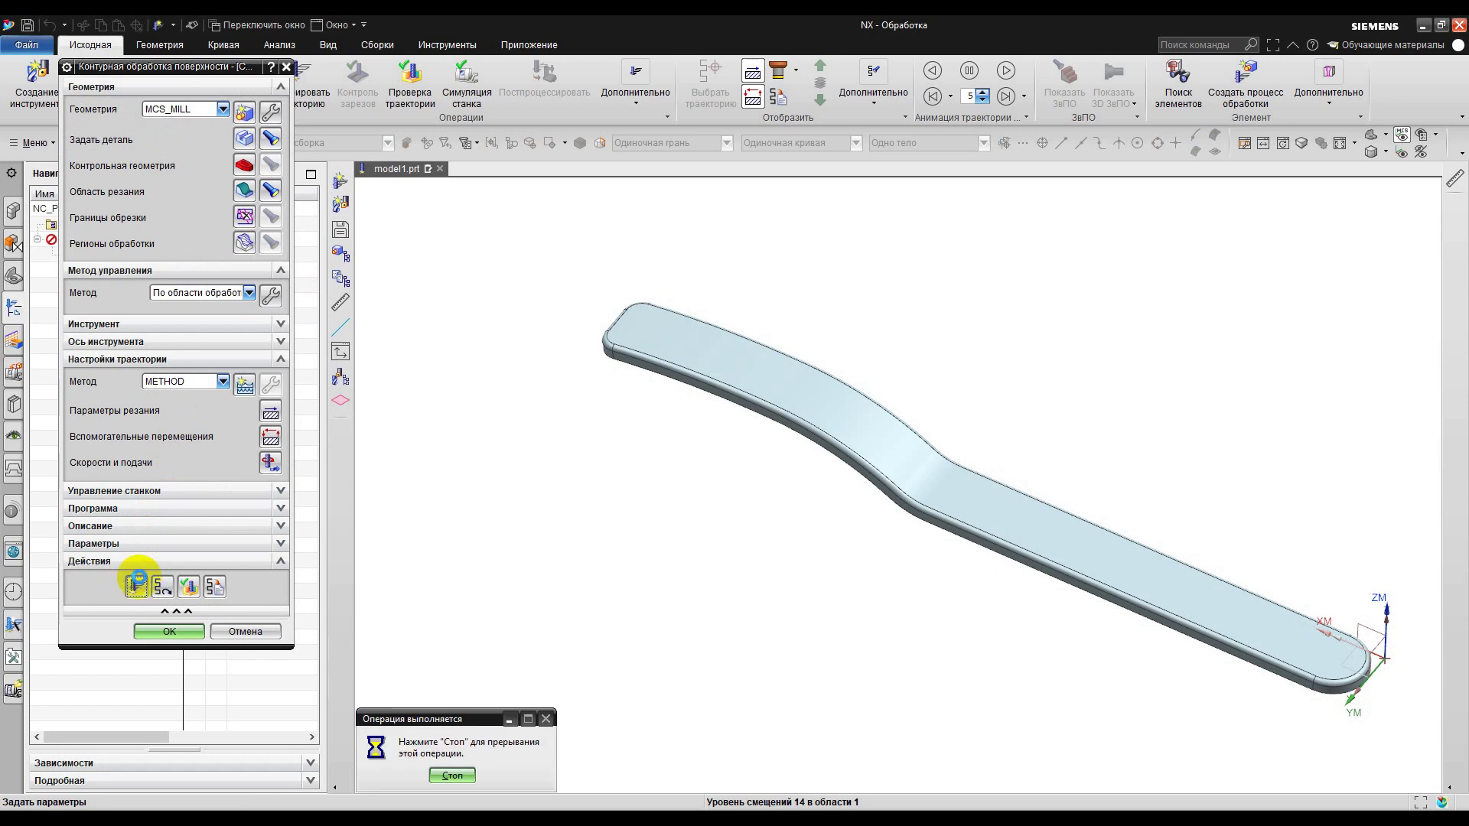
scroll(674, 334, up, 5)
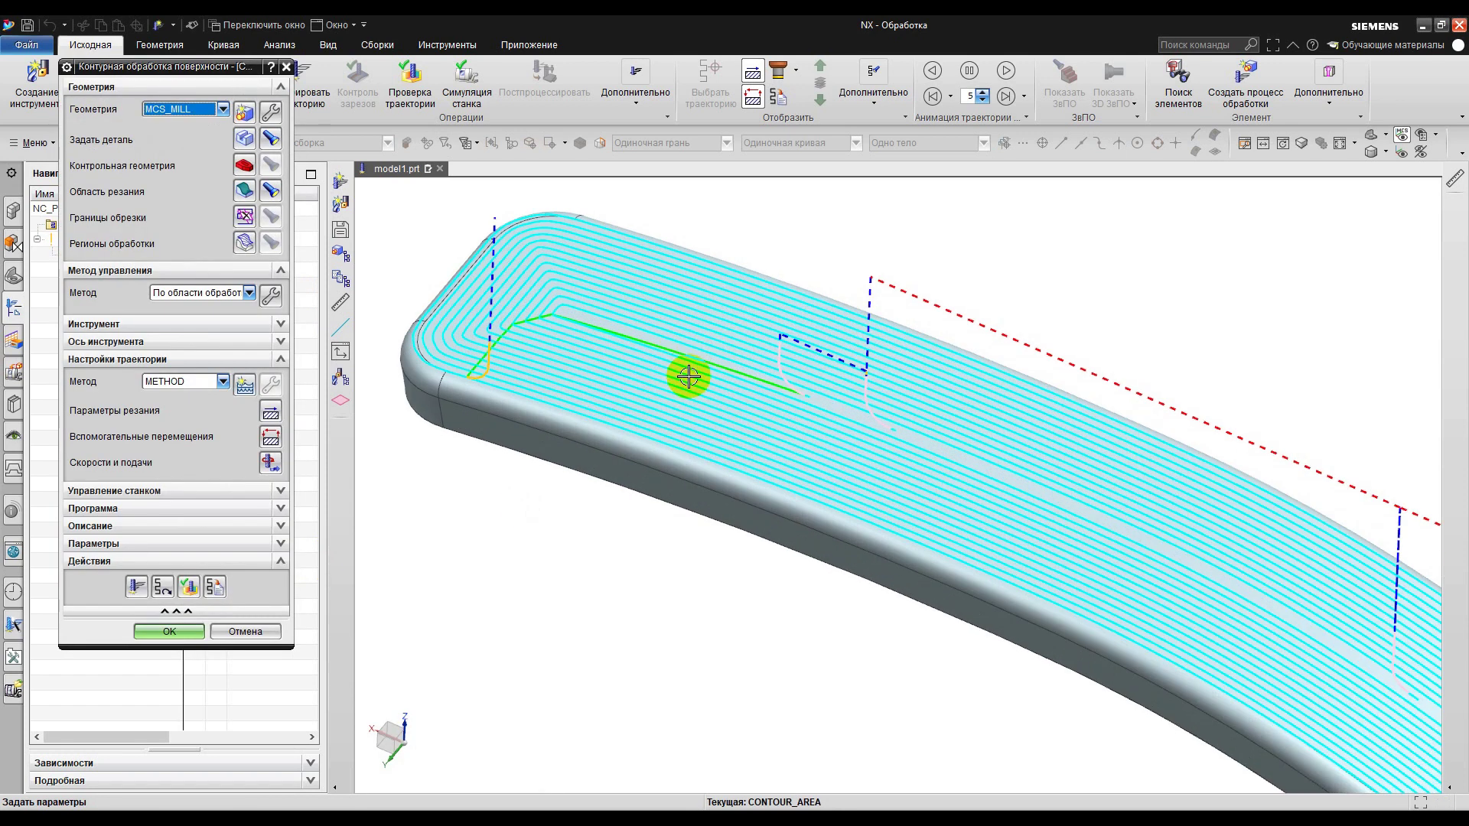
mouse_move(690, 383)
middle_down()
mouse_move(672, 437)
mouse_move(679, 375)
mouse_move(698, 354)
mouse_move(687, 379)
middle_up()
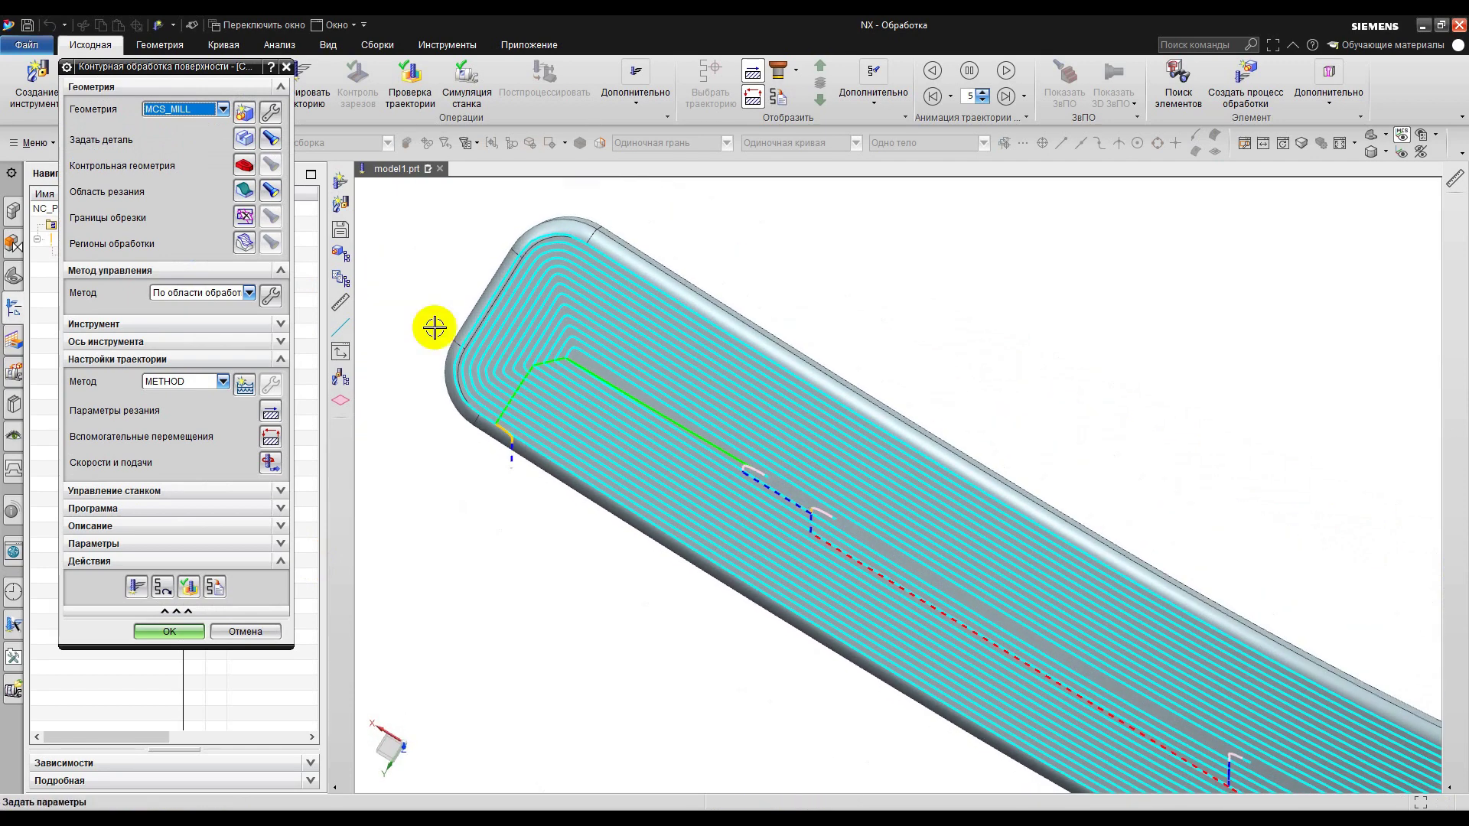
Step: Change the drive method's non-steep cut pattern to Зигзаг (zigzag), keeping the vector cut angle and path smoothing
middle_click(272, 302)
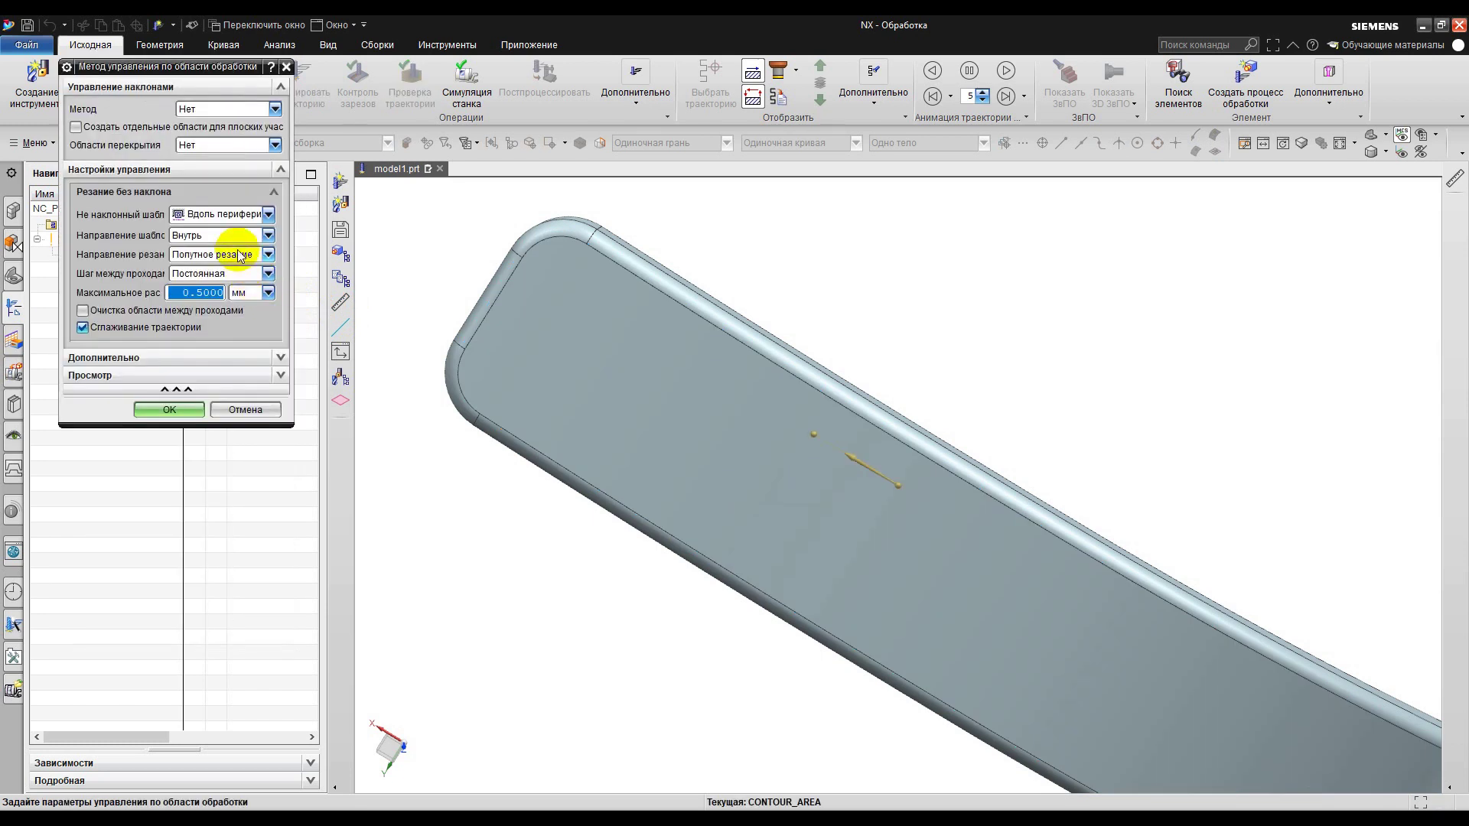
click(221, 216)
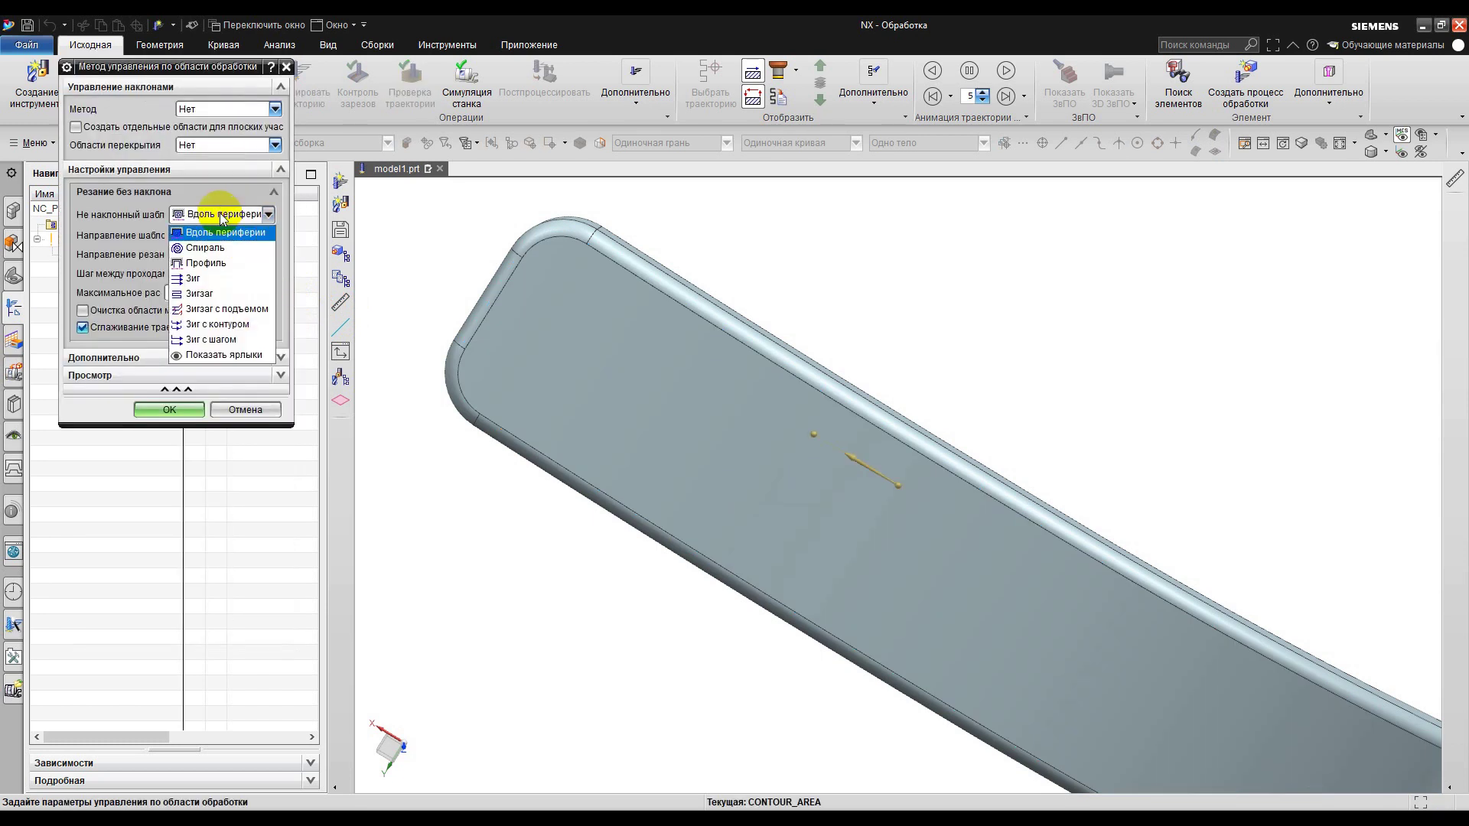
click(218, 294)
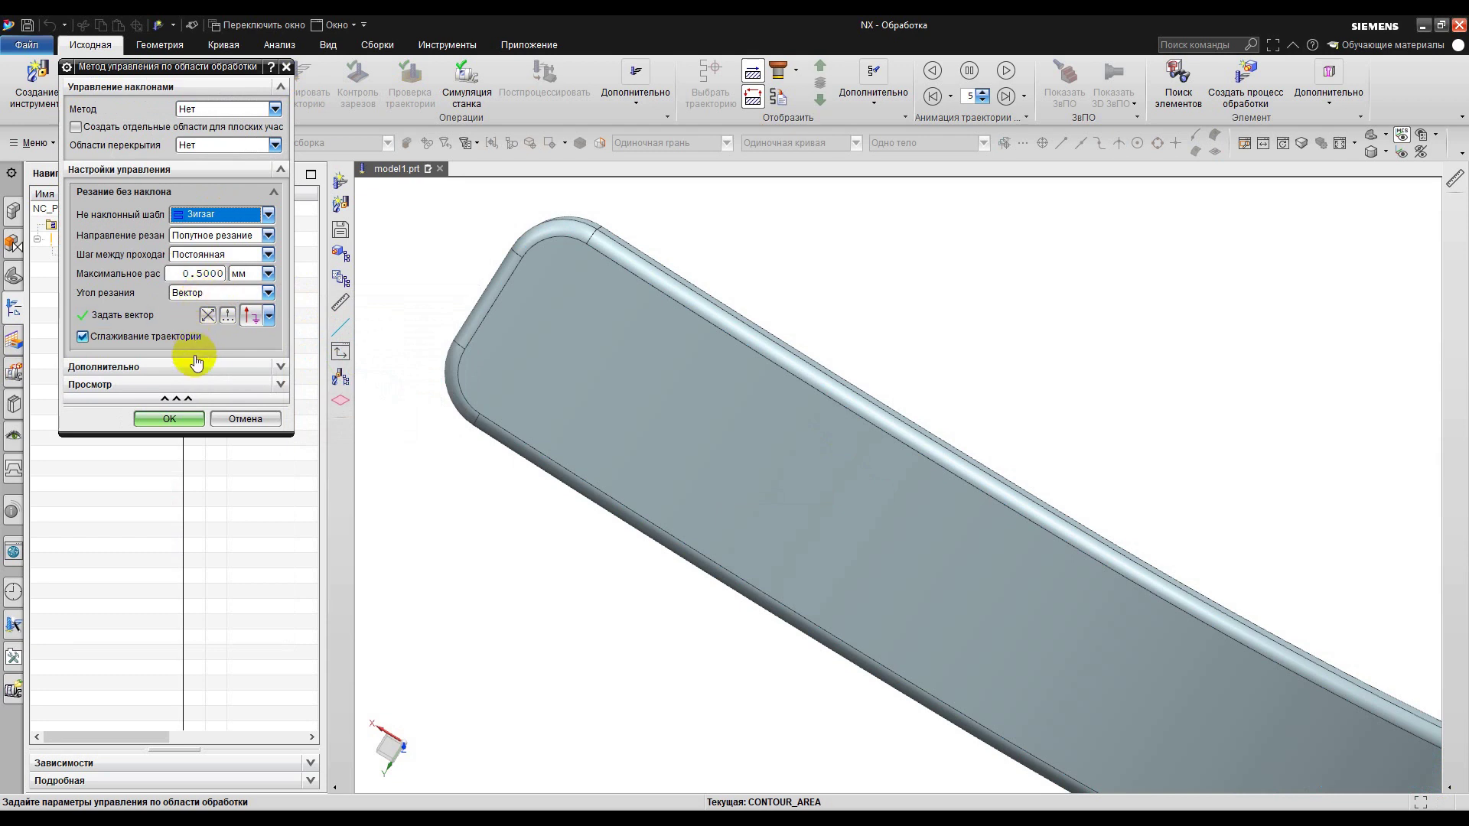
click(171, 417)
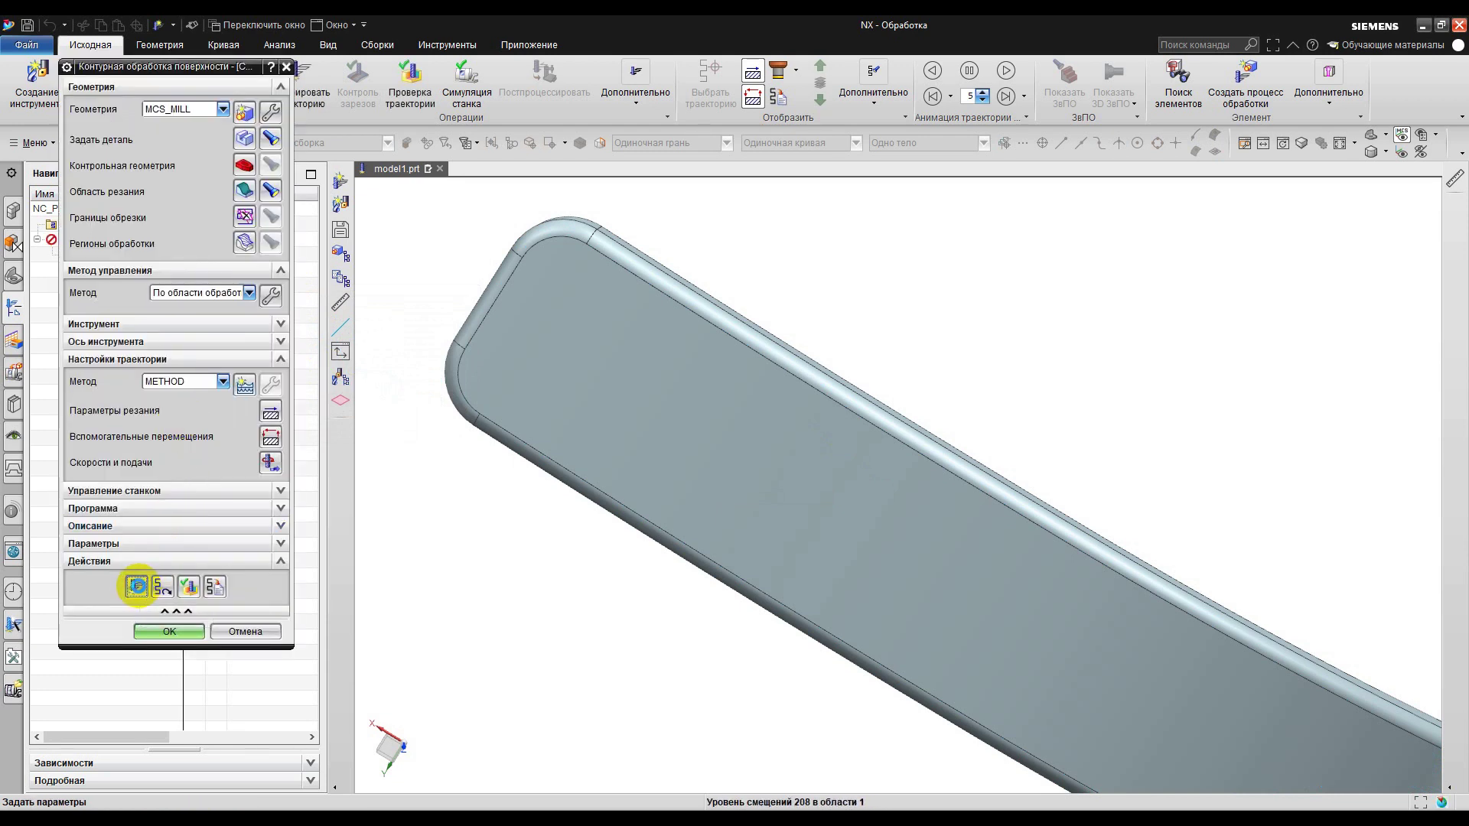
Step: Generate the zigzag tool path with the 0.5 mm stepover and inspect its passes along the plate's top face
click(137, 587)
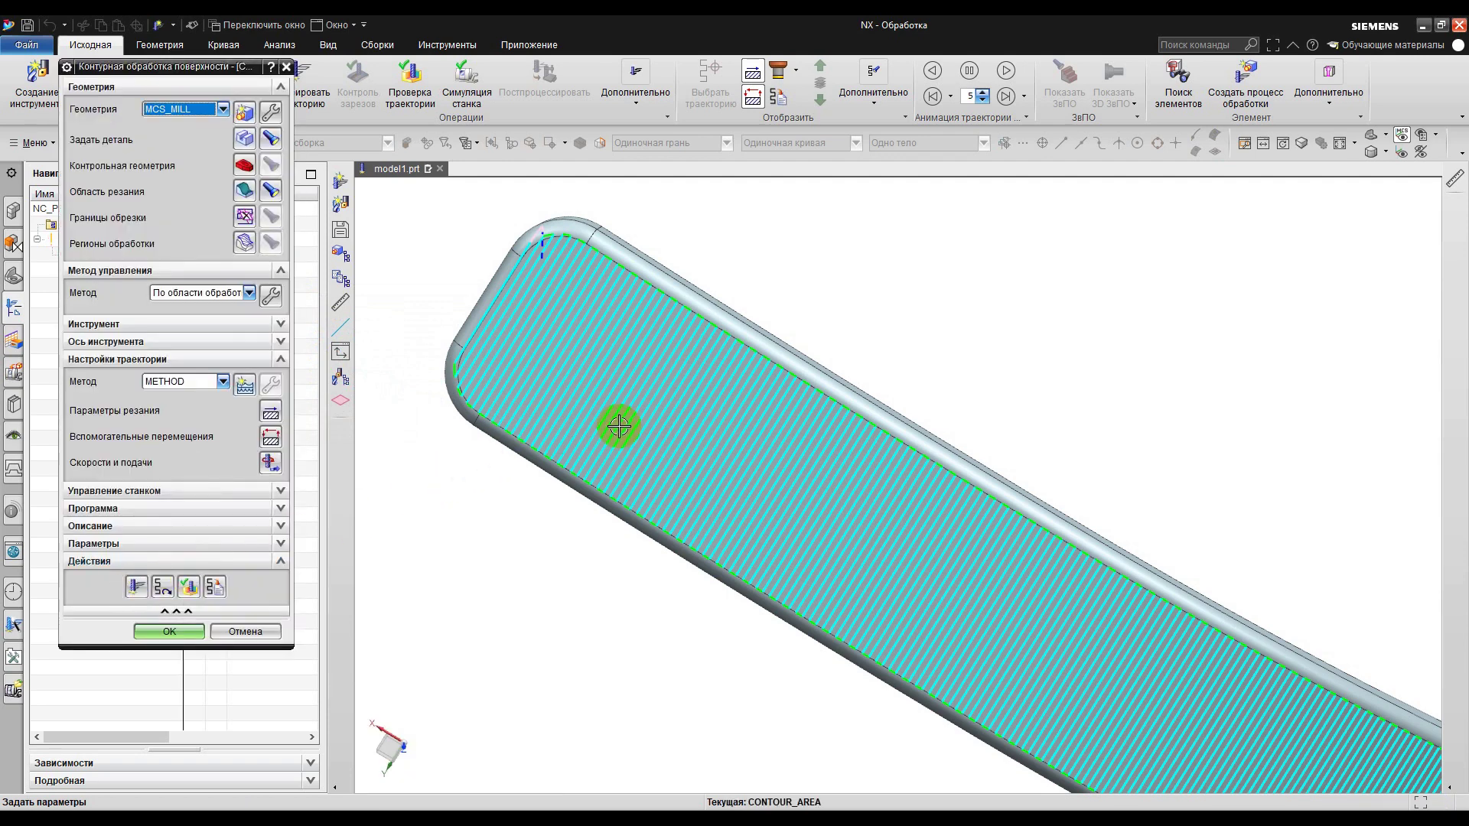
middle_drag(641, 427, 906, 596)
scroll(935, 542, up, 3)
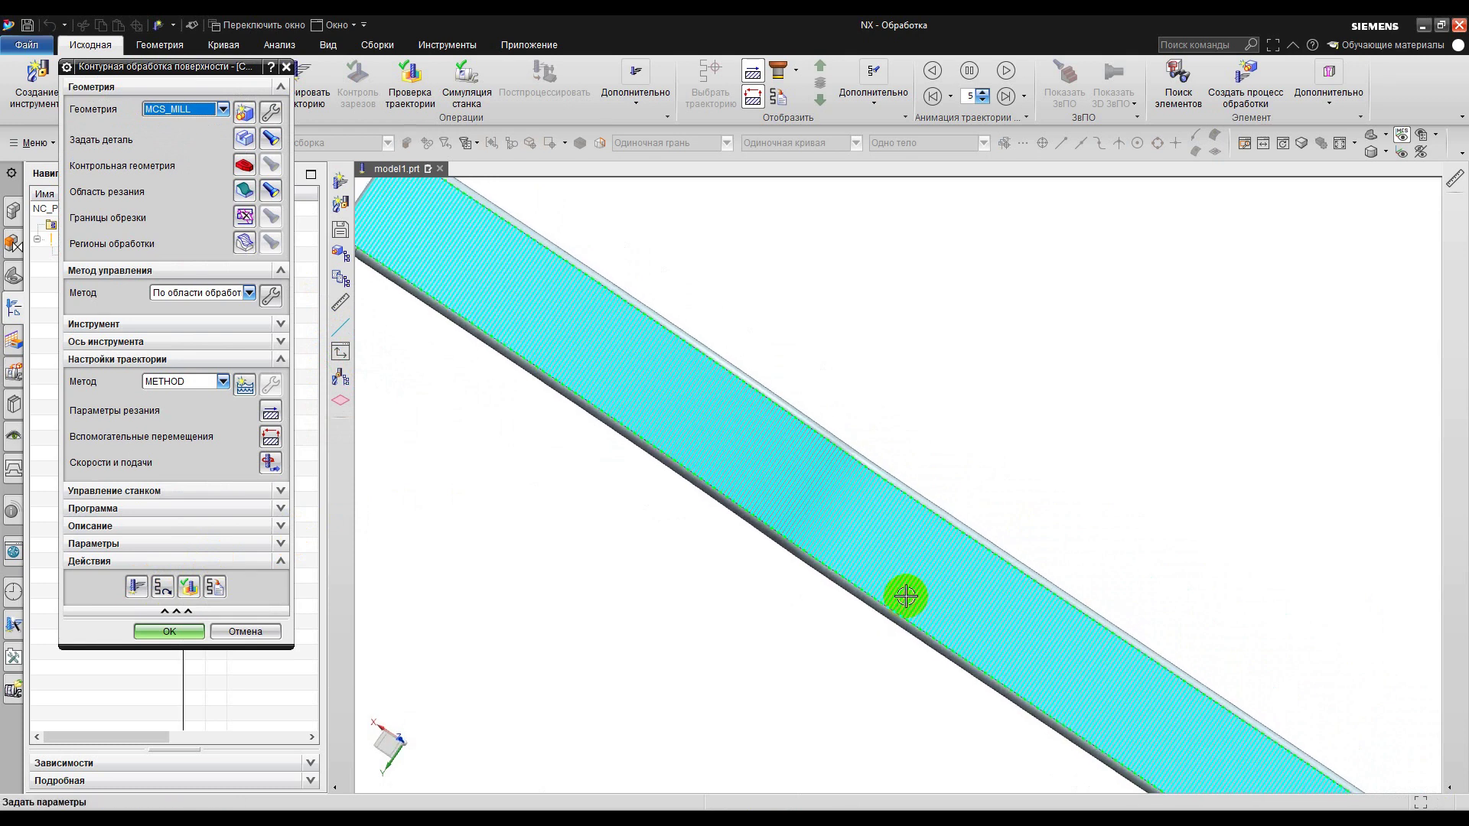
Step: Set the drive method's constant stepover to a maximum distance of 0.2 mm, keeping the zigzag pattern
middle_click(280, 308)
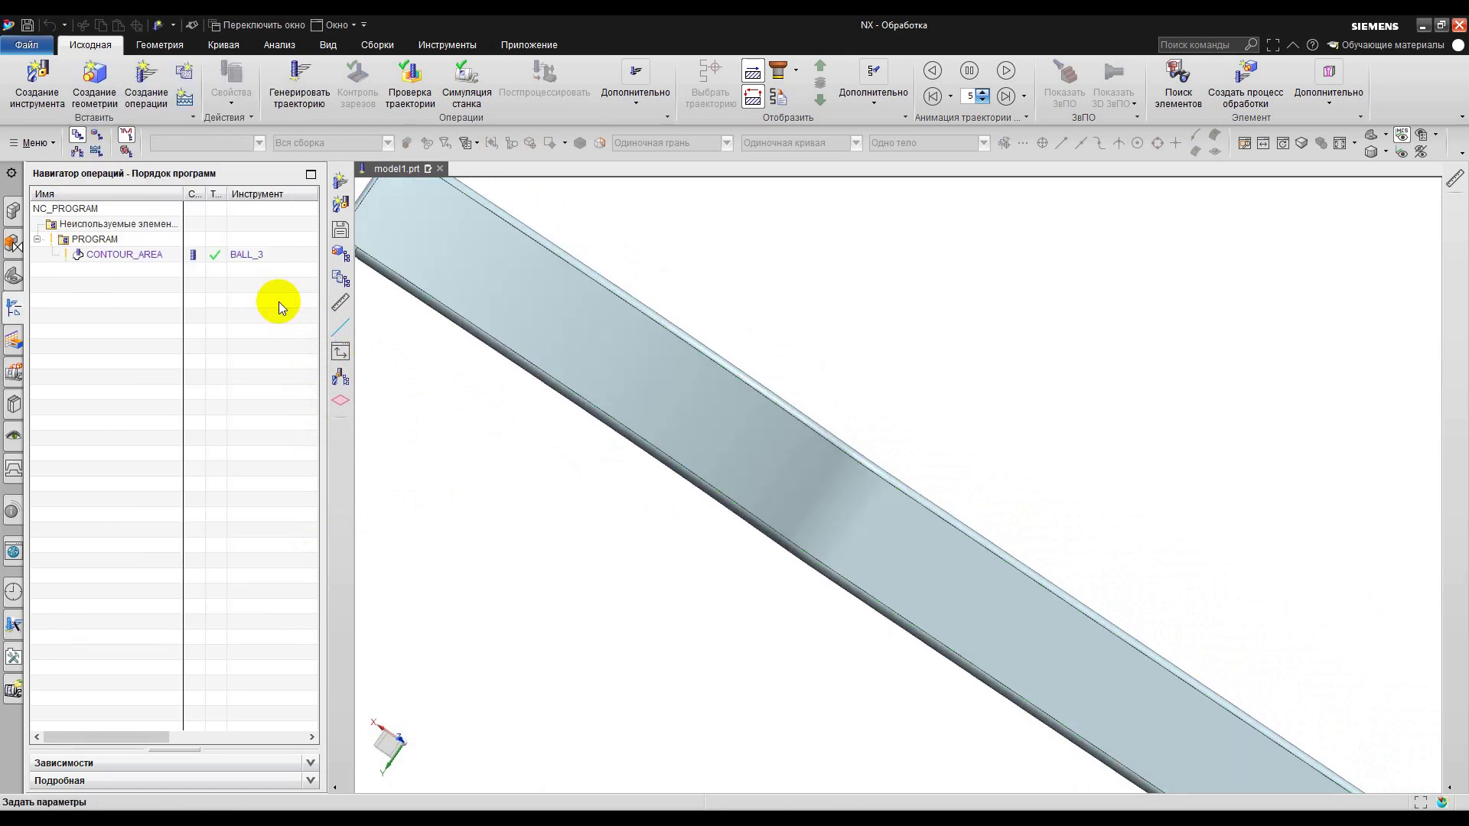
click(212, 273)
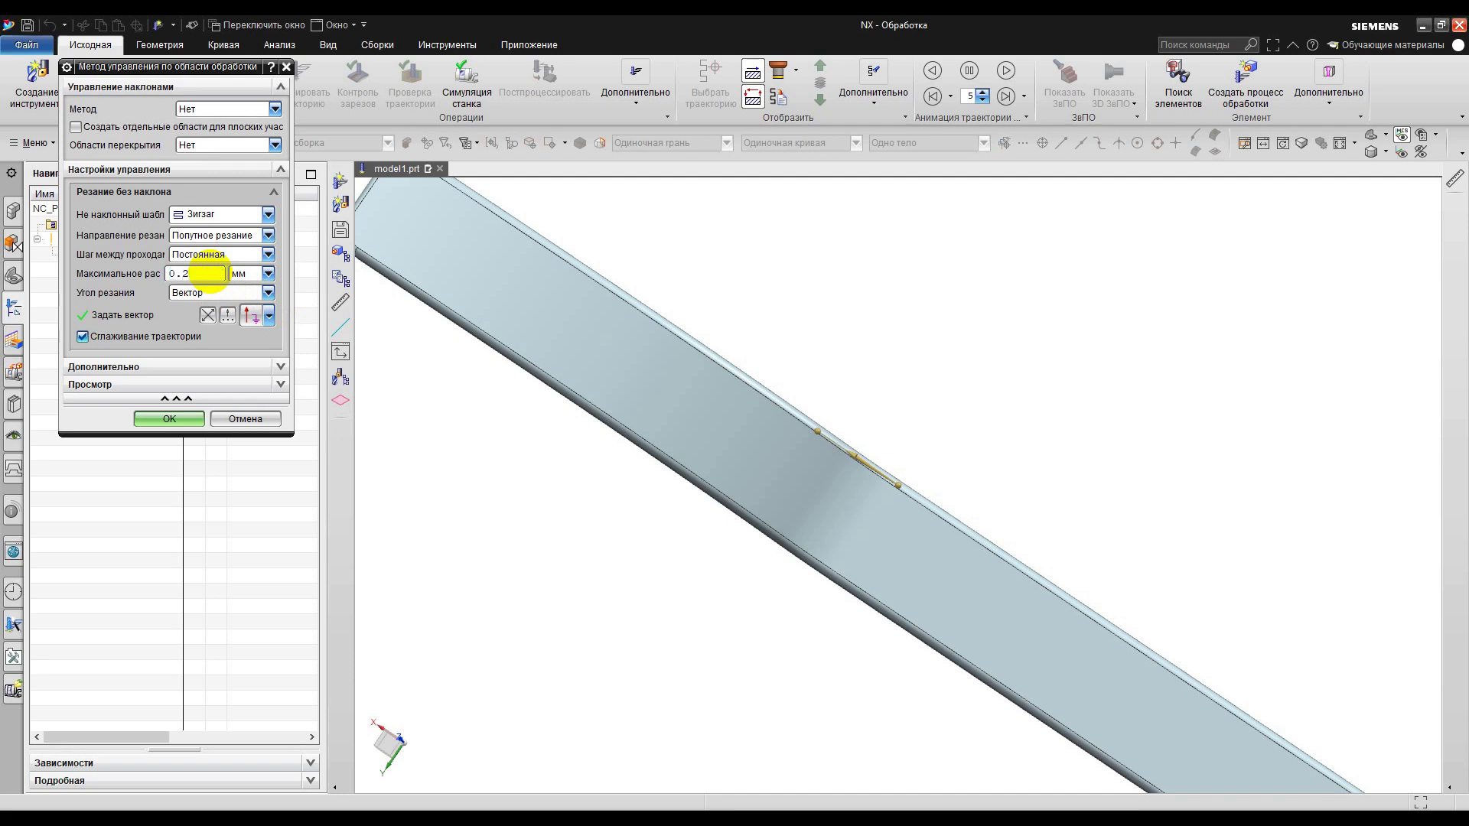
middle_click(293, 271)
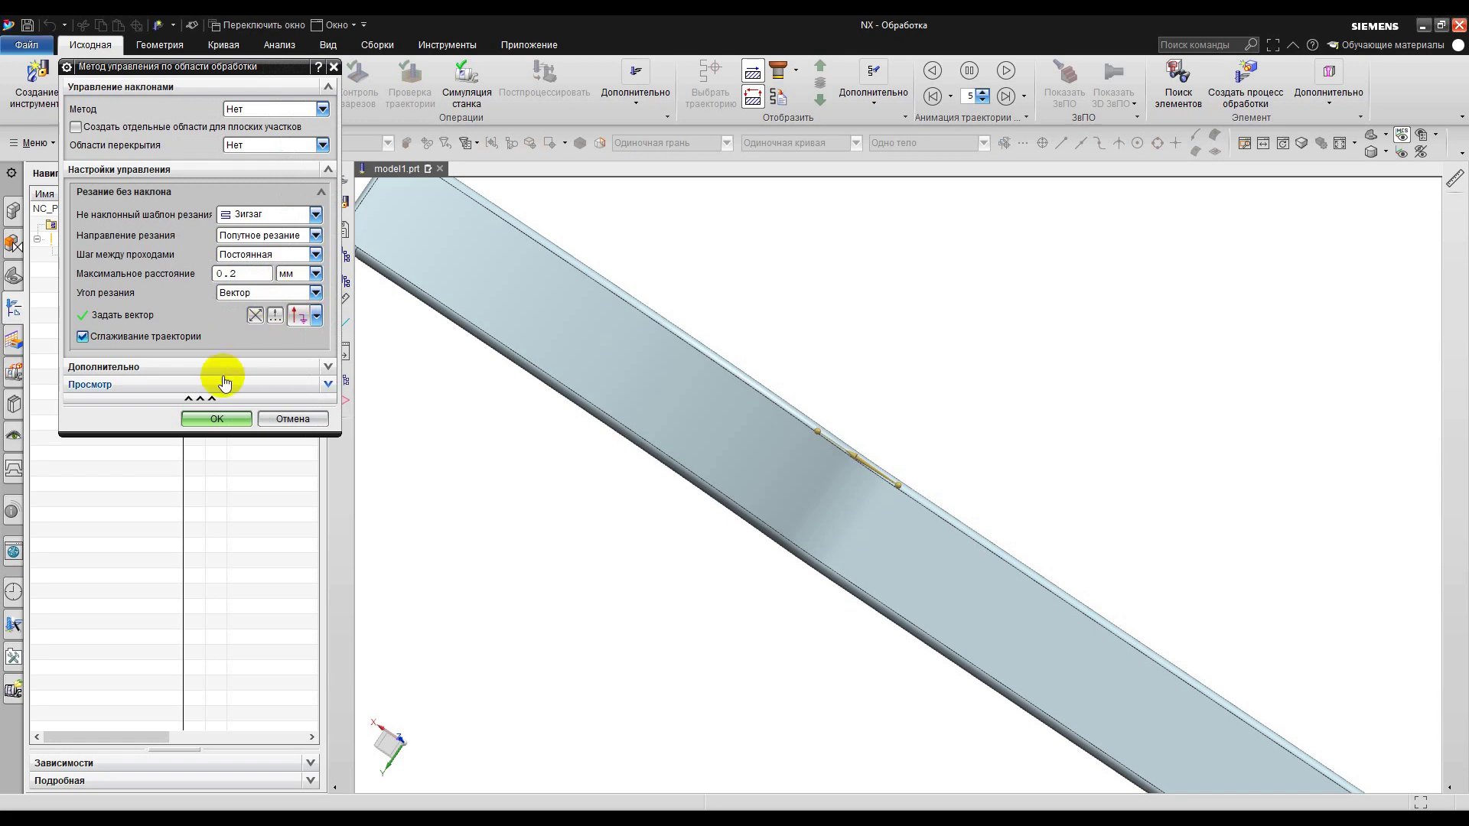
click(224, 417)
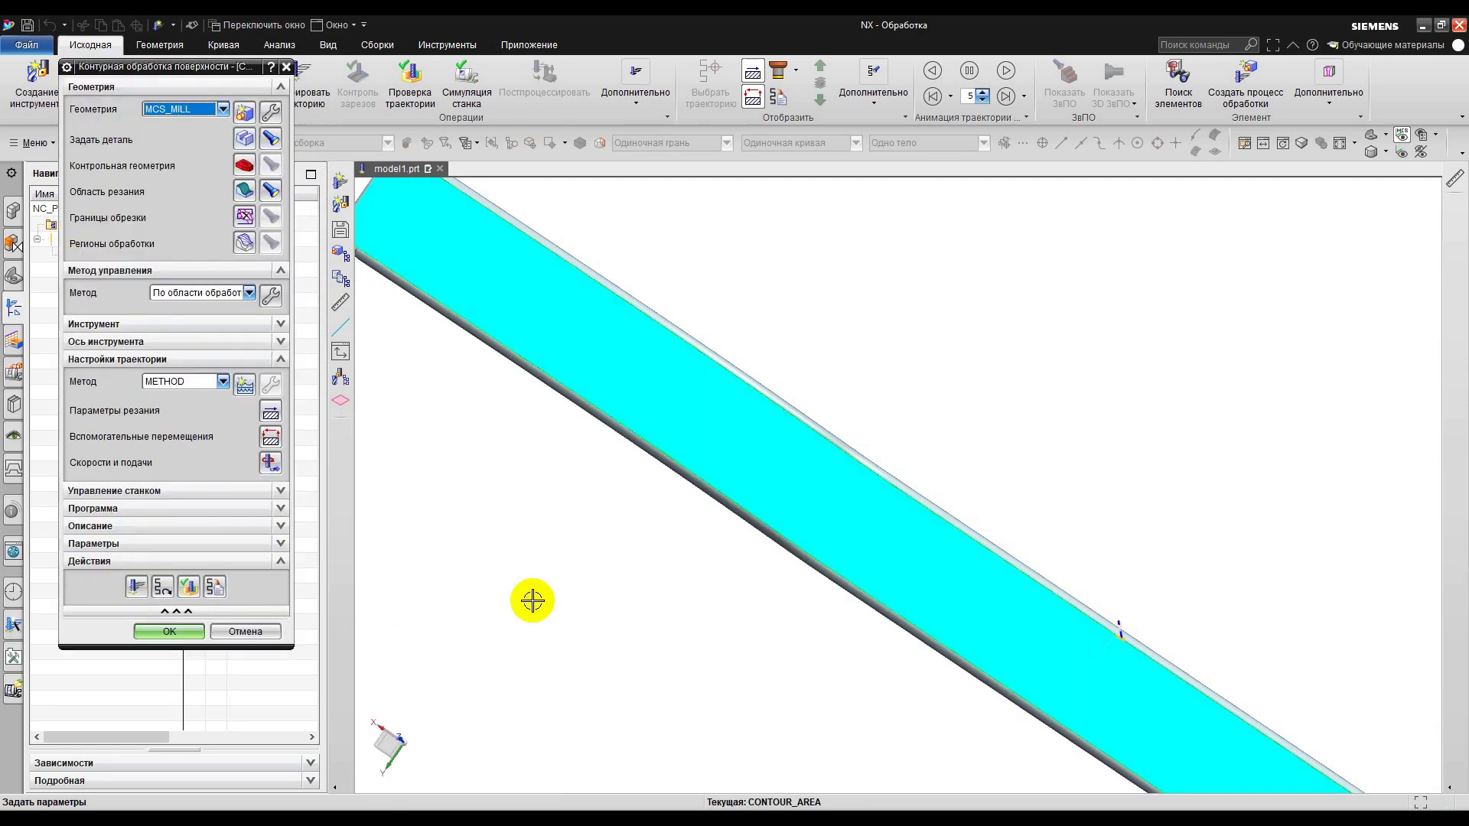
Step: Generate the zigzag tool path with the 0.2 mm stepover and inspect the passes over the whole plate
scroll(1039, 623, down, 3)
scroll(1039, 623, up, 5)
mouse_move(1065, 564)
middle_down()
mouse_move(1026, 563)
mouse_move(1042, 530)
mouse_move(954, 501)
middle_up()
scroll(947, 518, down, 5)
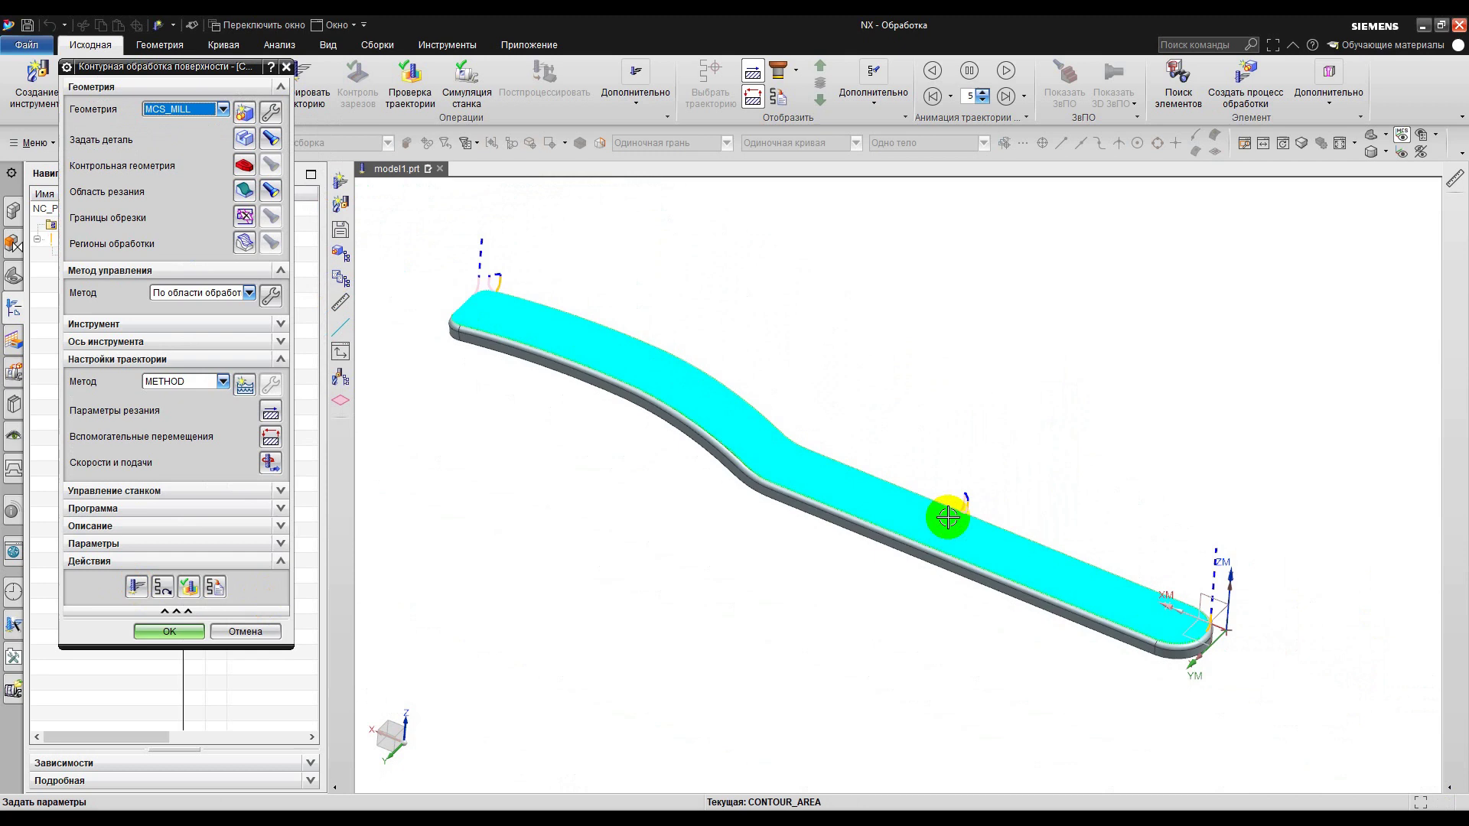
Step: Play back the crosswise zigzag tool path at animation speed 9, stop it and close the visualization
click(189, 587)
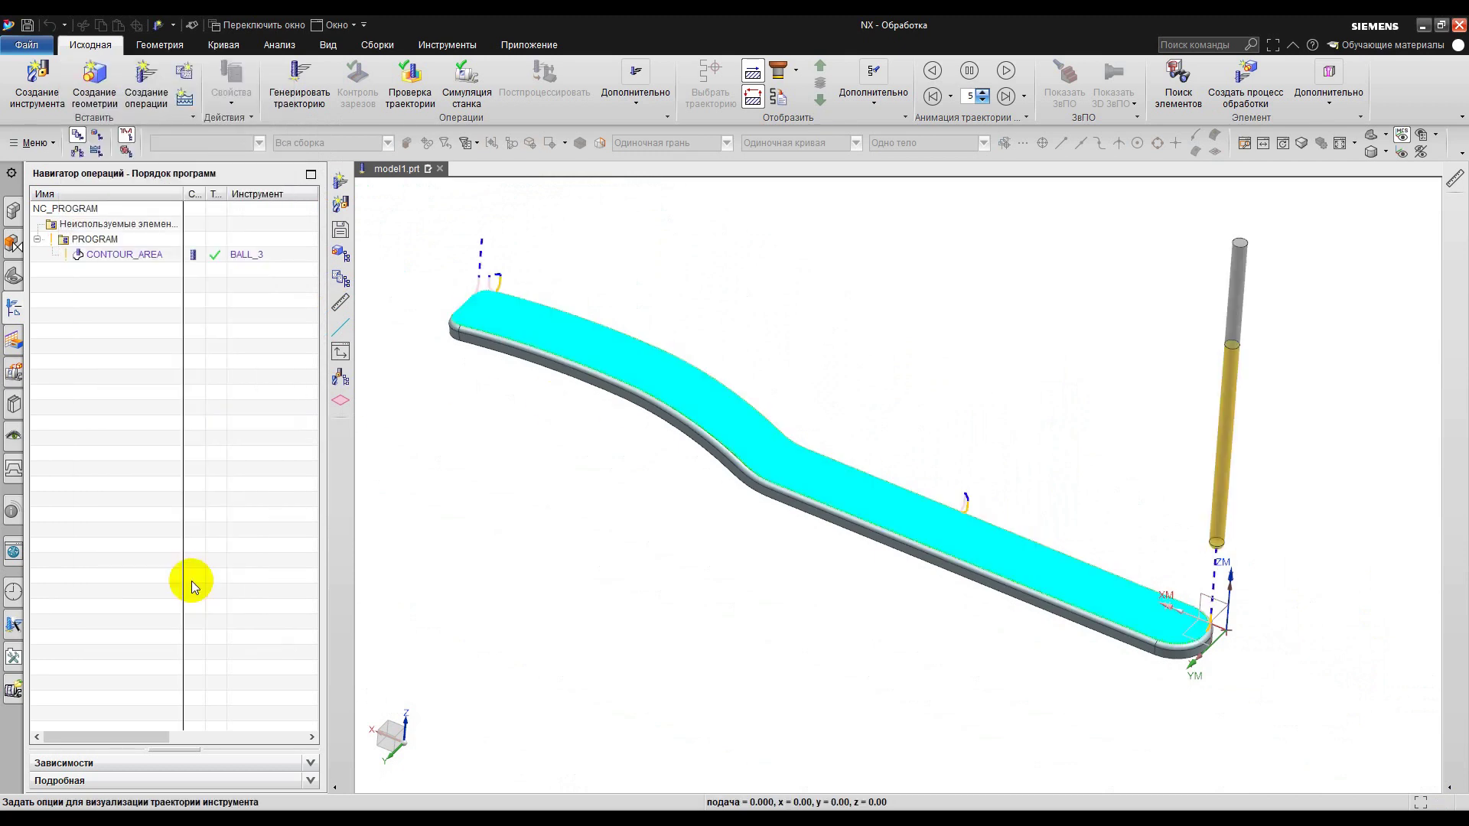
click(246, 658)
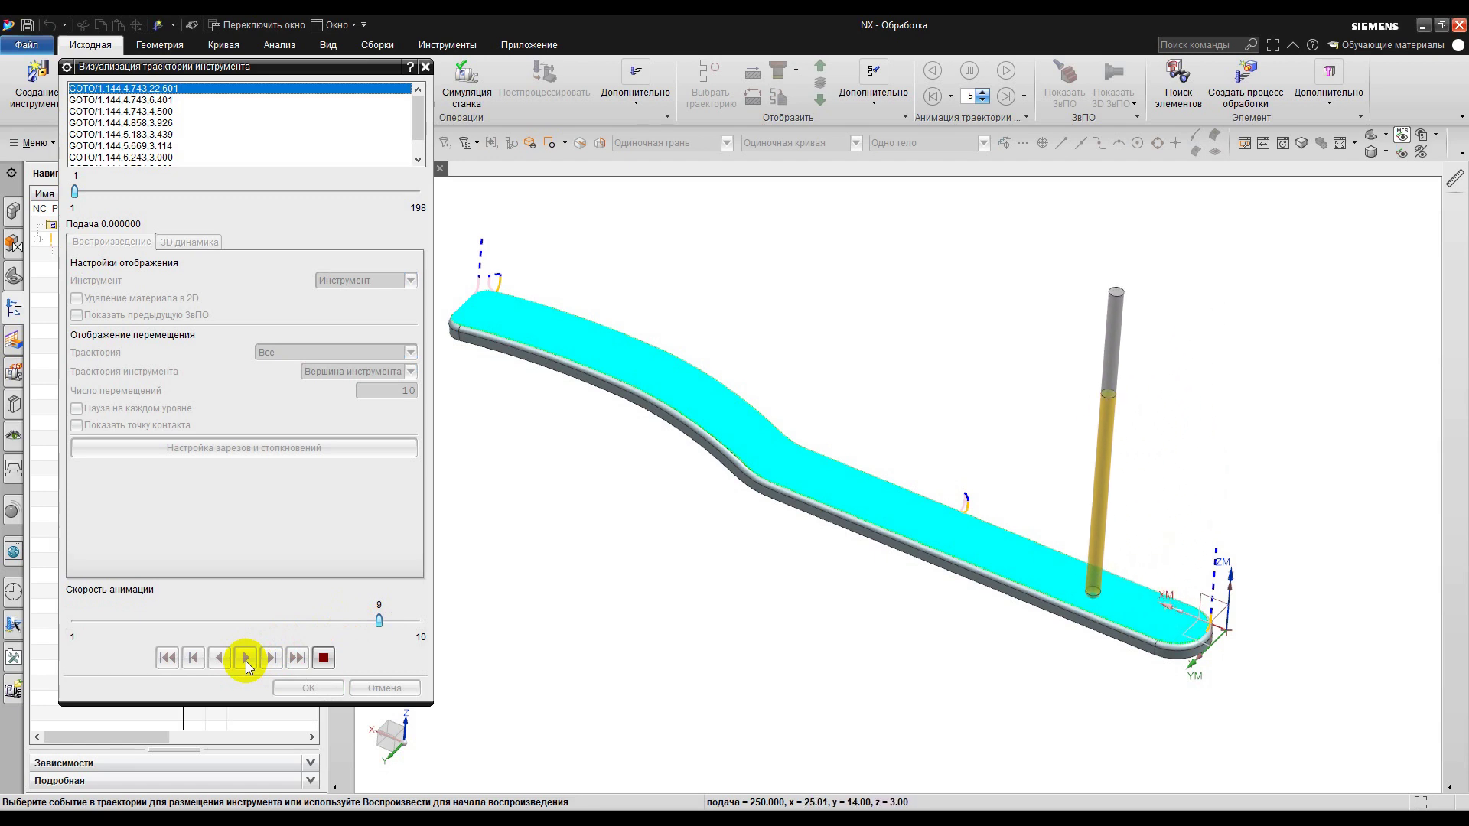
click(324, 658)
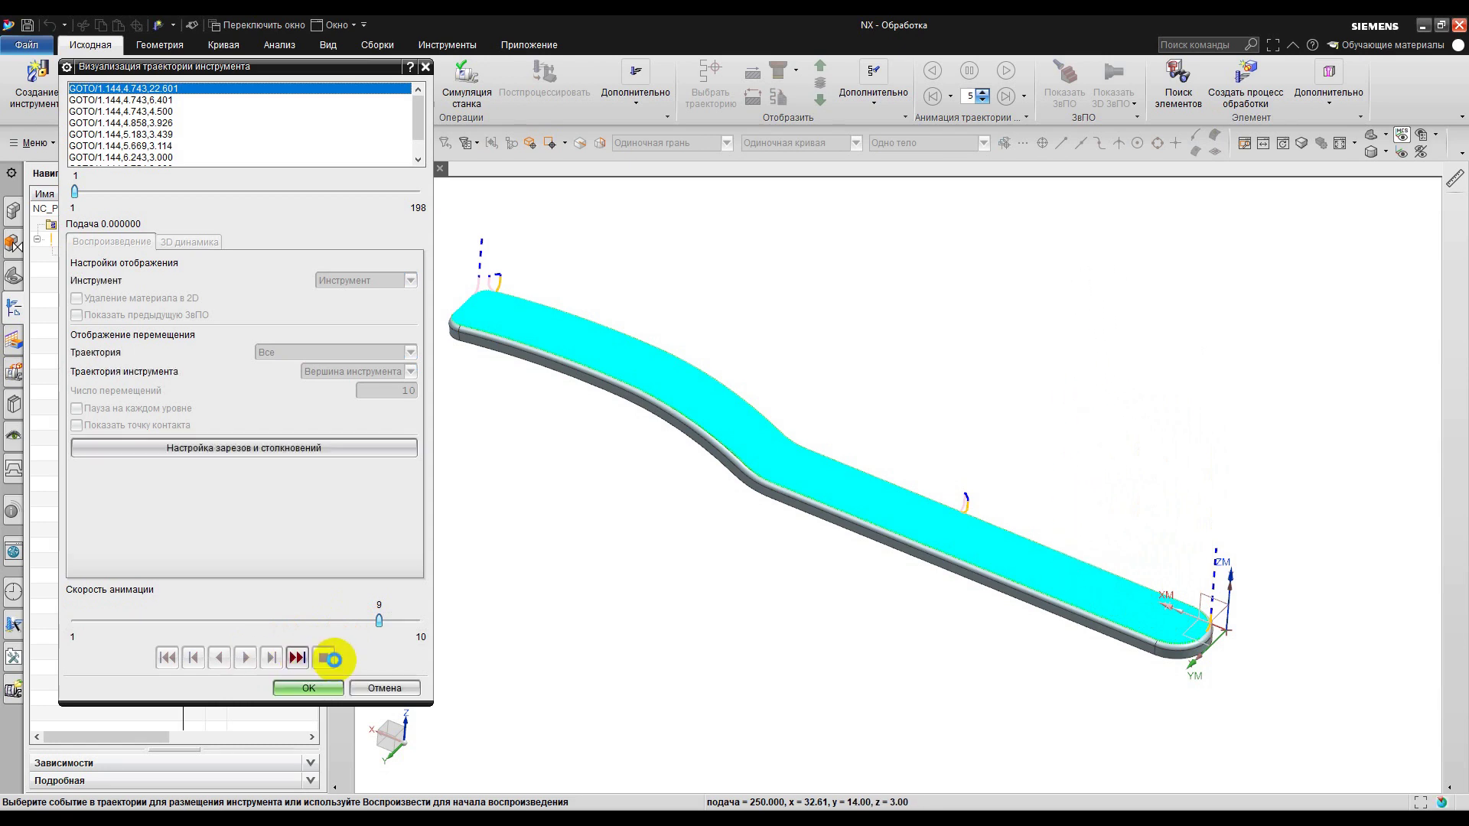
click(310, 688)
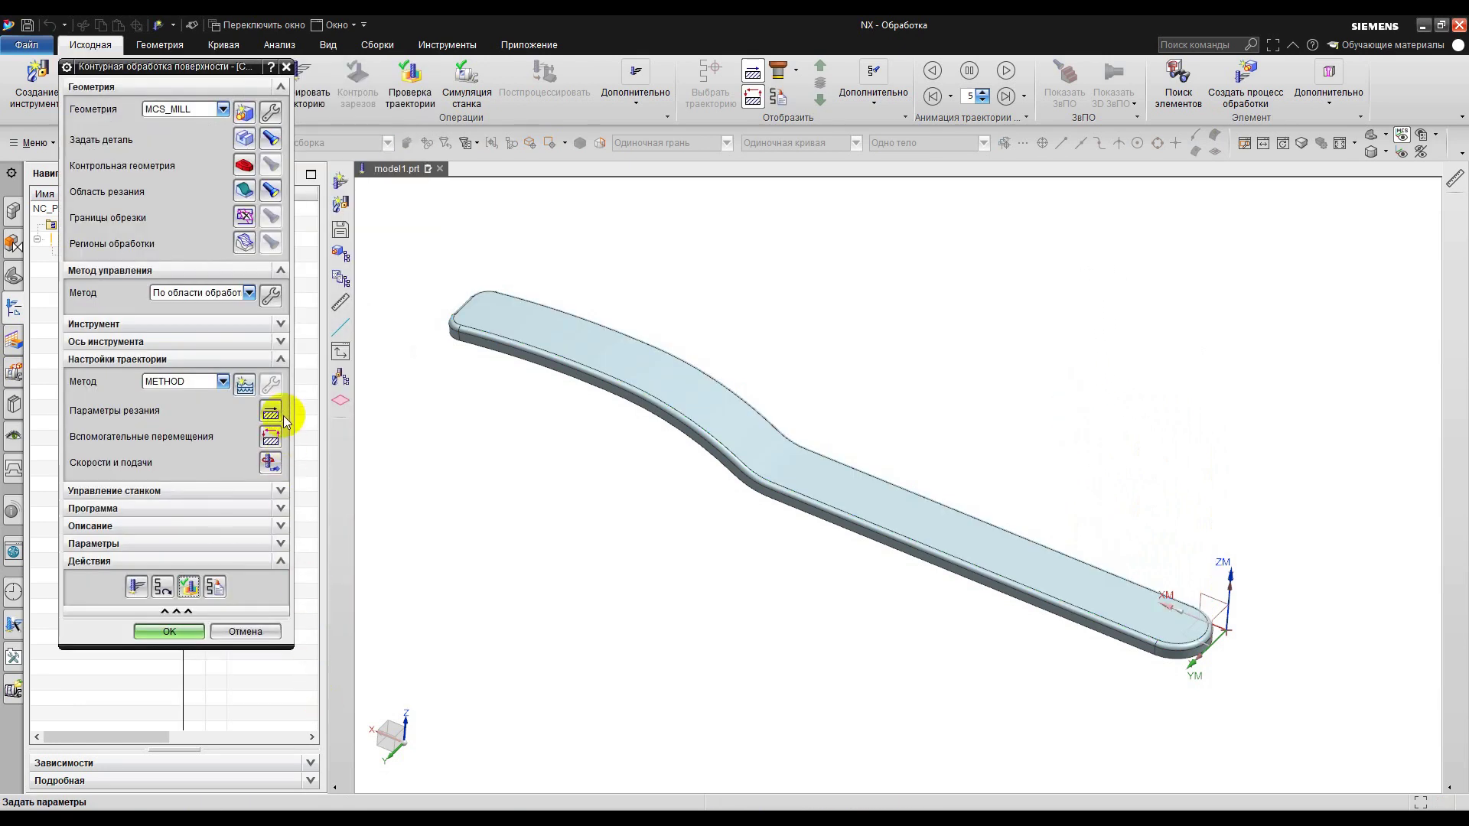
Step: Redefine the cut angle vector as a contextual vector (Контекстный вектор) pointing along the plate's length, parallel to XM
middle_click(269, 302)
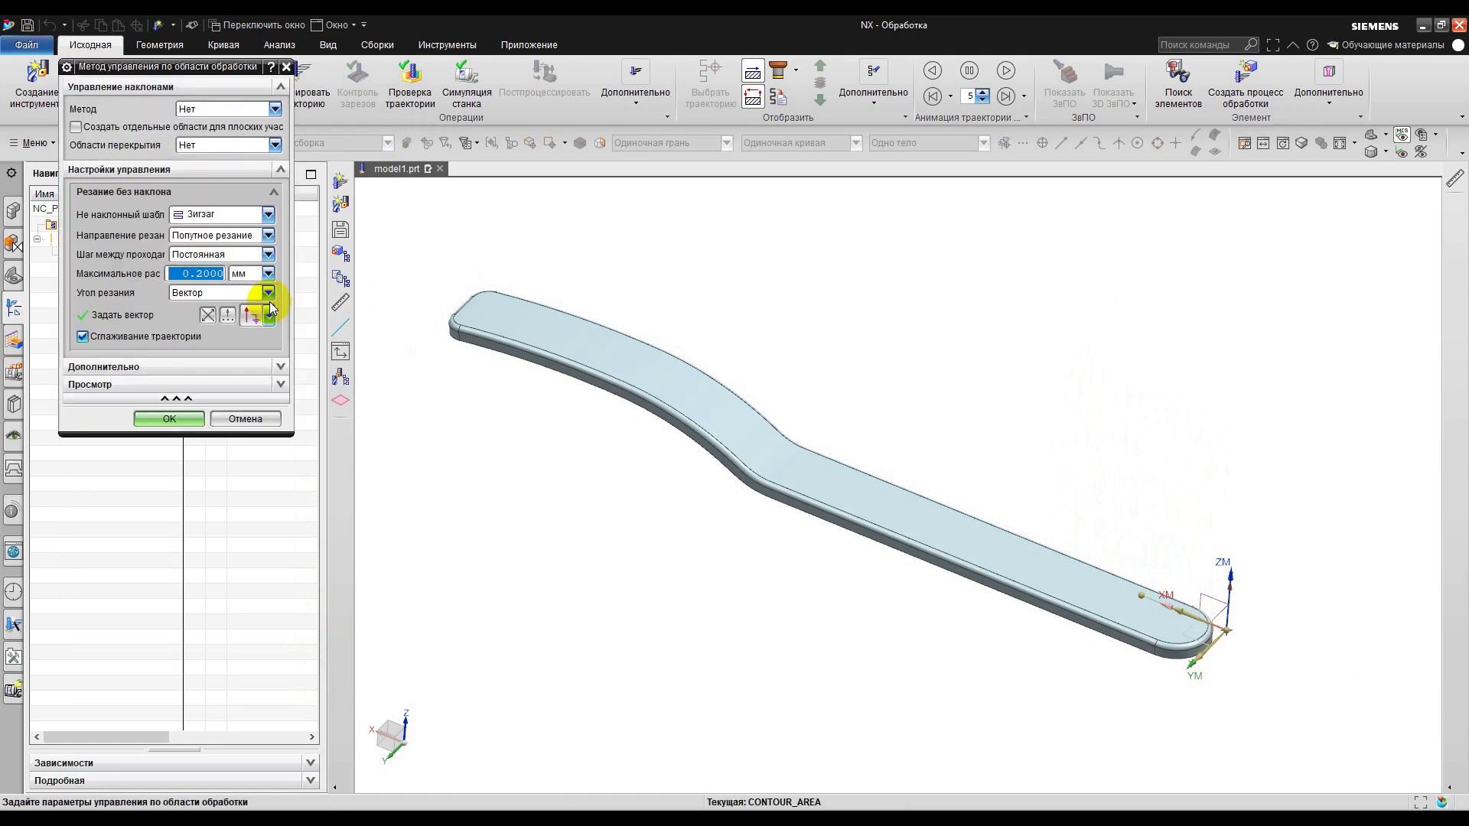
click(133, 321)
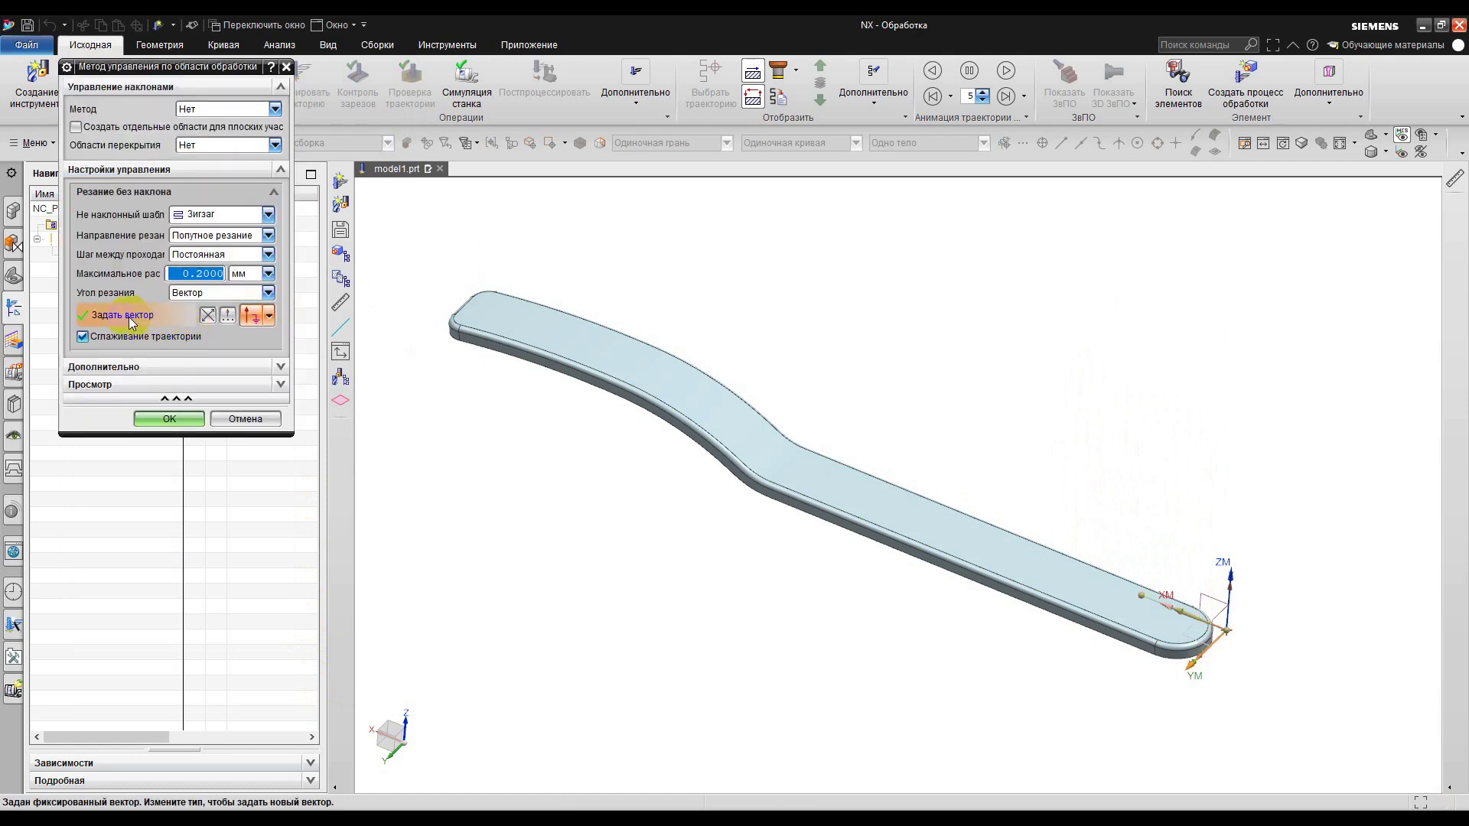
click(270, 317)
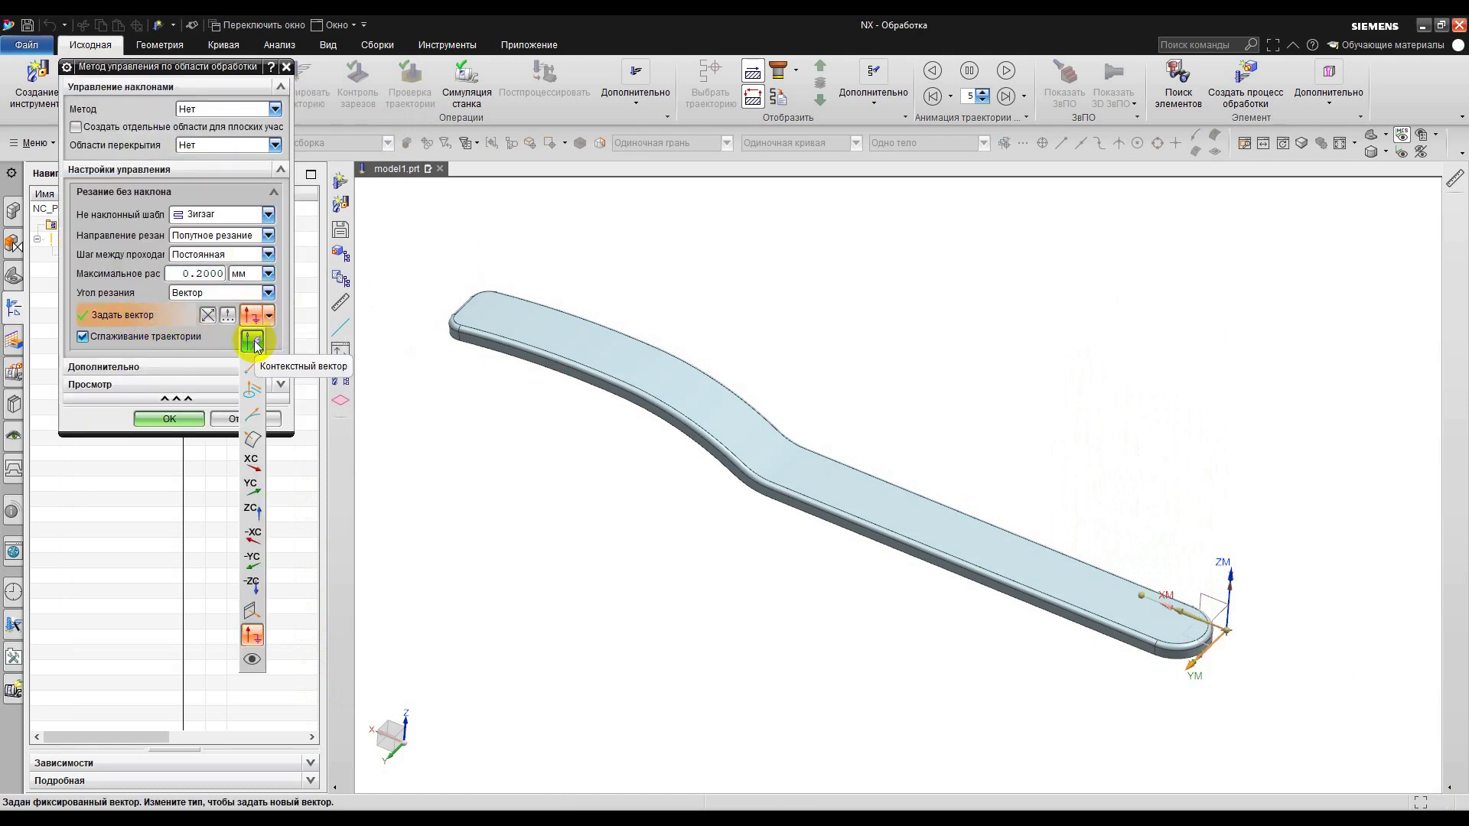
click(254, 341)
scroll(908, 452, down, 3)
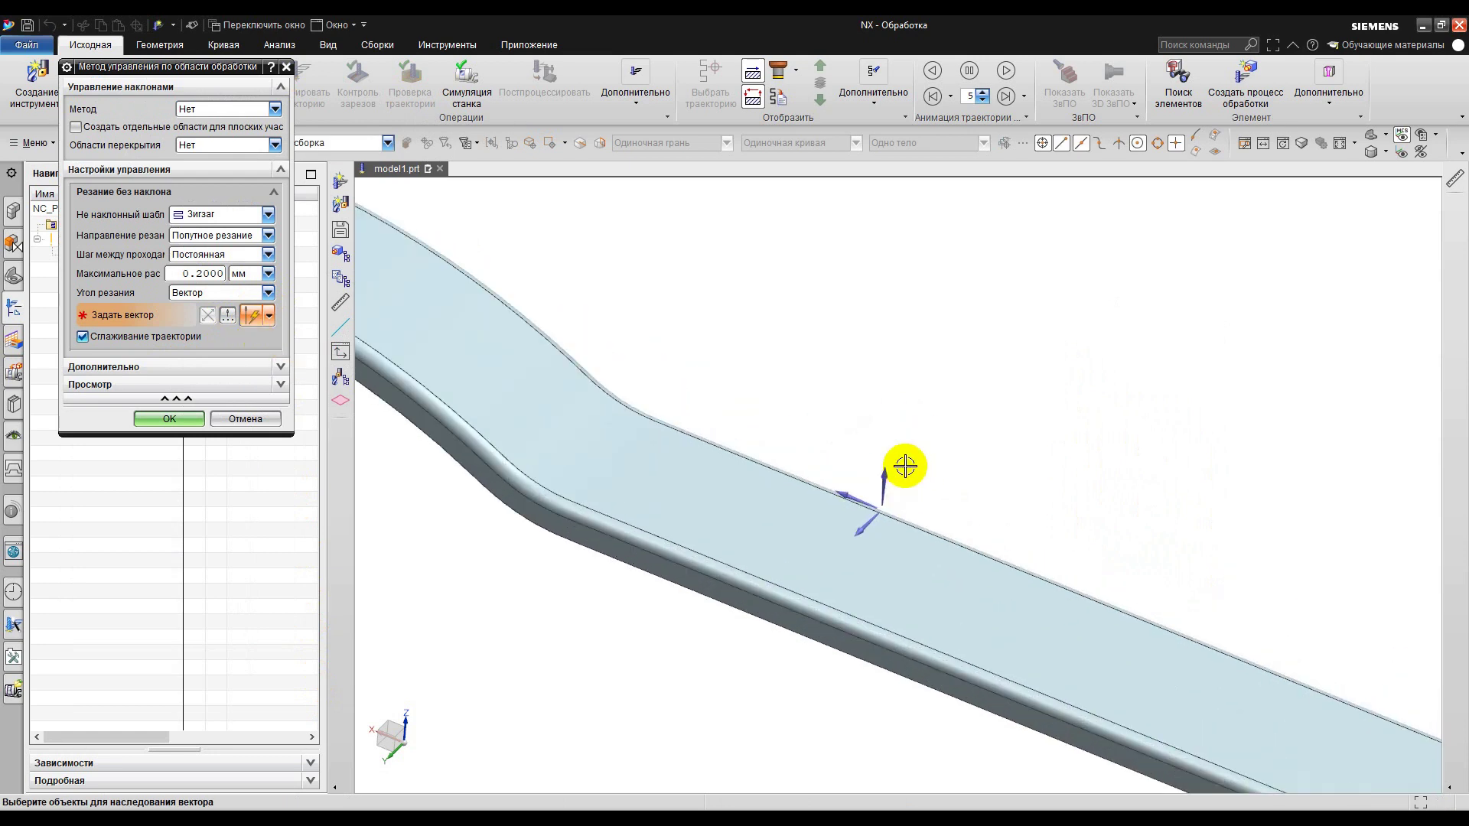
scroll(905, 466, down, 1)
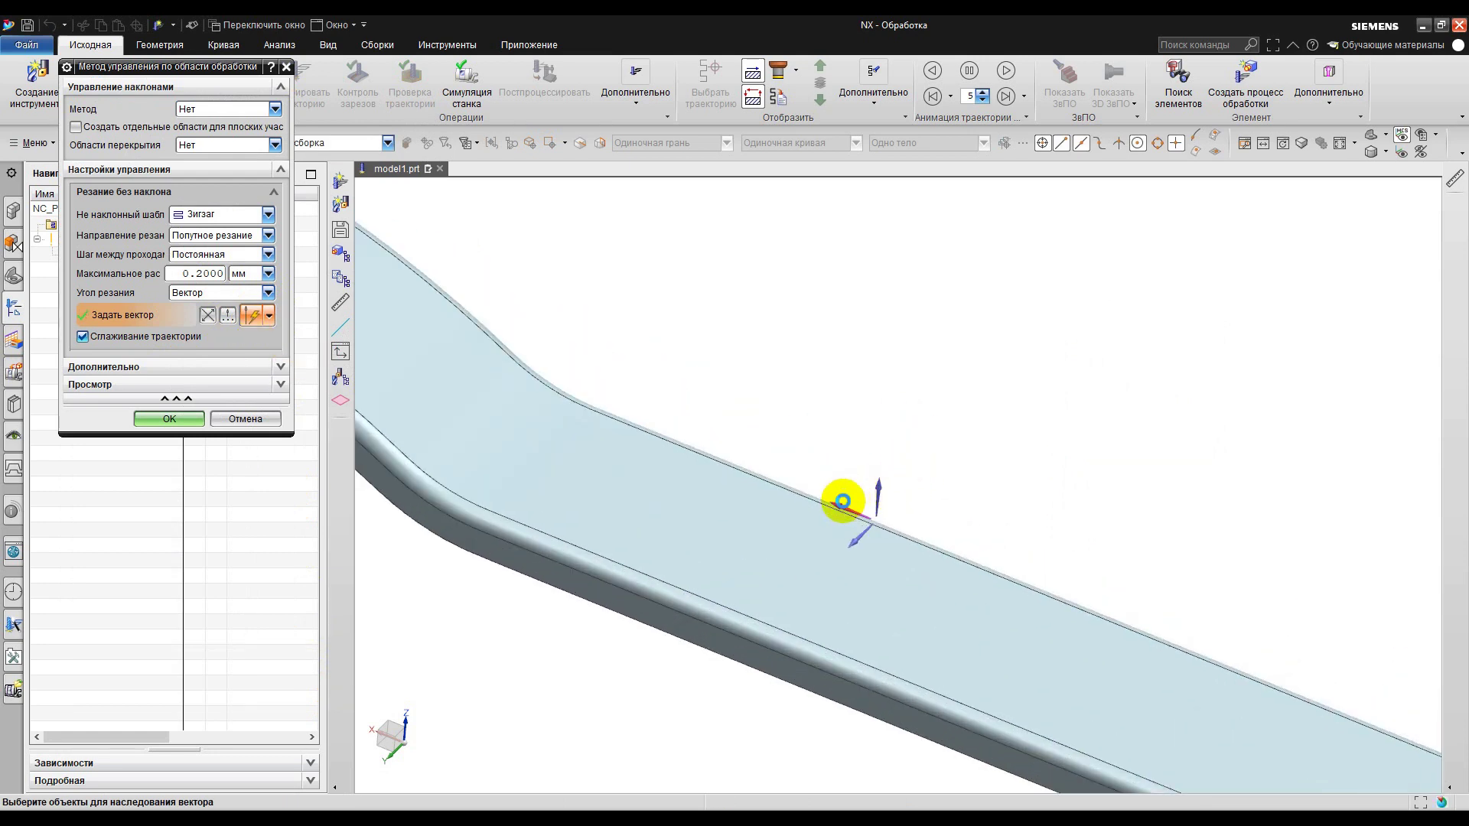
scroll(844, 497, up, 4)
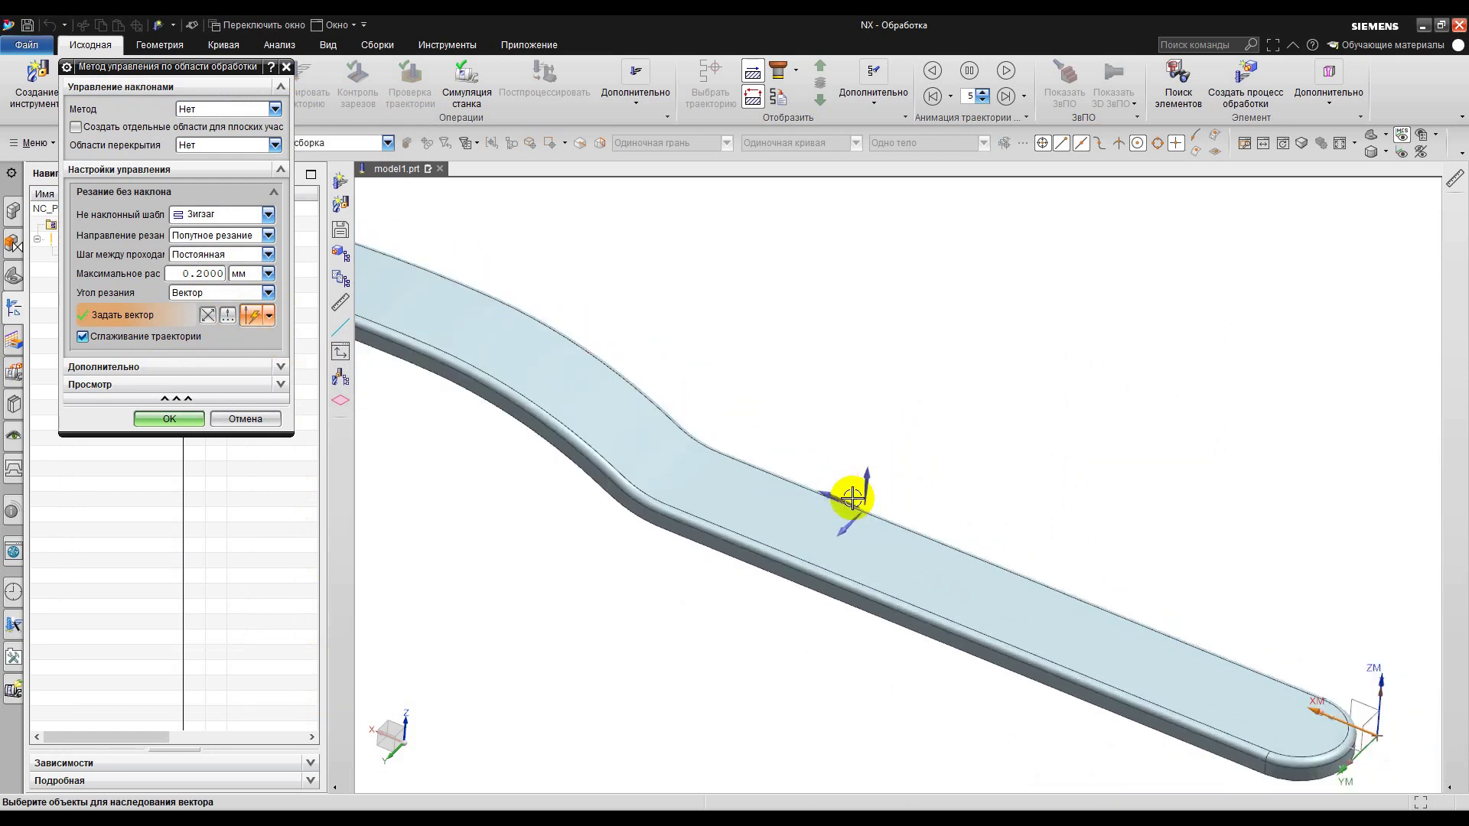
click(163, 419)
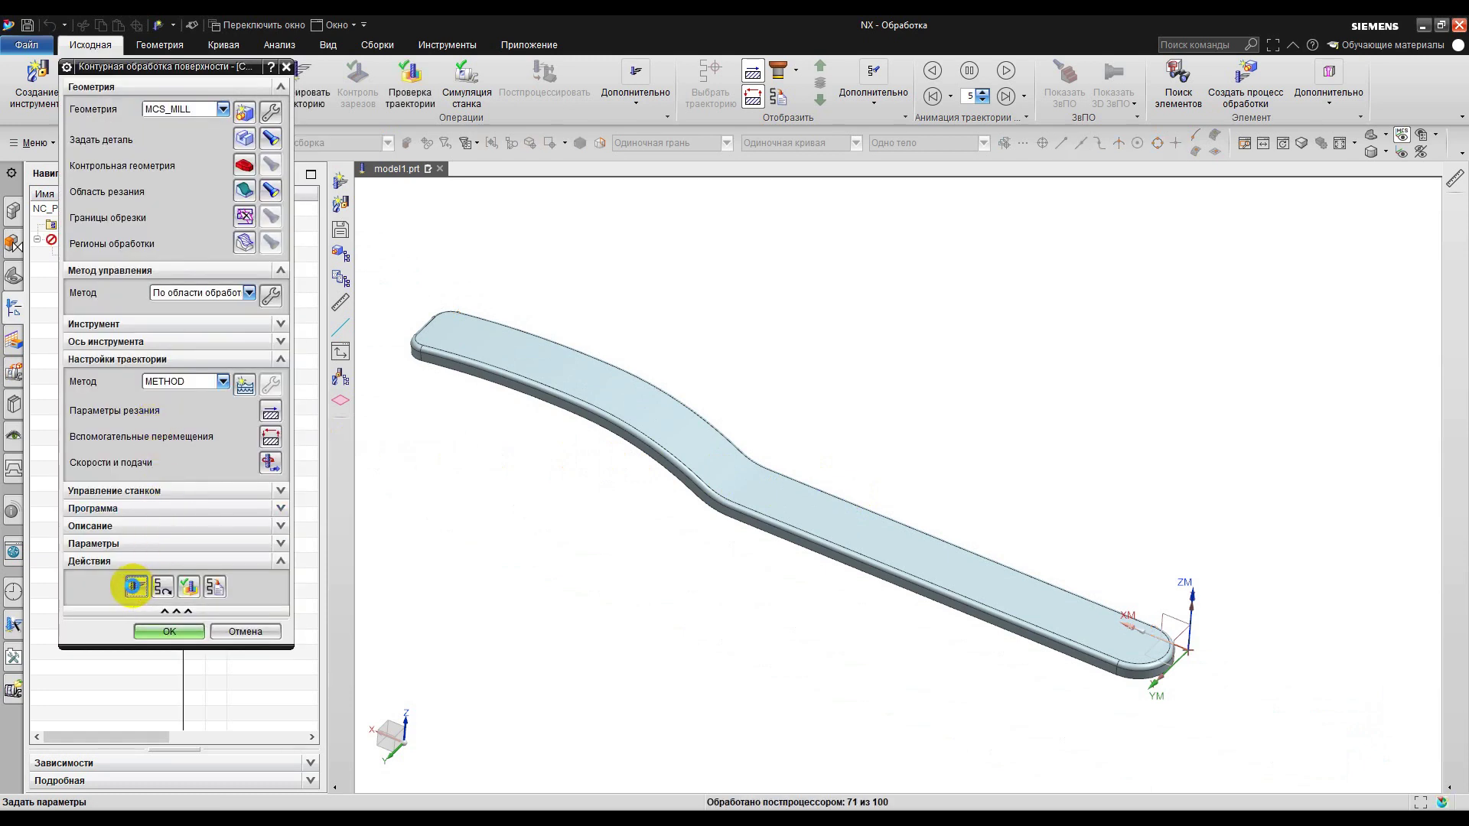
Step: Generate the lengthwise zigzag tool path and inspect its passes at the rounded end and across the whole plate
click(135, 586)
scroll(1049, 613, down, 5)
middle_drag(1049, 612, 1034, 671)
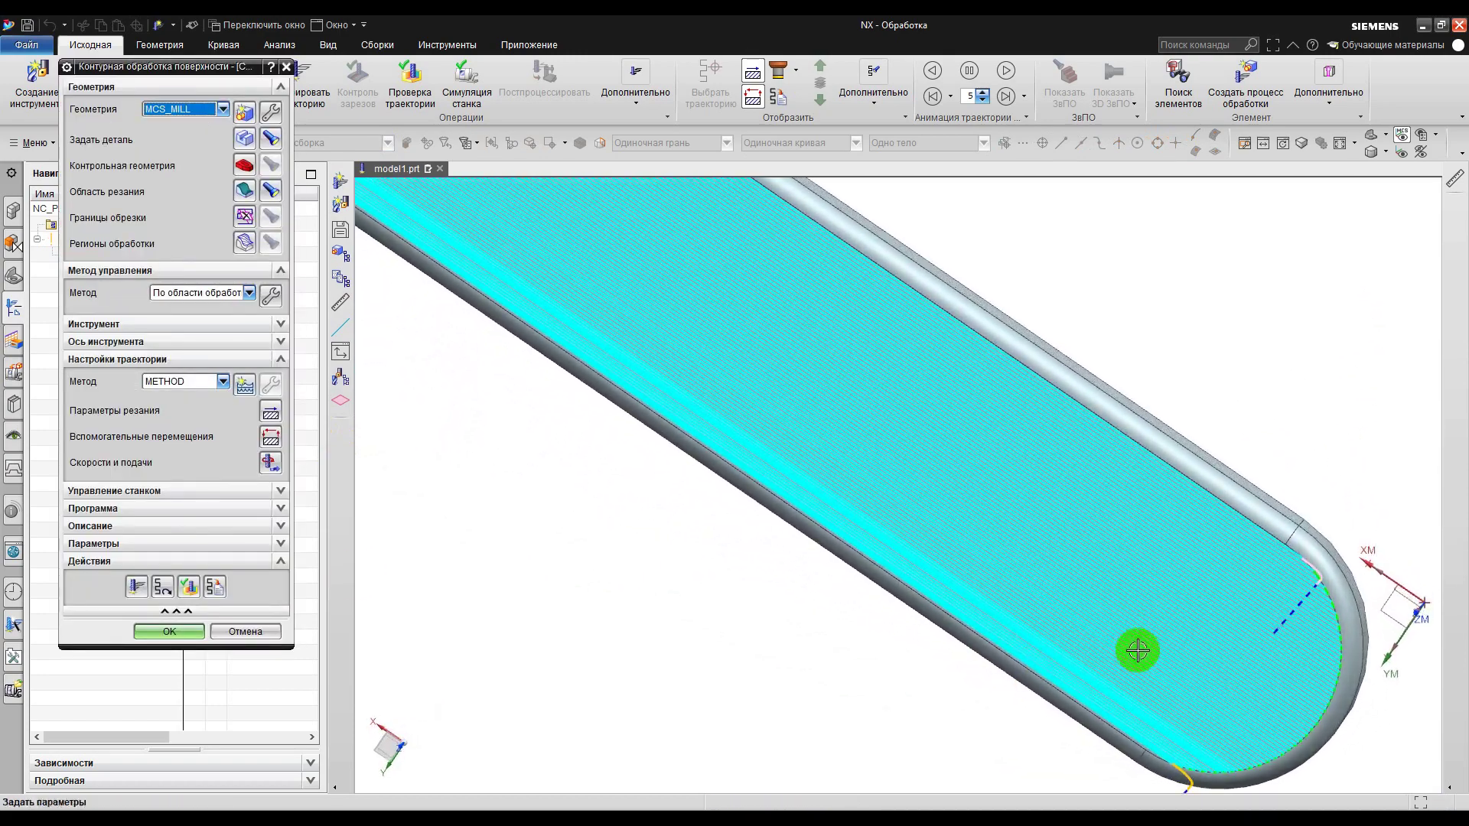
scroll(1139, 651, down, 5)
scroll(1140, 652, up, 5)
middle_drag(1072, 613, 1096, 645)
scroll(1147, 624, up, 5)
scroll(788, 420, down, 3)
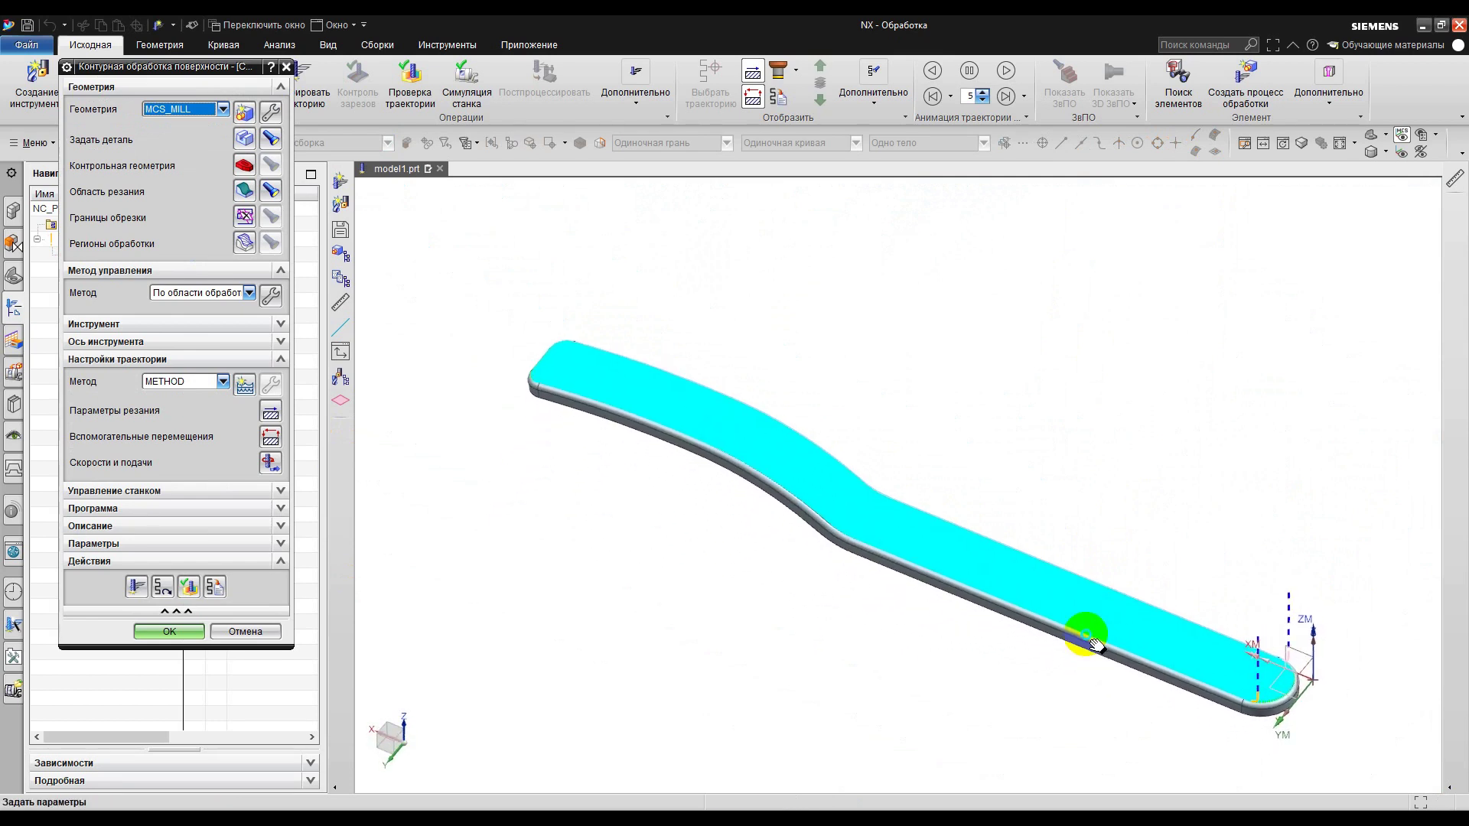
Step: Play back the lengthwise zigzag tool path, stop the animation and accept the CONTOUR_AREA operation
click(189, 587)
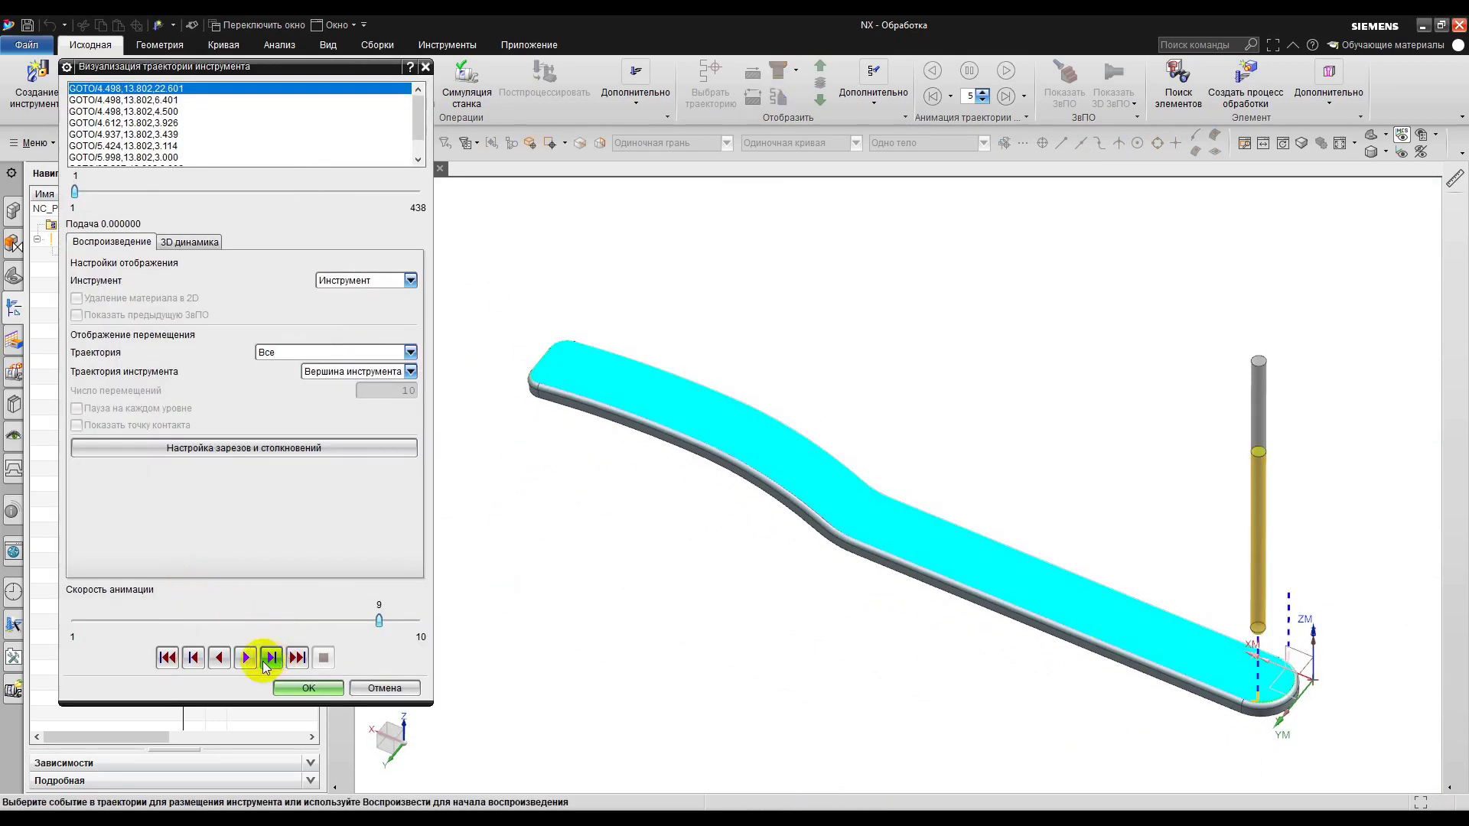
click(246, 659)
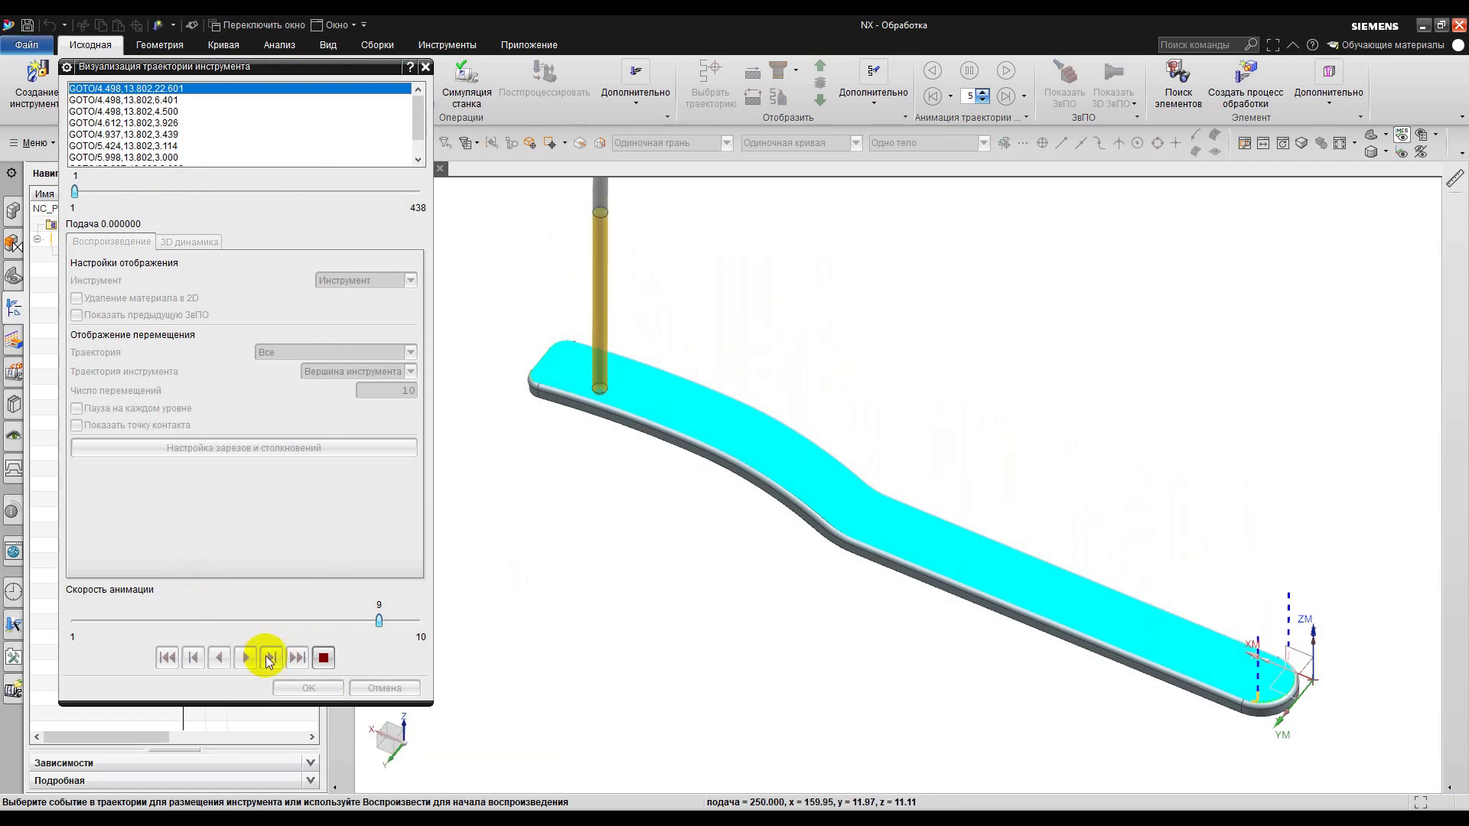
click(322, 658)
click(312, 689)
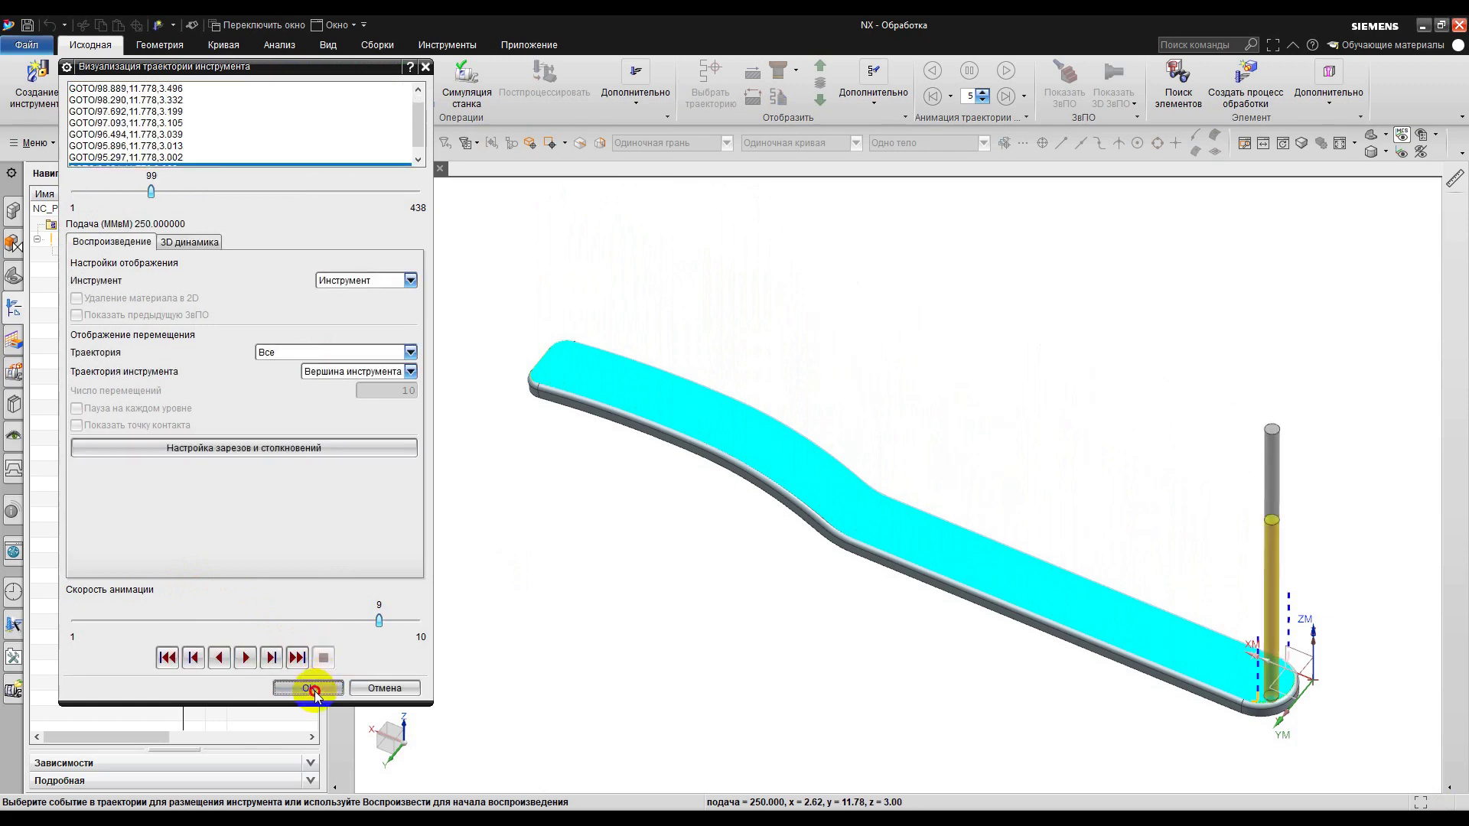
click(182, 628)
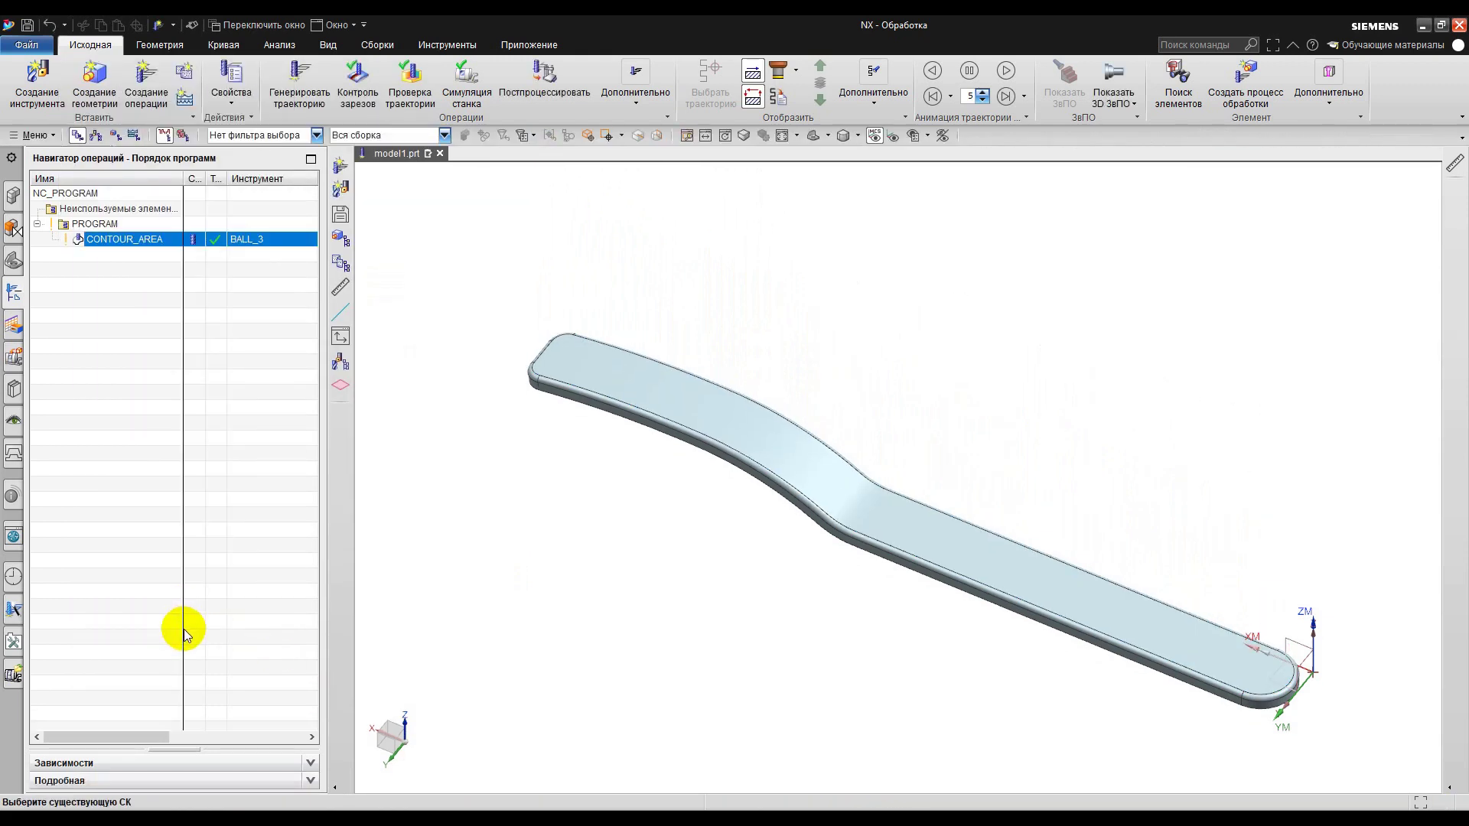
Step: Copy the CONTOUR_AREA operation and paste the copy inside the PROGRAM group
right_click(118, 240)
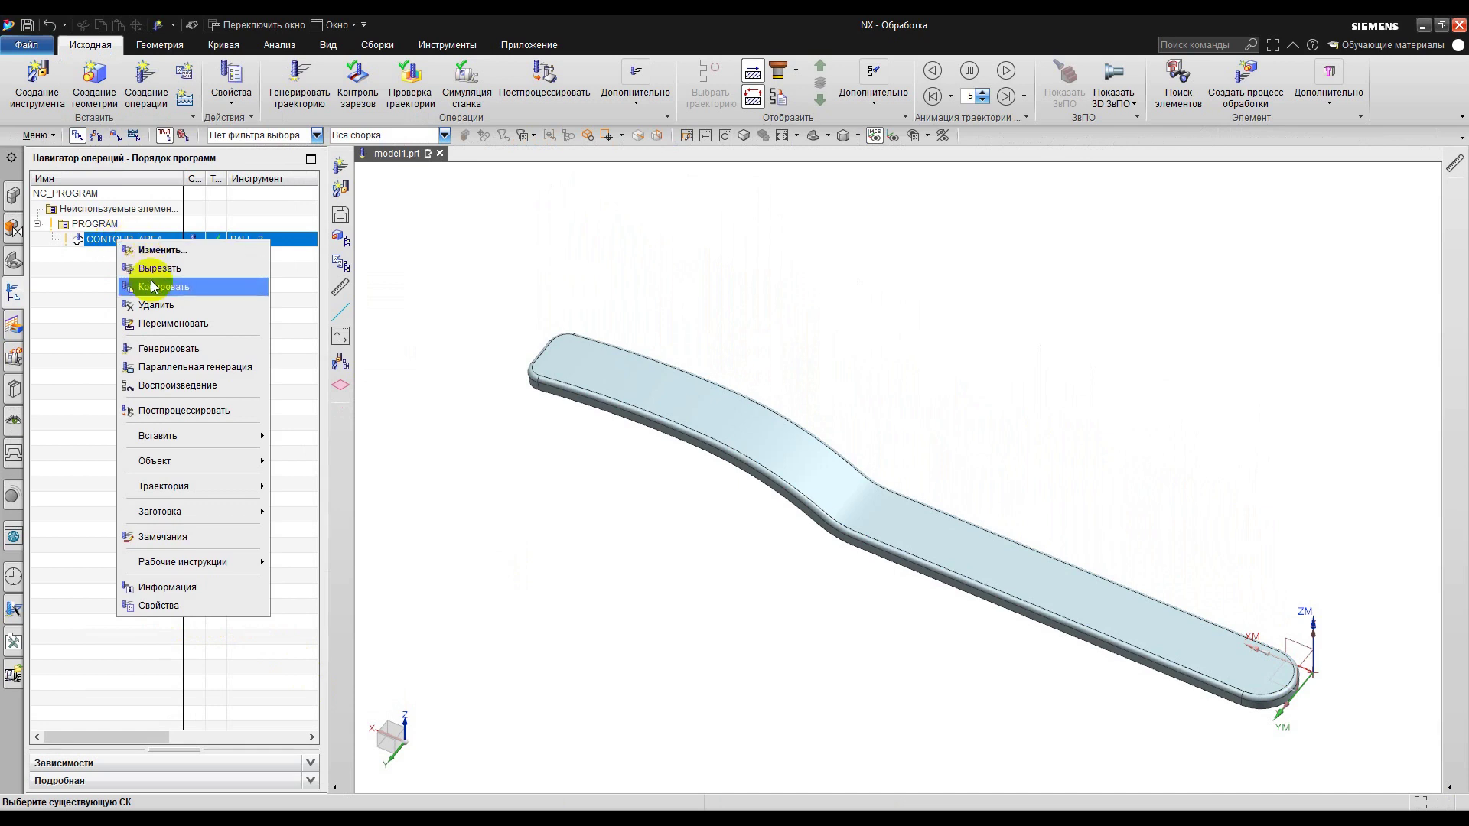
click(155, 288)
click(95, 224)
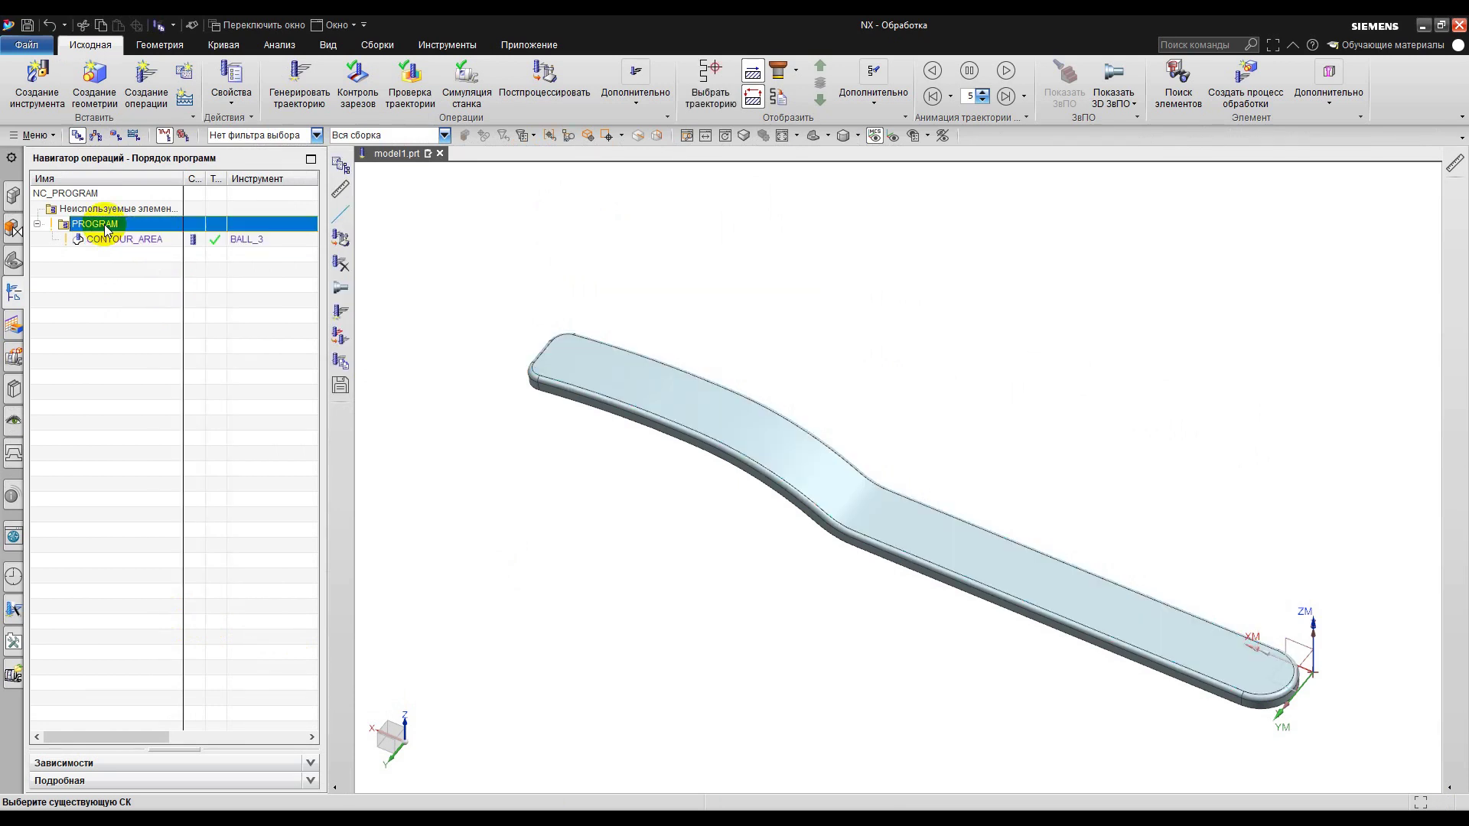
right_click(106, 230)
click(150, 313)
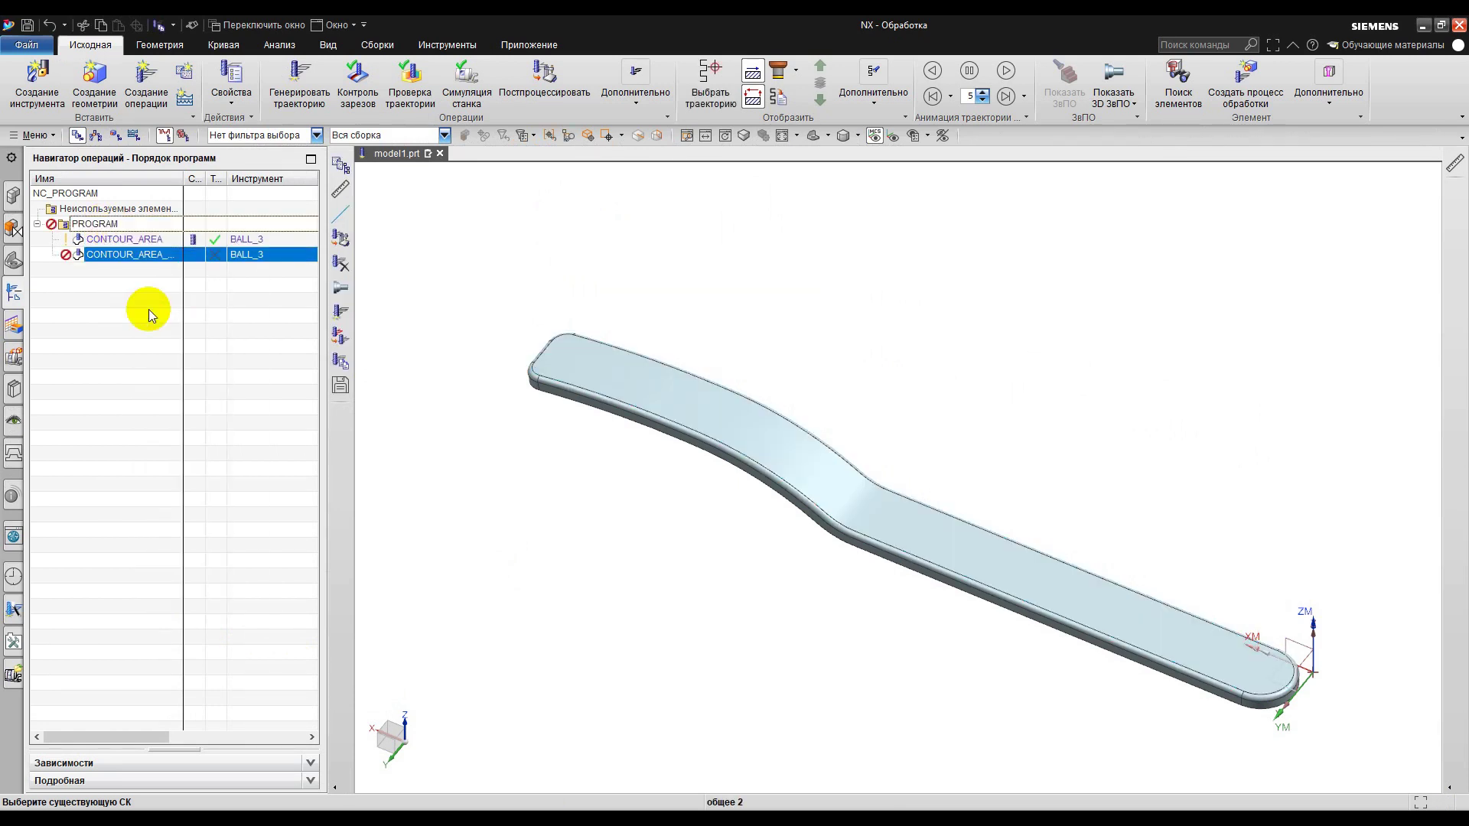
Step: Open the copied contour area operation and remove the plate's top face from its cut area
double_click(144, 255)
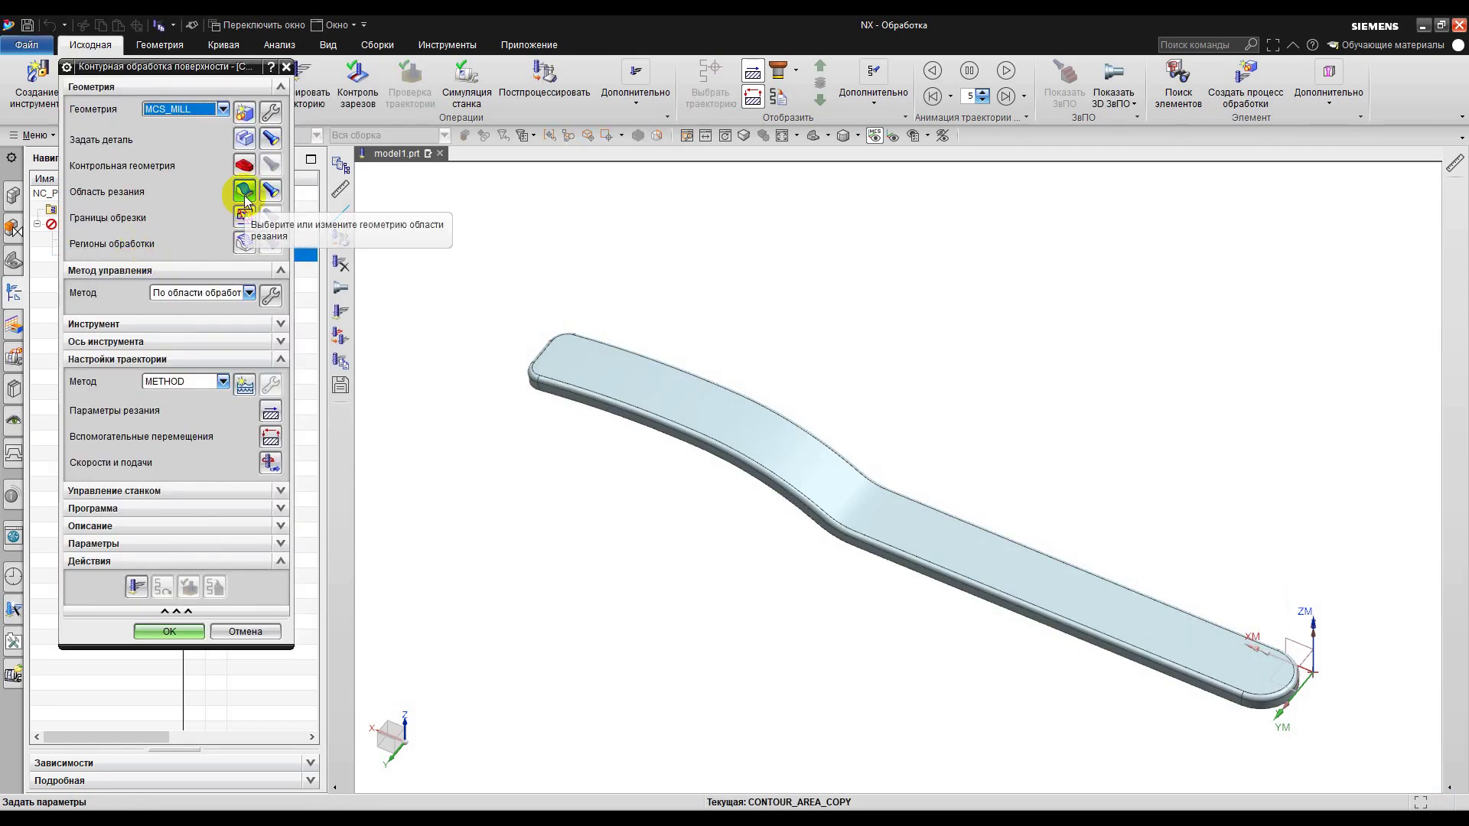
click(246, 200)
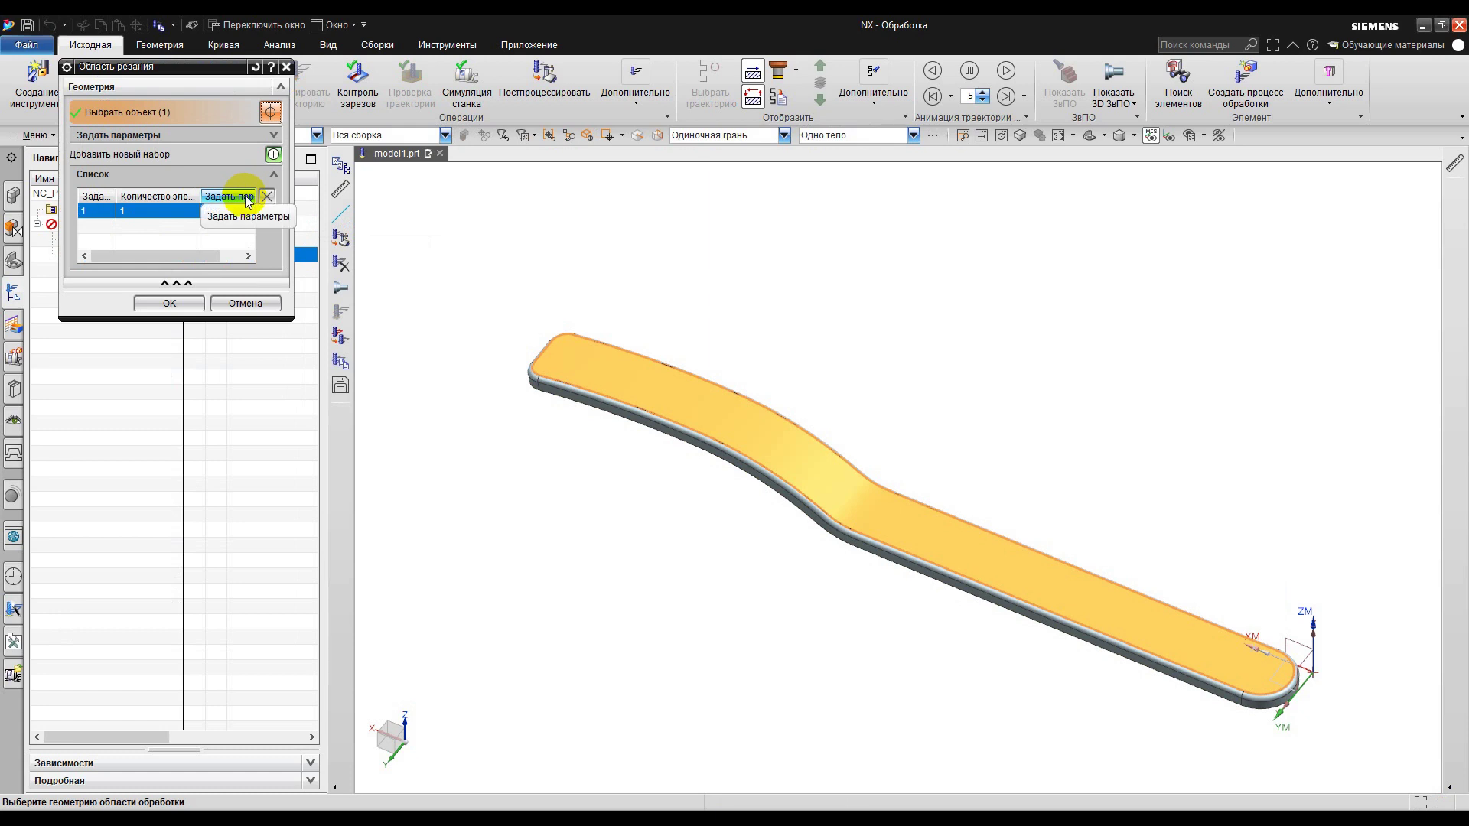
click(267, 197)
Step: Select the rounded edge faces around the plate's squared-off end and along both long sides as the cut area
mouse_move(536, 336)
middle_down()
mouse_move(609, 386)
mouse_move(551, 338)
middle_up()
scroll(551, 333, up, 5)
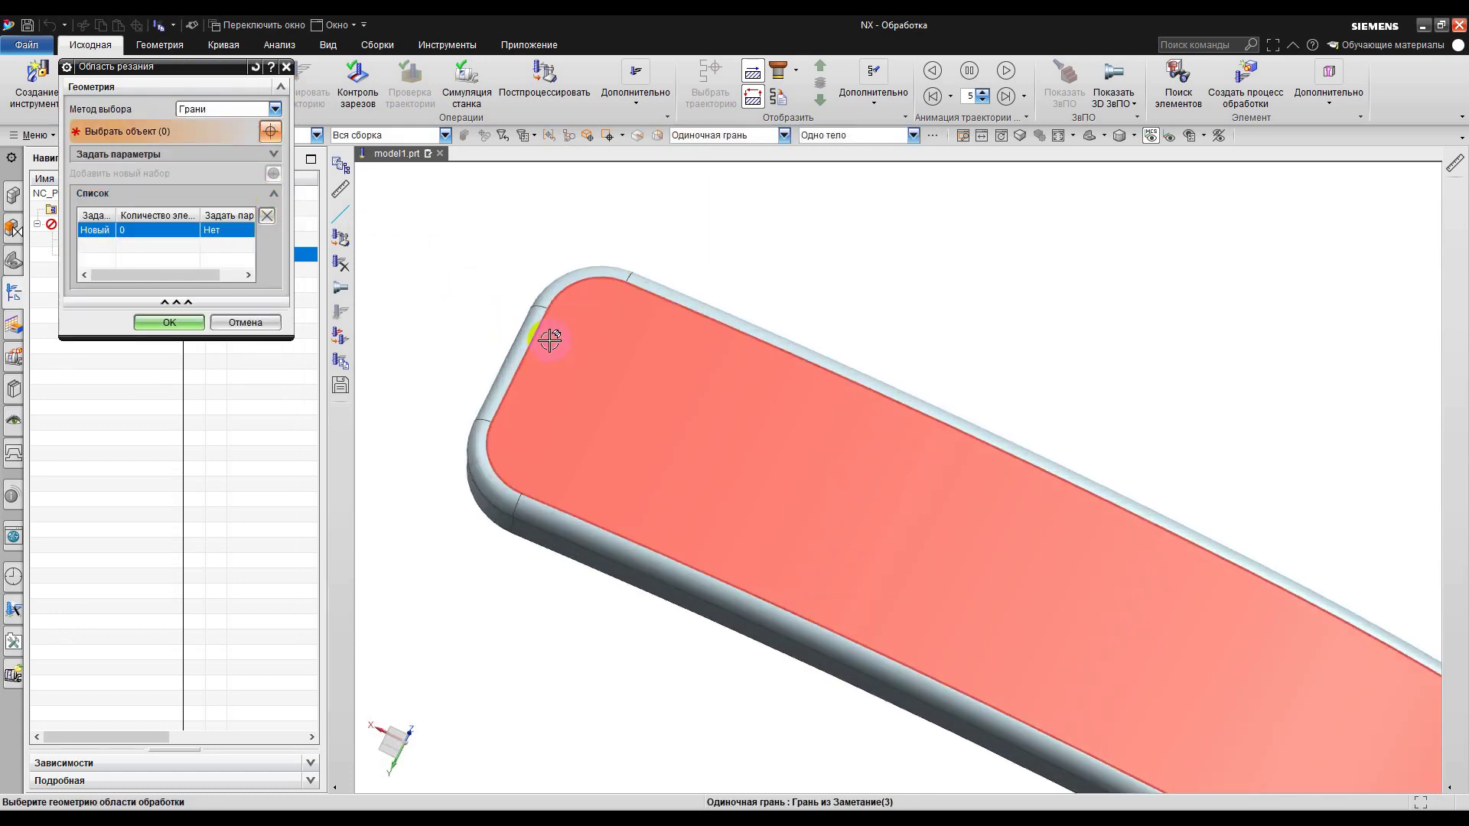
click(552, 290)
click(531, 332)
click(484, 472)
click(551, 508)
click(673, 300)
middle_drag(623, 268, 1225, 657)
shift+middle_drag(1144, 615, 688, 311)
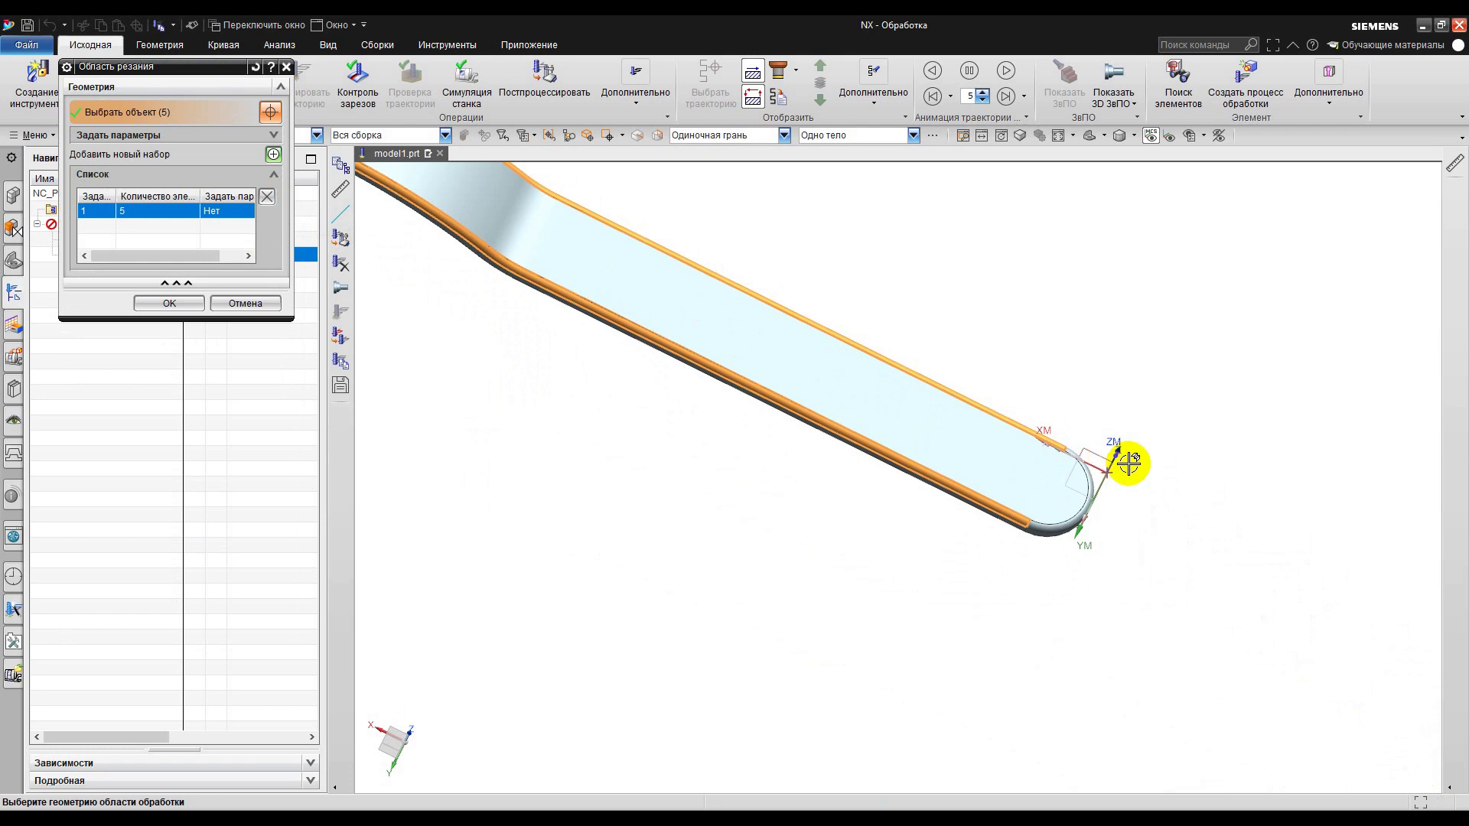
Step: Add the edge fillet face around the plate's fully rounded end and confirm the cut area
scroll(1086, 475, up, 5)
click(1089, 466)
scroll(1131, 558, down, 4)
mouse_move(748, 367)
shift+middle_down()
mouse_move(859, 462)
mouse_move(1063, 586)
mouse_move(941, 479)
mouse_move(941, 462)
mouse_move(467, 355)
shift+middle_up()
click(170, 302)
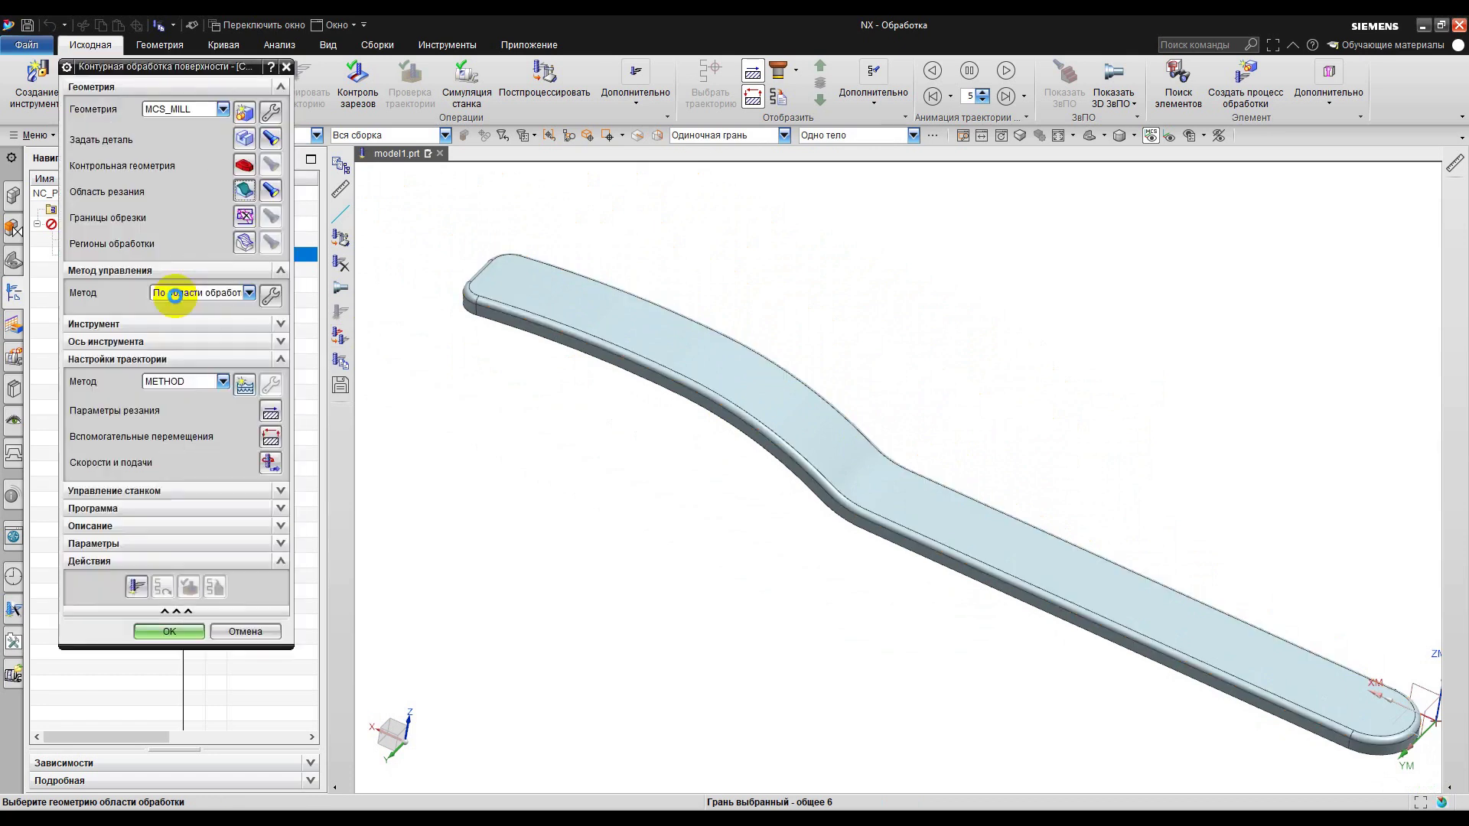
Step: Generate the copied operation's tool path on the edge fillets and inspect the passes around the squared-off end
click(138, 587)
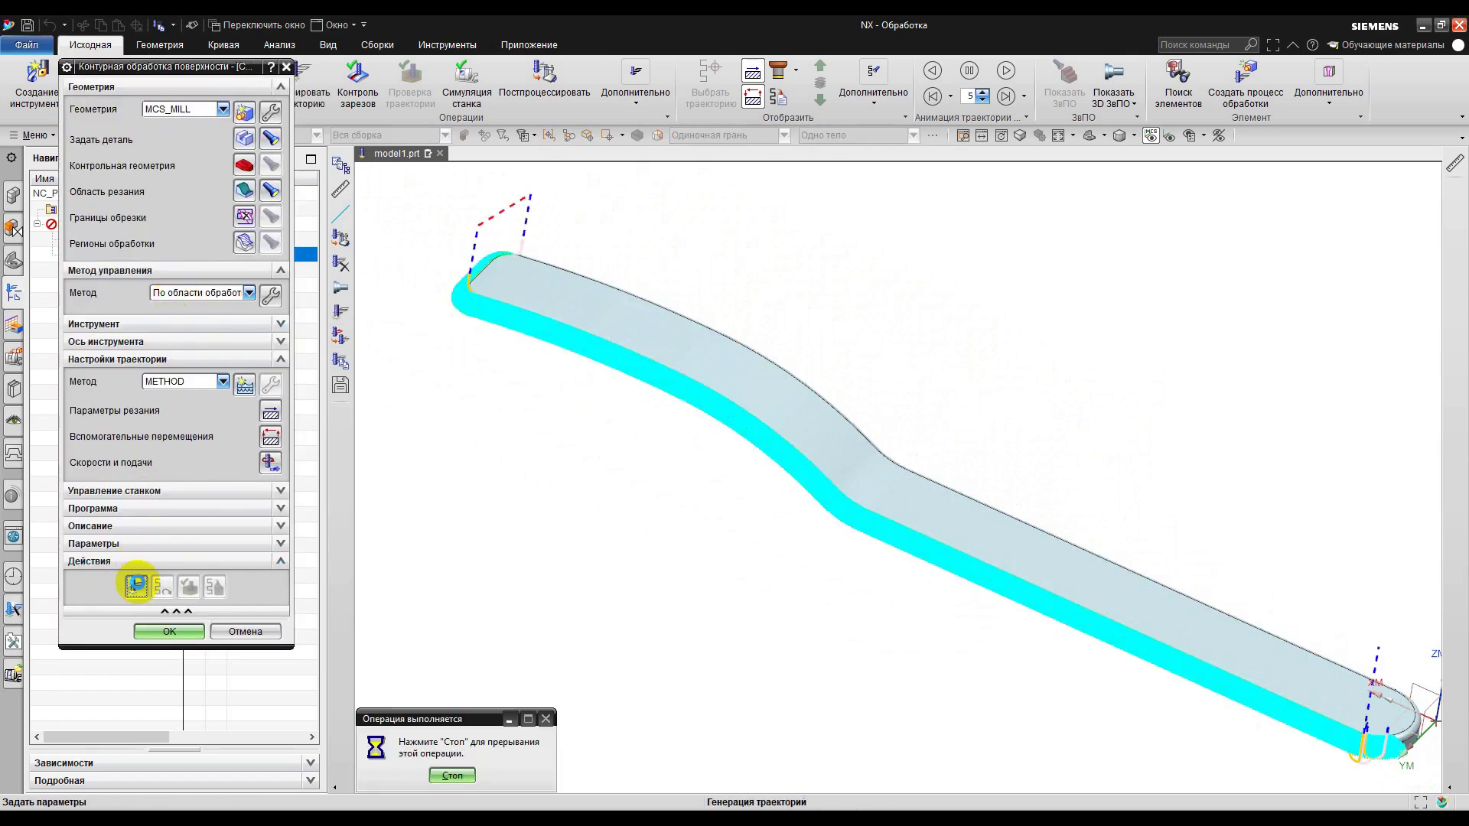
scroll(440, 262, up, 3)
scroll(567, 351, up, 5)
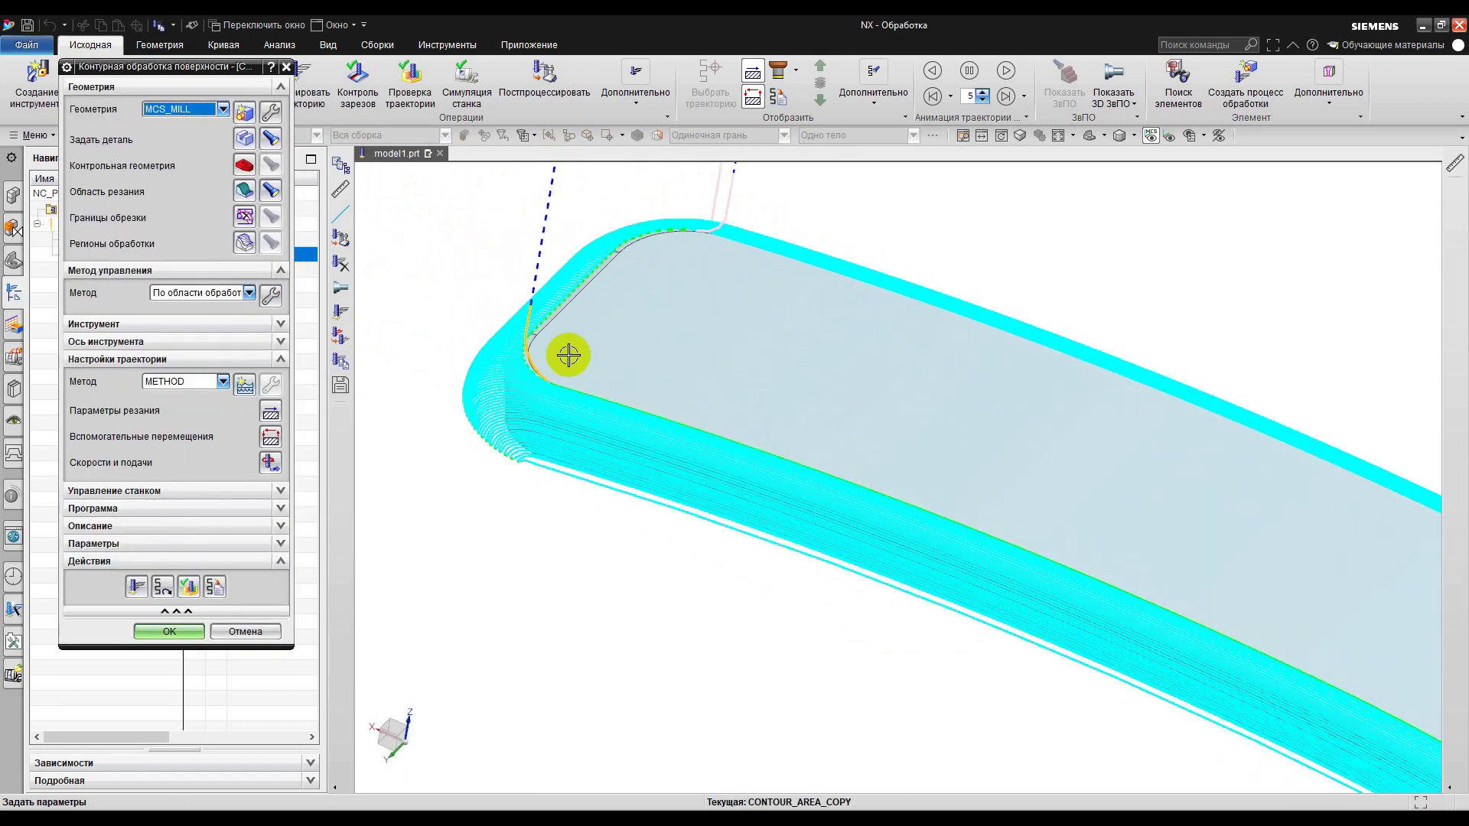
scroll(535, 375, down, 5)
mouse_move(551, 383)
middle_down()
mouse_move(667, 429)
mouse_move(558, 377)
mouse_move(488, 370)
mouse_move(544, 388)
middle_up()
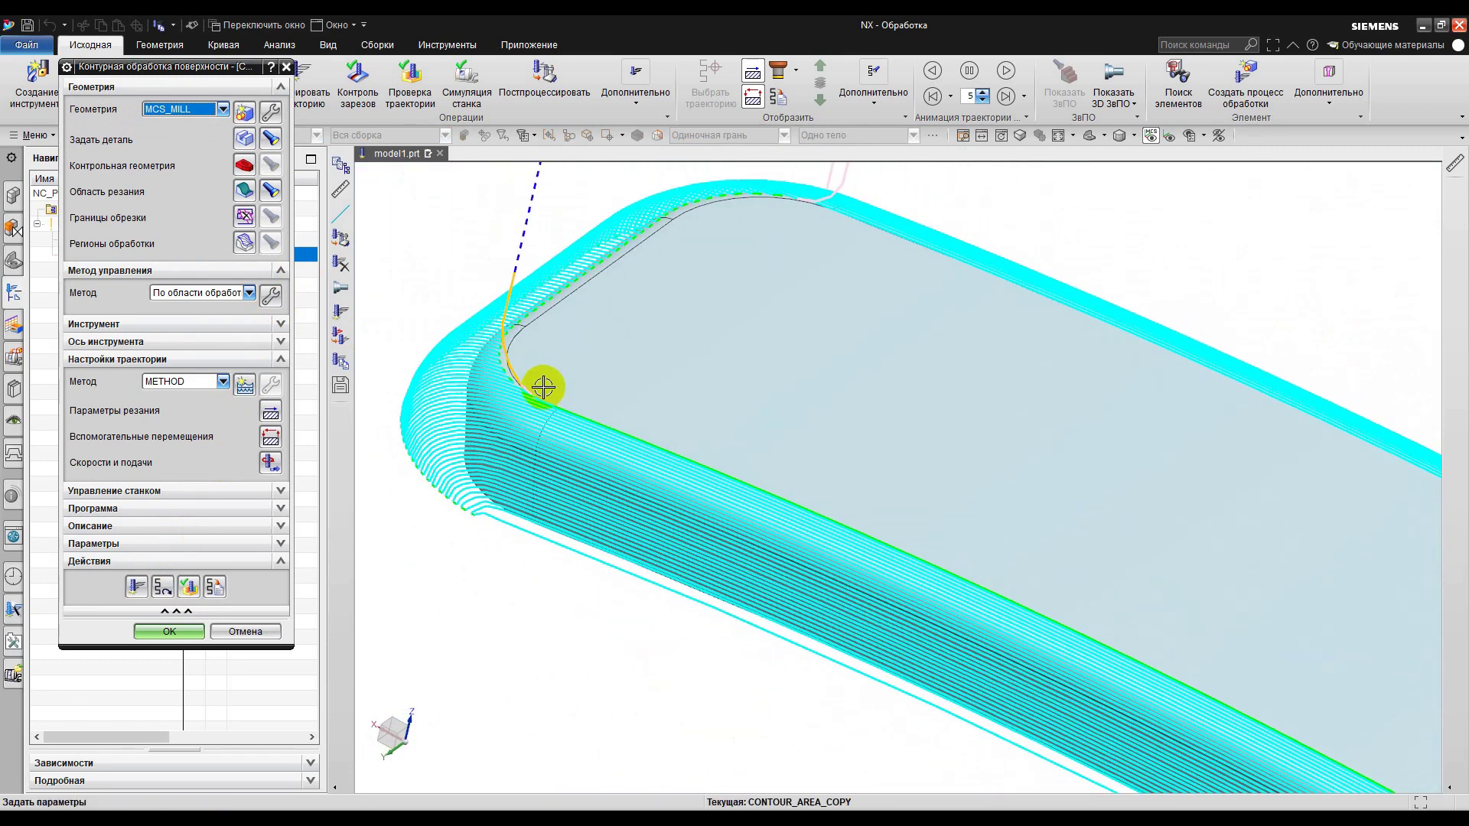
Step: Change the maximum stepover distance in the copied operation's area milling drive method
middle_click(277, 300)
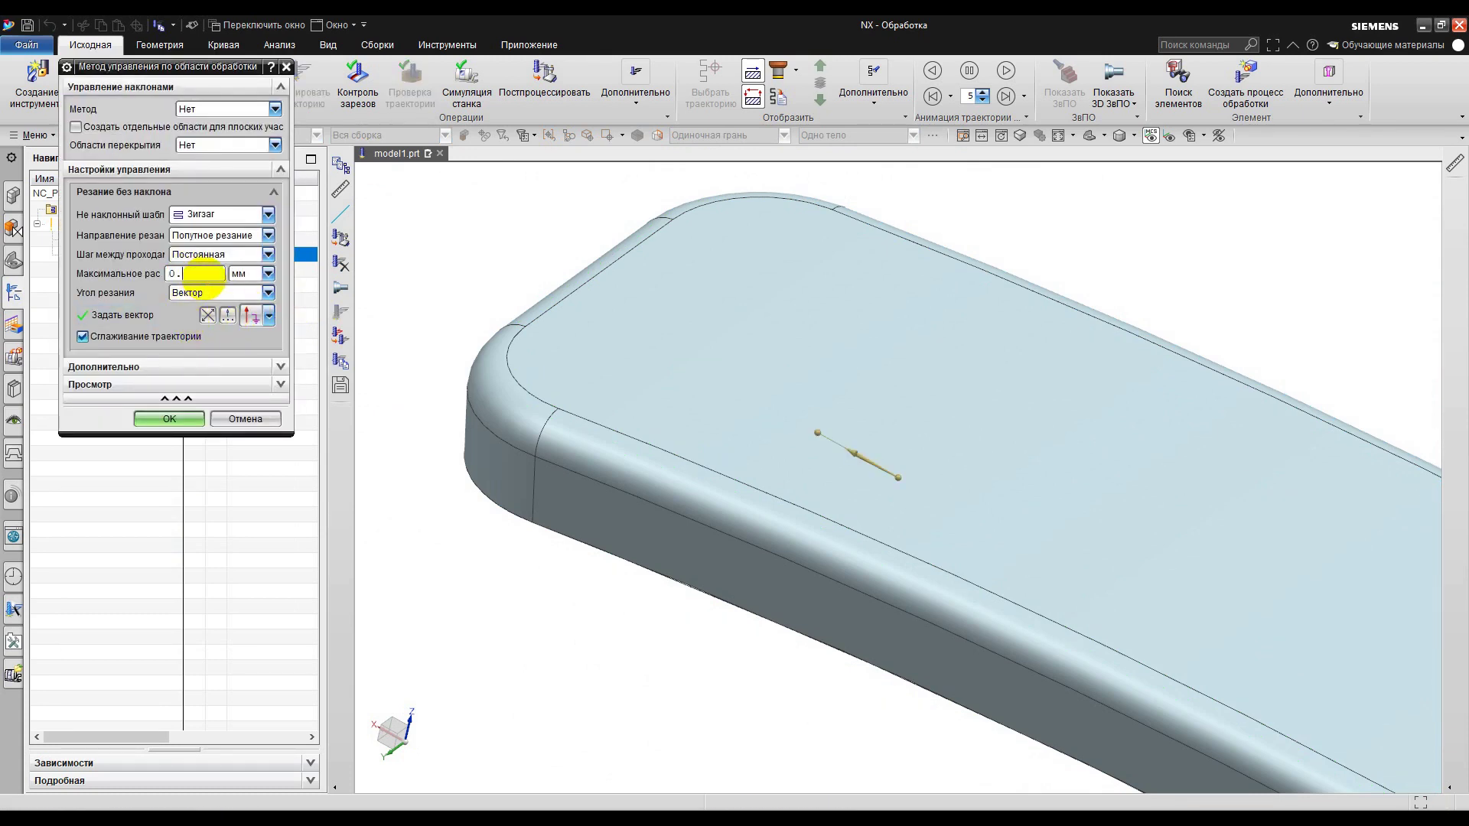
click(174, 419)
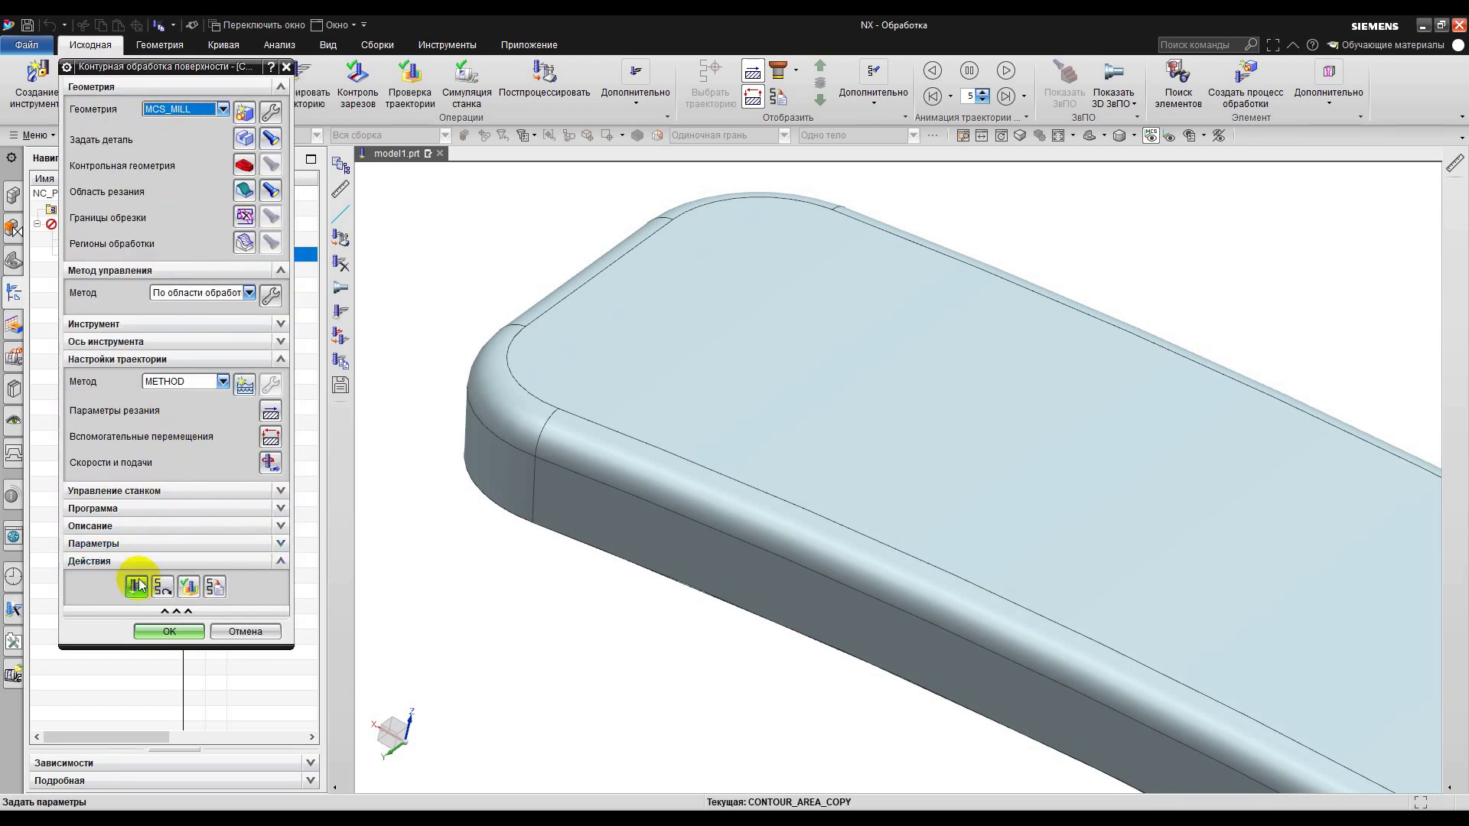
Step: Regenerate the copied operation's tool path over the edge fillets and play back the cutter motion
click(136, 586)
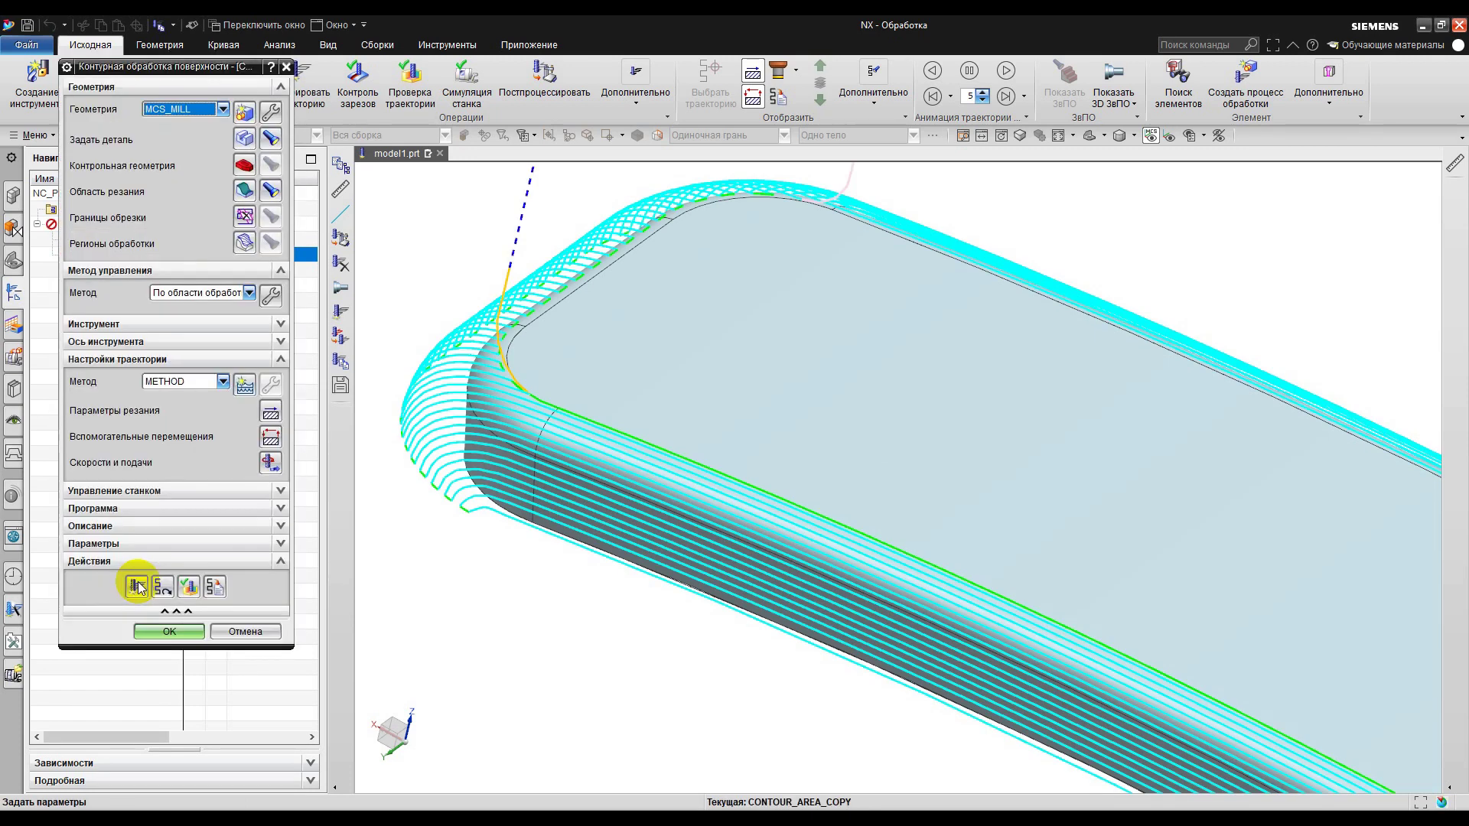
middle_drag(541, 426, 949, 552)
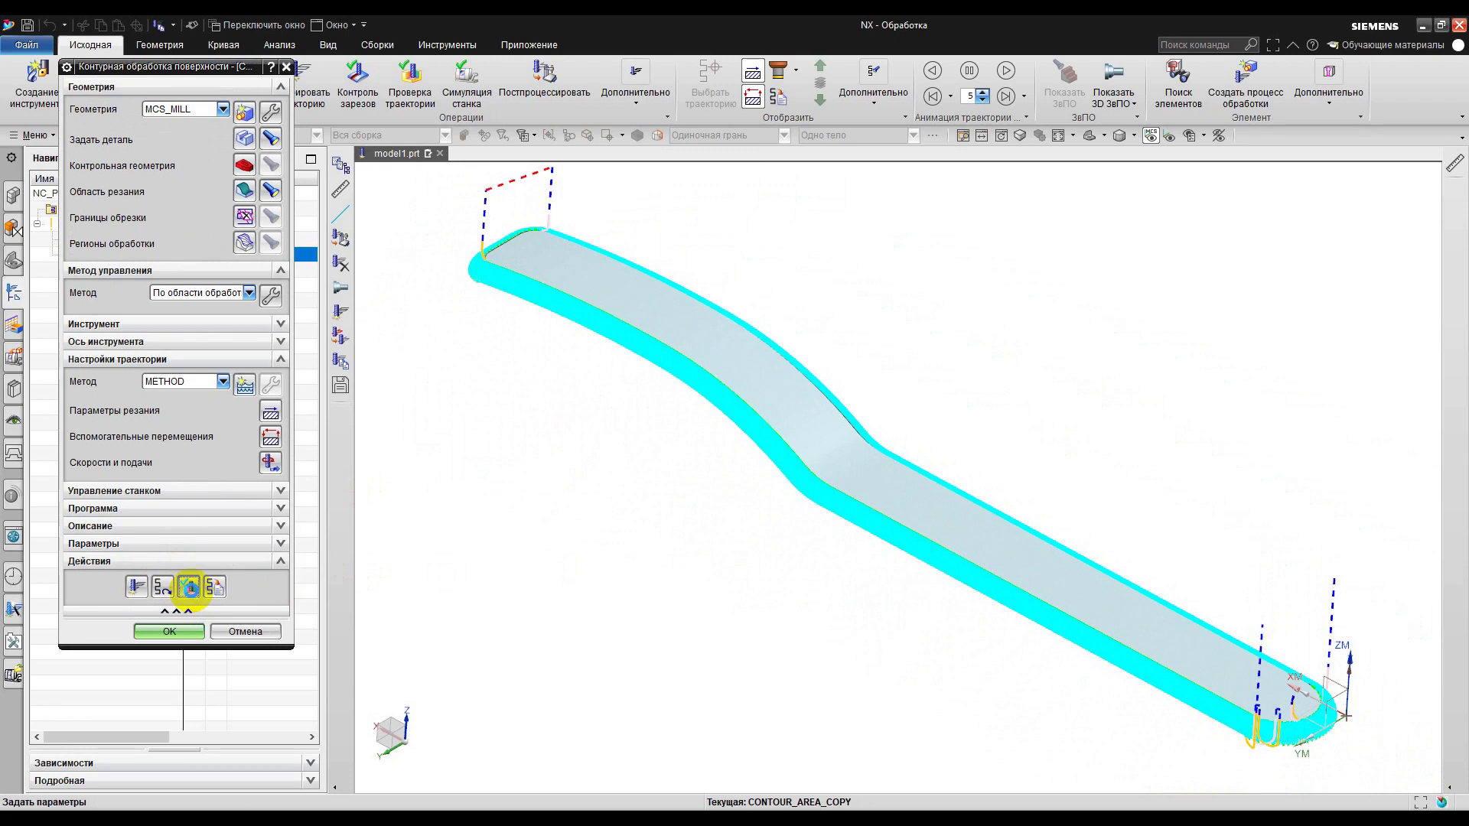
click(189, 587)
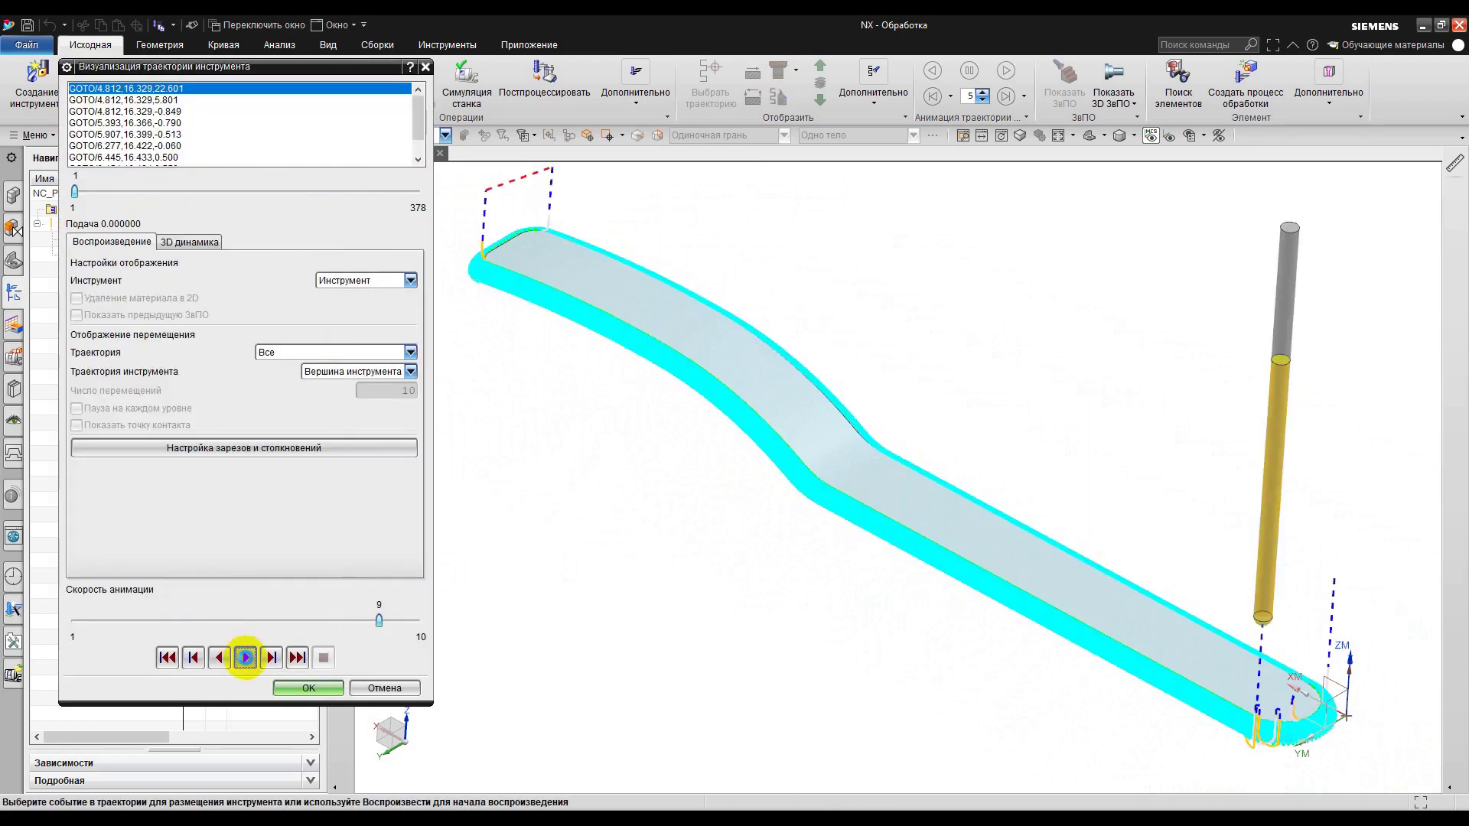
click(246, 658)
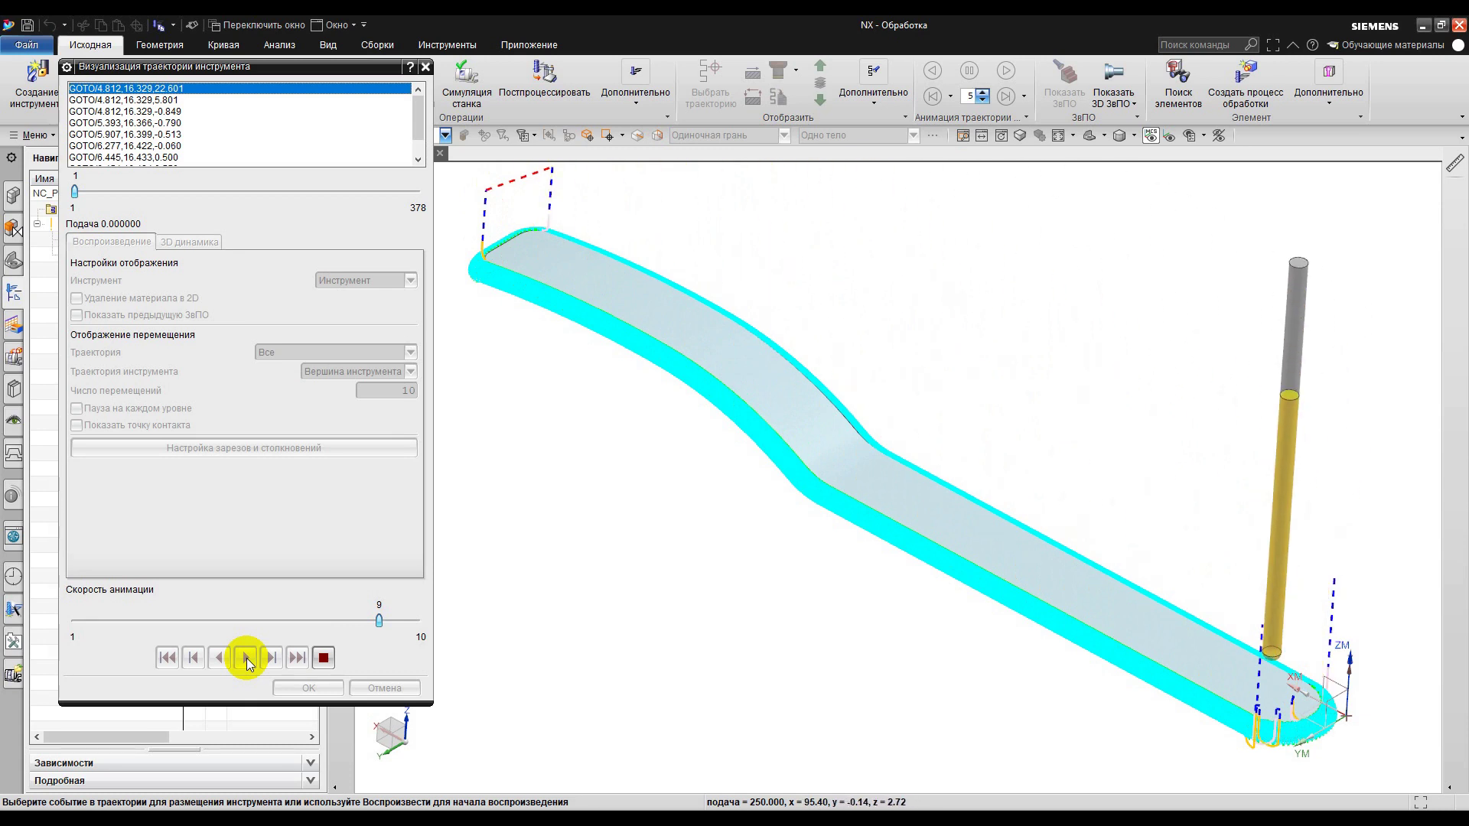
click(322, 658)
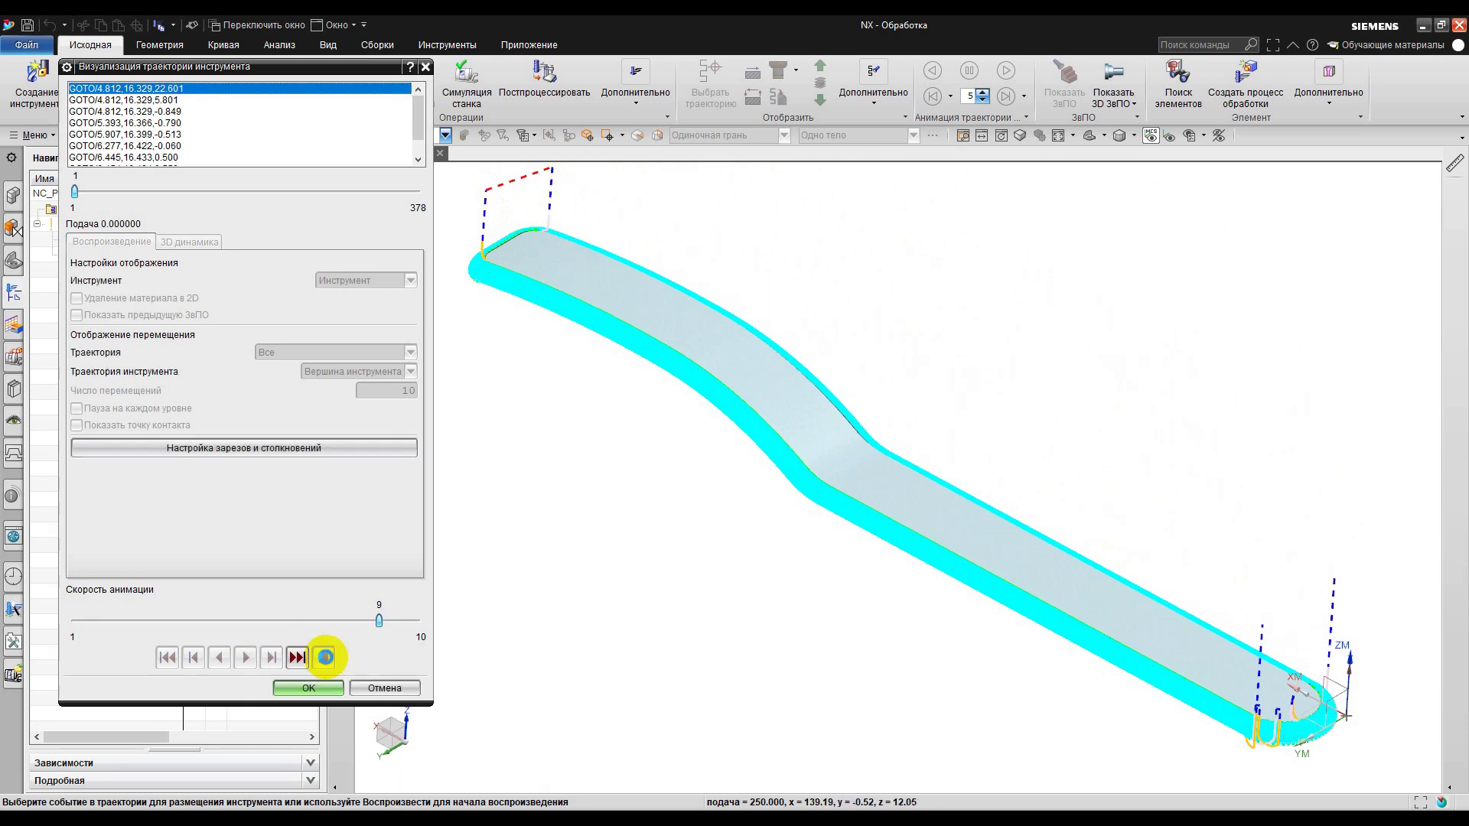
click(309, 687)
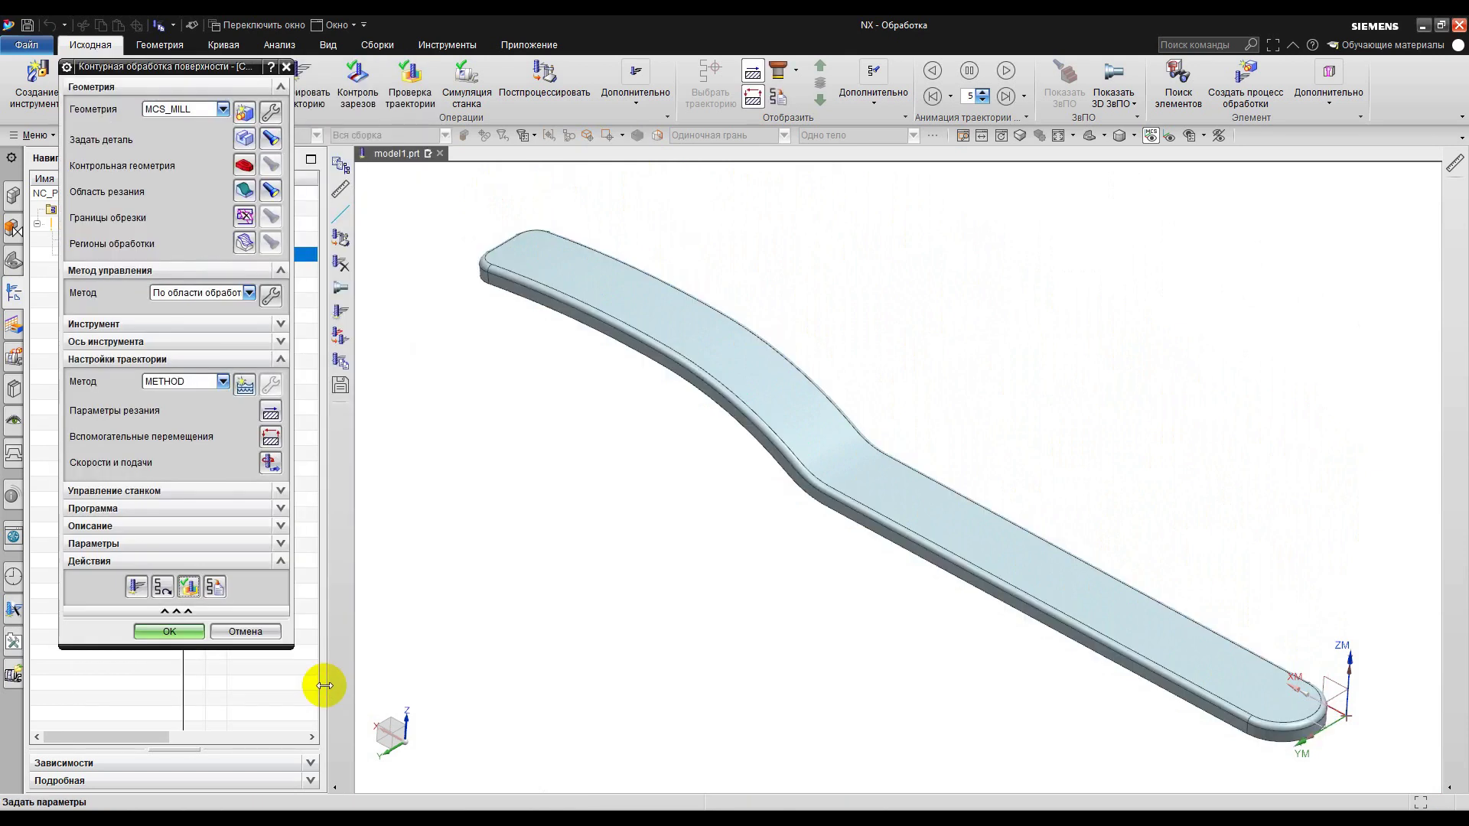
Step: Accept the copied contour area operation and switch to the Modeling application
click(184, 632)
scroll(518, 543, down, 3)
middle_drag(624, 551, 623, 551)
click(92, 407)
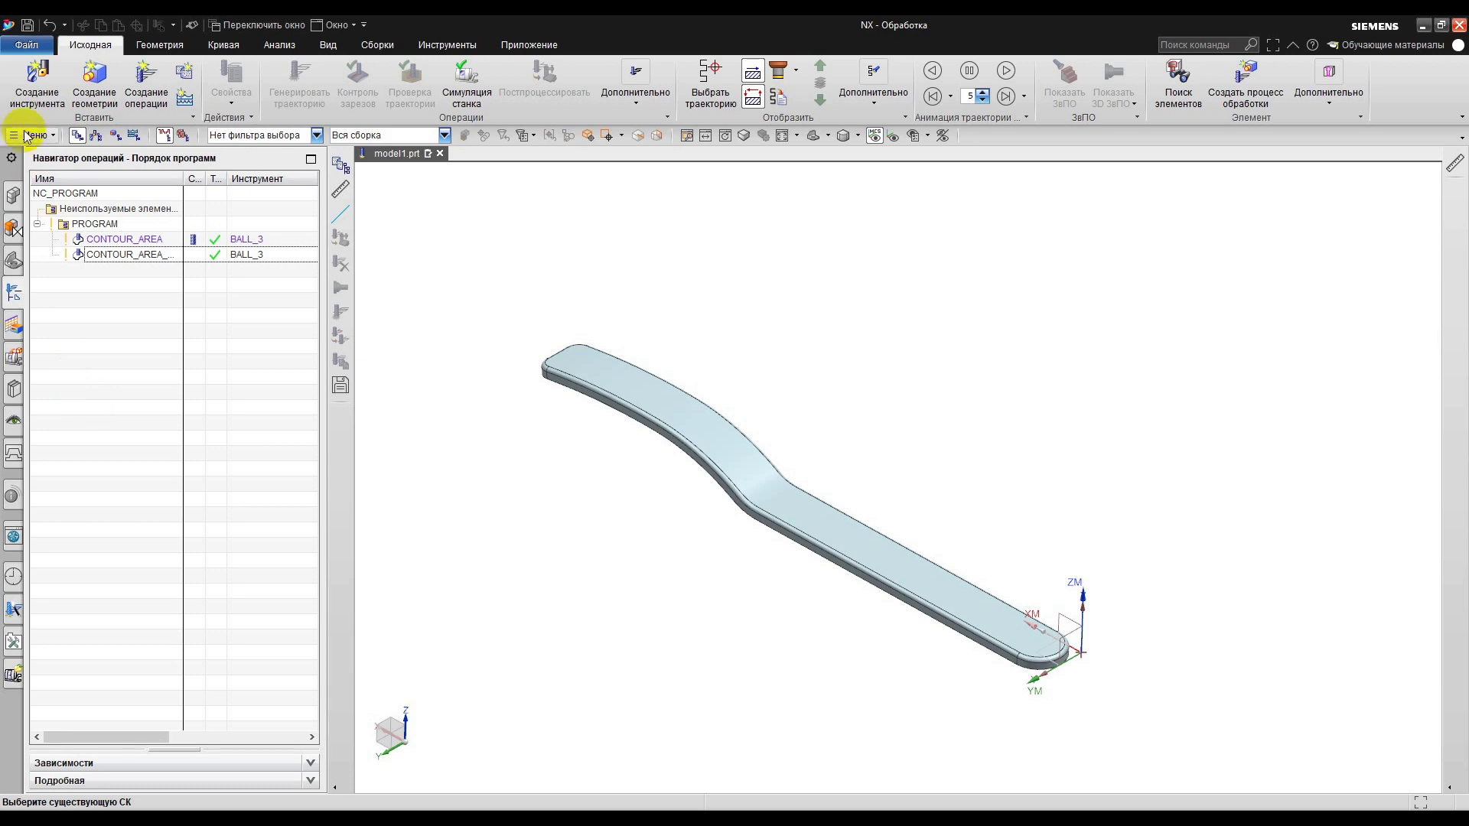
click(28, 47)
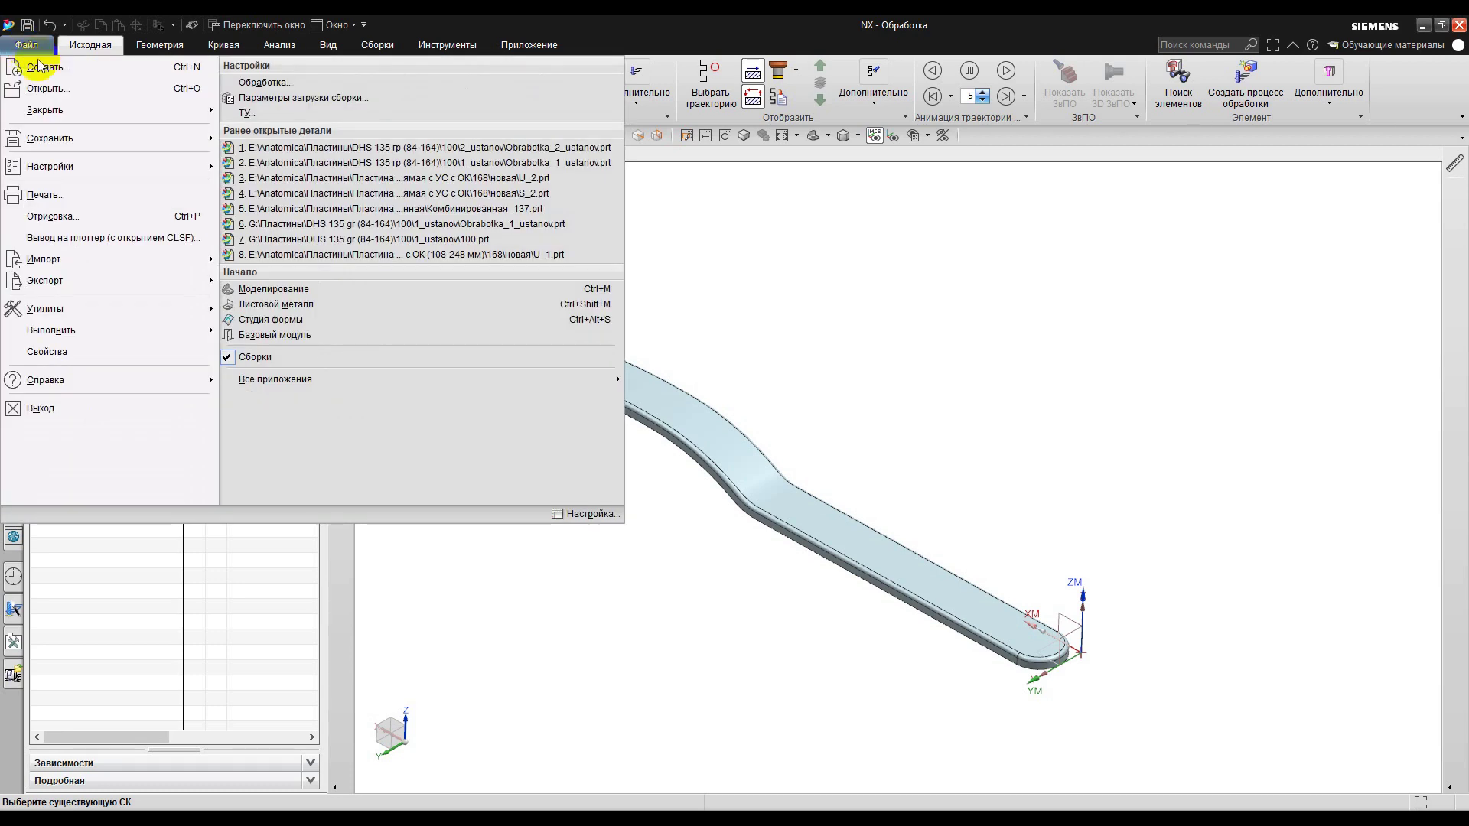
click(287, 287)
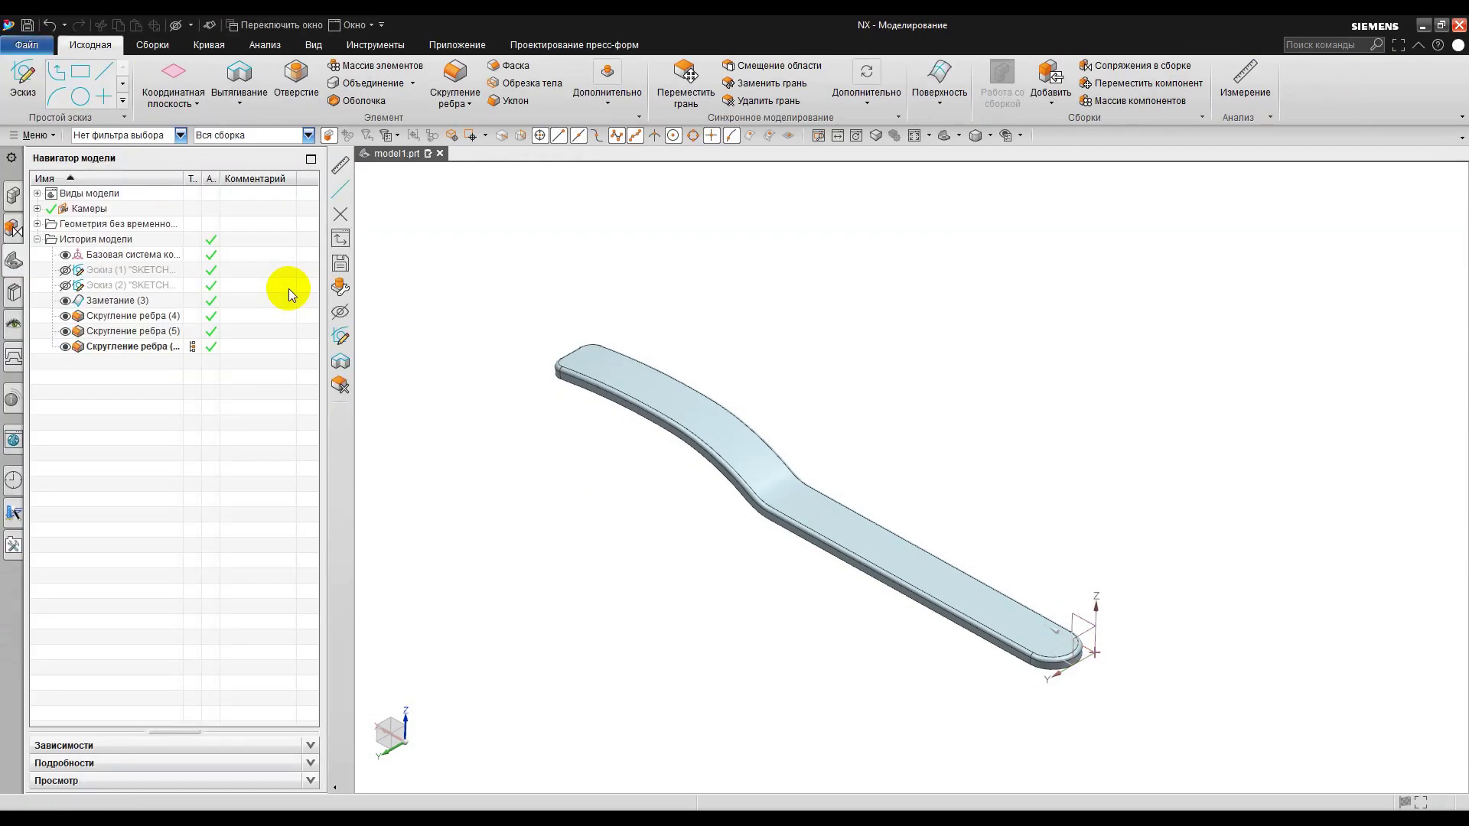
Step: Define a datum plane at a distance of 25 mm above the base coordinate system's horizontal plane
click(177, 82)
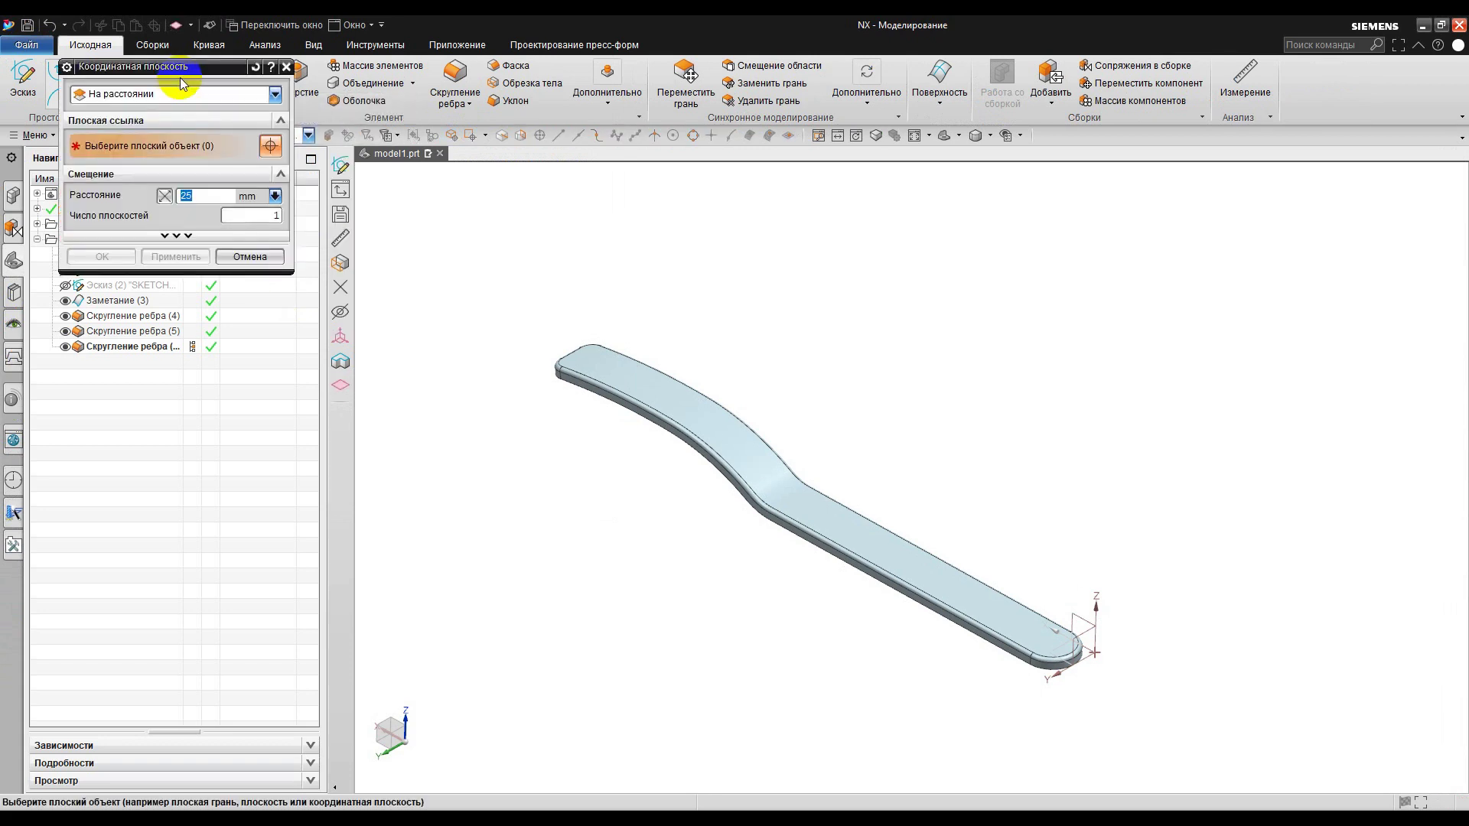
scroll(1141, 682, up, 5)
click(131, 93)
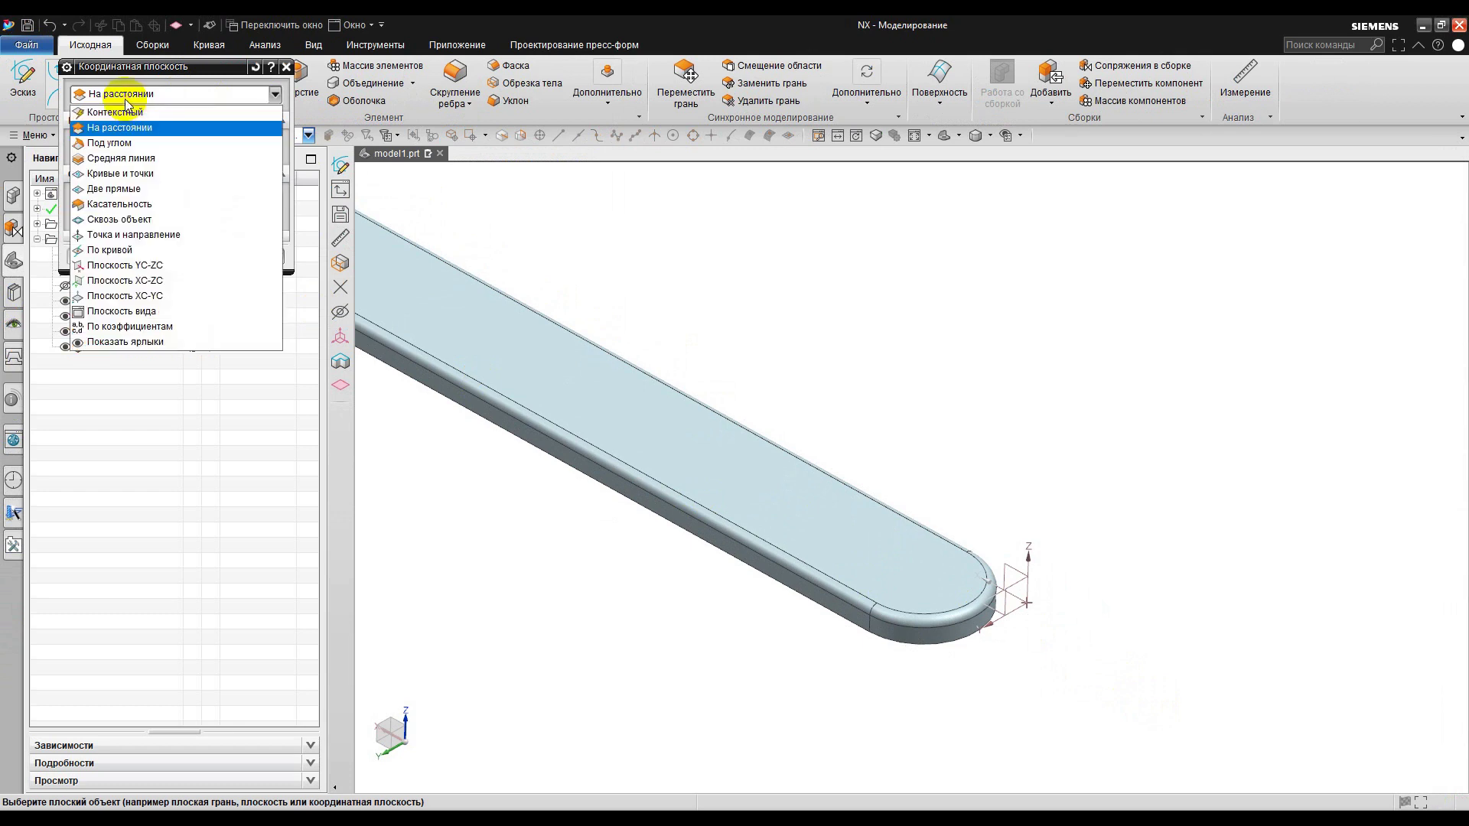
click(138, 128)
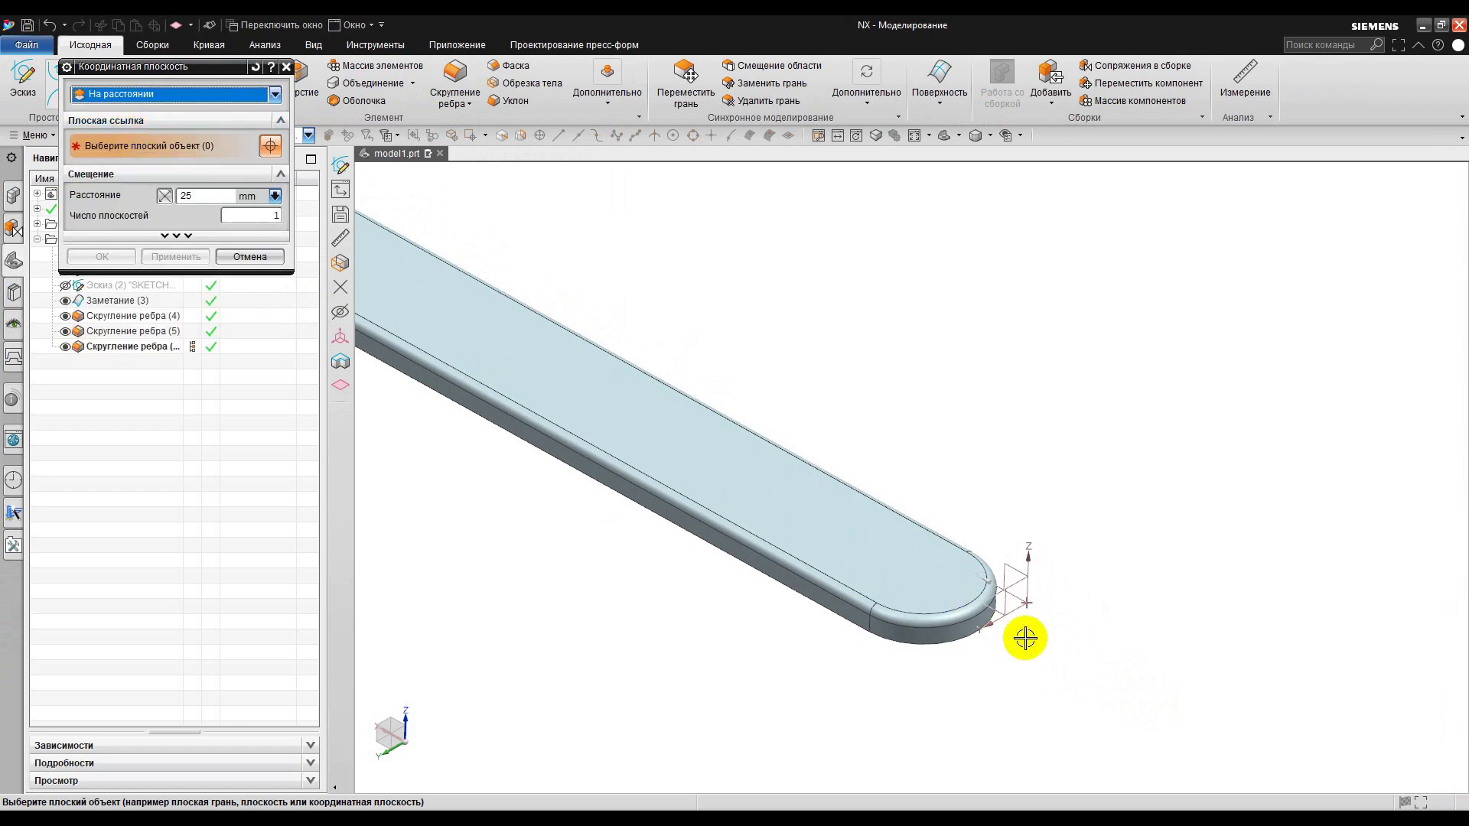
scroll(1025, 637, up, 2)
click(981, 557)
middle_drag(977, 557, 929, 572)
scroll(956, 586, down, 4)
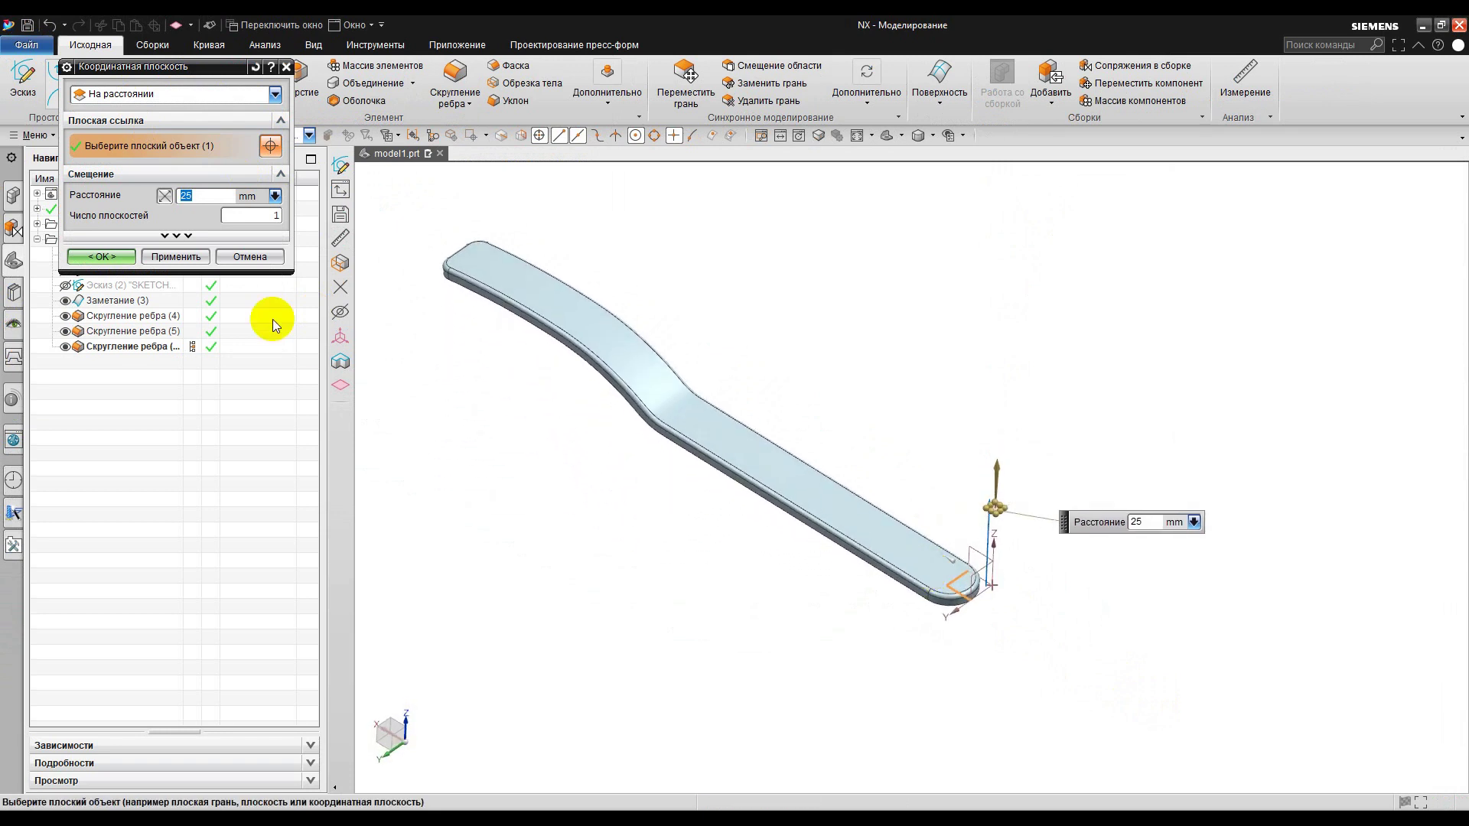
Step: Enlarge the datum plane's boundary so it spans the plate's fully rounded end, and confirm the plane
scroll(1026, 509, up, 5)
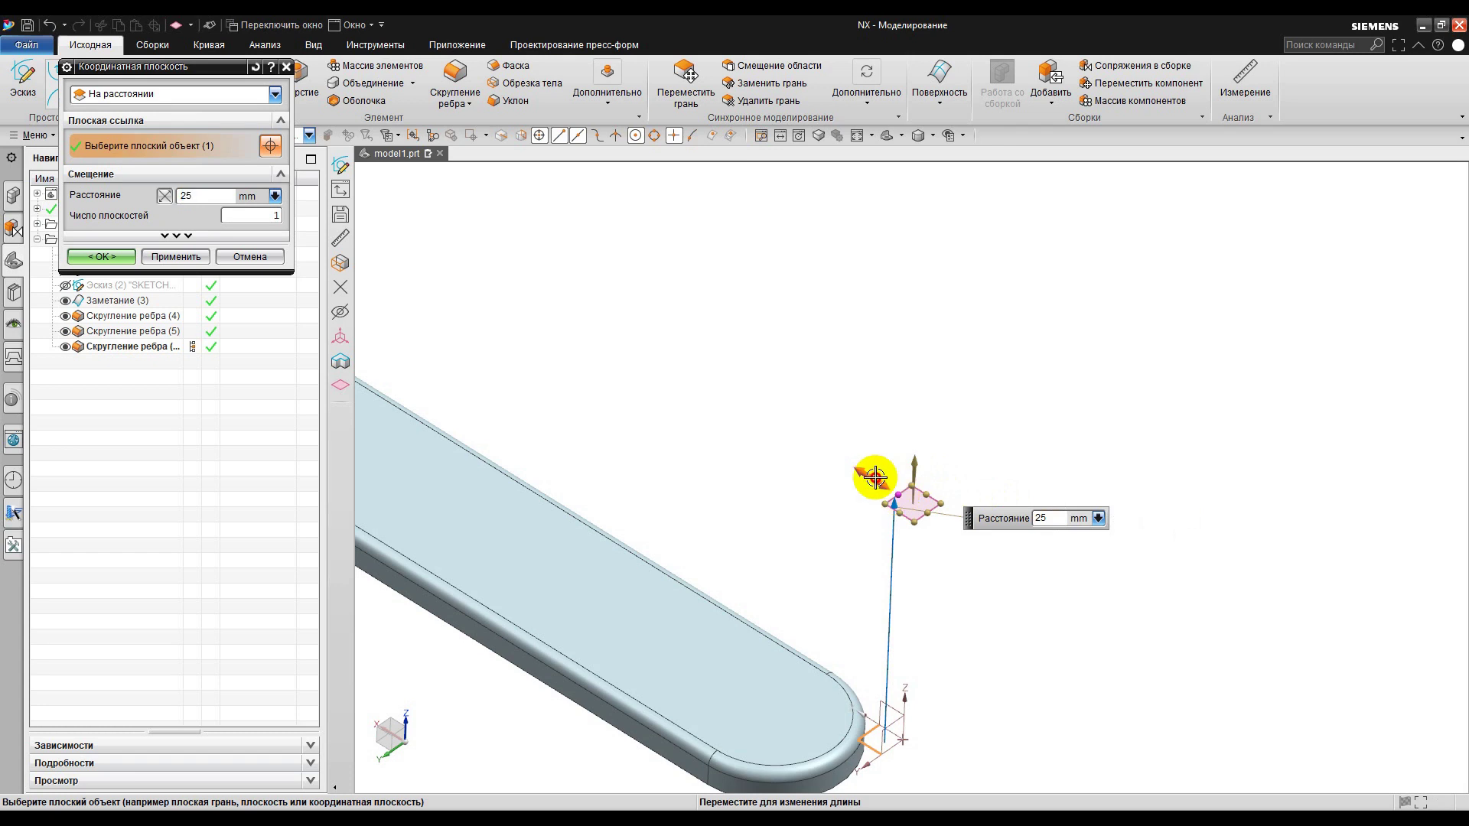
drag(876, 482, 488, 233)
drag(666, 400, 391, 638)
click(102, 256)
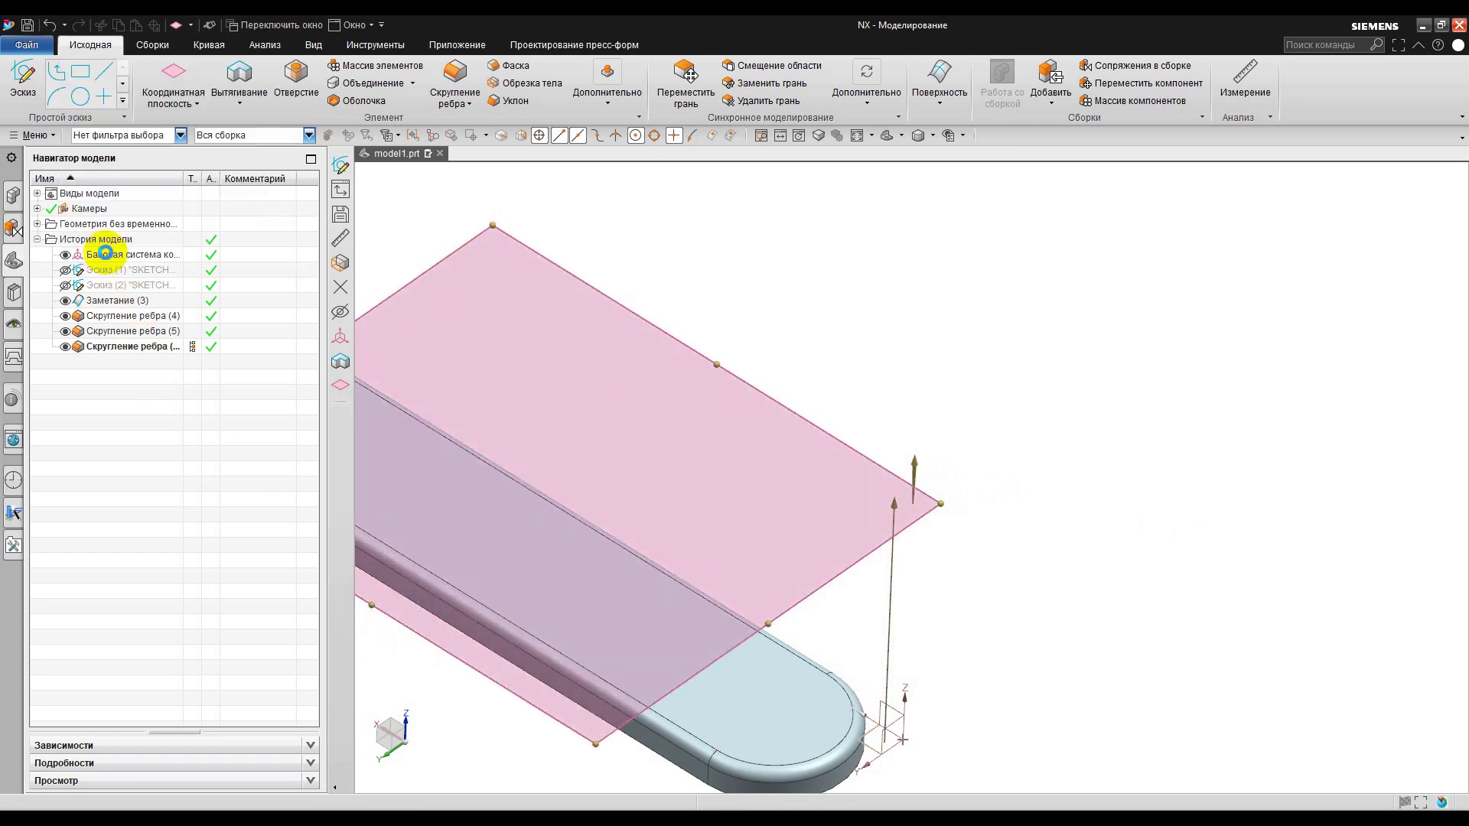
scroll(885, 515, down, 5)
scroll(697, 428, up, 1)
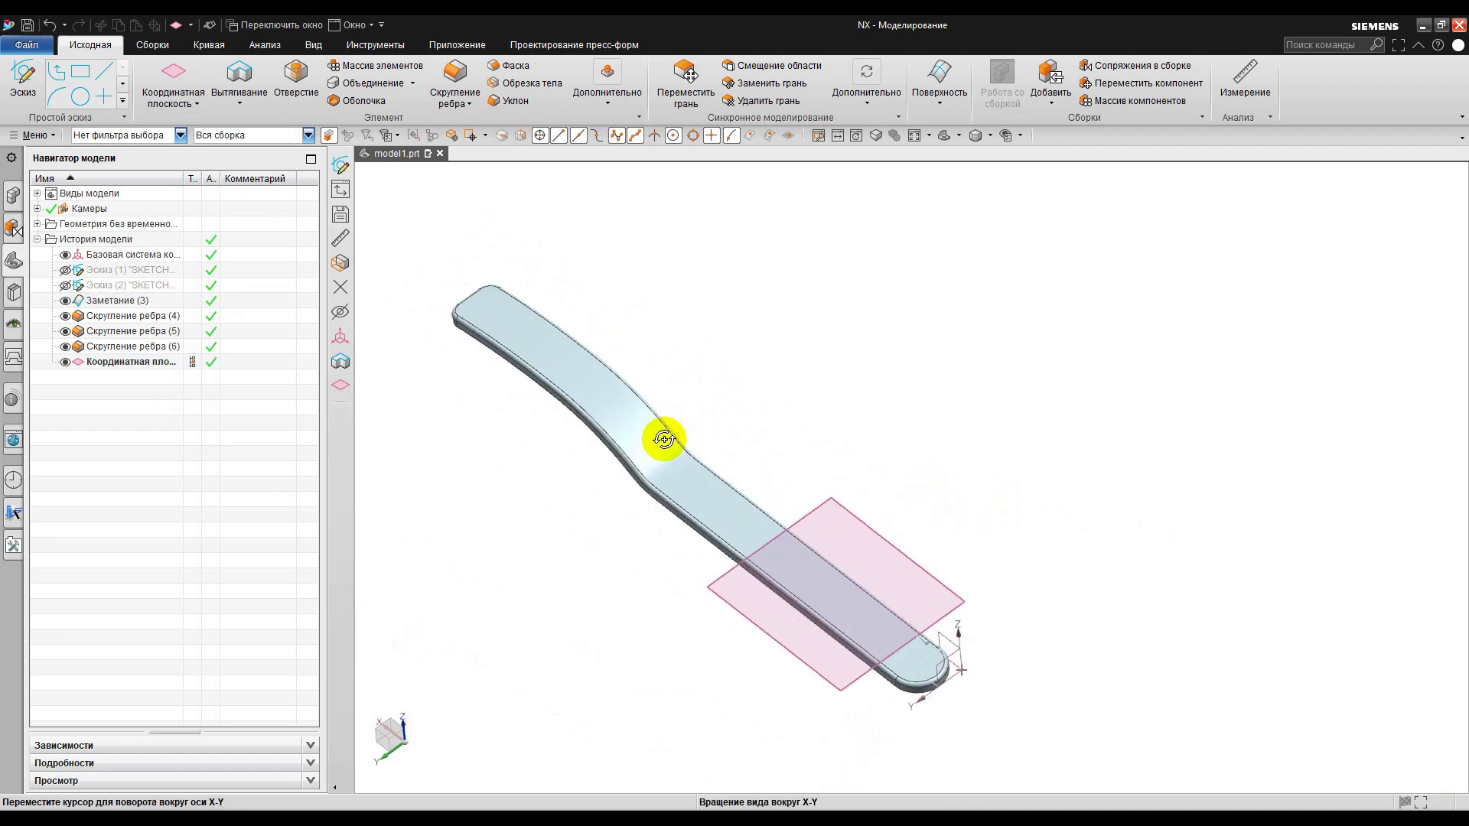
click(668, 430)
key(Escape)
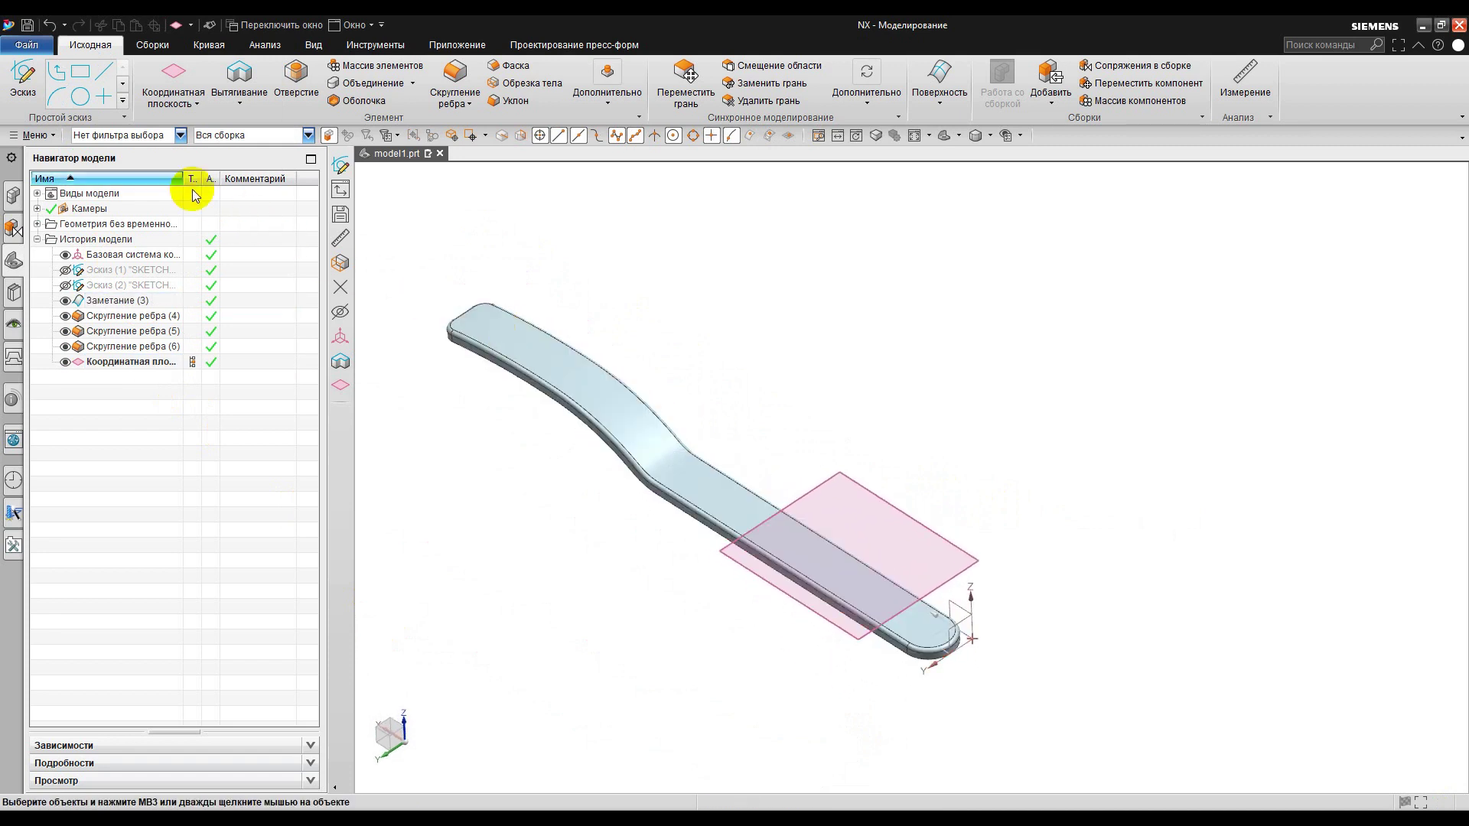
Step: Create a sketch on the new datum plane above the plate
click(22, 75)
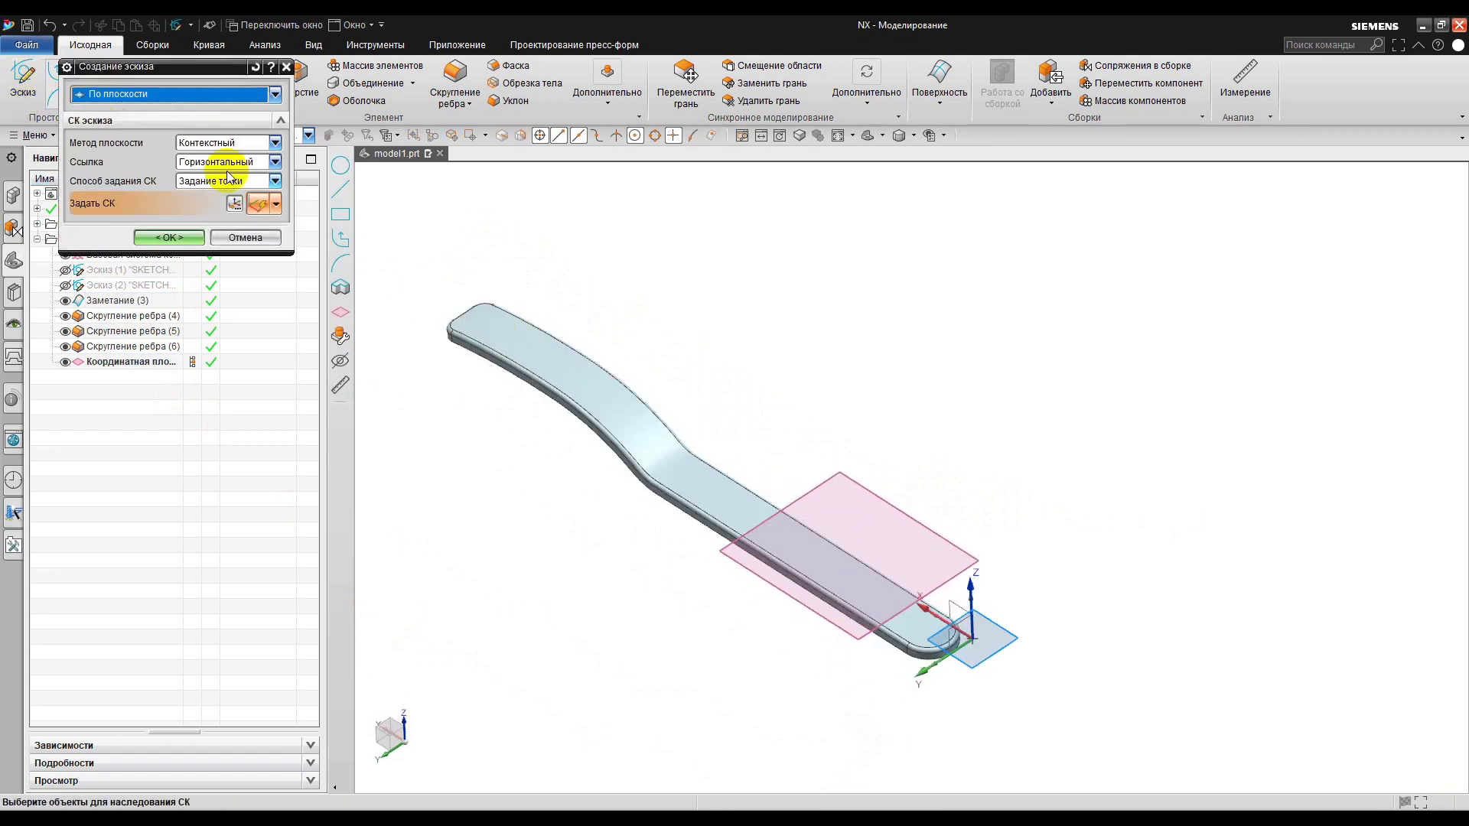
click(914, 520)
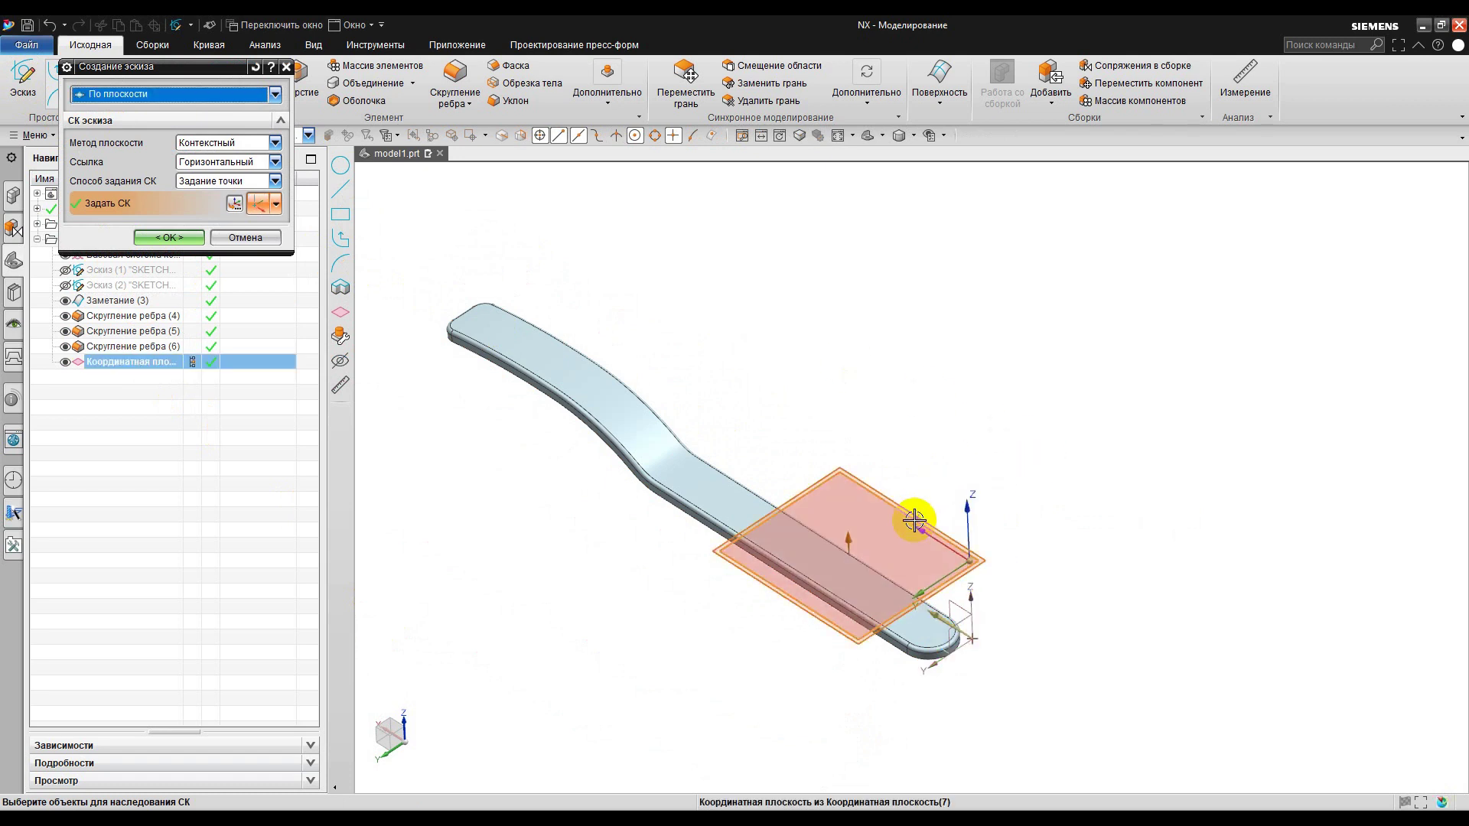
click(149, 237)
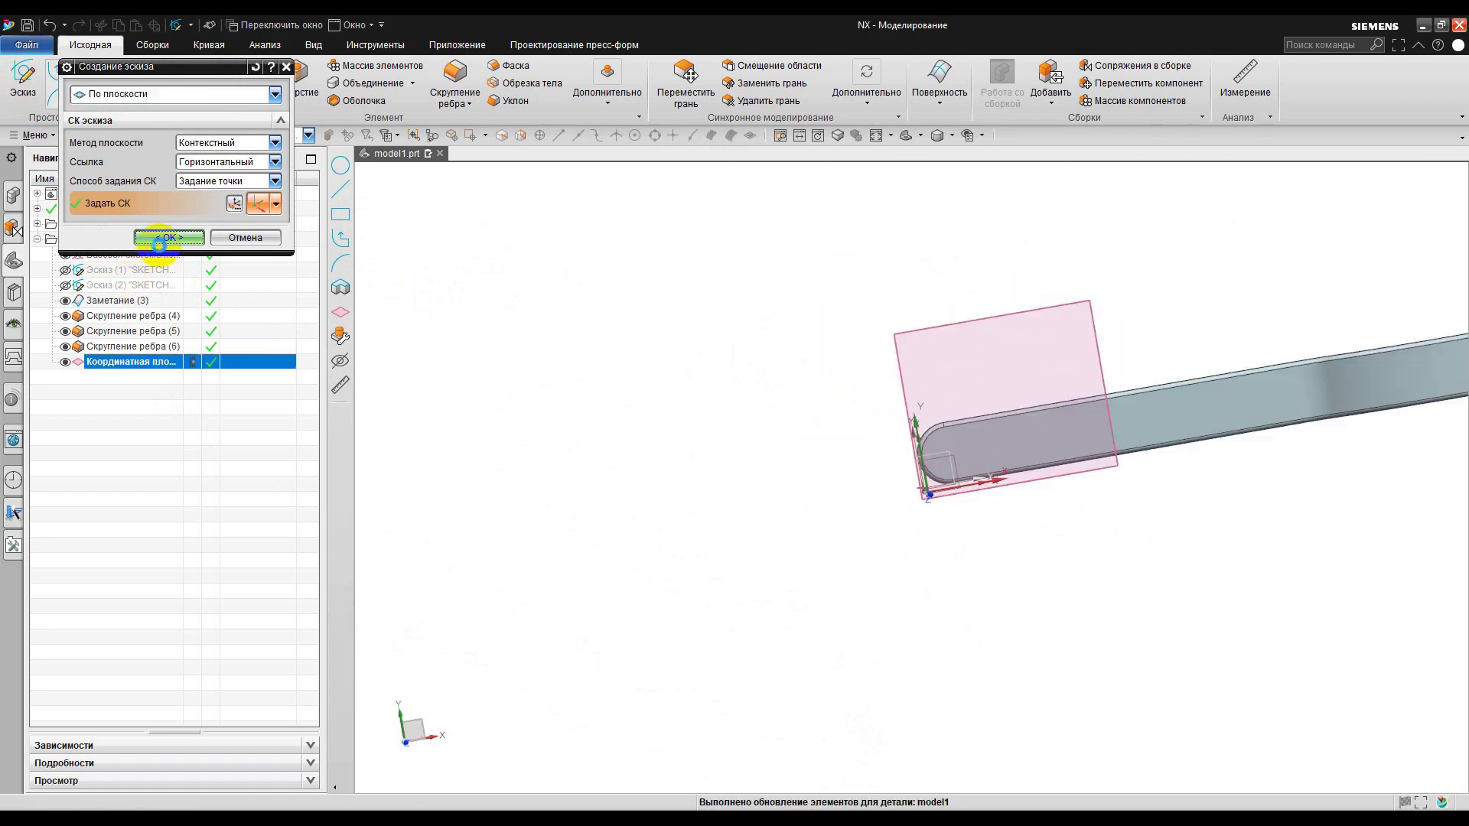
shift+middle_drag(1025, 458, 779, 498)
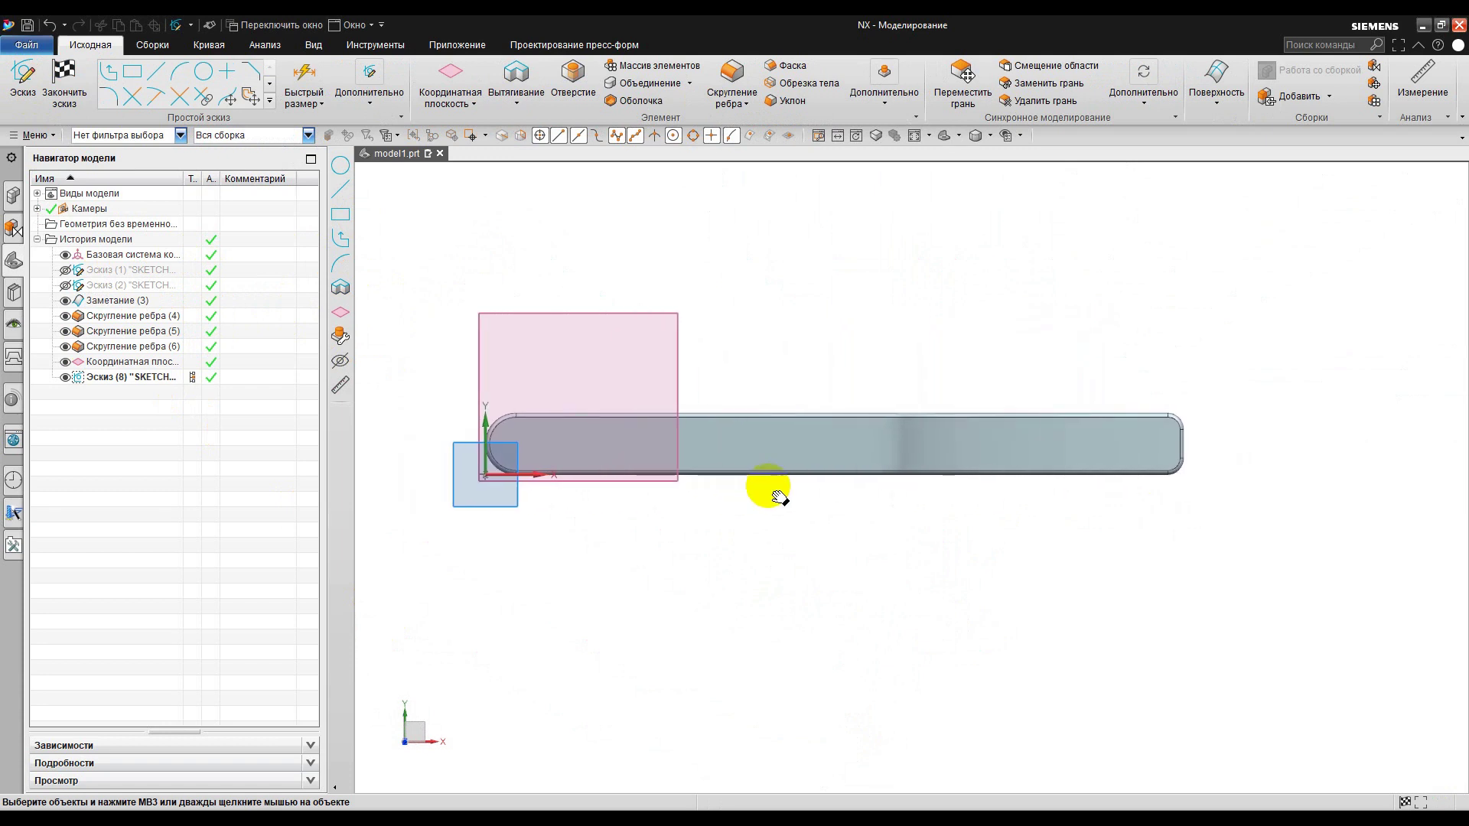
Step: Sketch three separate rectangles across the plate, about 53, 44 and 63 mm wide along its length, and finish the sketch
click(134, 72)
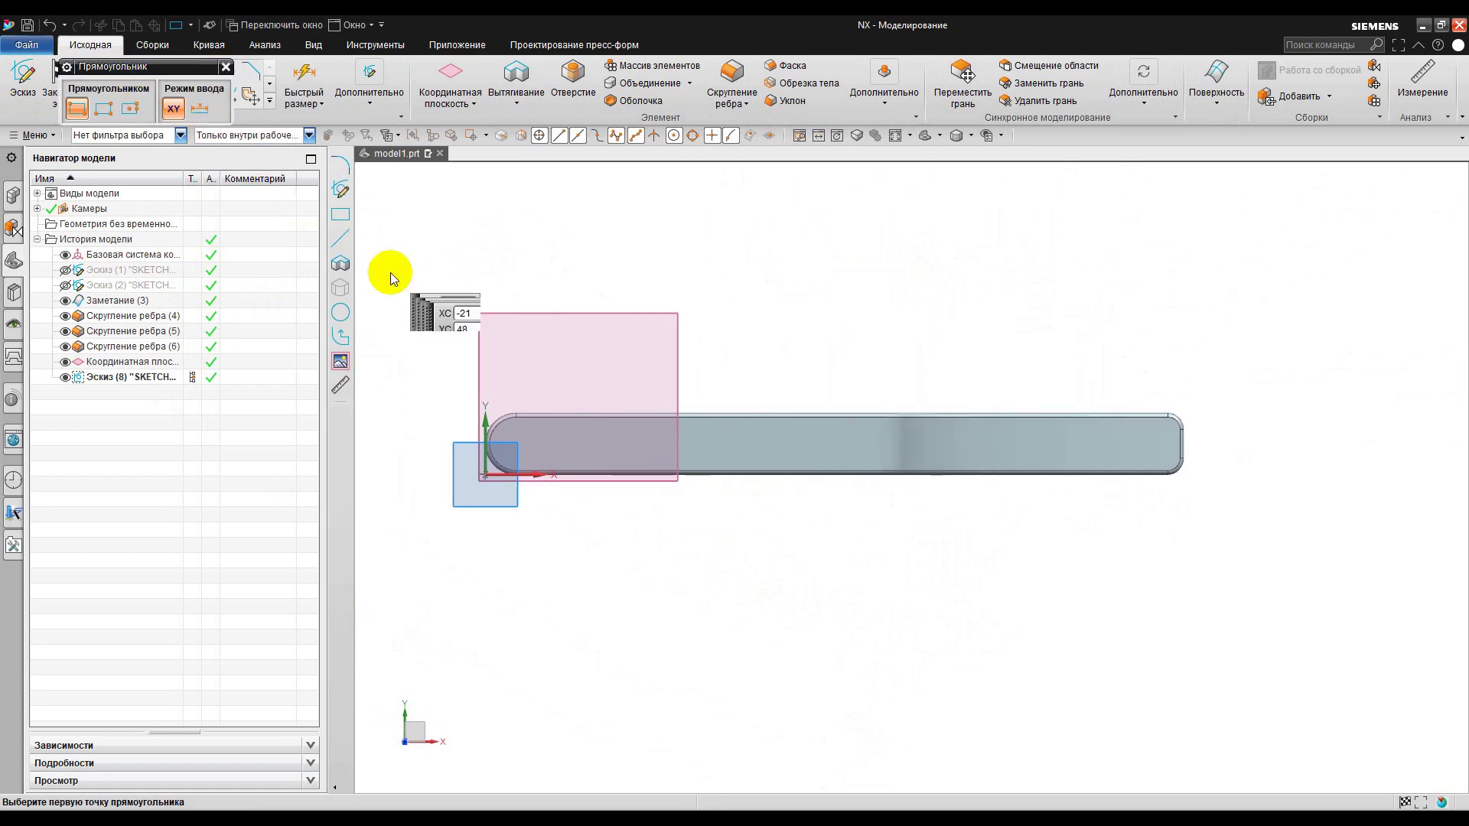
click(448, 369)
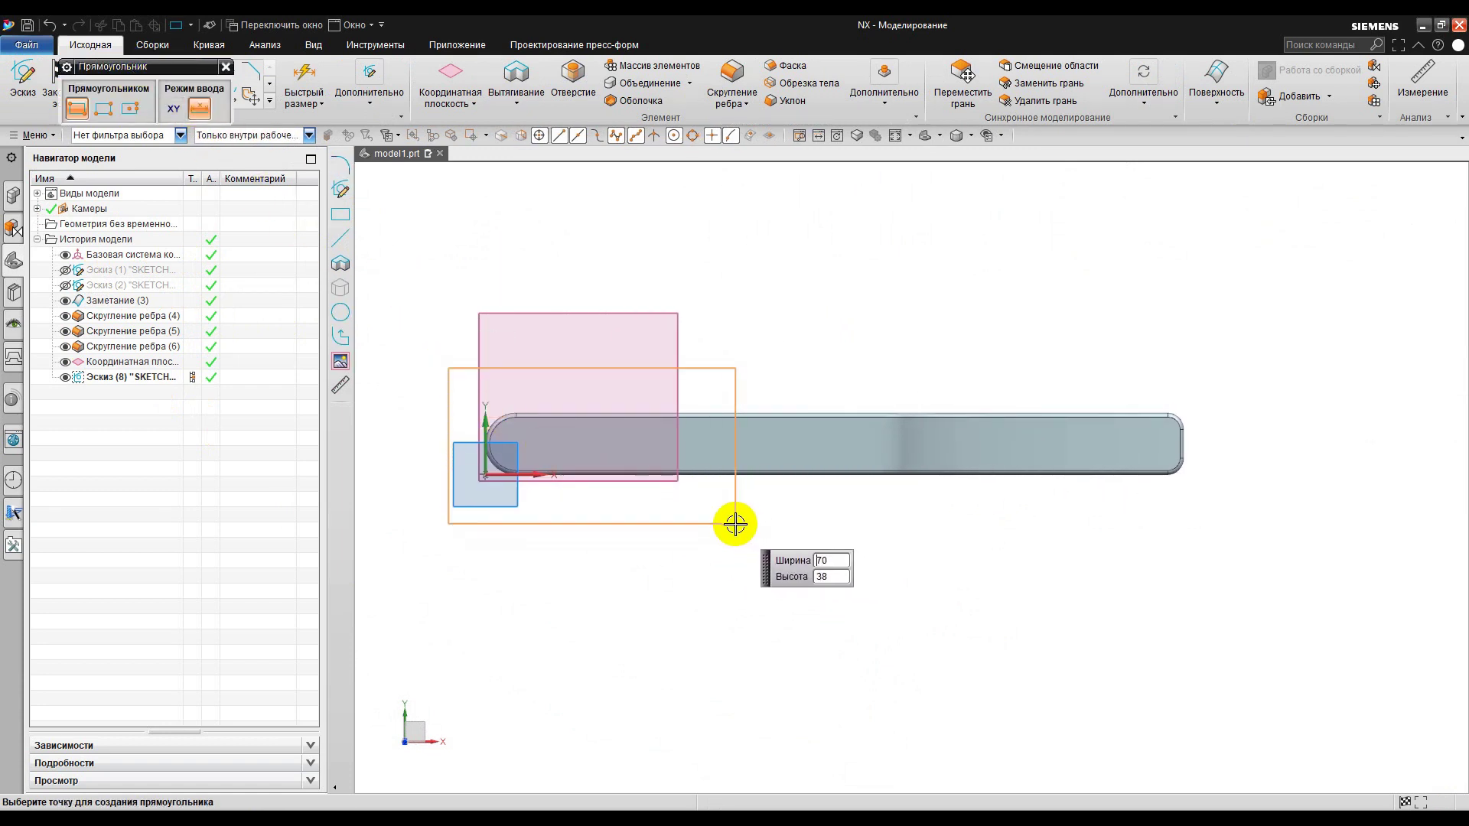
click(666, 527)
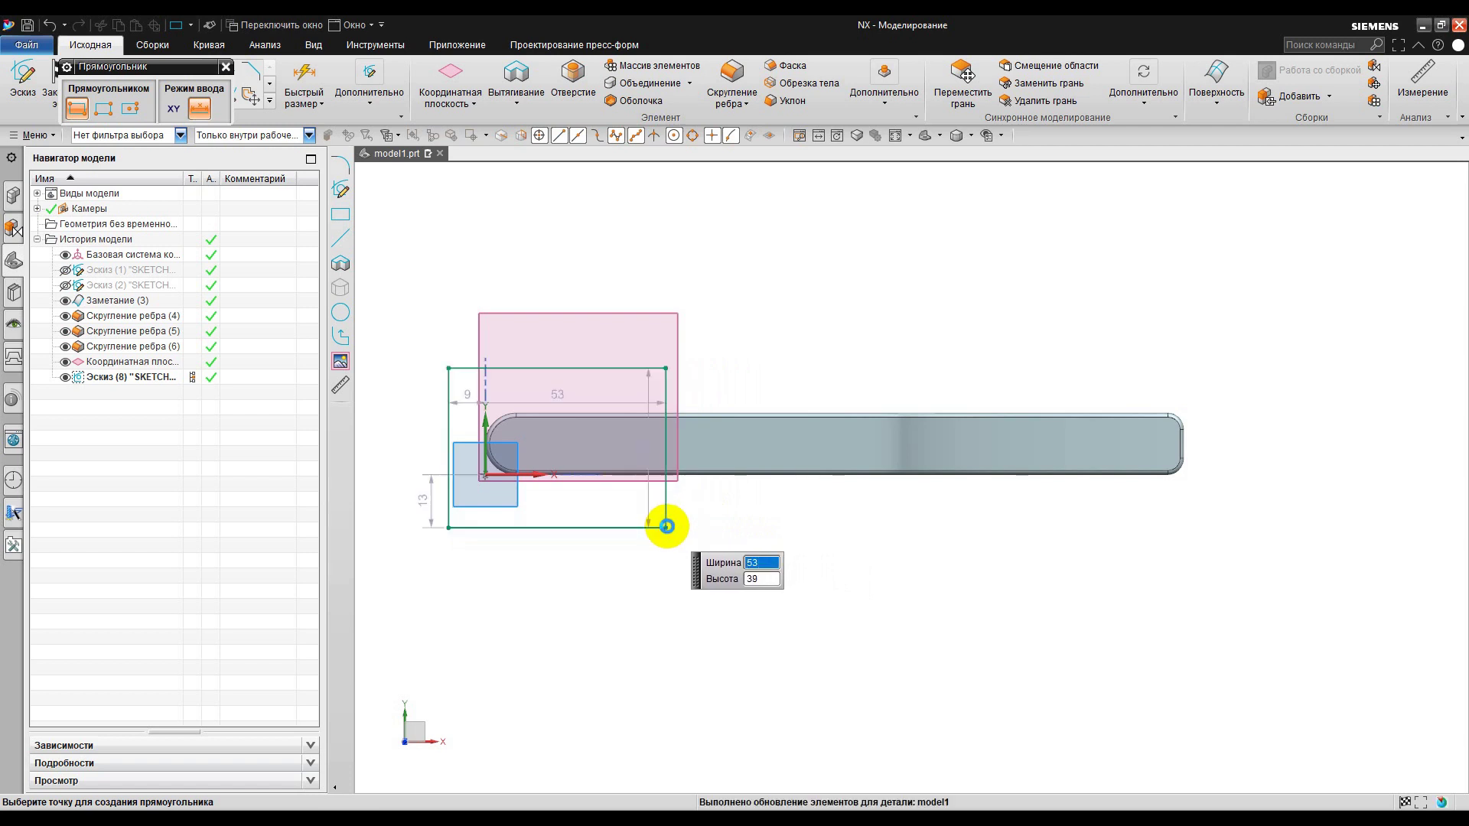
click(735, 369)
click(915, 530)
click(985, 361)
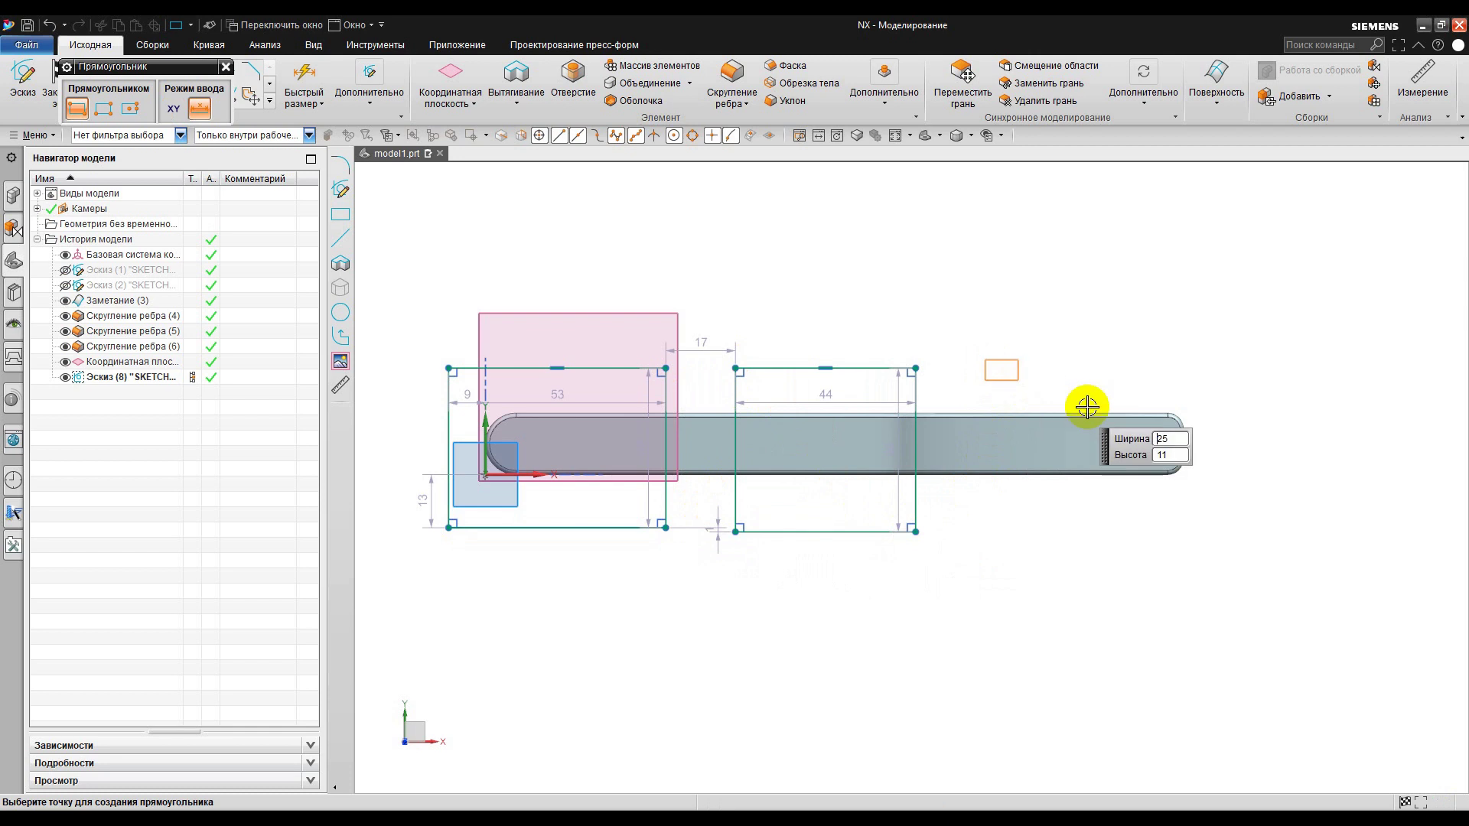
click(1245, 523)
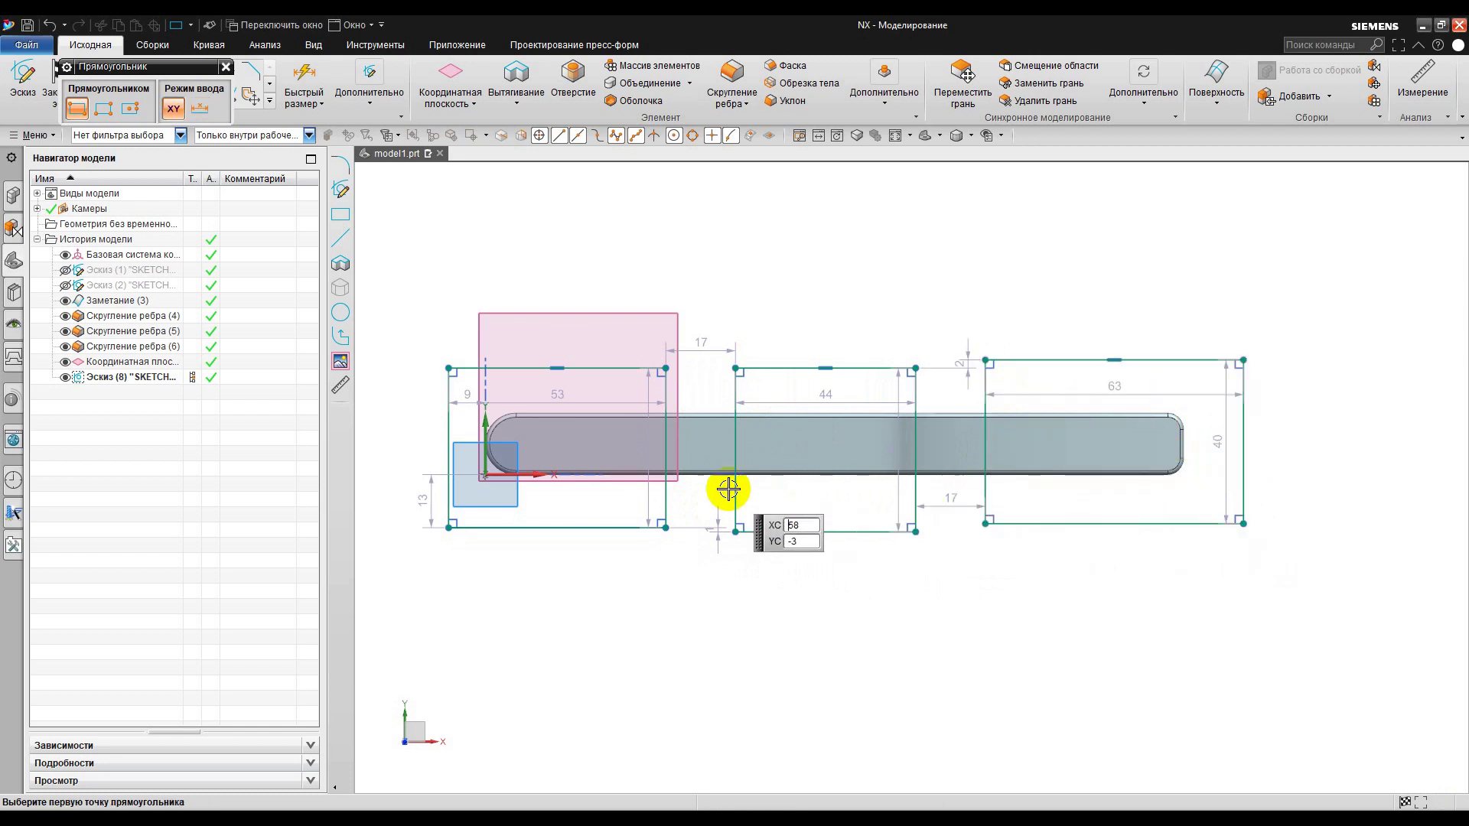
scroll(592, 459, up, 1)
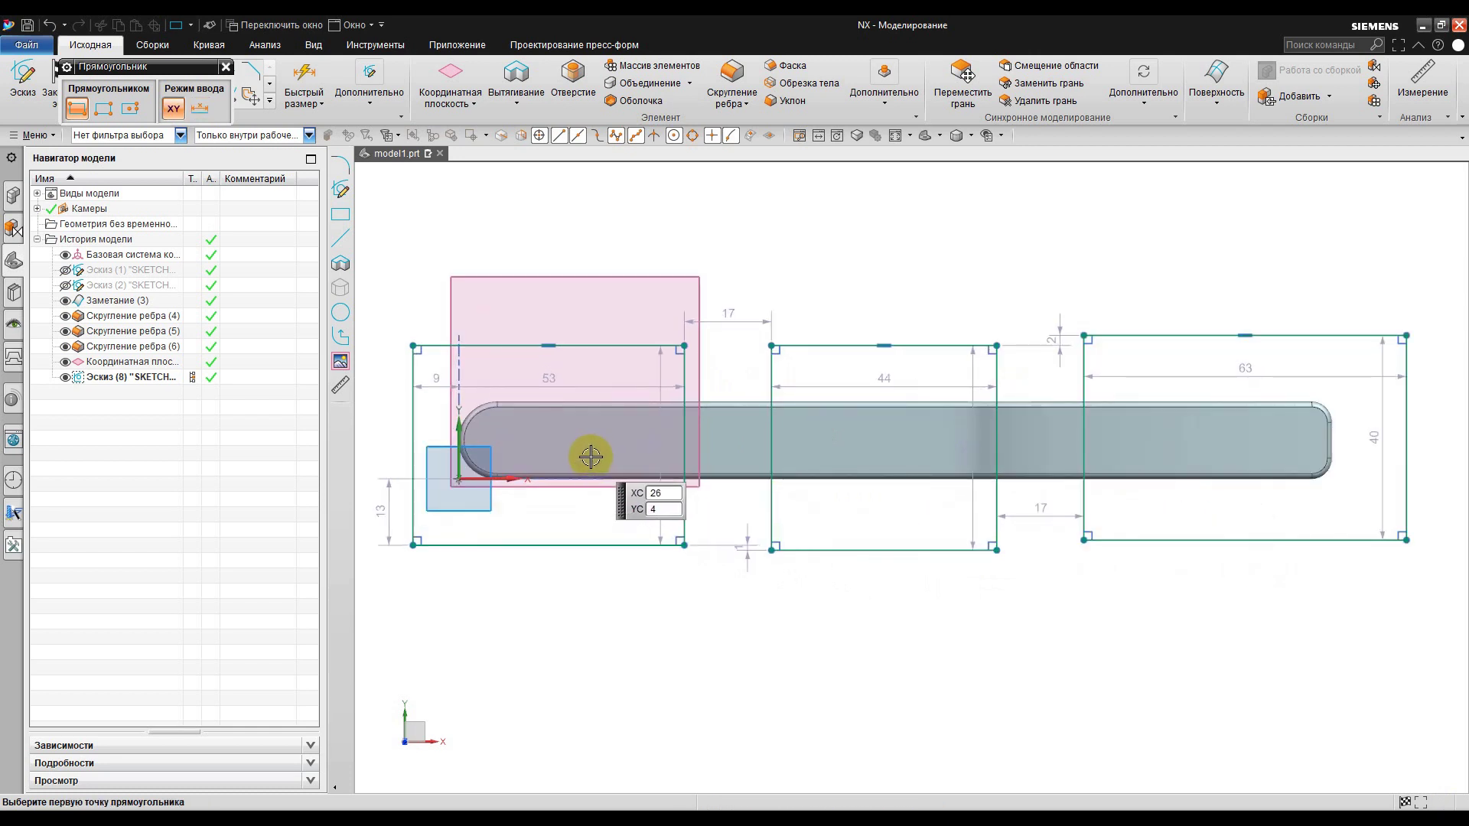
click(225, 68)
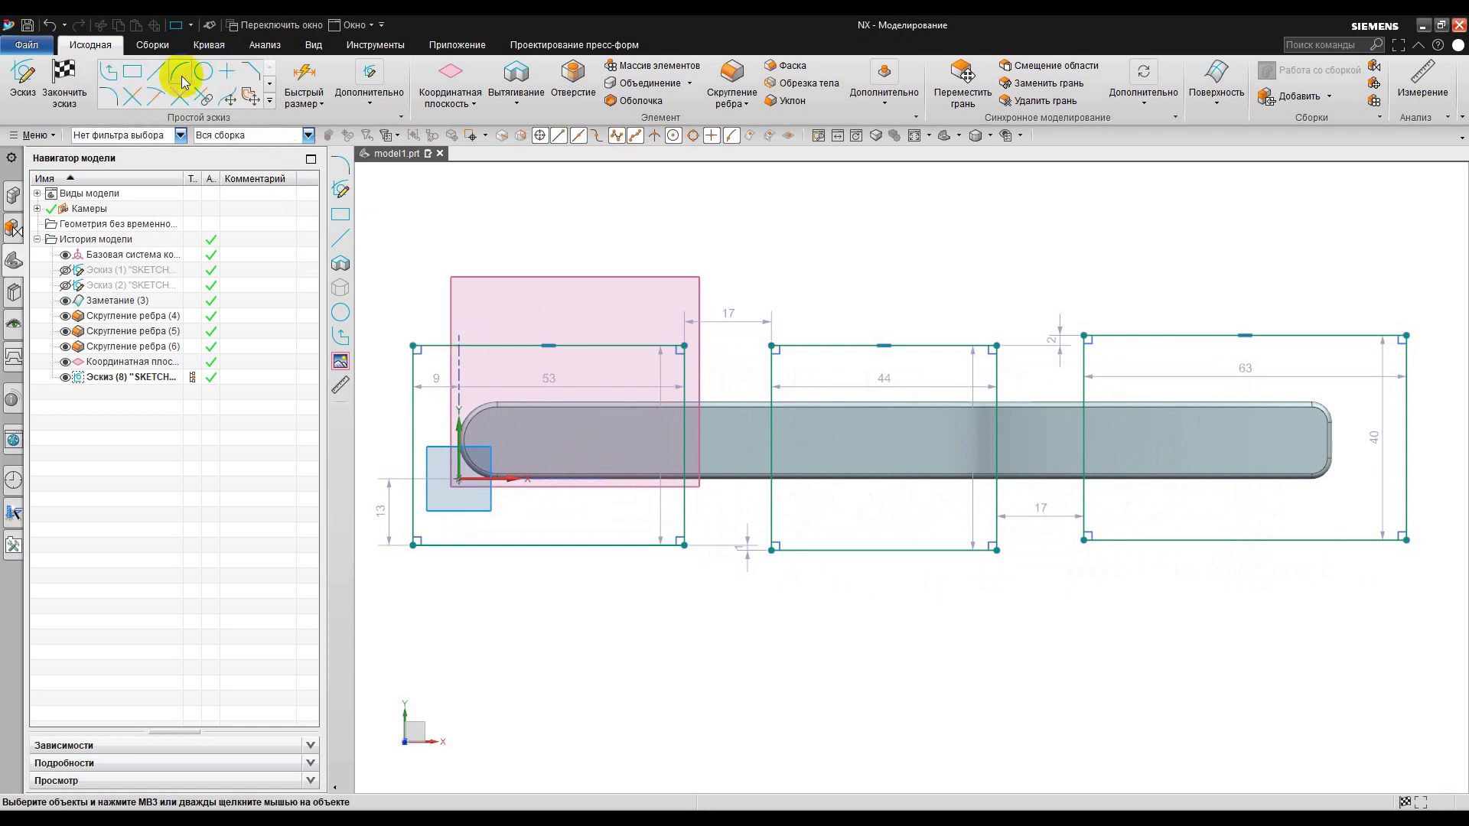
click(72, 82)
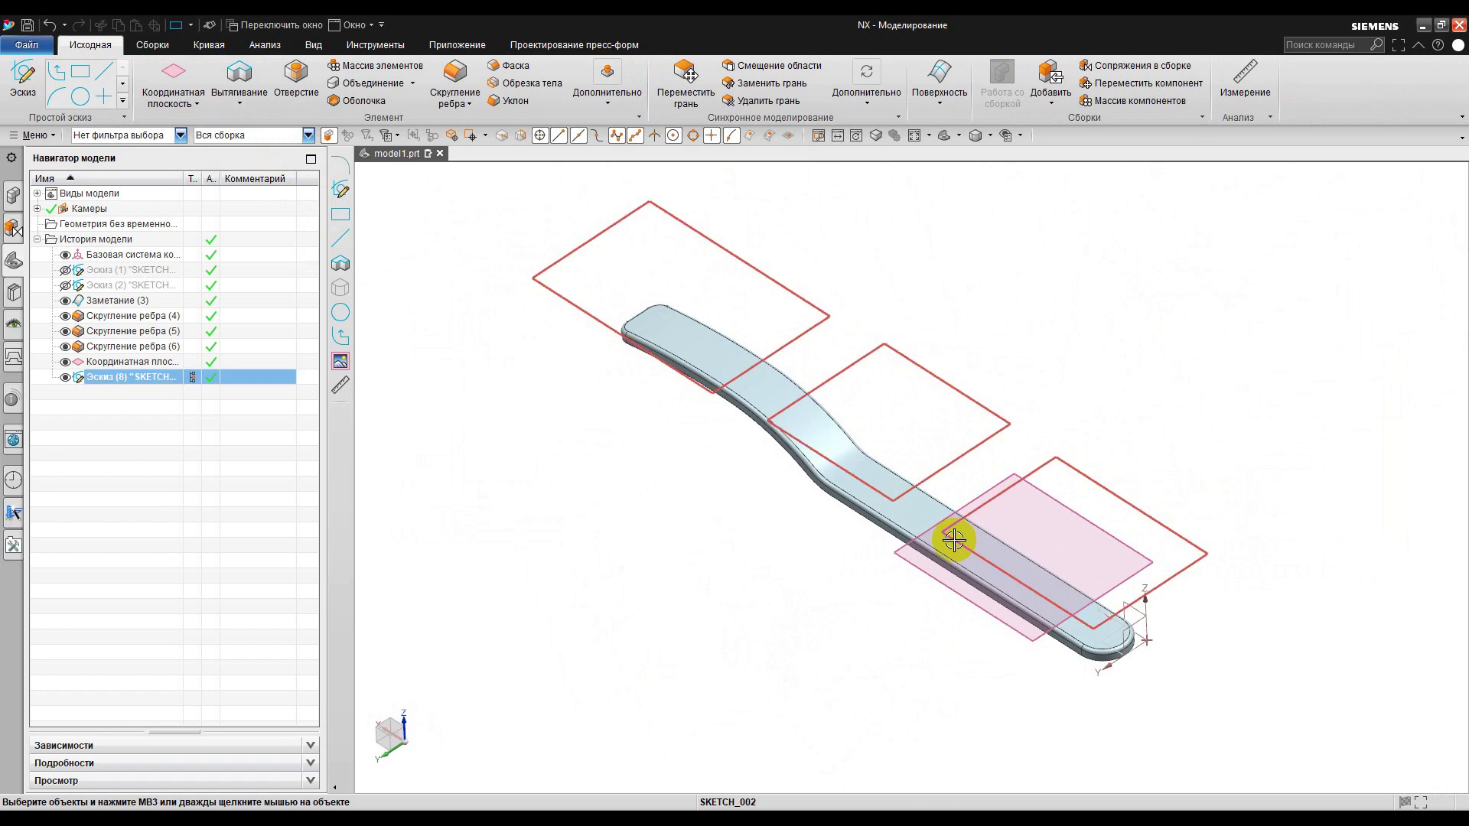
Step: Switch to the Manufacturing application and show the list of machining operations
click(26, 45)
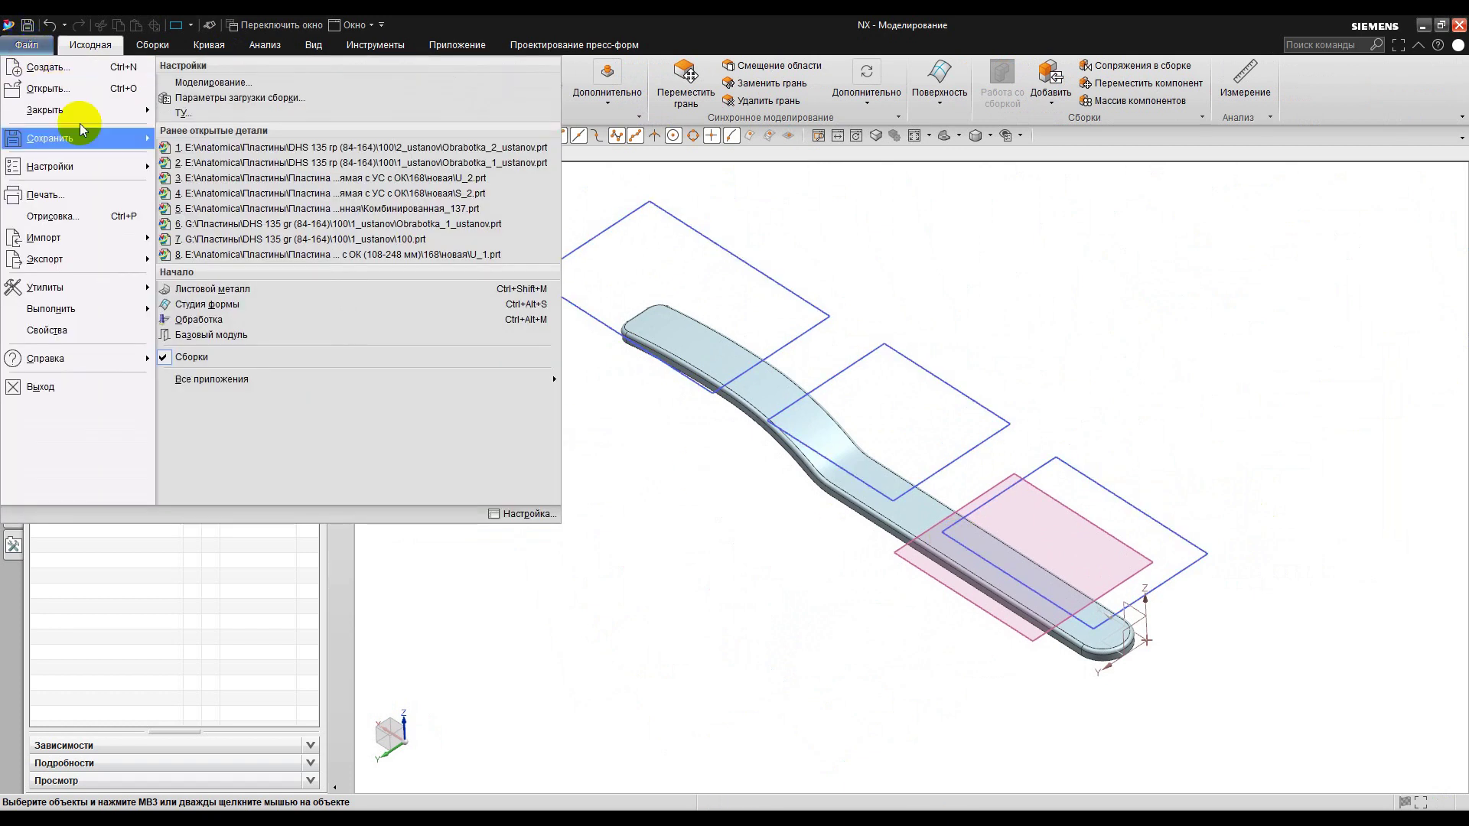
click(217, 321)
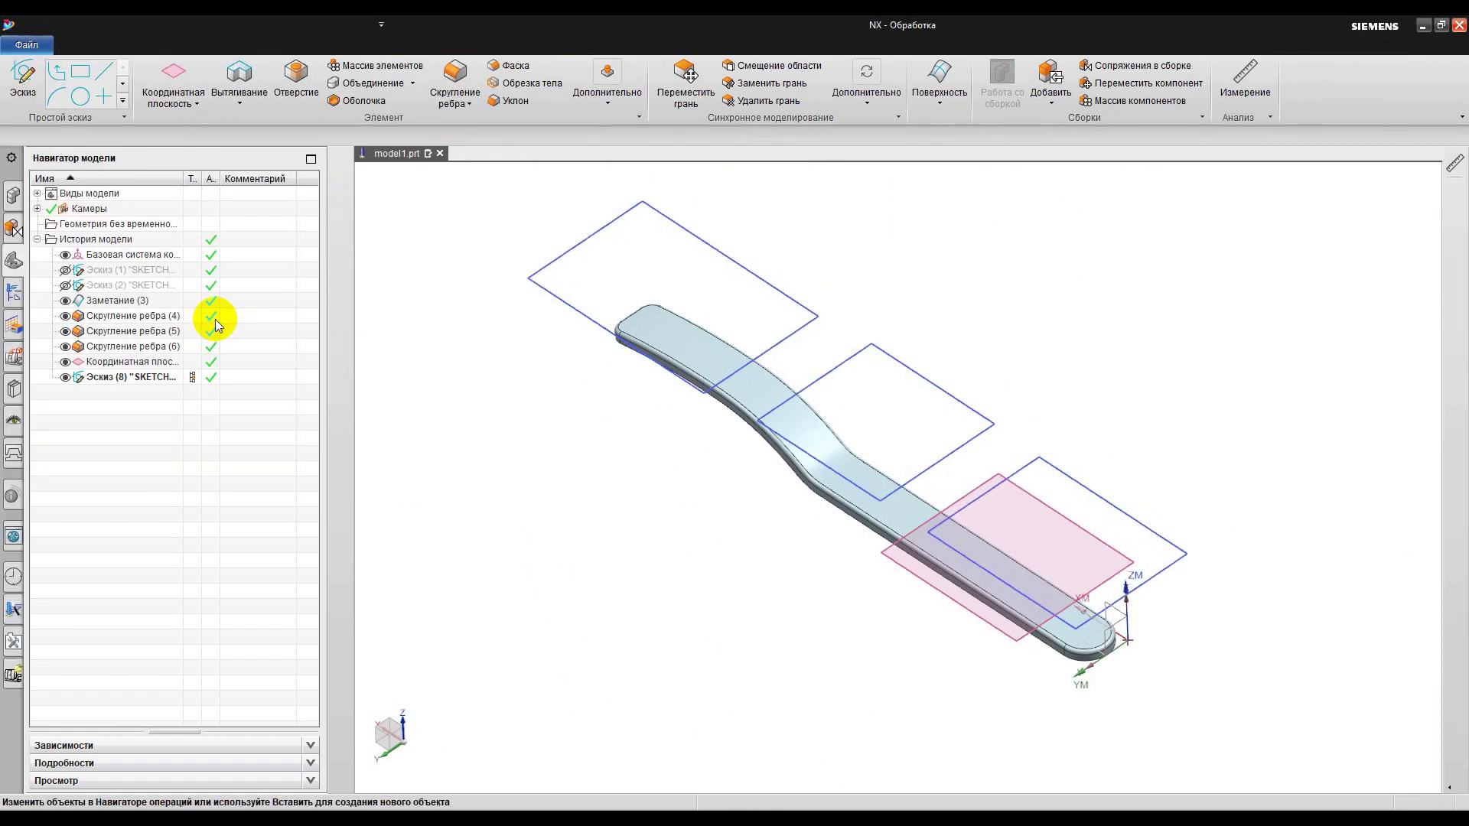
click(13, 292)
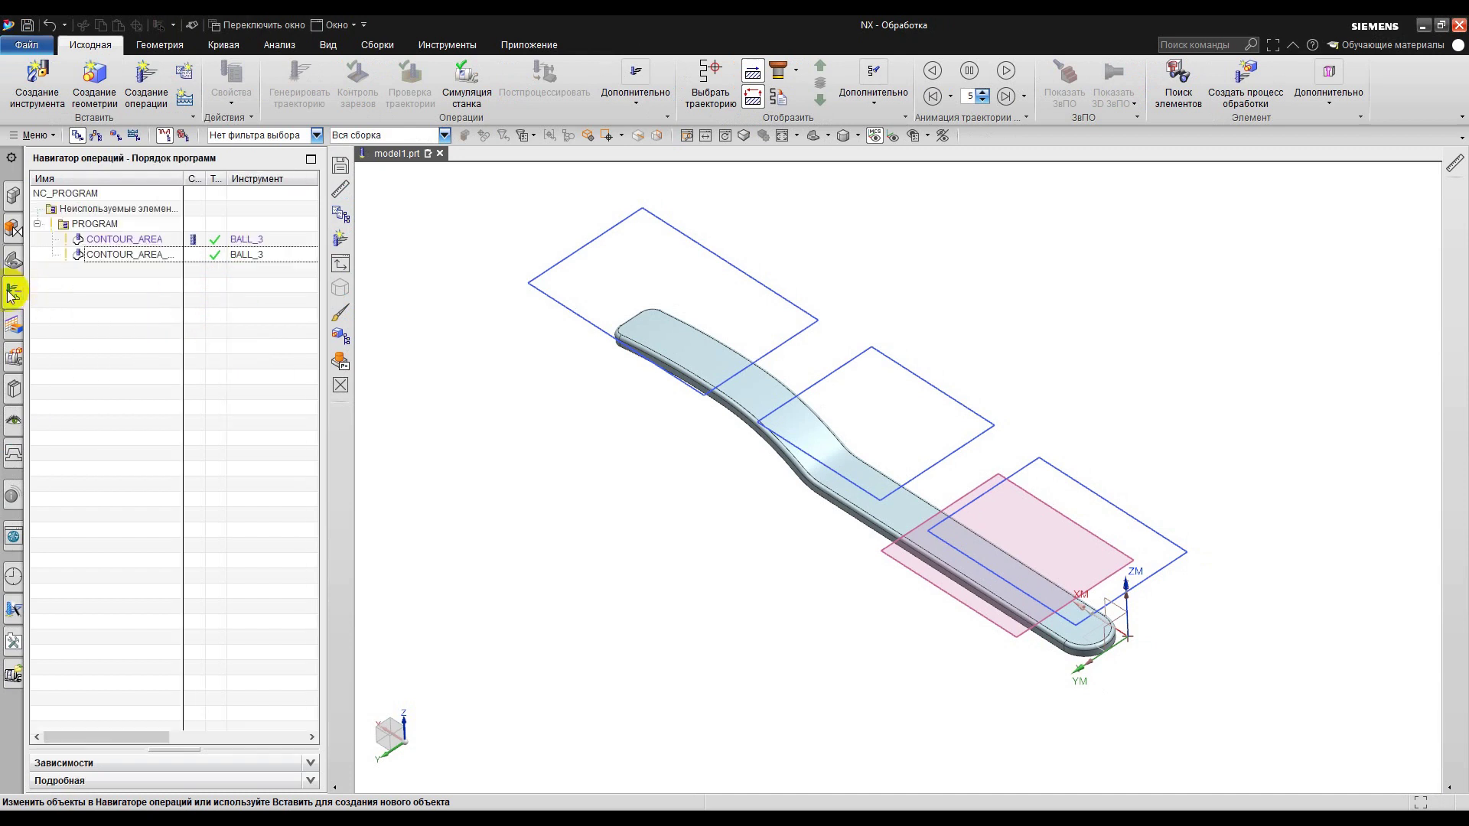
Step: Delete the copied contour area operation and open the original CONTOUR_AREA operation for editing
click(120, 239)
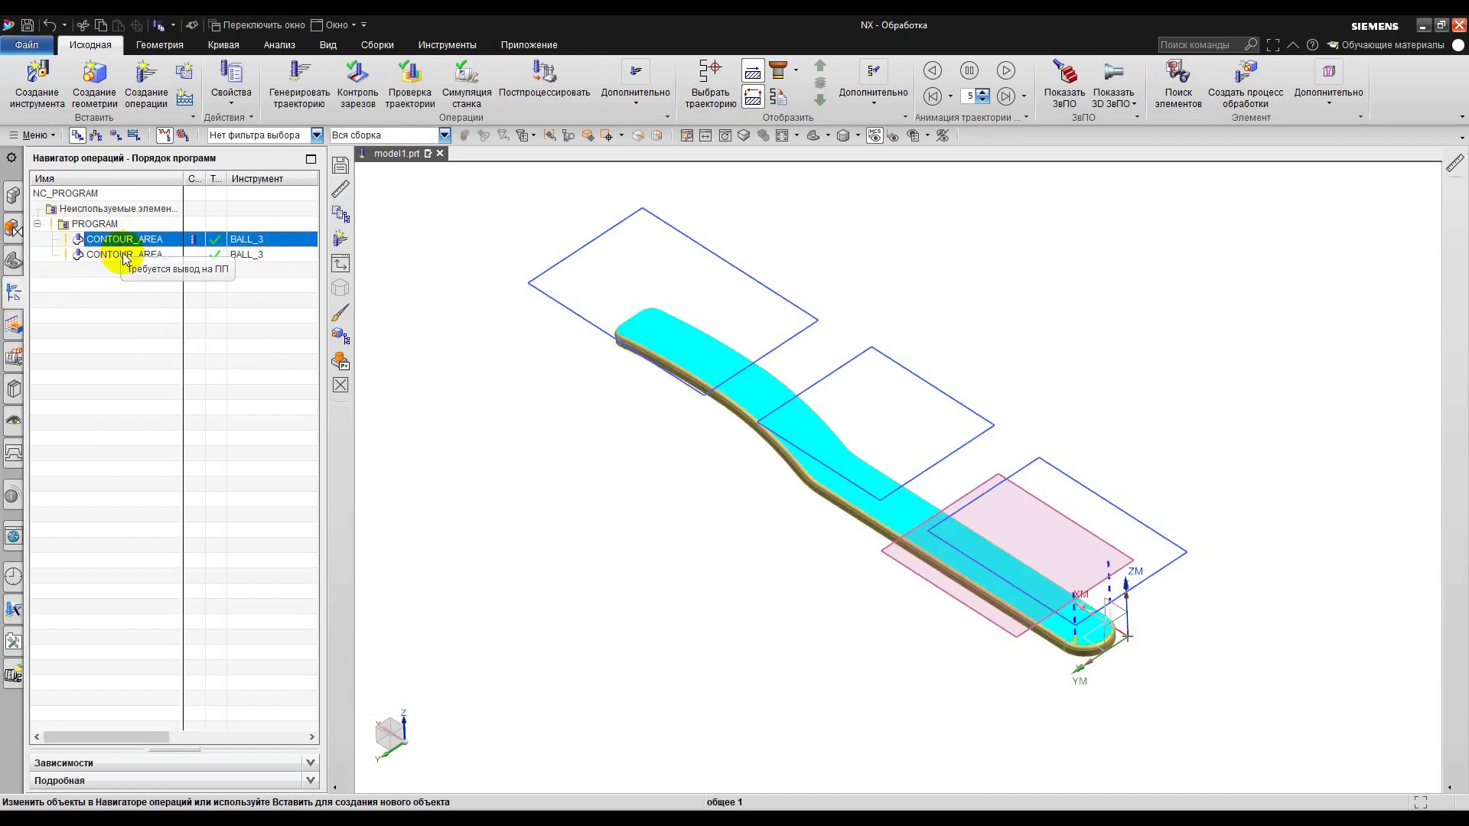
click(124, 257)
right_click(124, 258)
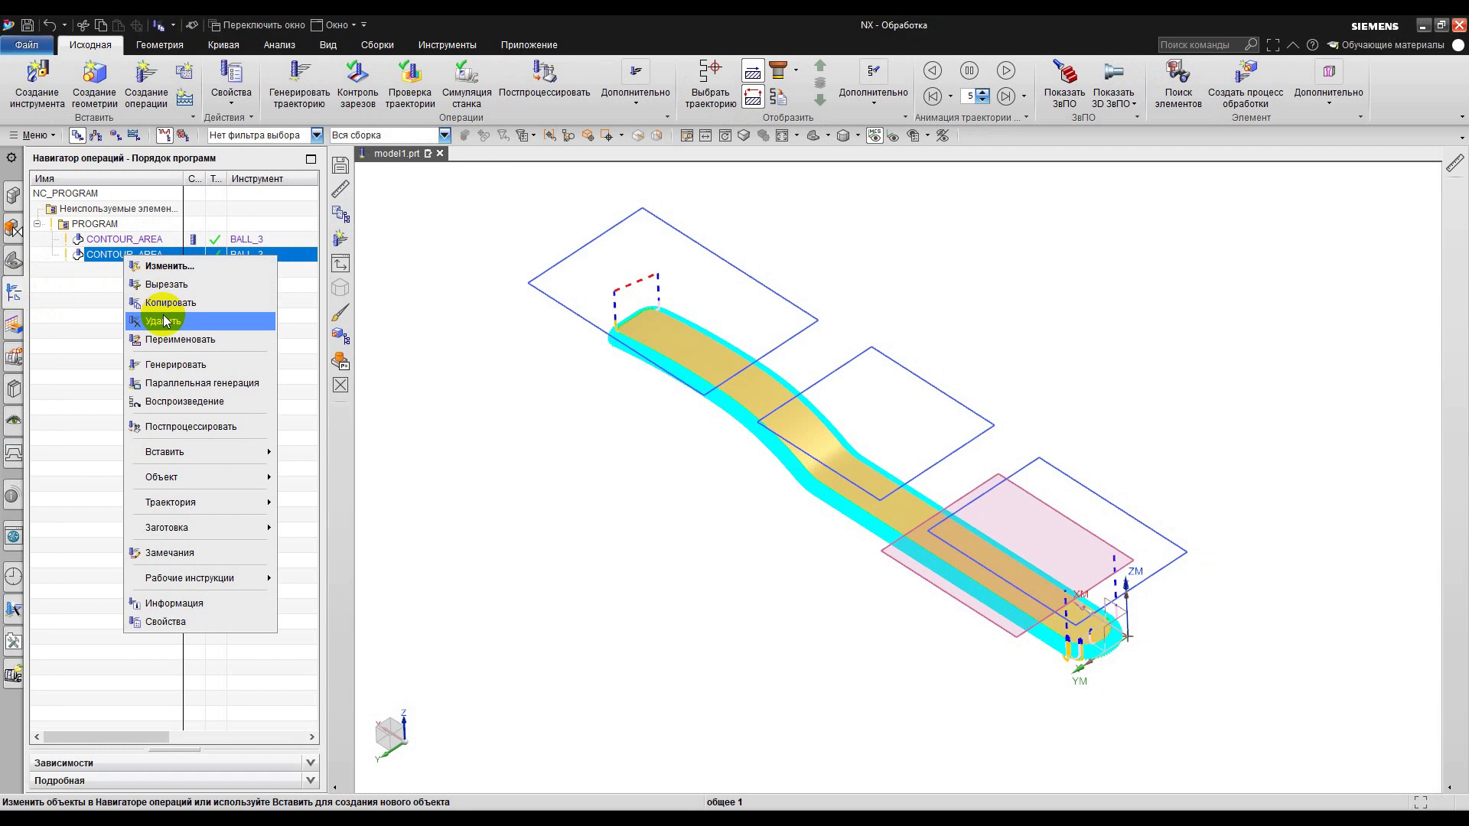
click(165, 320)
double_click(129, 243)
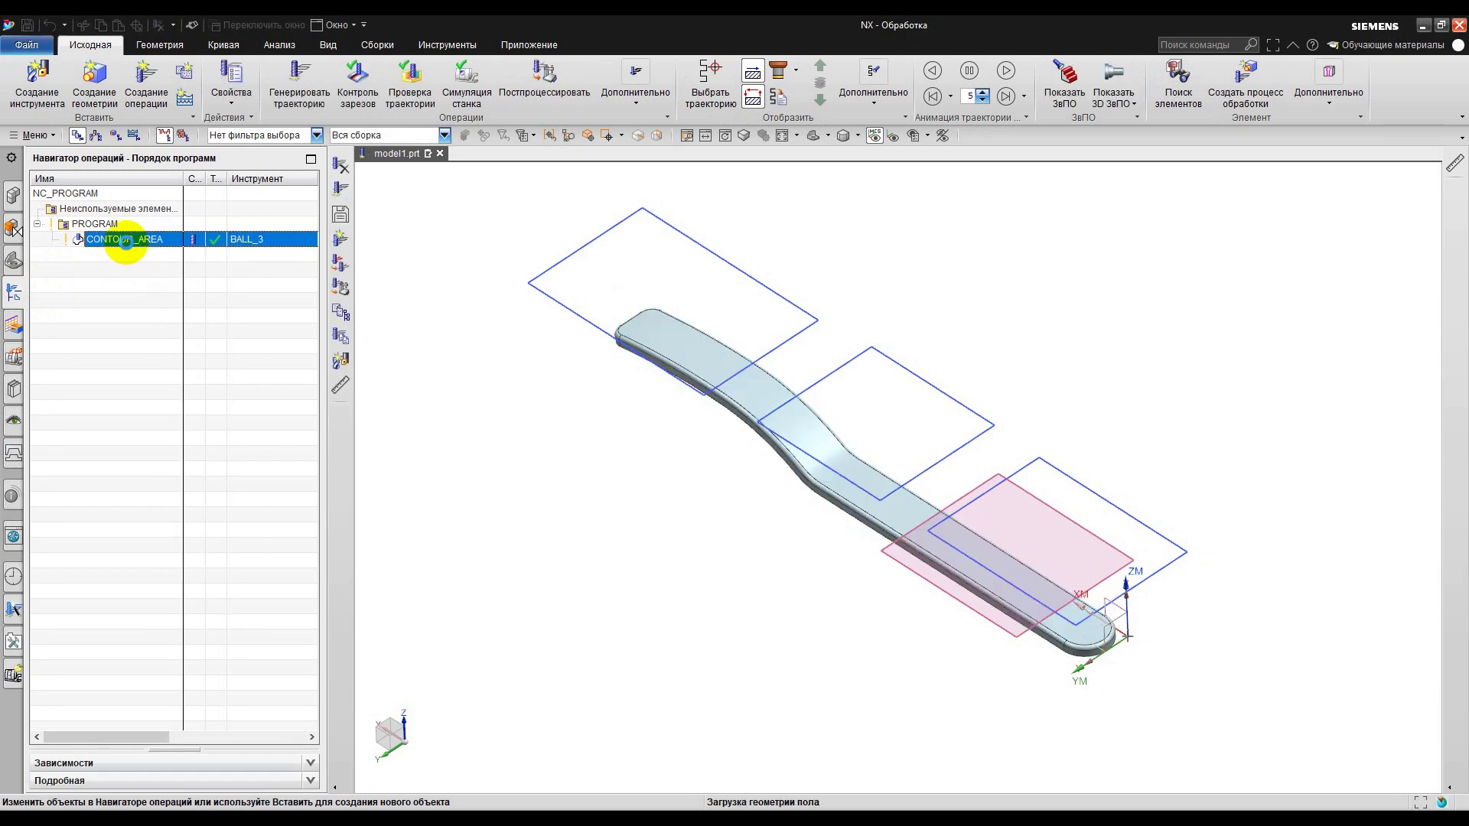
Step: Define a trim boundary from the four curves of the rectangle farthest from the machining coordinate system, trimming inside (Внутри), and generate the toolpath
middle_drag(798, 442, 833, 472)
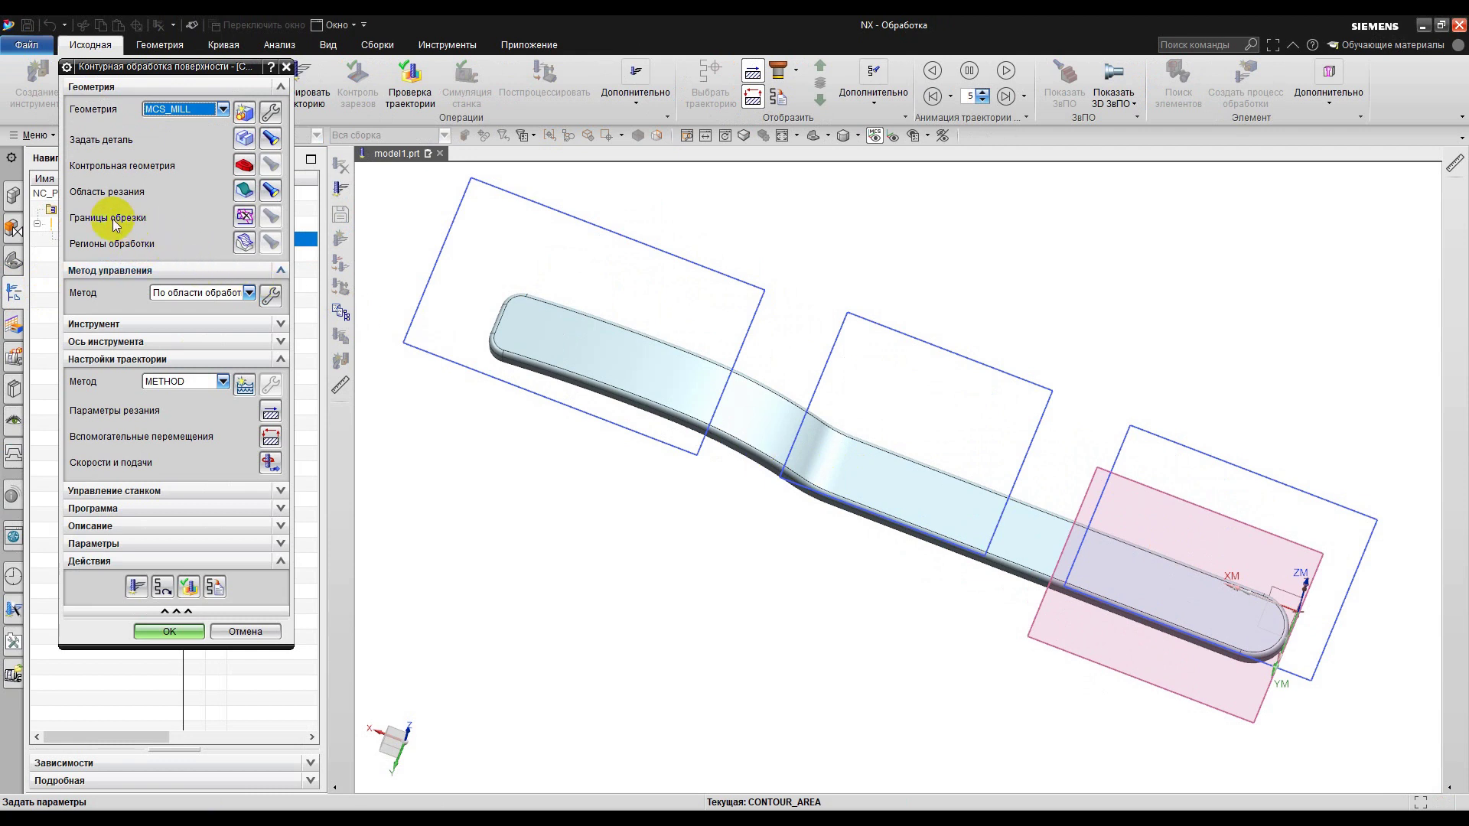
click(244, 218)
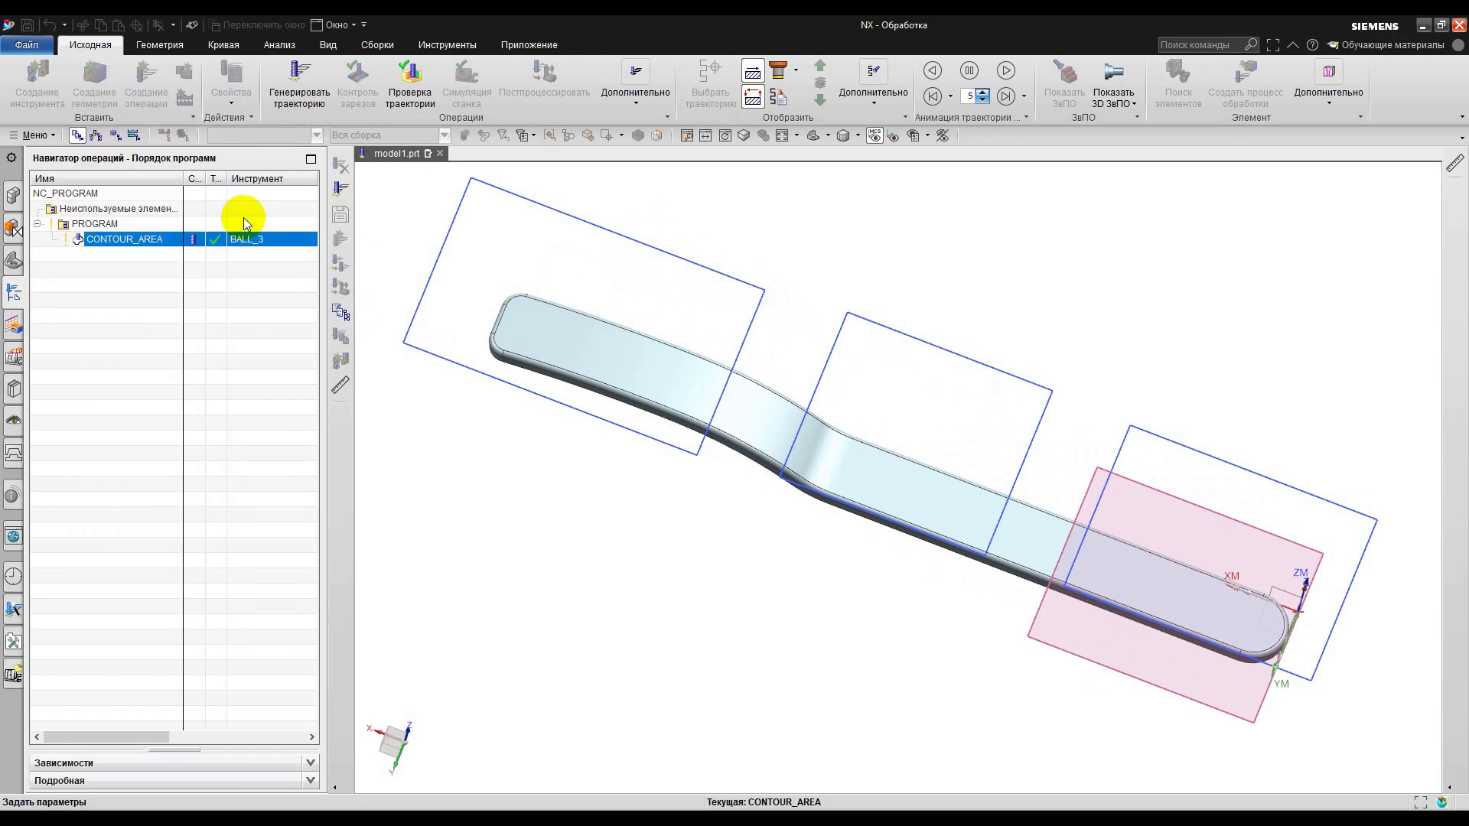
click(221, 112)
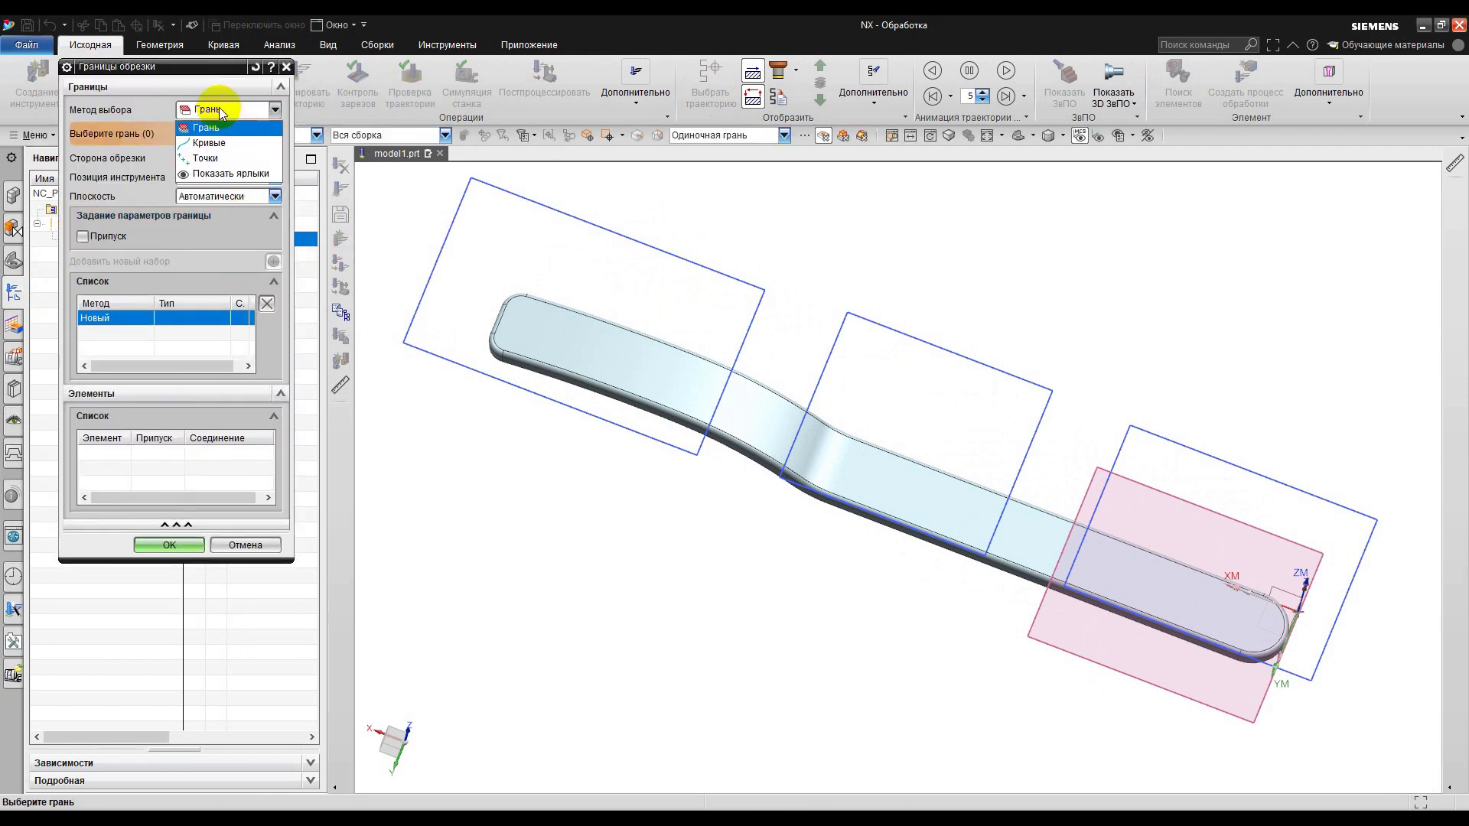
click(216, 136)
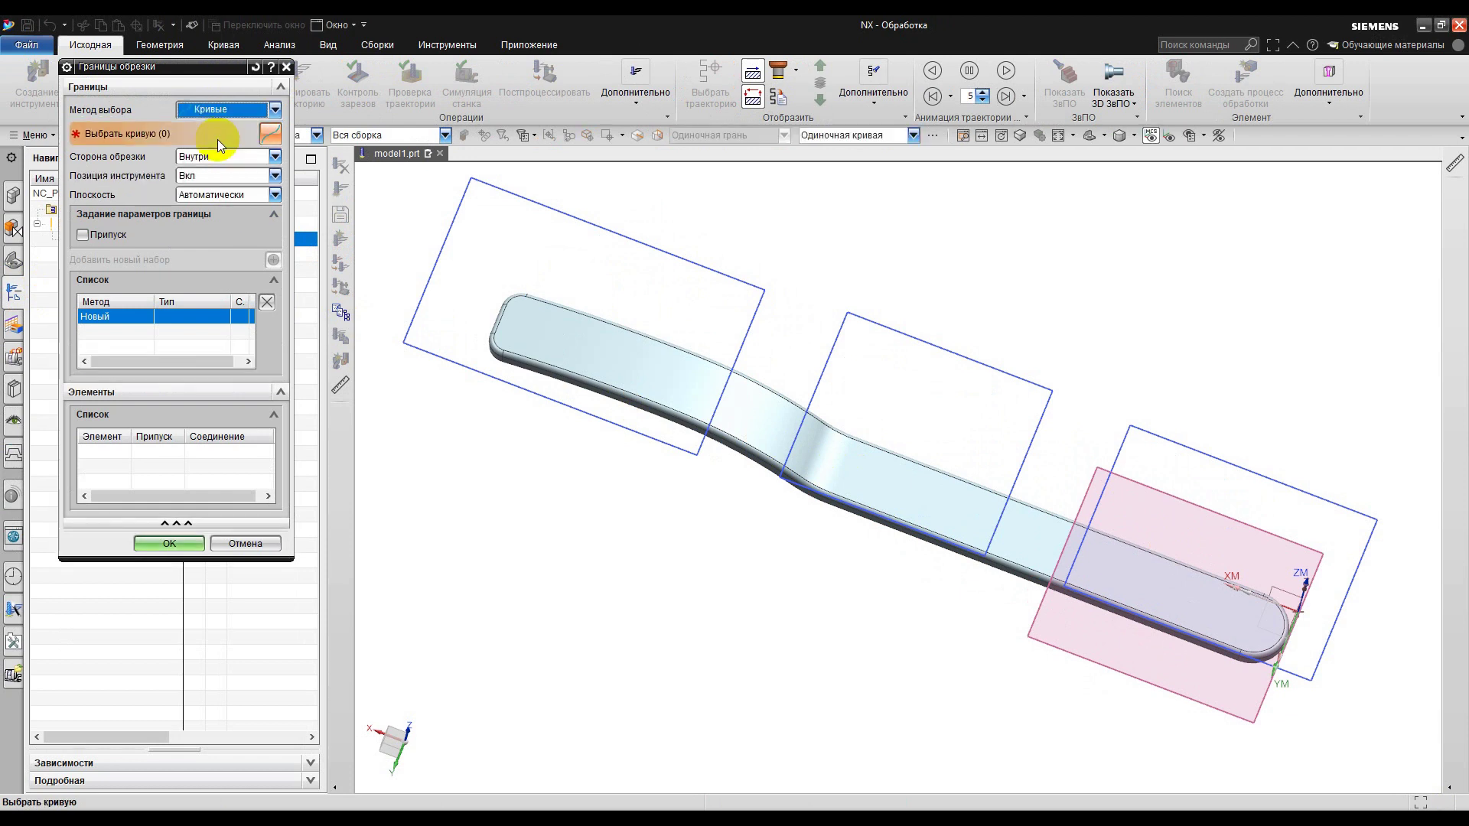
click(555, 207)
click(464, 197)
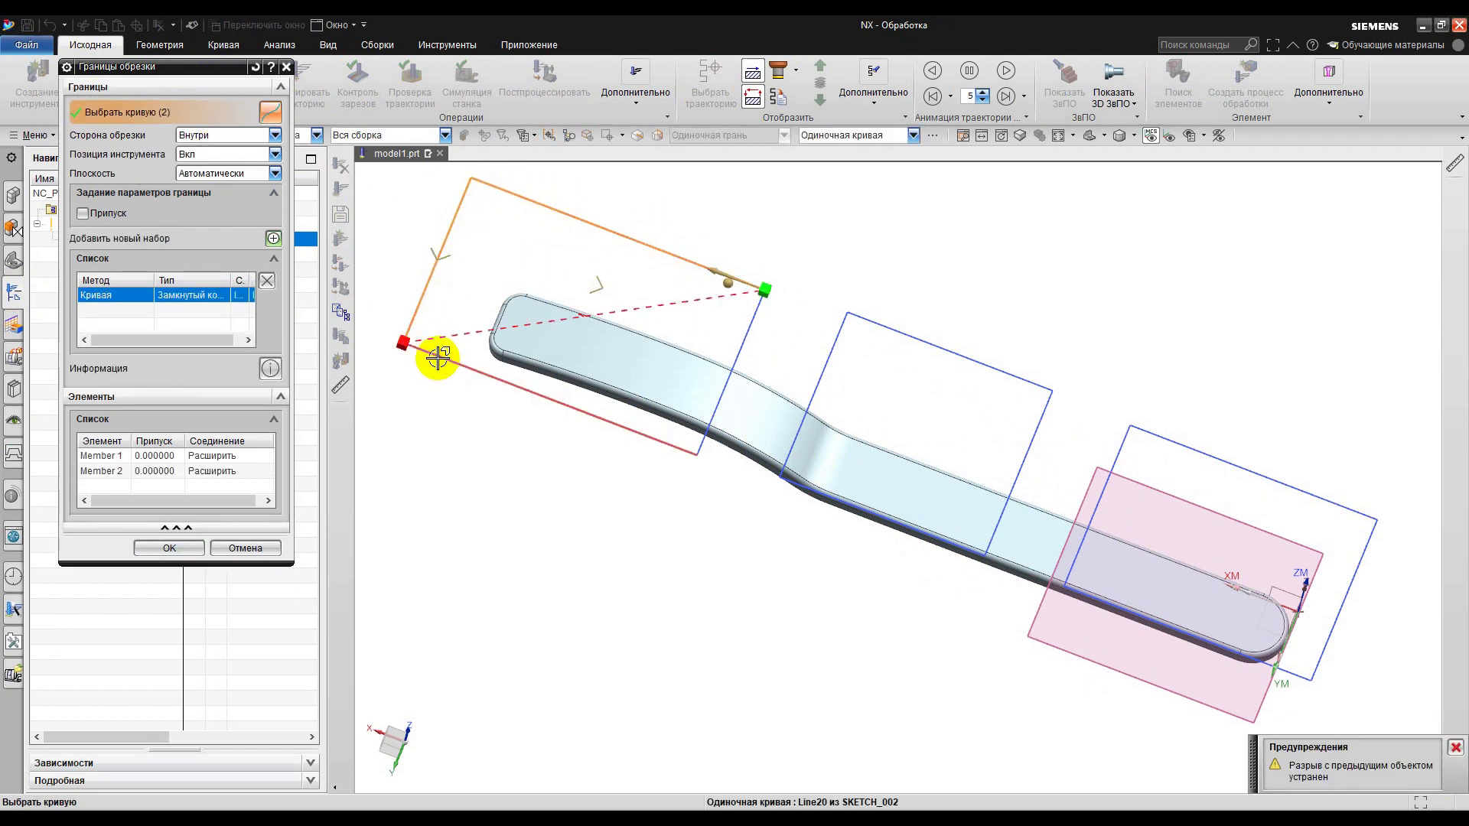
click(654, 439)
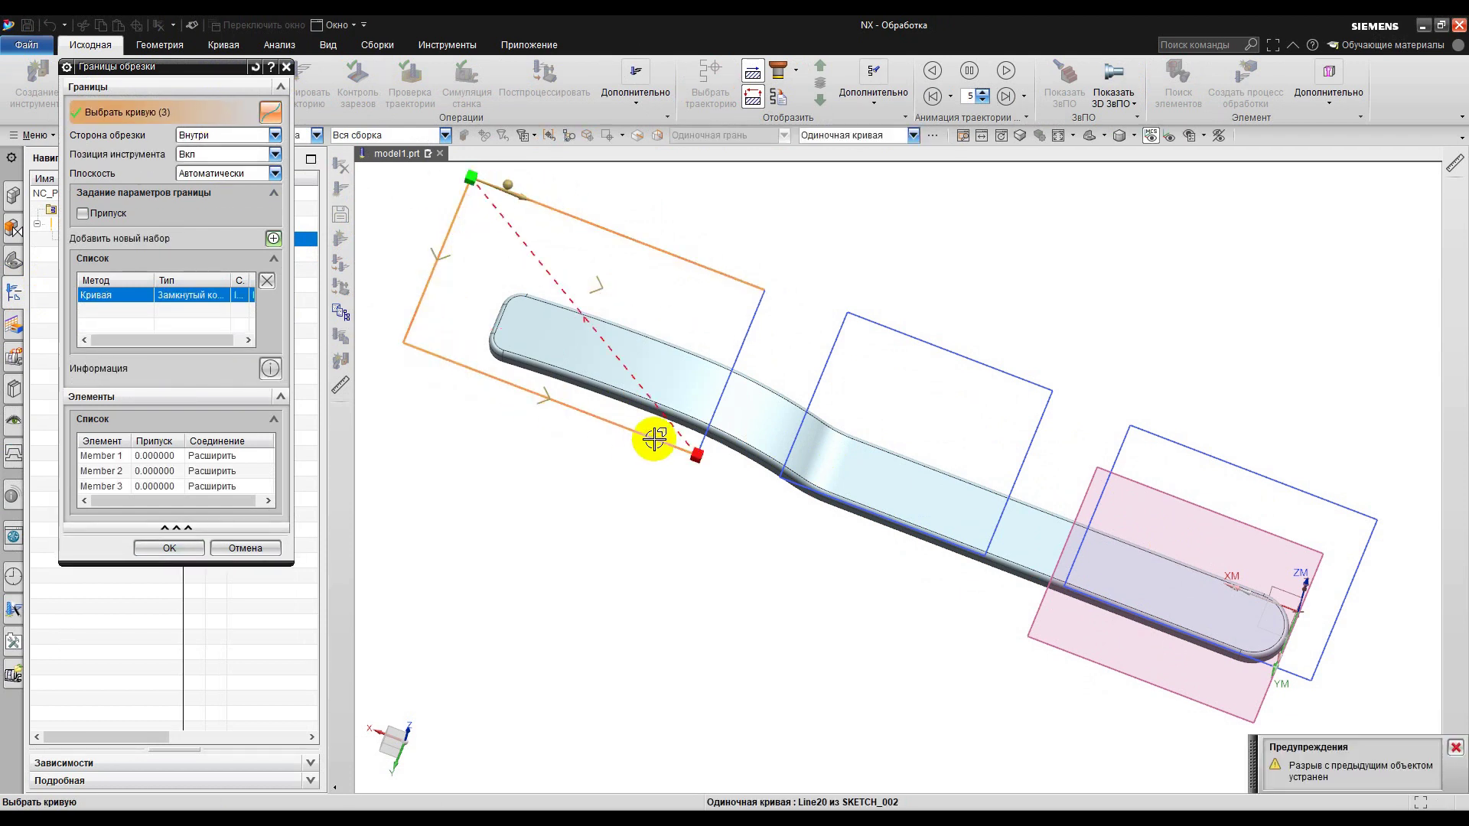
click(716, 405)
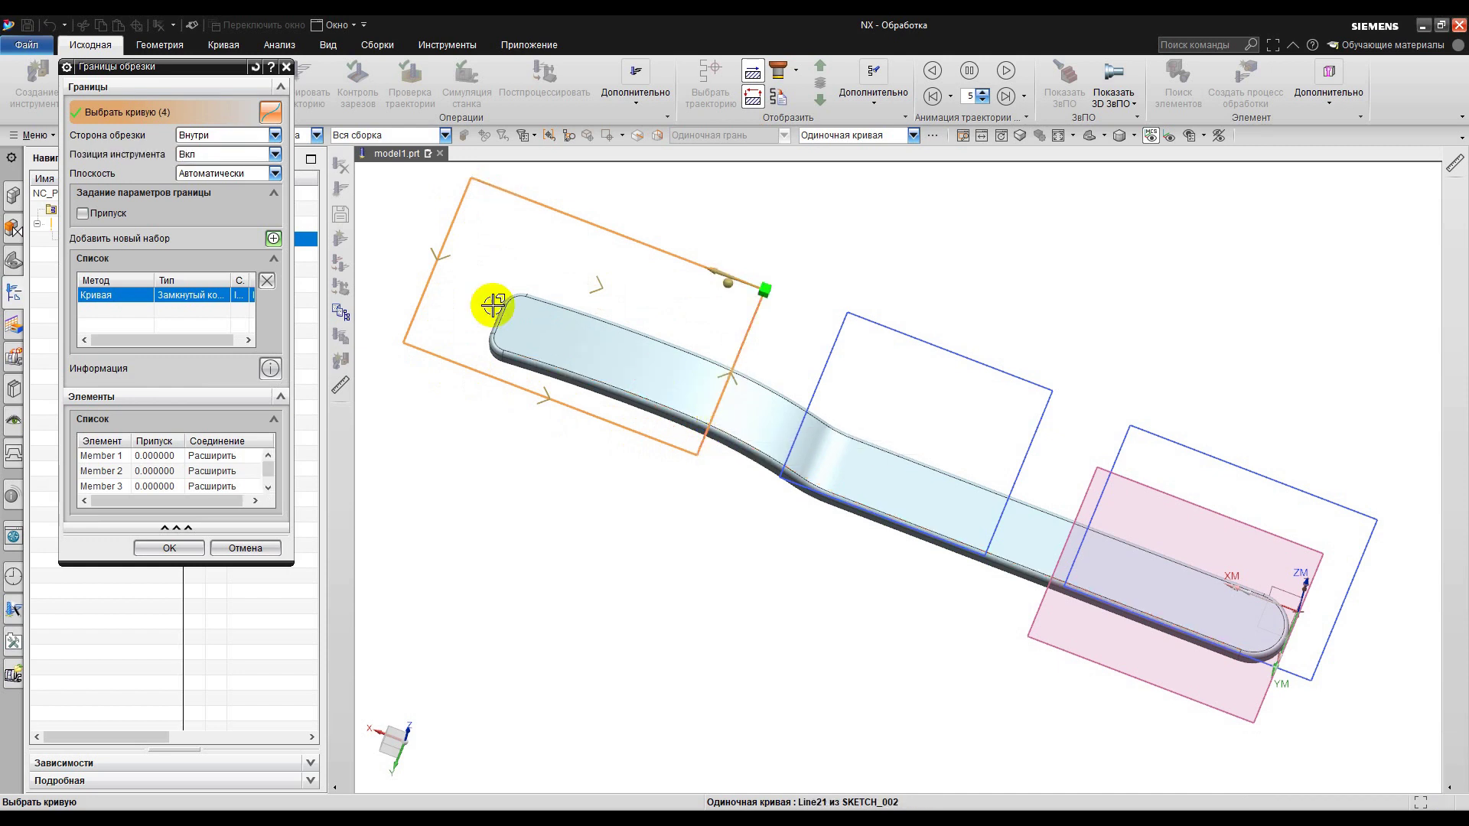
click(233, 170)
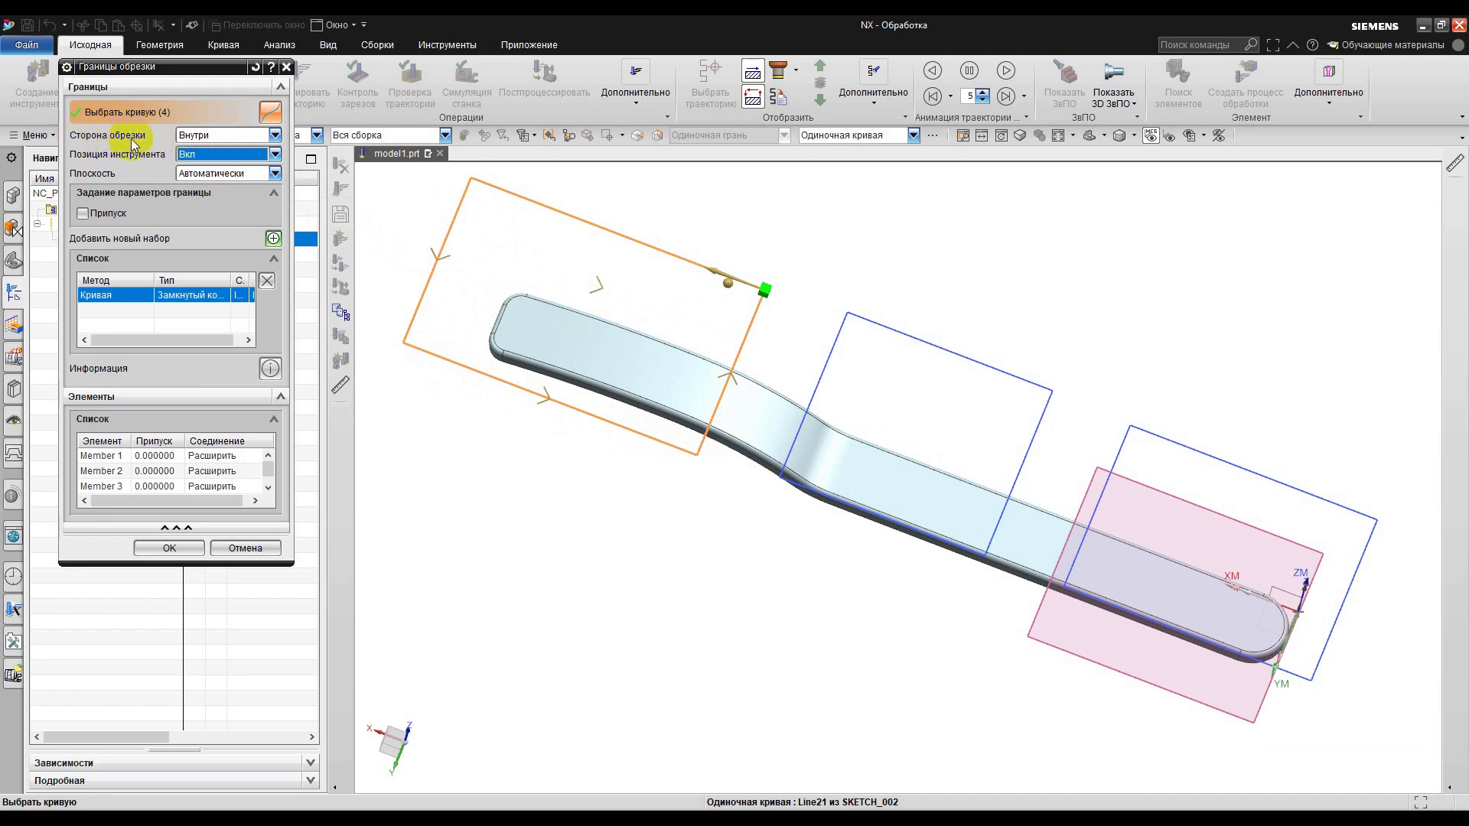
click(184, 549)
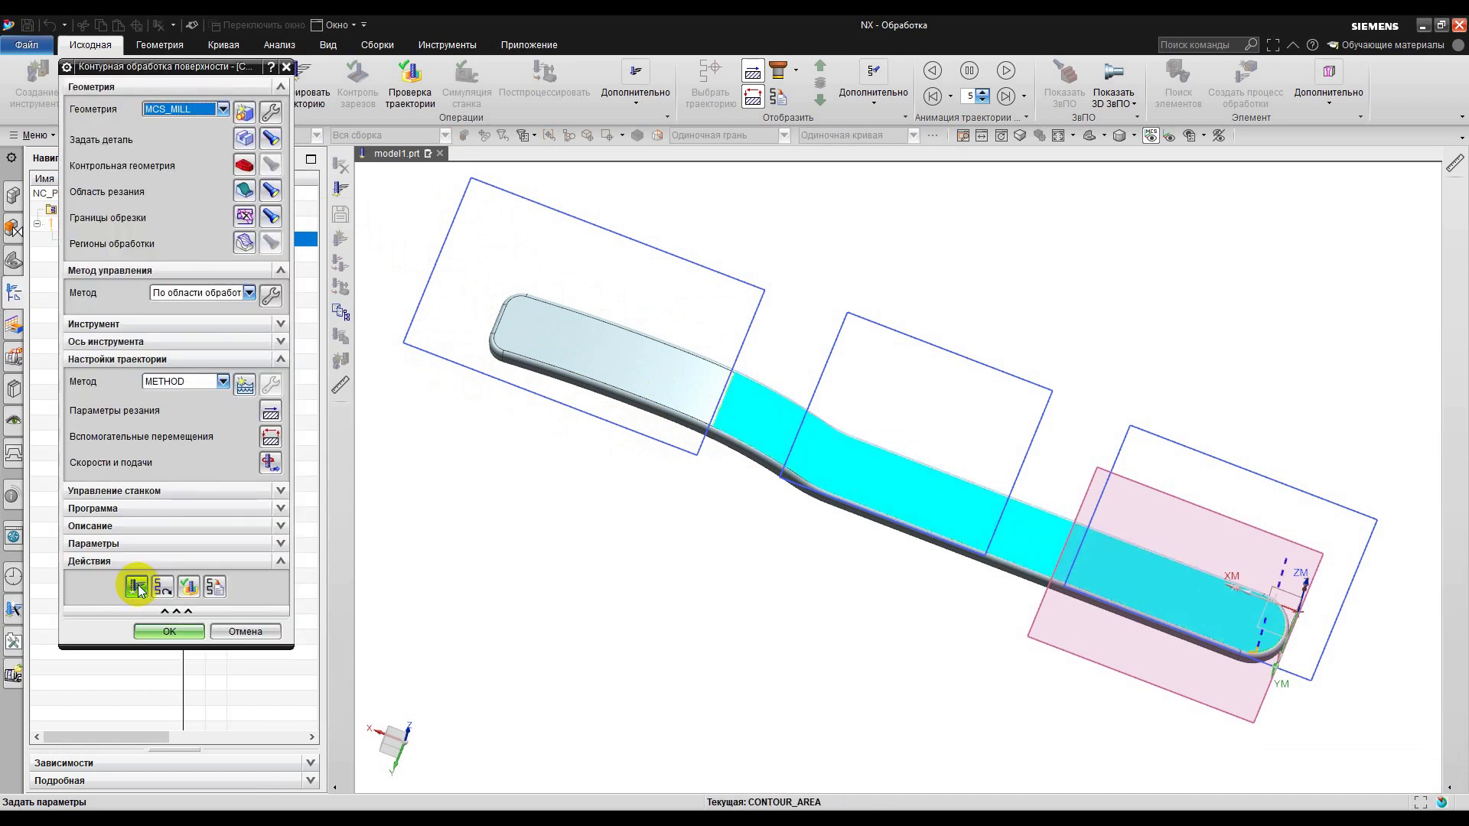
Step: Set the trim side of the boundary to outside (Снаружи) and regenerate the toolpath
middle_drag(827, 471, 830, 427)
scroll(1249, 640, up, 5)
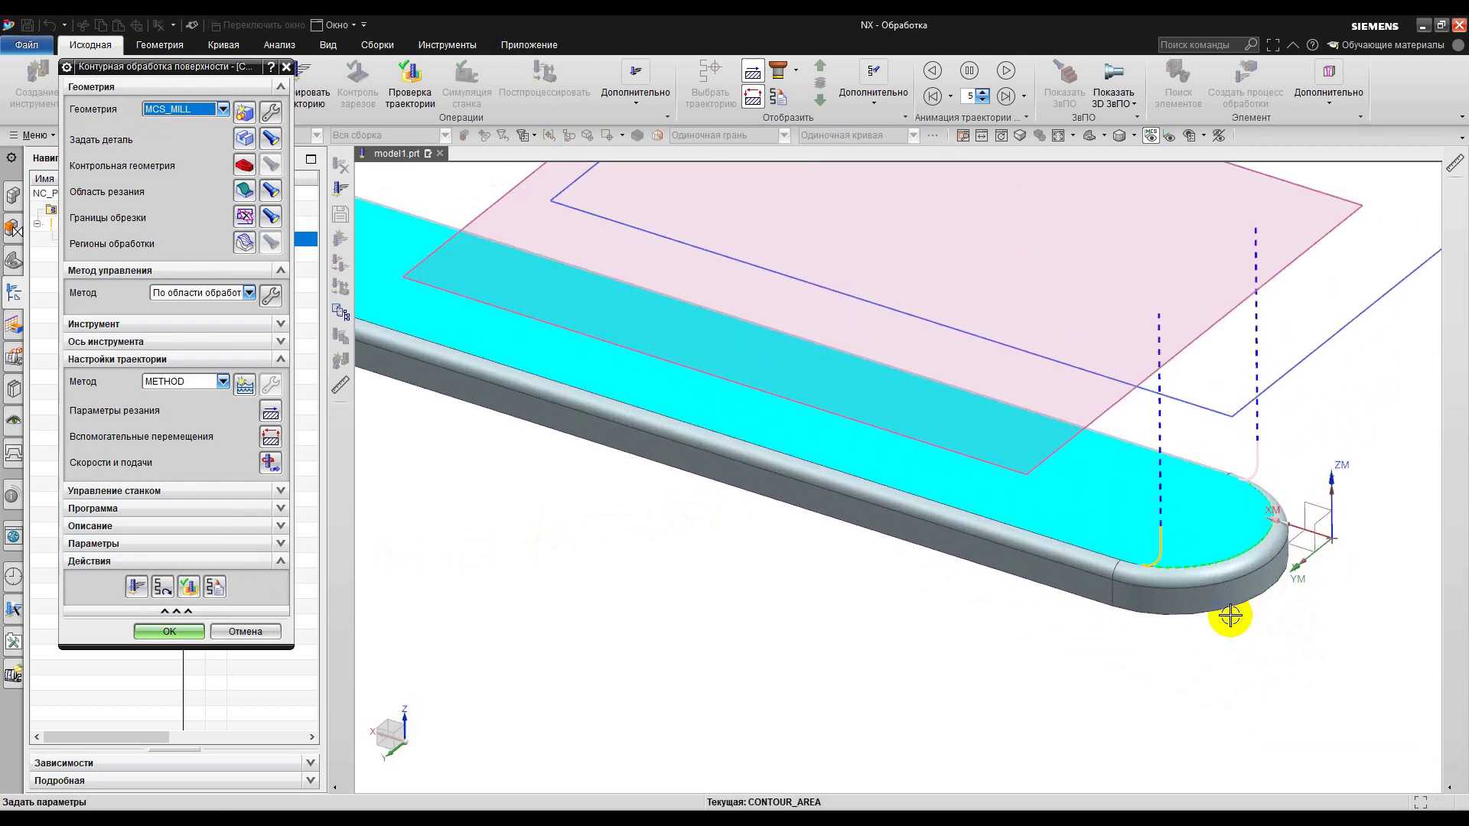
mouse_move(1198, 562)
middle_down()
mouse_move(1210, 541)
mouse_move(1186, 574)
mouse_move(1190, 603)
mouse_move(1202, 567)
middle_up()
scroll(1205, 597, down, 8)
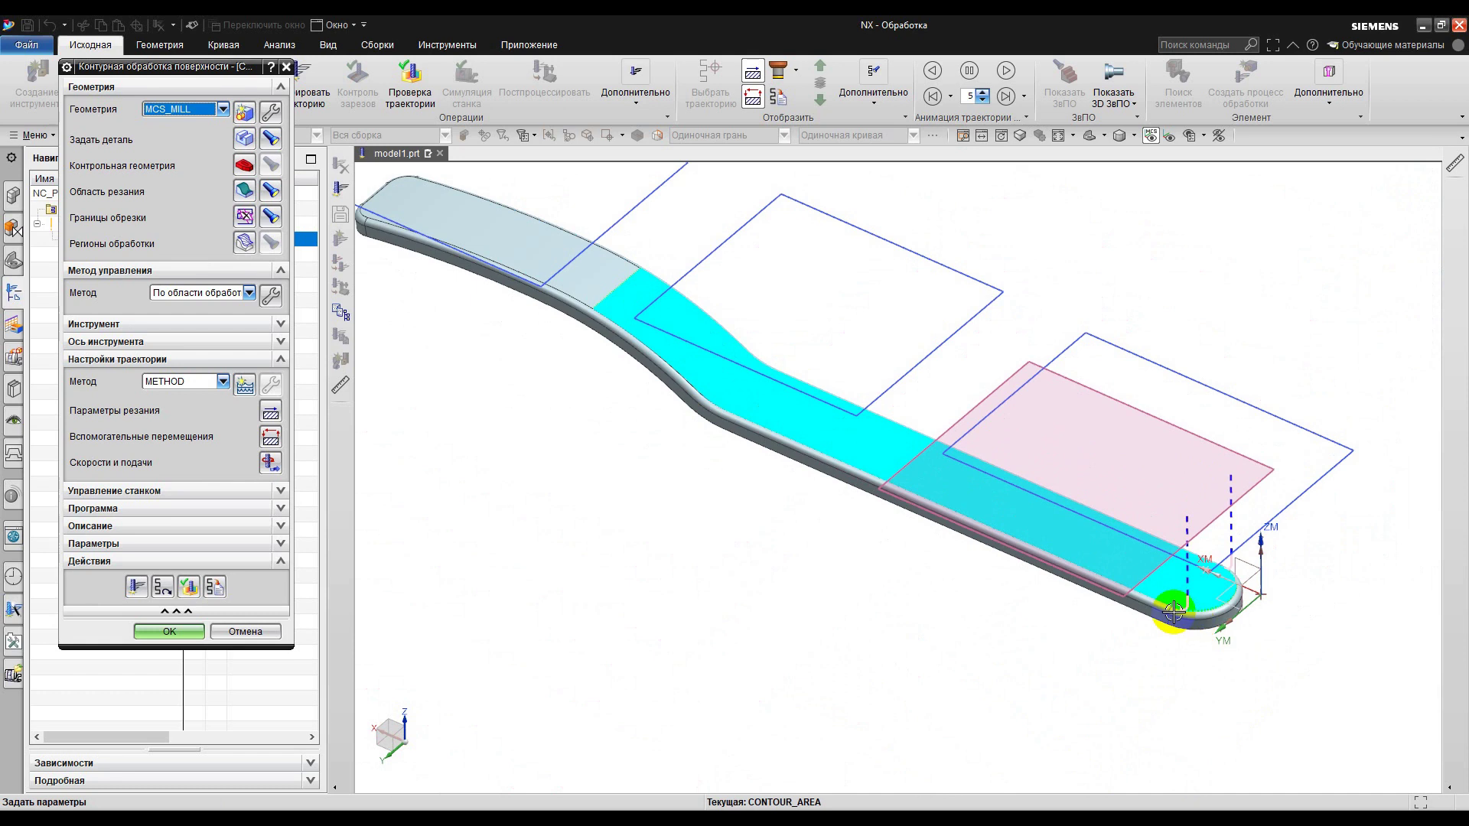
scroll(859, 493, down, 2)
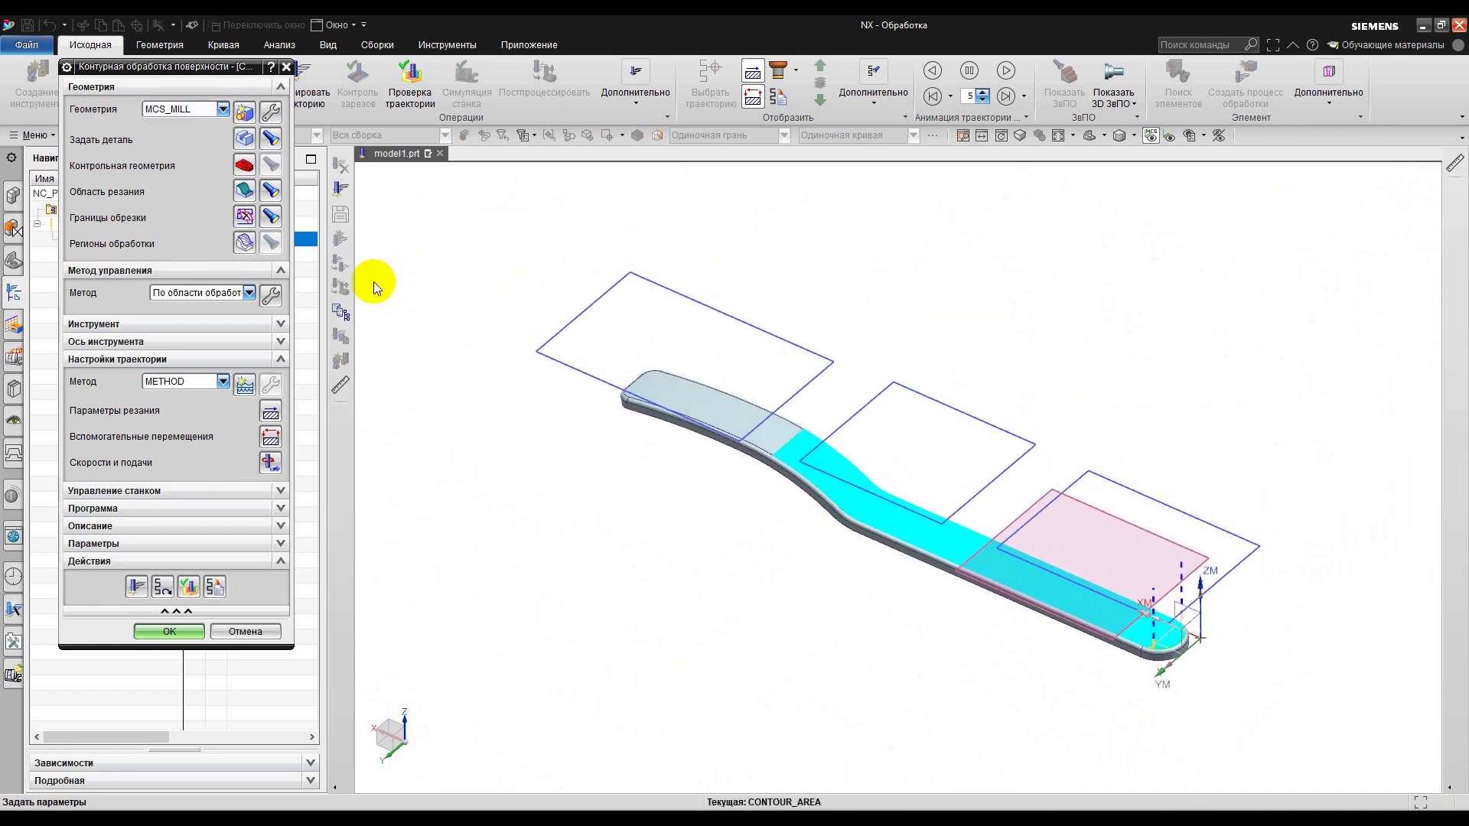
click(244, 218)
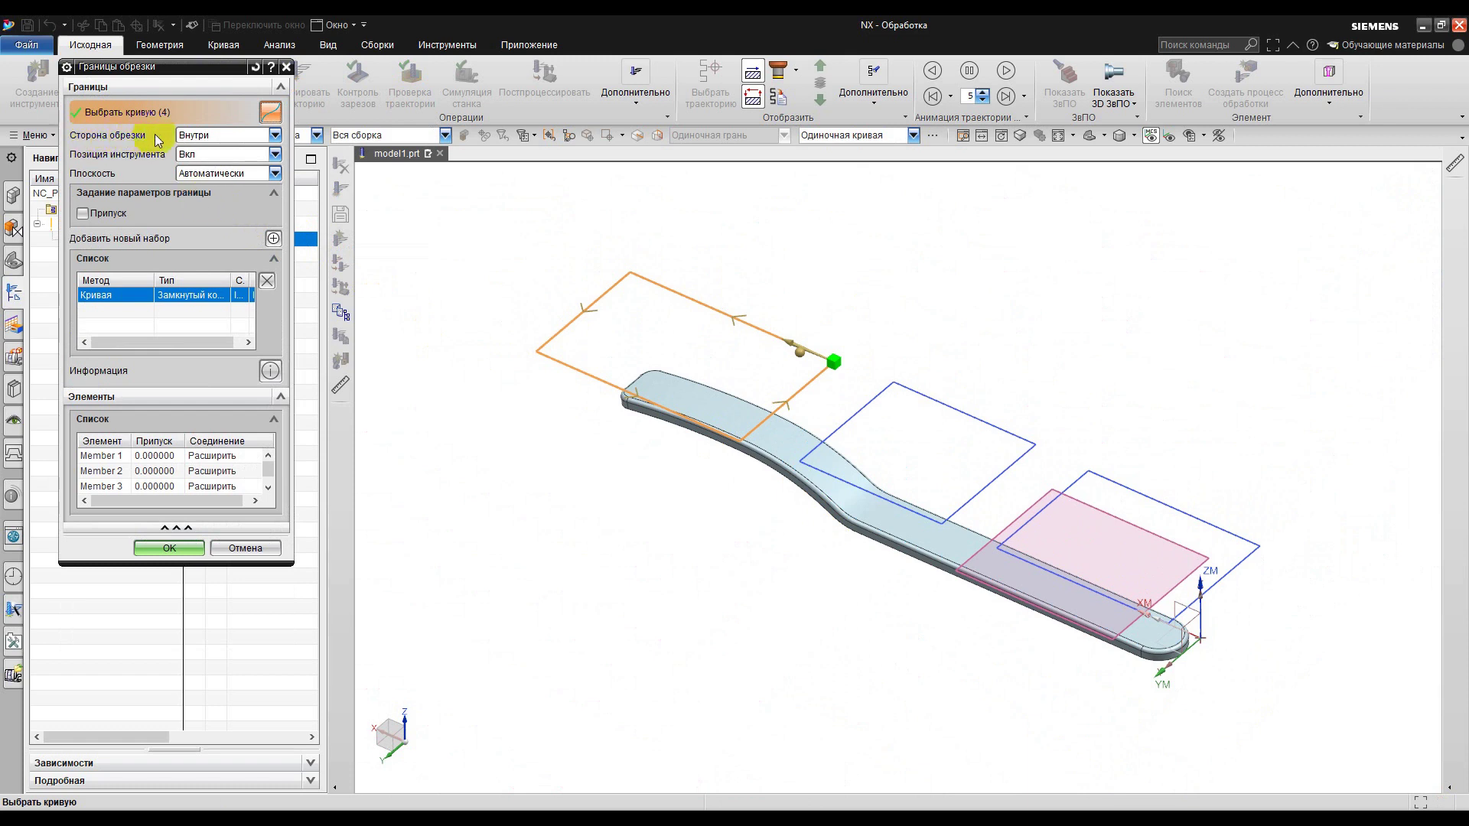
click(205, 163)
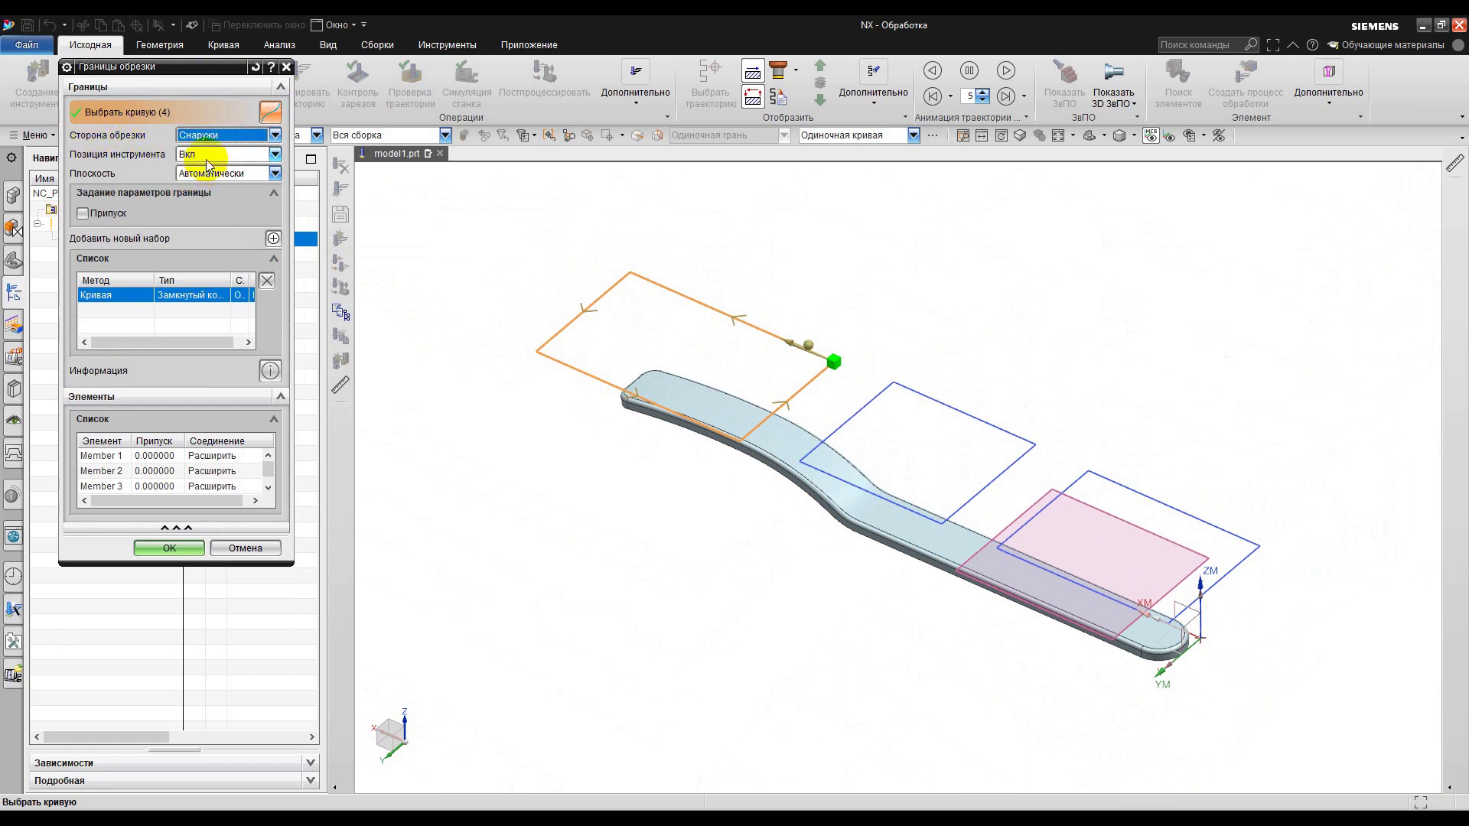
click(186, 550)
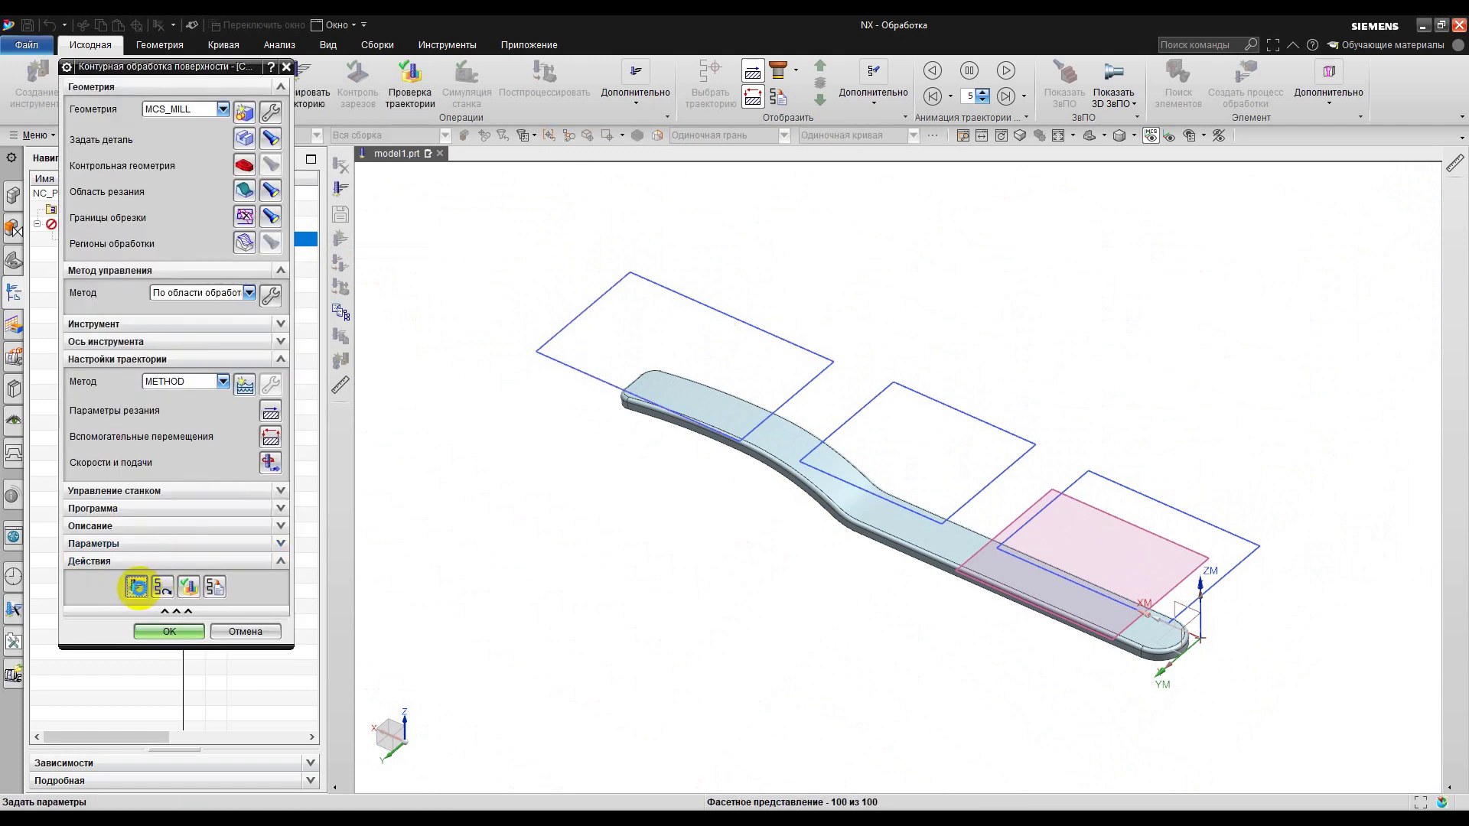
click(138, 586)
mouse_move(879, 515)
middle_down()
mouse_move(931, 492)
mouse_move(895, 590)
mouse_move(911, 535)
mouse_move(875, 492)
mouse_move(869, 515)
middle_up()
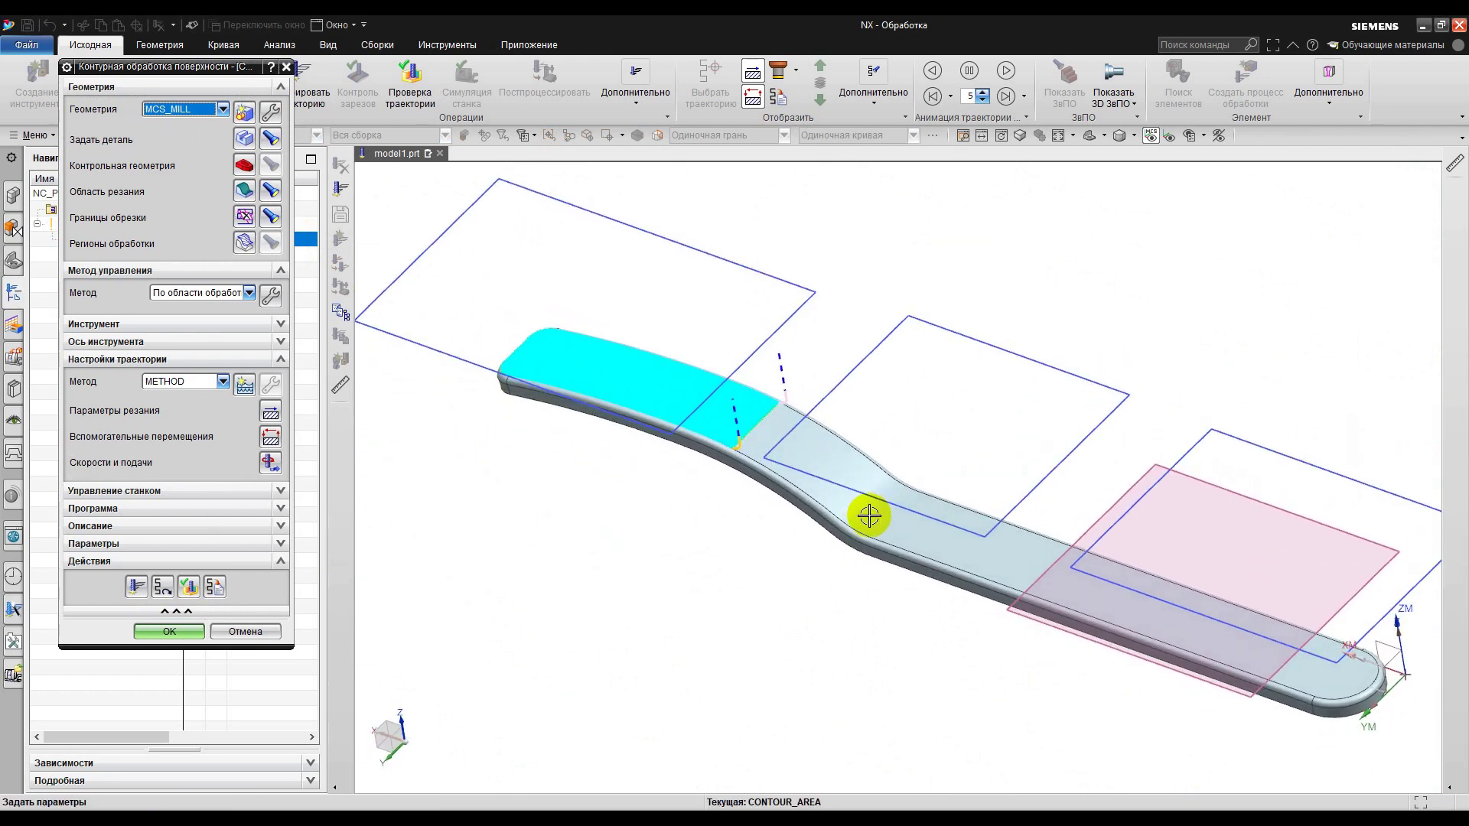
Step: Add a second trim boundary from the four curves of the rectangle nearest the machining coordinate system, trimming outside (Снаружи), and regenerate the toolpath
scroll(869, 515, down, 1)
click(245, 216)
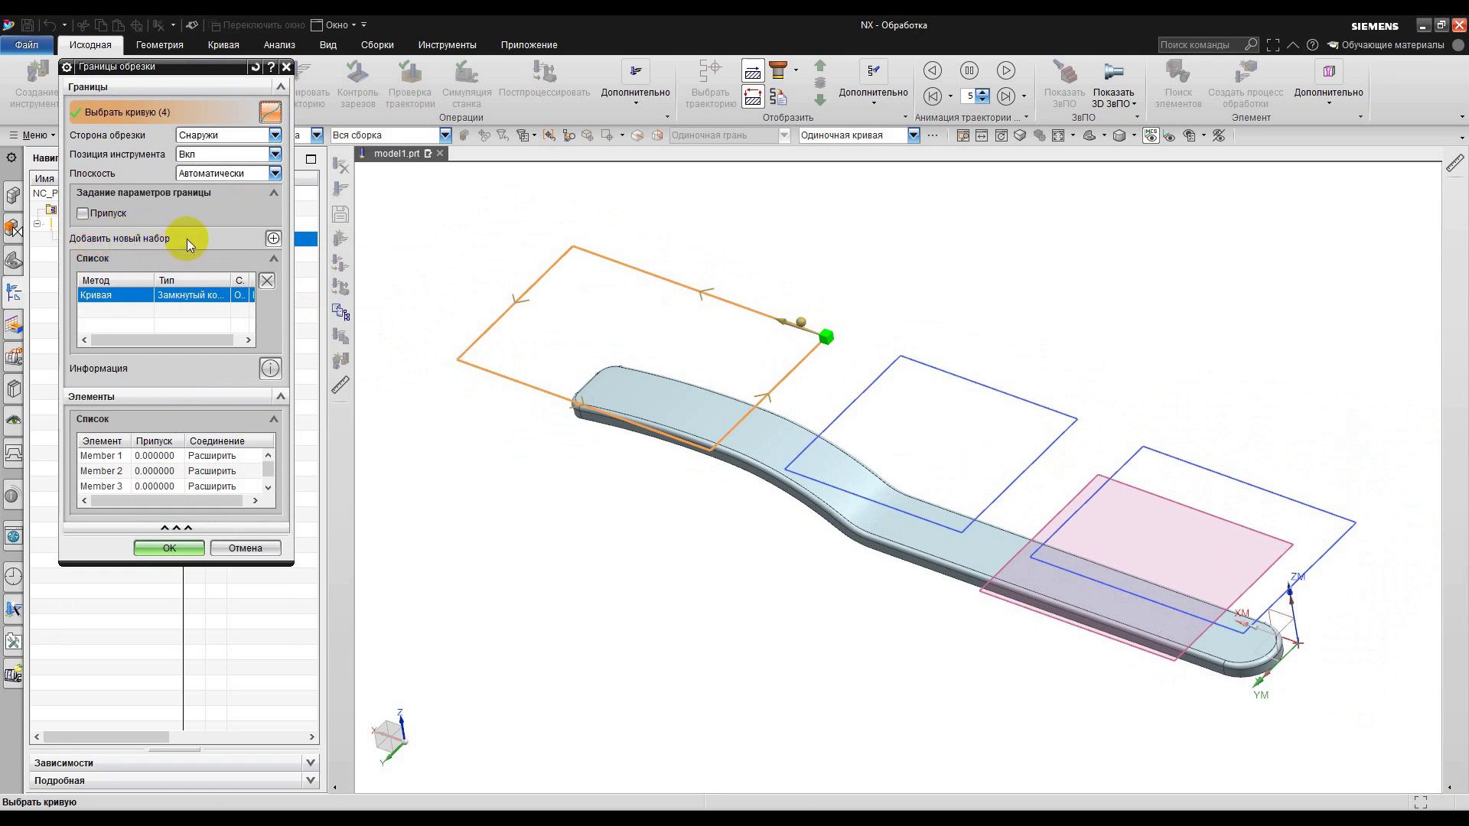
click(274, 239)
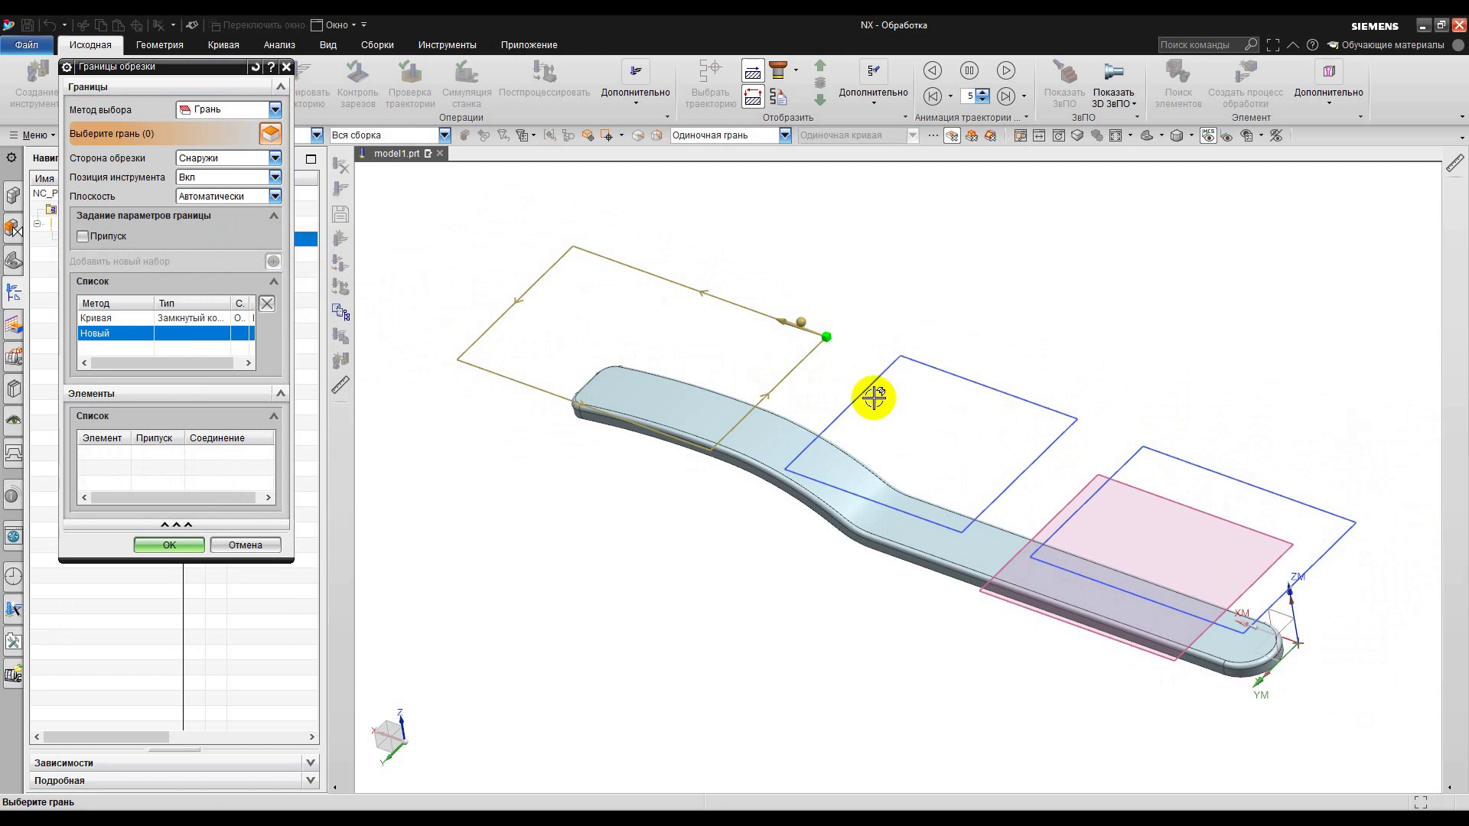
shift+middle_drag(874, 397, 712, 350)
click(218, 113)
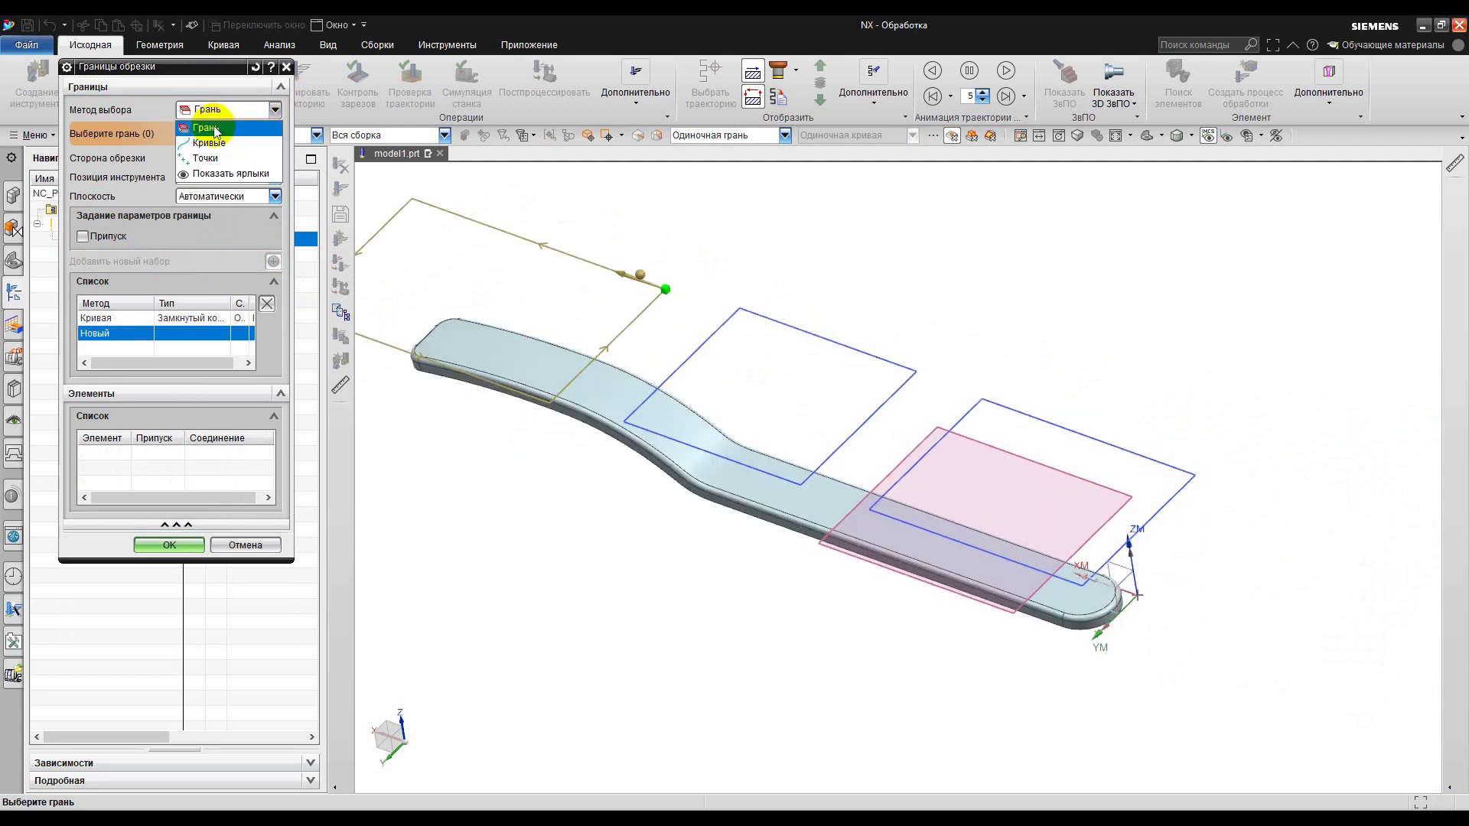
click(208, 135)
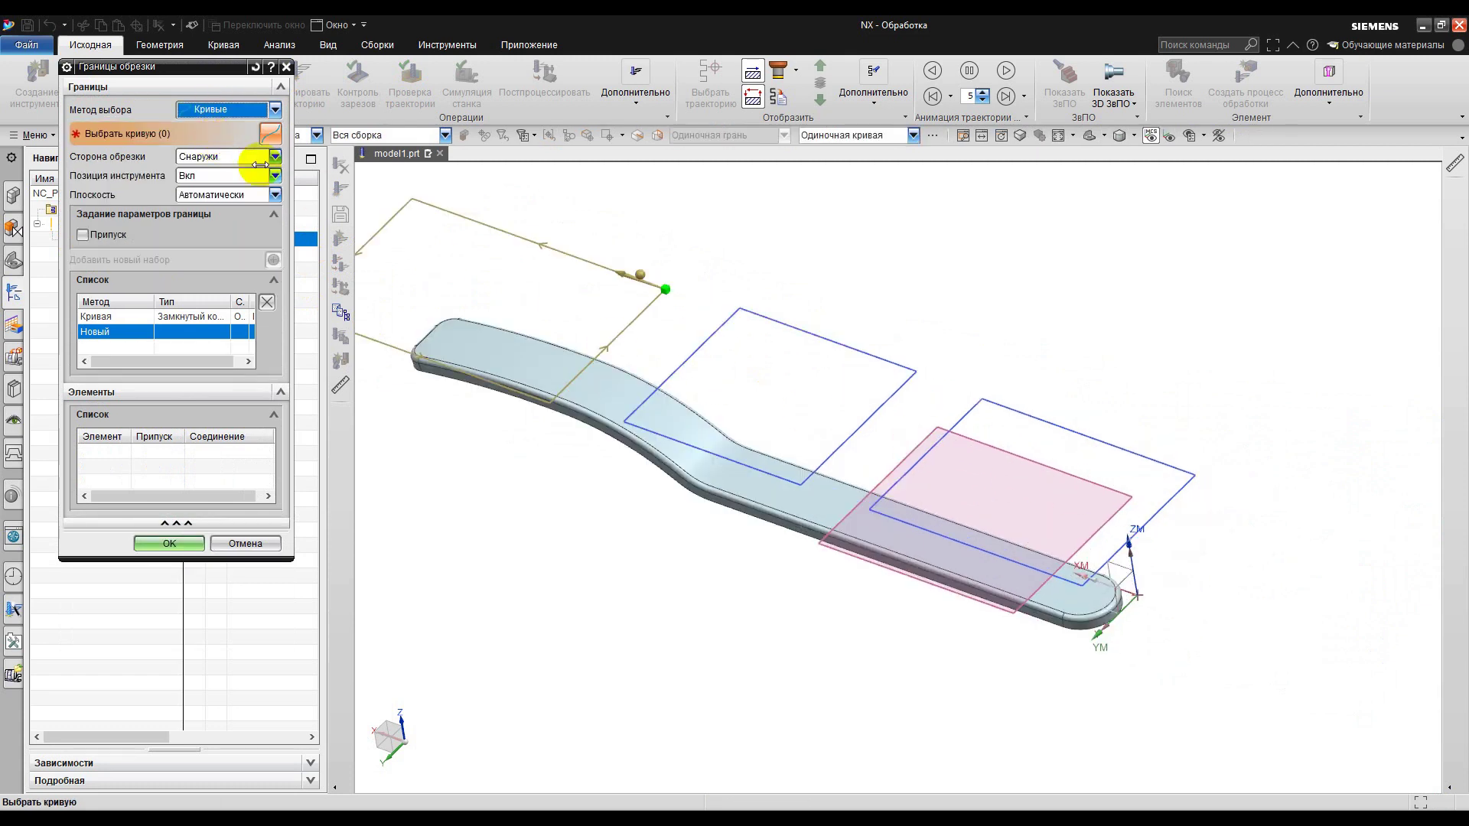
click(1016, 407)
click(947, 465)
click(1002, 563)
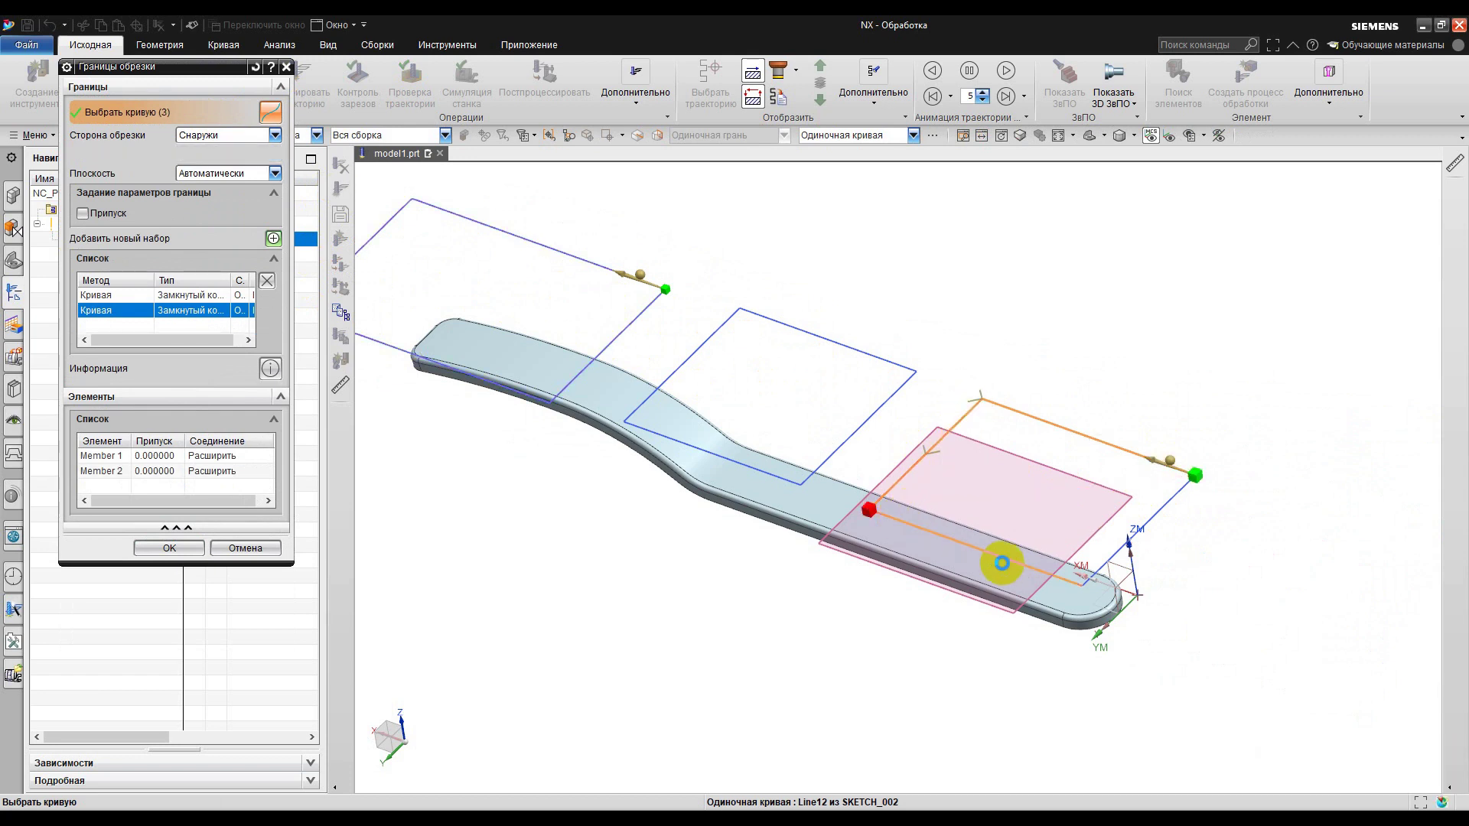
scroll(1002, 564, up, 5)
click(1106, 502)
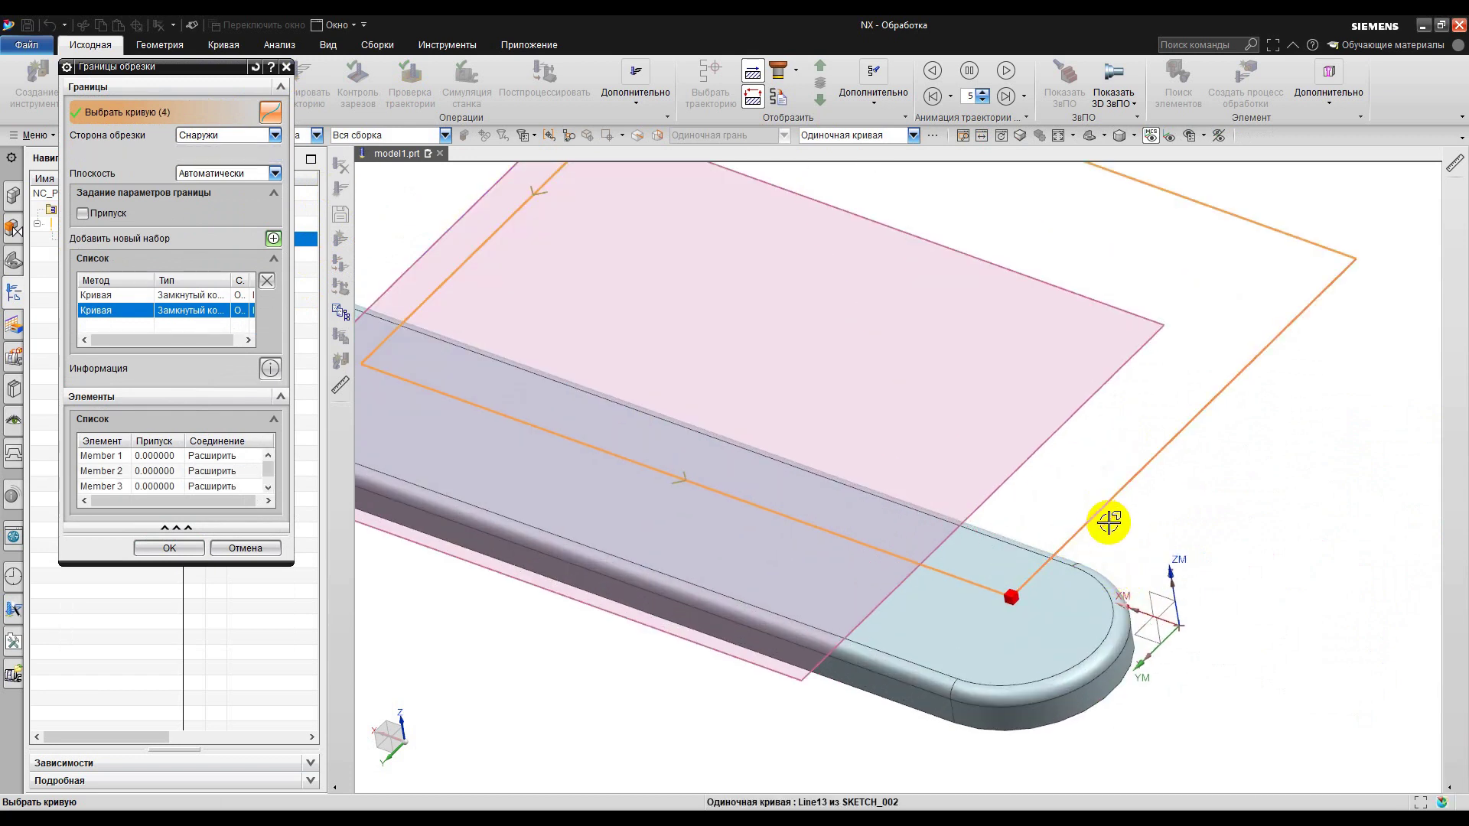
scroll(1108, 523, down, 5)
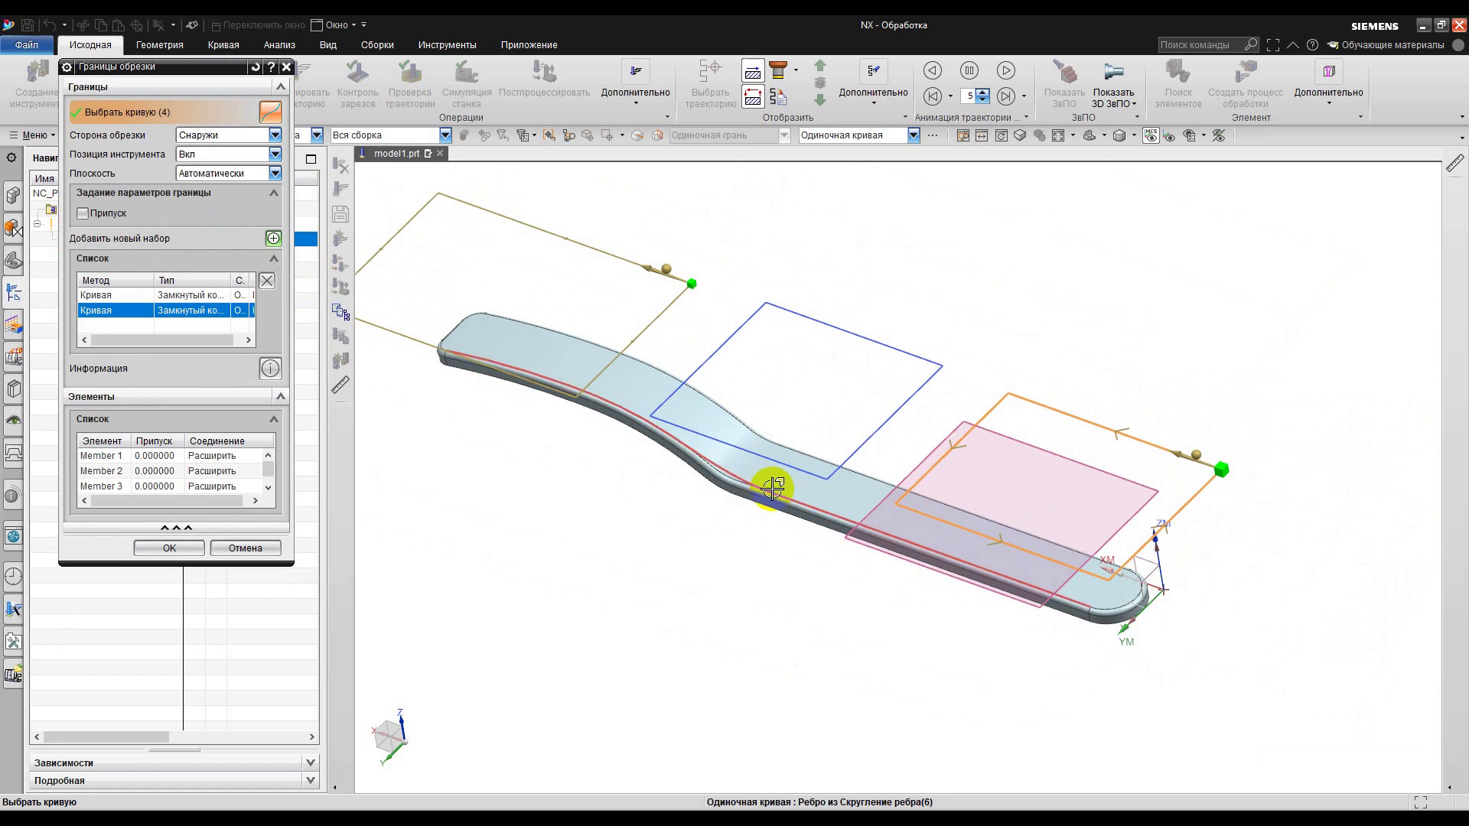
click(169, 548)
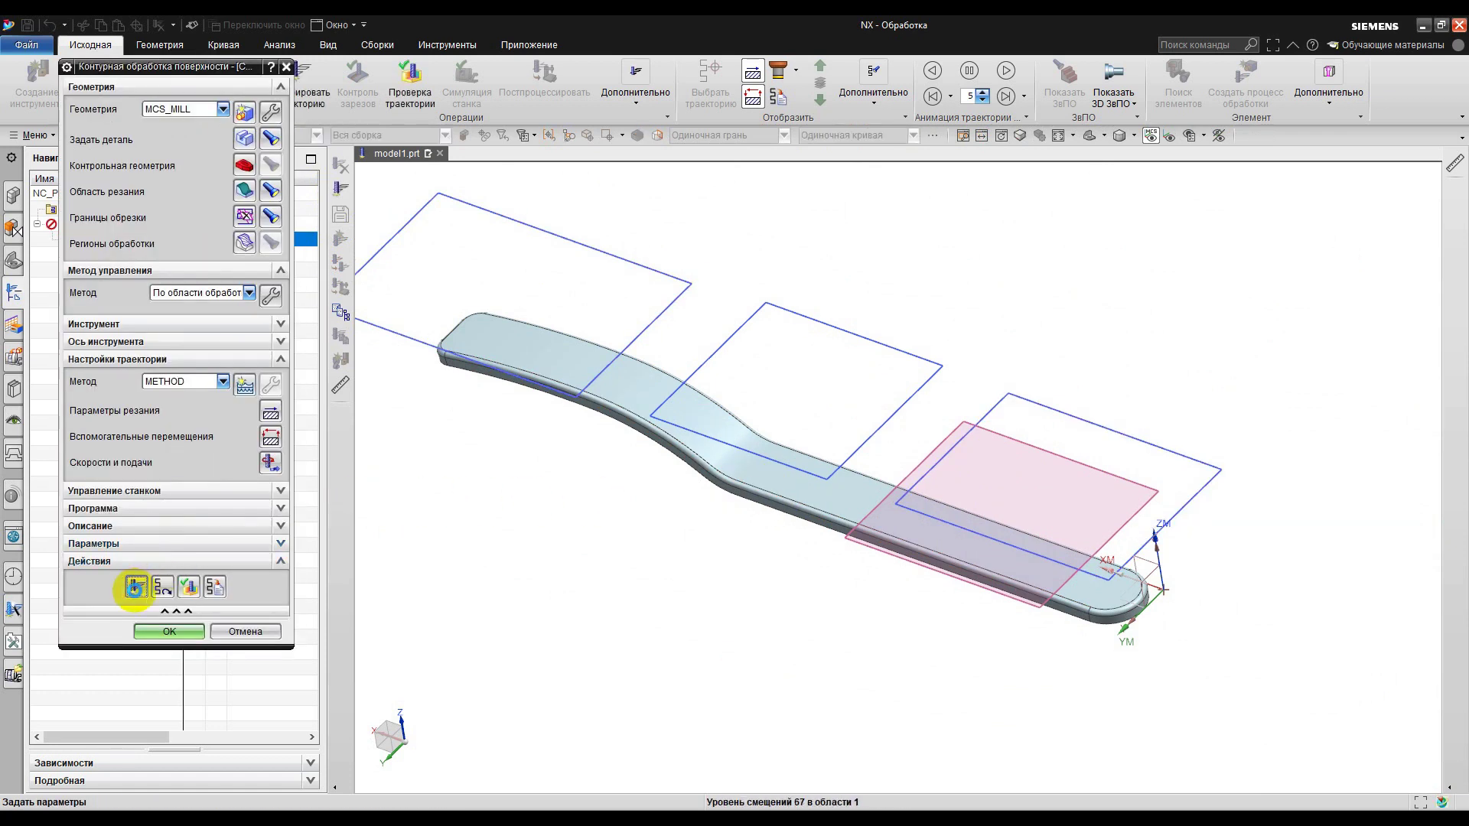
click(135, 587)
middle_drag(853, 492, 876, 513)
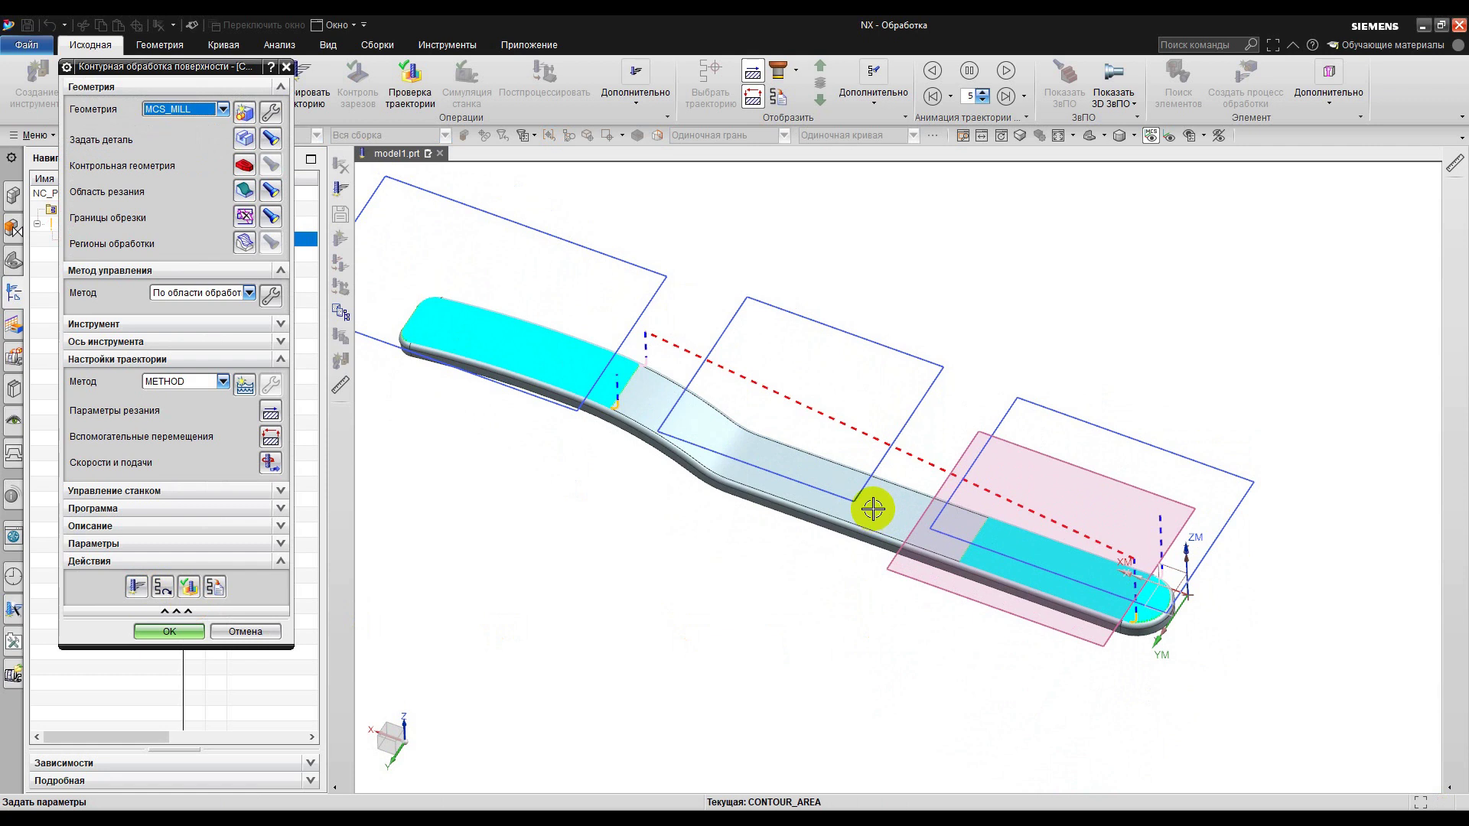
Step: Add a third trim boundary from the four curves of the middle rectangle, trimming outside (Снаружи), and regenerate the toolpath
click(268, 219)
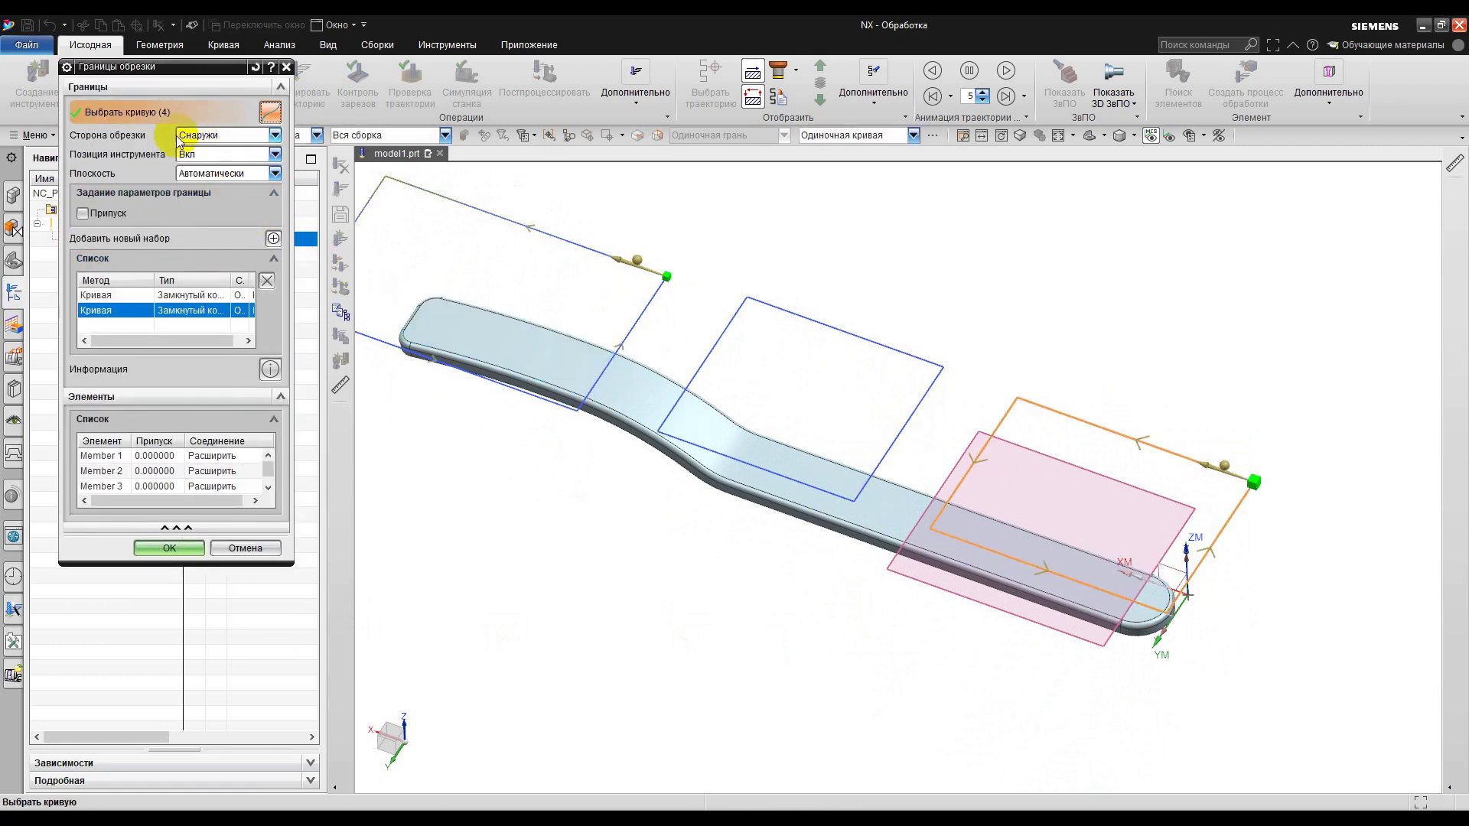
click(272, 240)
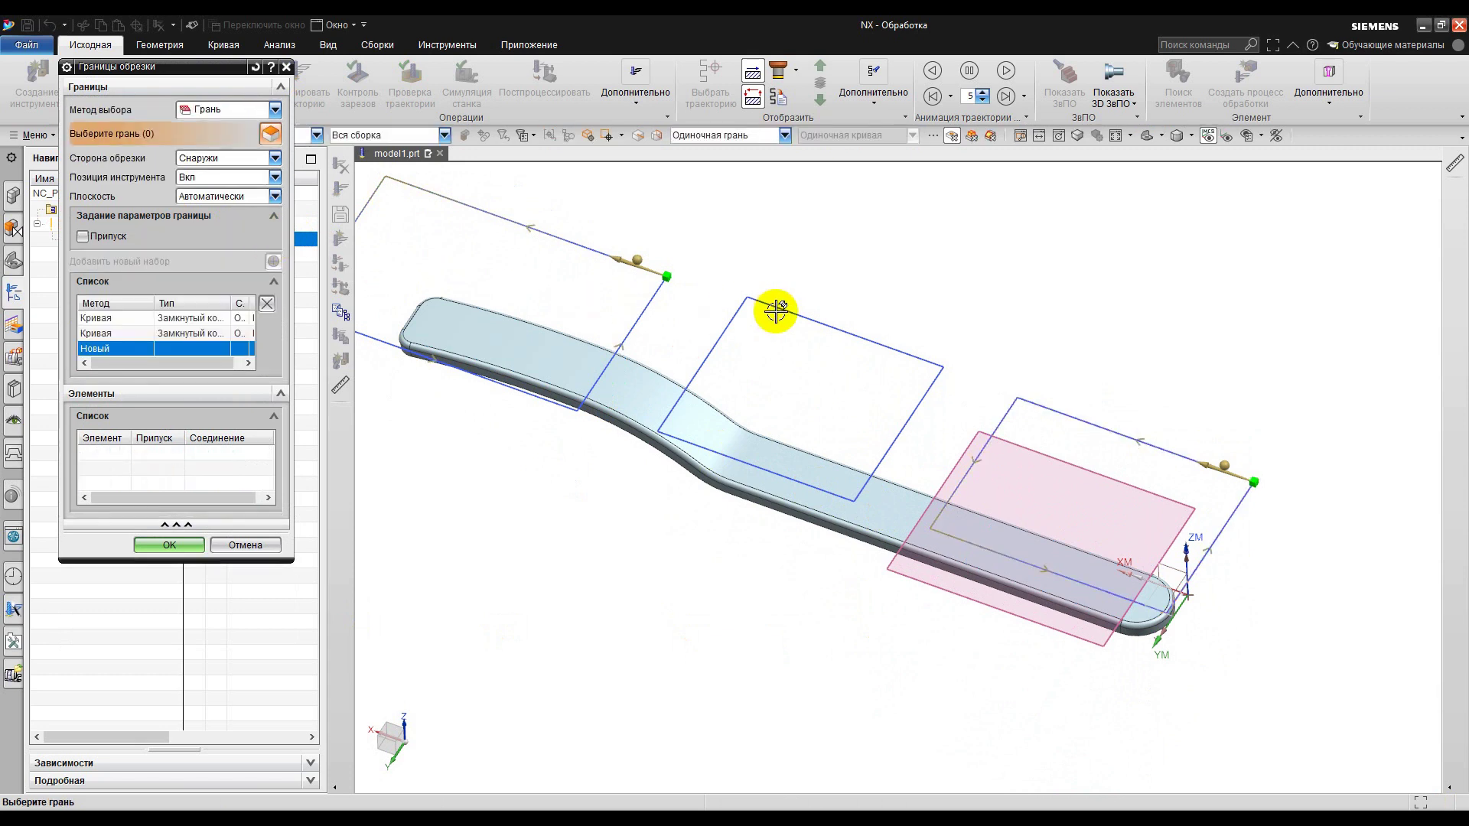
click(214, 109)
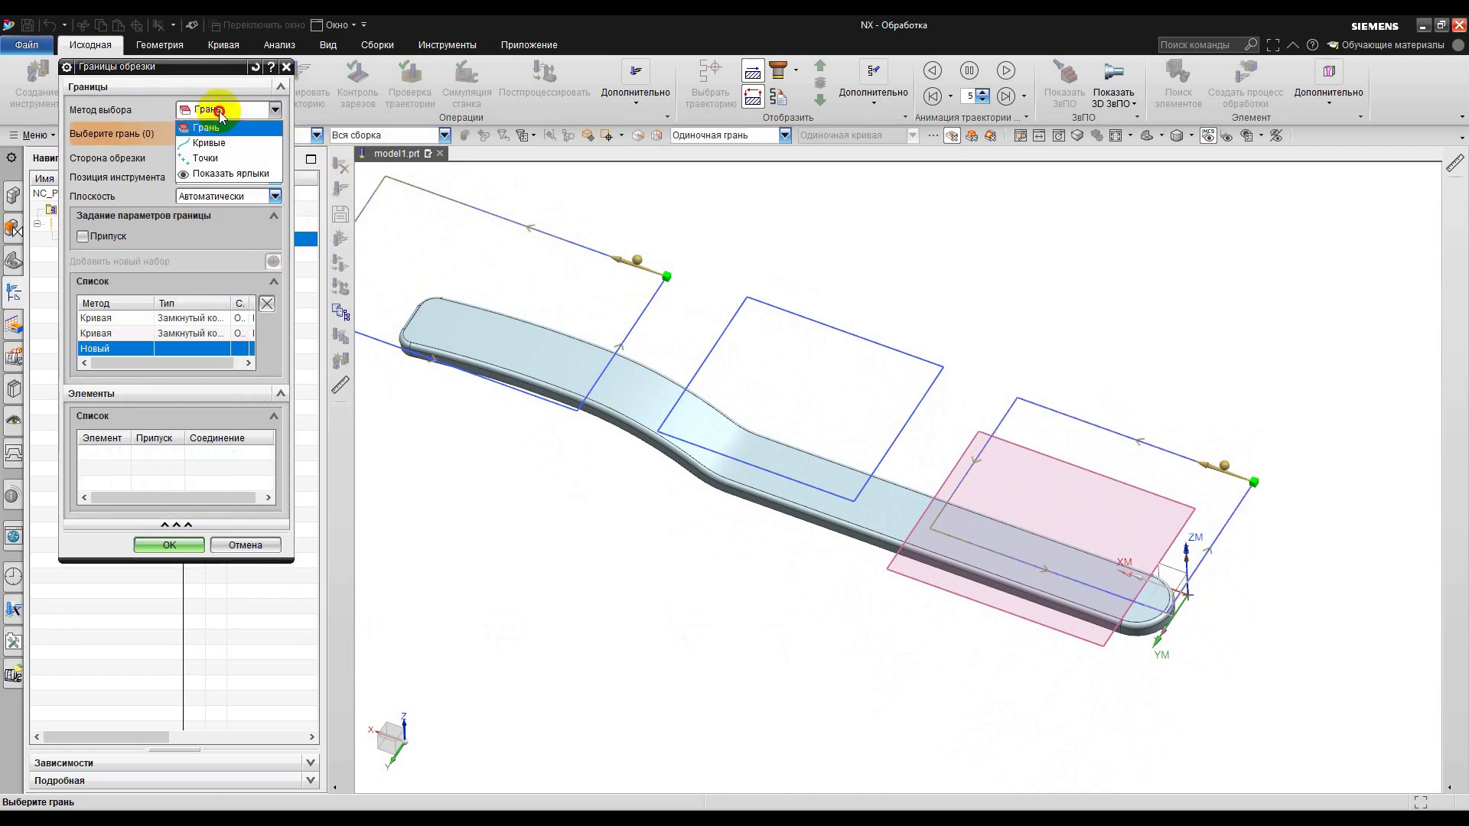
click(218, 142)
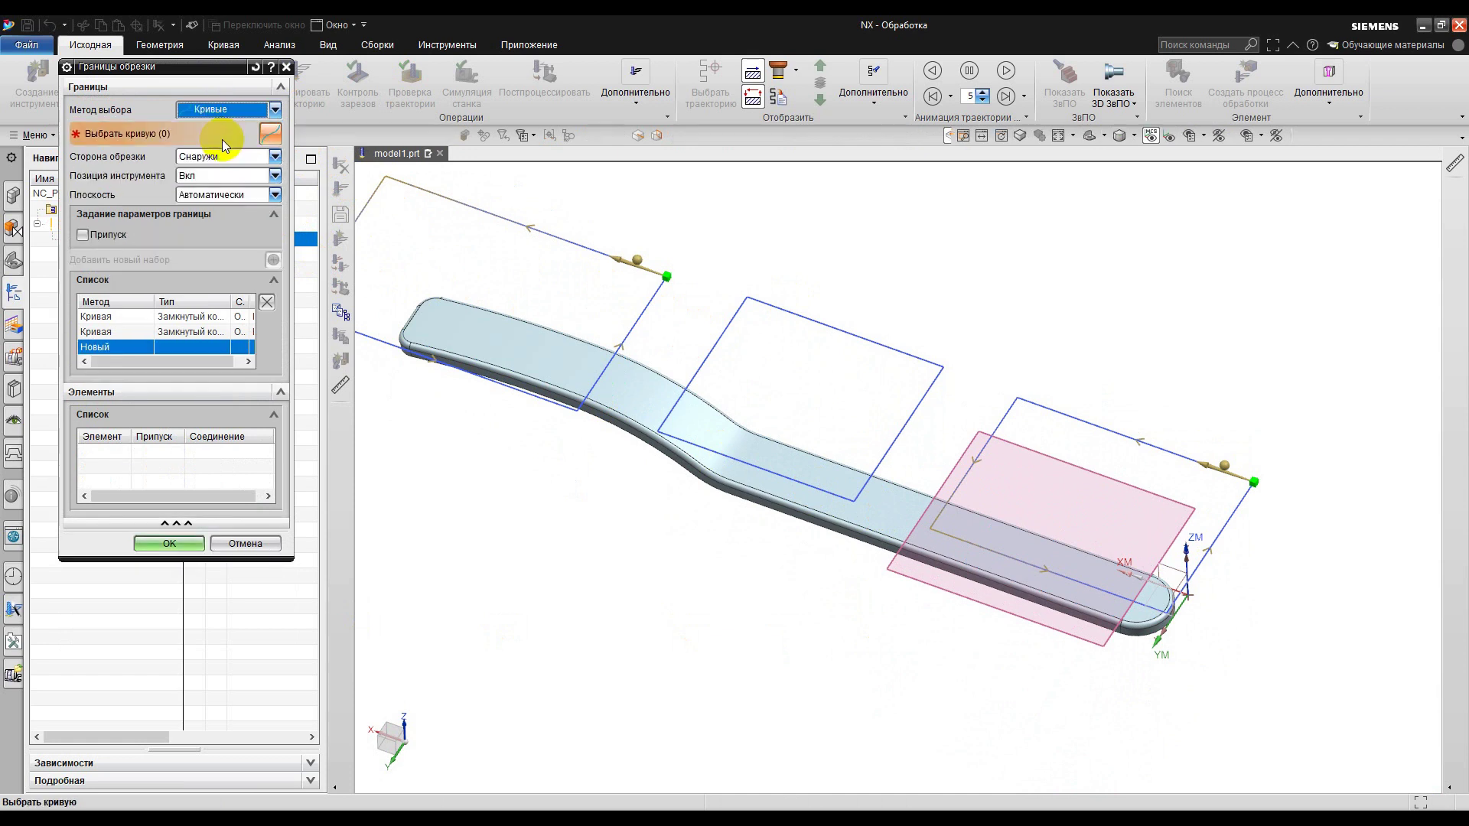
click(770, 306)
click(693, 452)
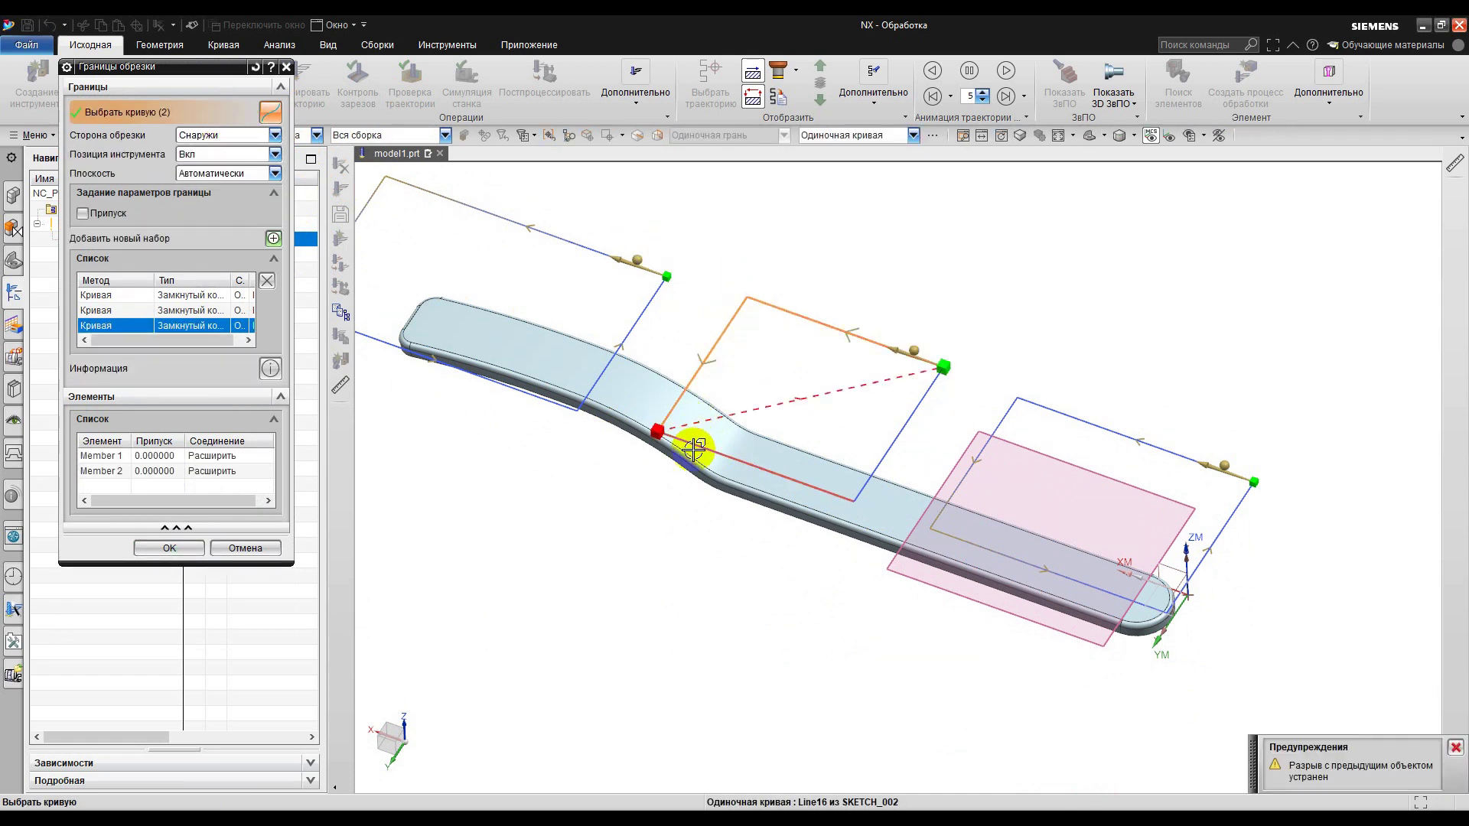
click(870, 476)
click(871, 480)
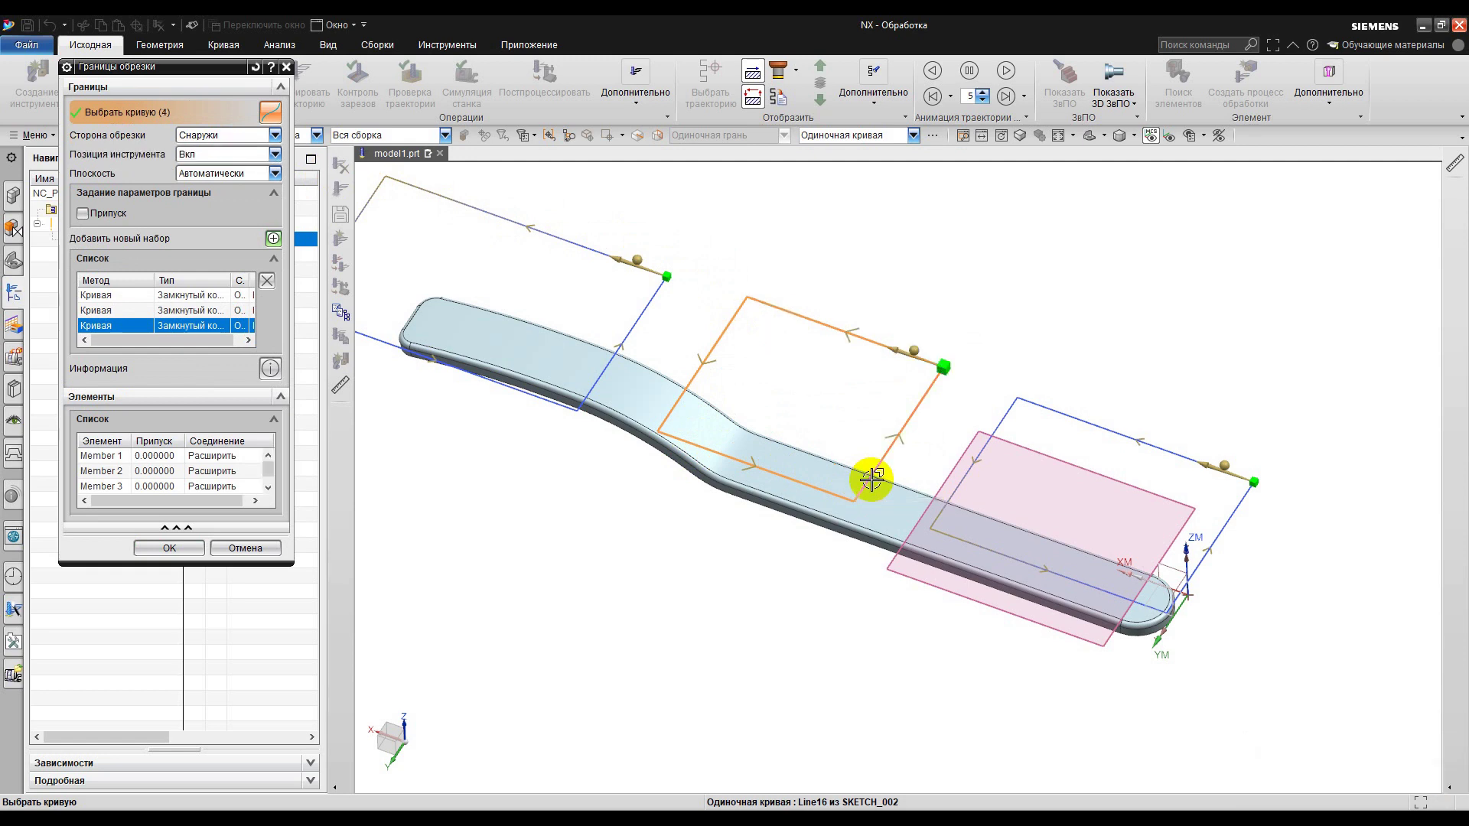
click(179, 548)
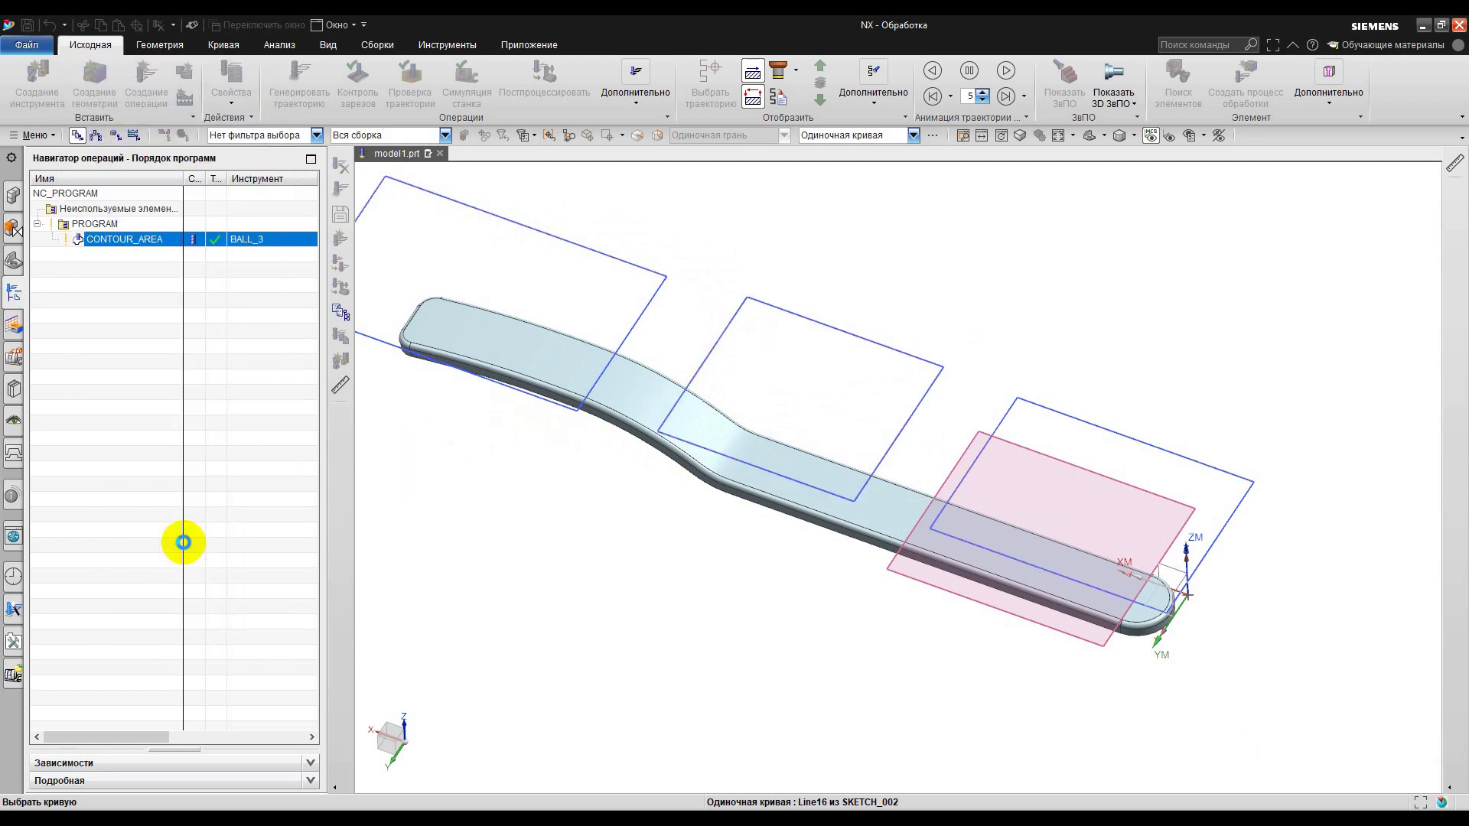
click(137, 590)
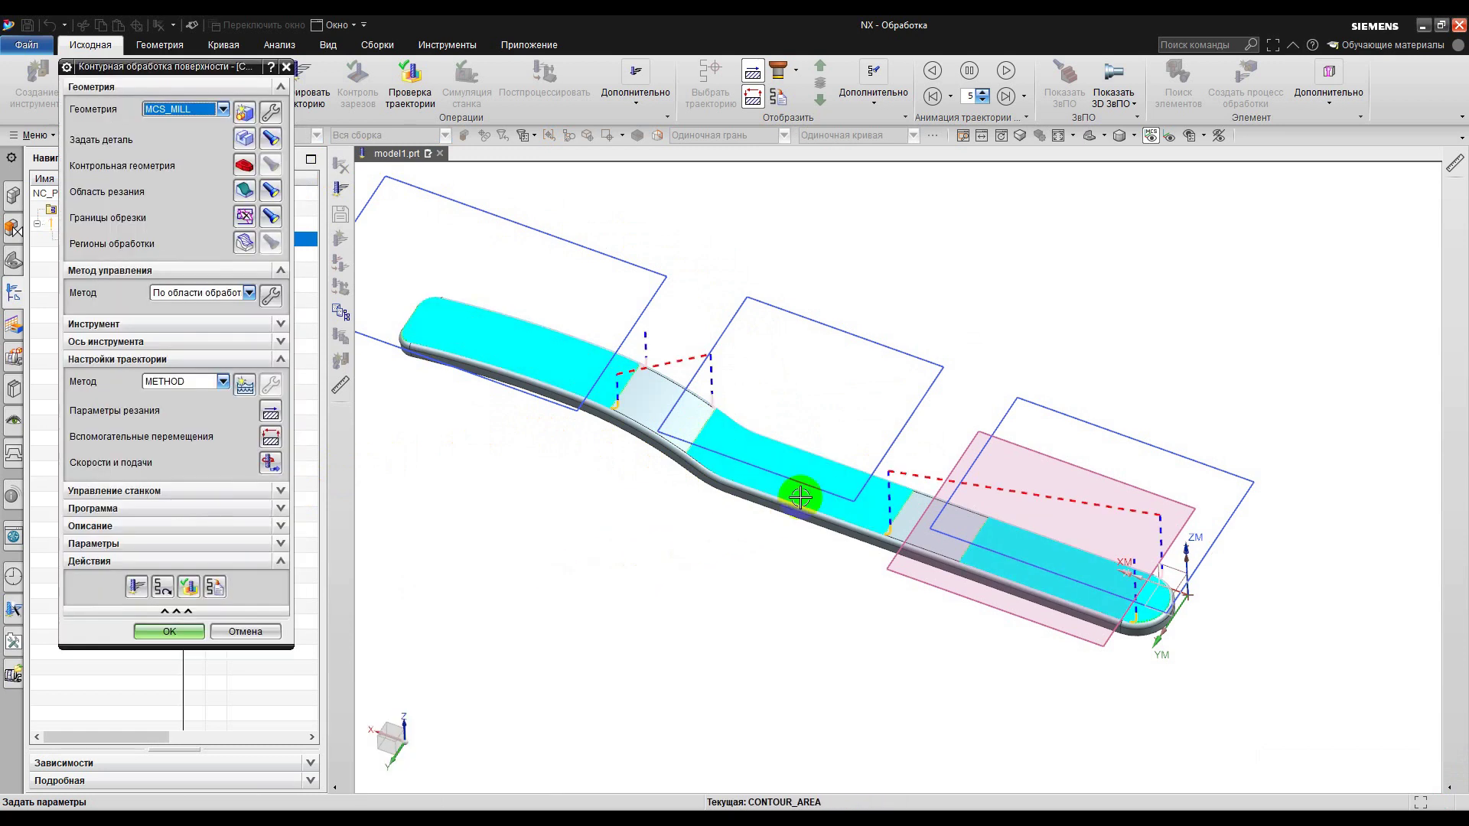
Step: Play back the tool motion along the trimmed toolpath and accept the contour area operation
middle_drag(811, 482, 861, 538)
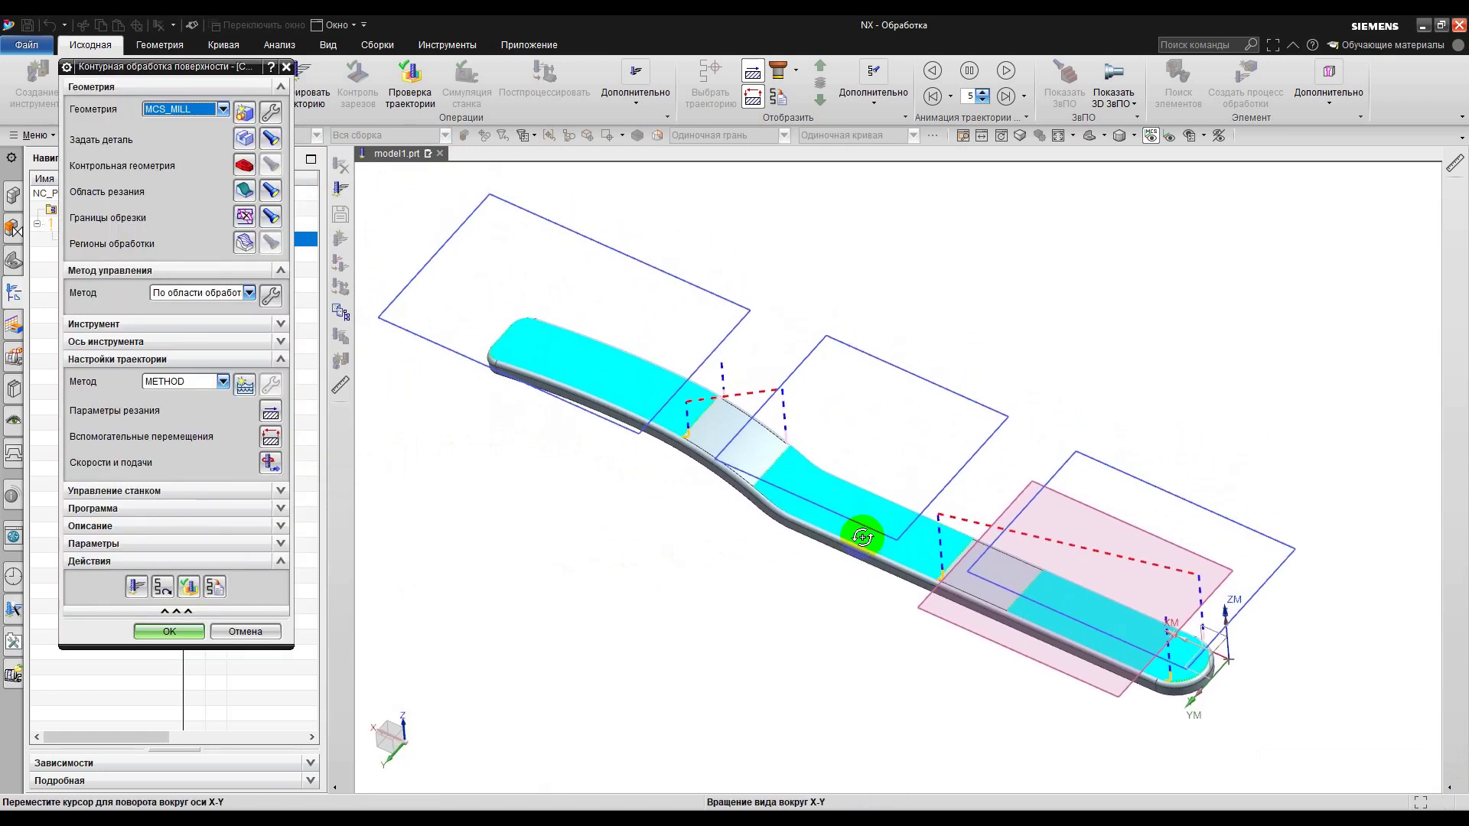
click(190, 589)
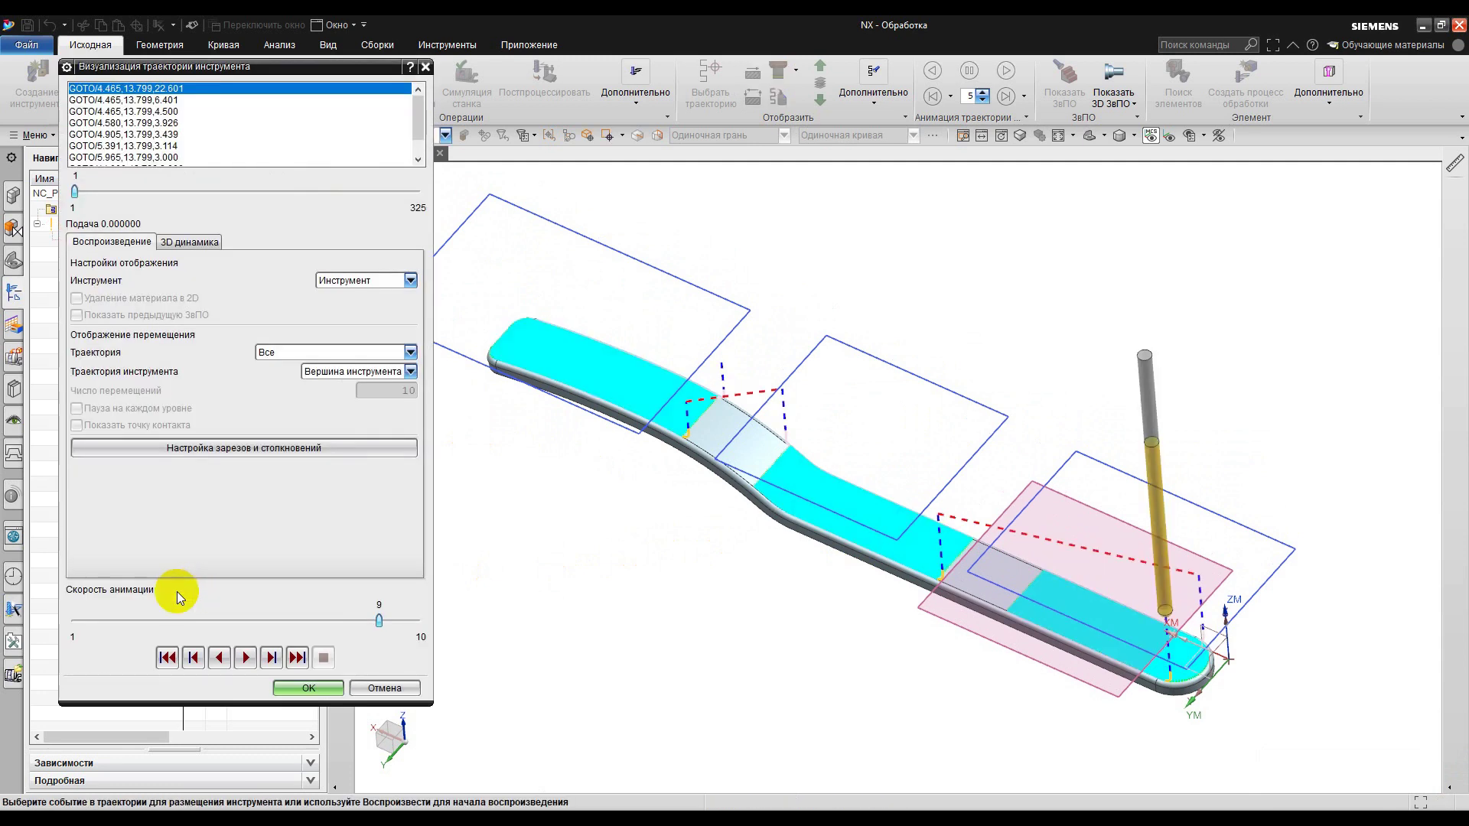
click(244, 659)
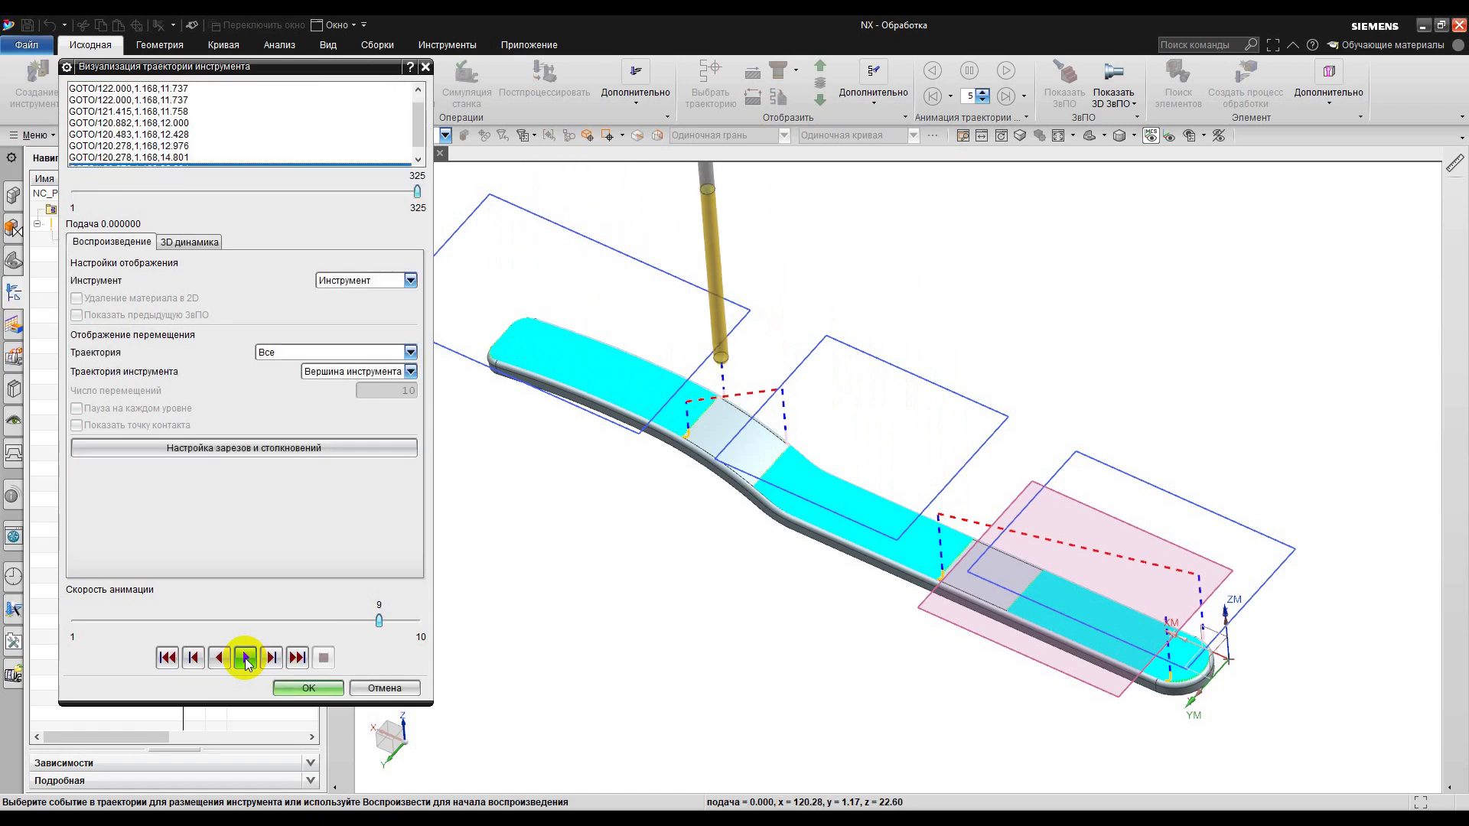
click(320, 690)
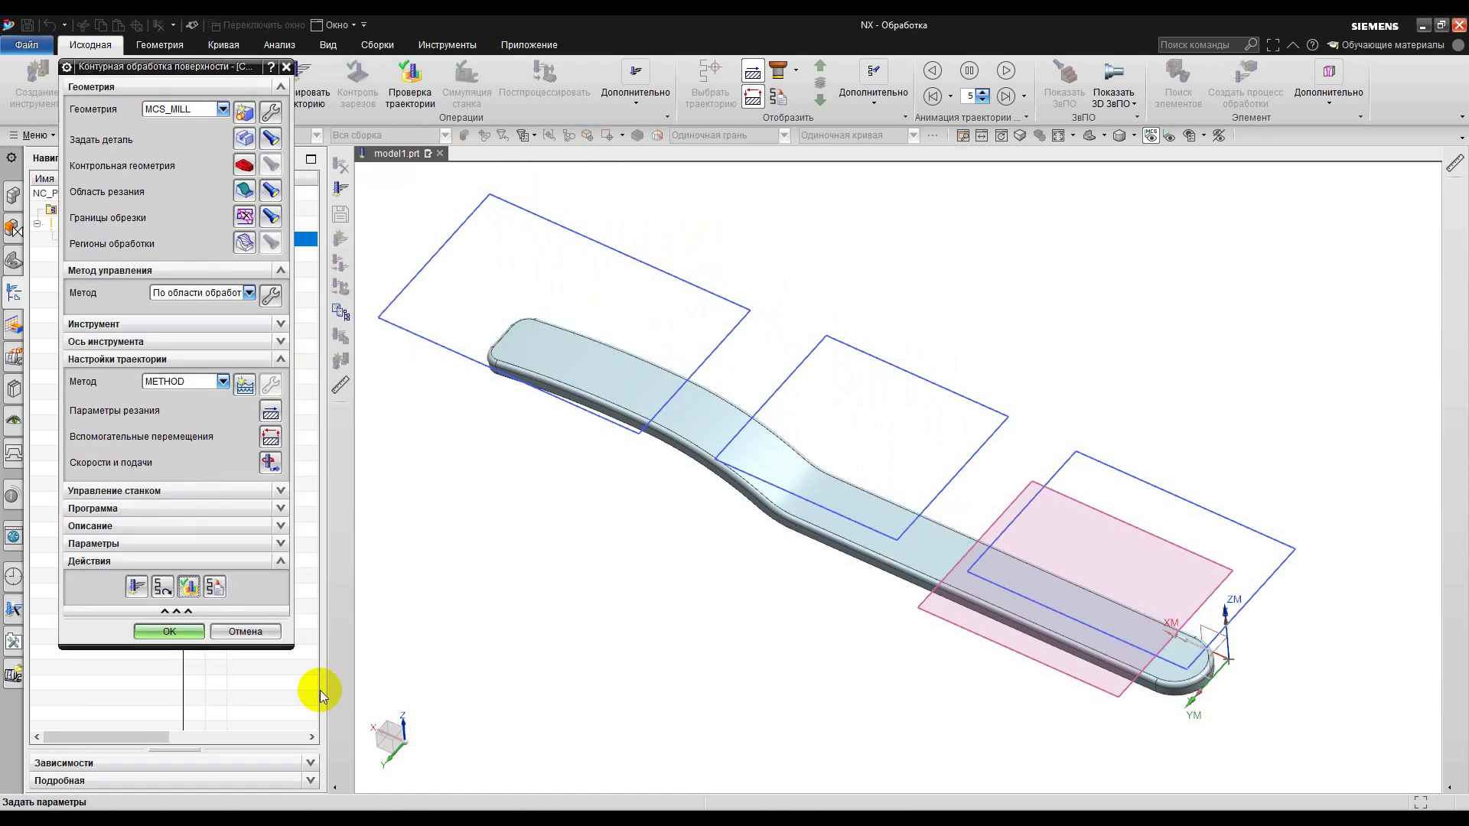
click(167, 632)
Step: Switch to the Modeling application (Моделирование) and delete the sketch containing the three rectangles
click(27, 44)
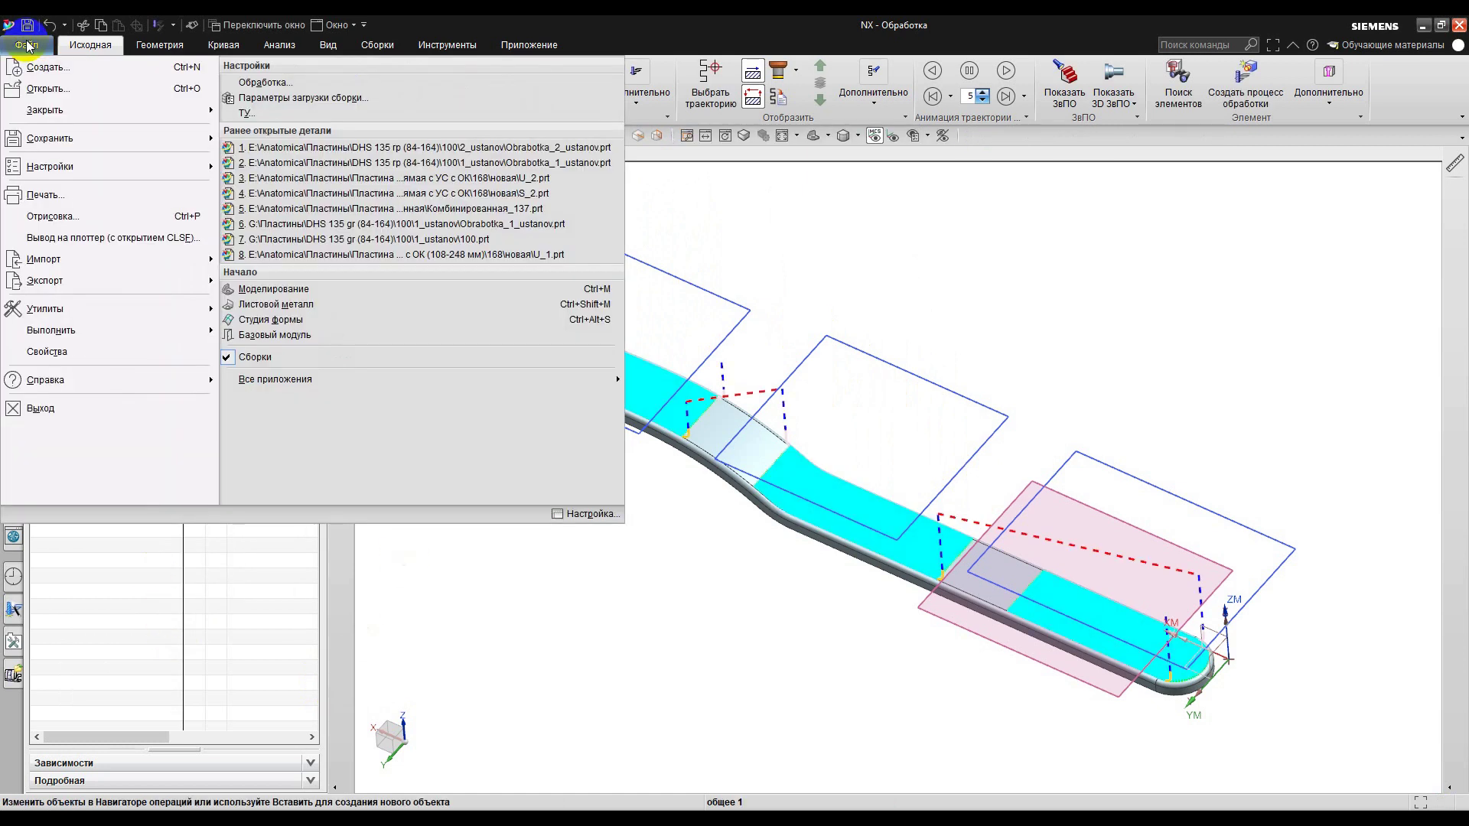
click(277, 287)
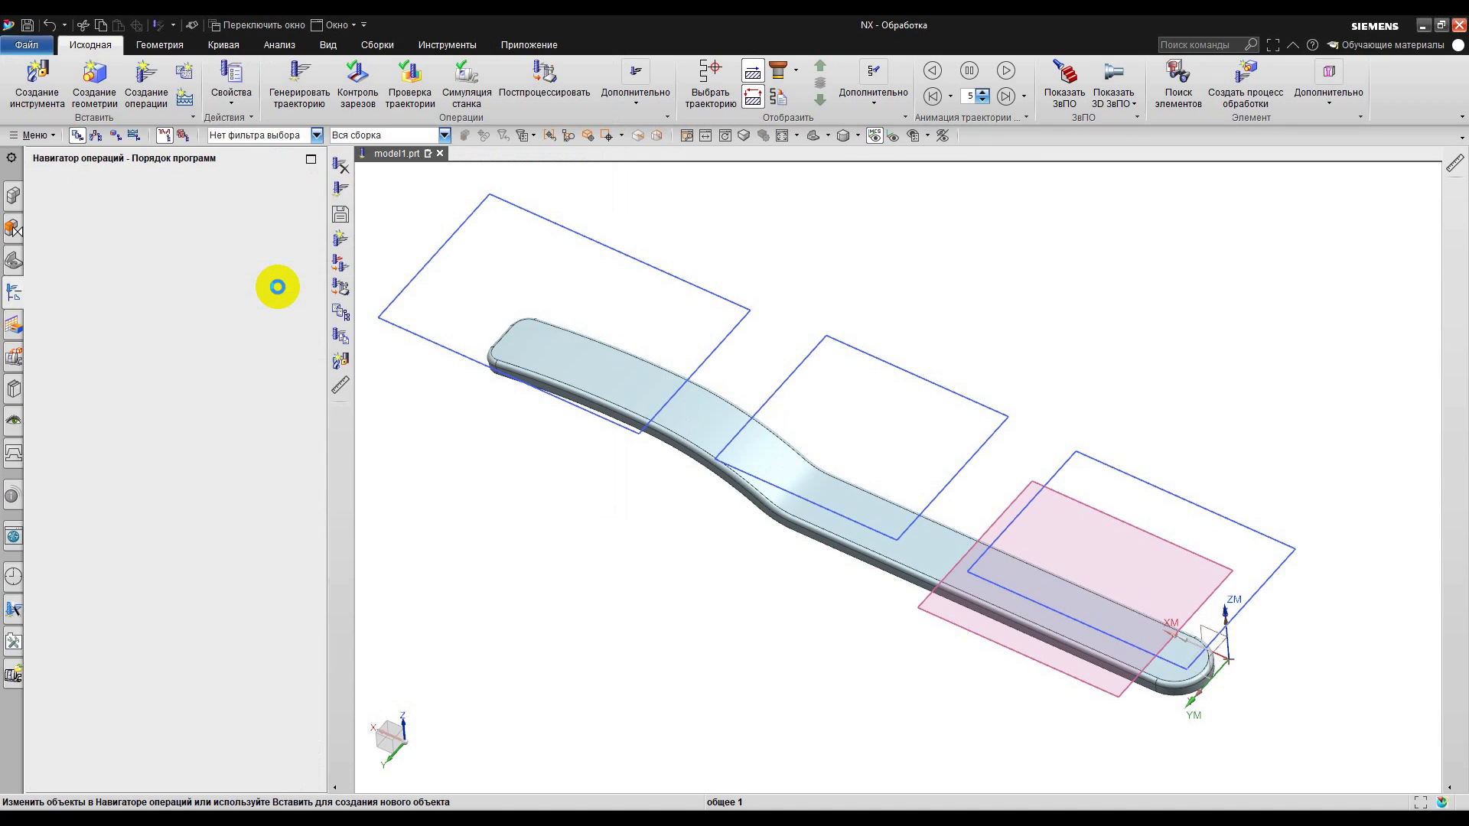
click(564, 221)
right_click(565, 221)
click(616, 505)
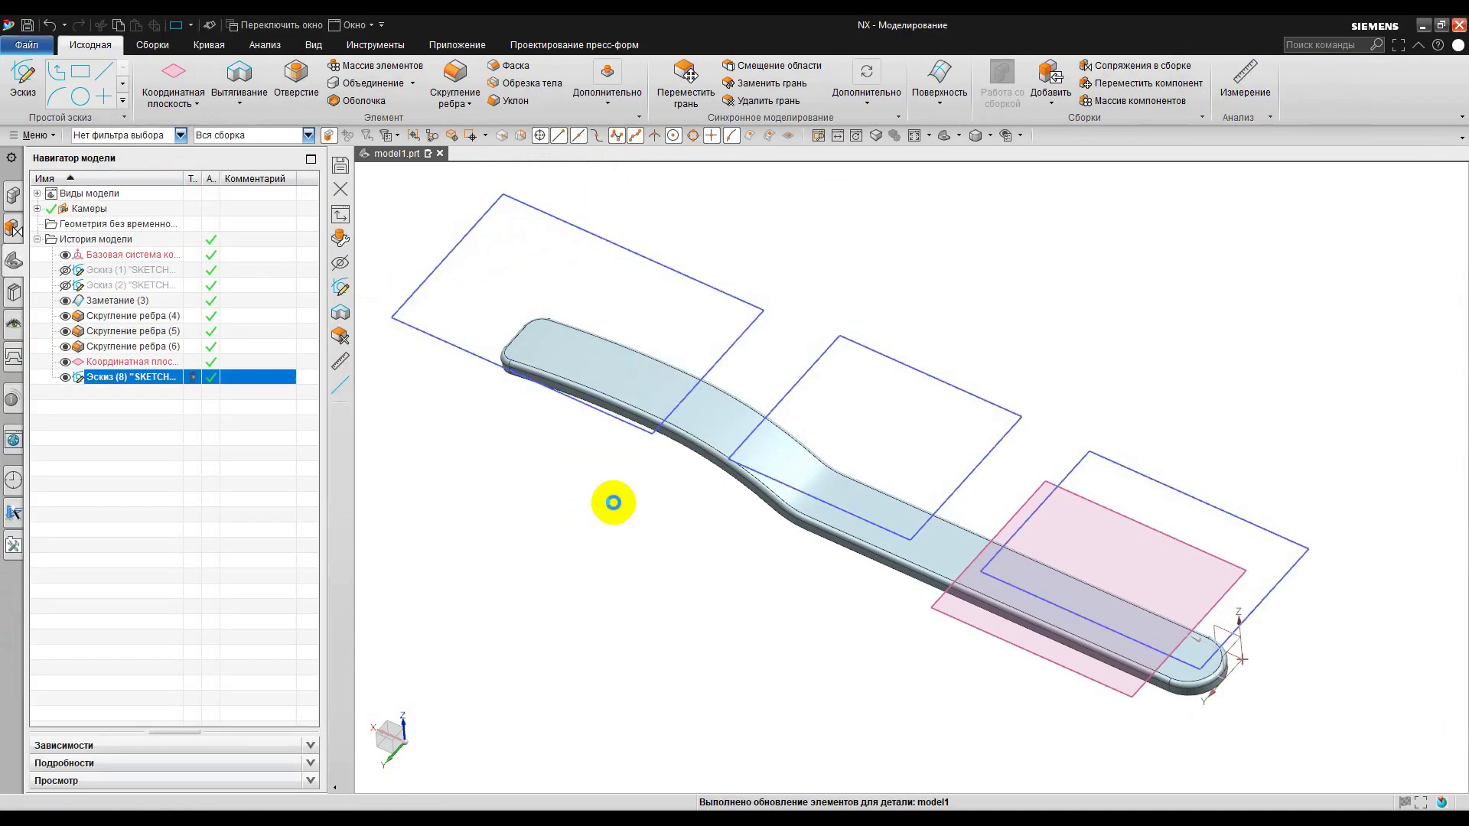
Step: Start a projected curve (Проецирование) and select all edges of the plate's top face as the curves to project
click(36, 136)
mouse_move(91, 210)
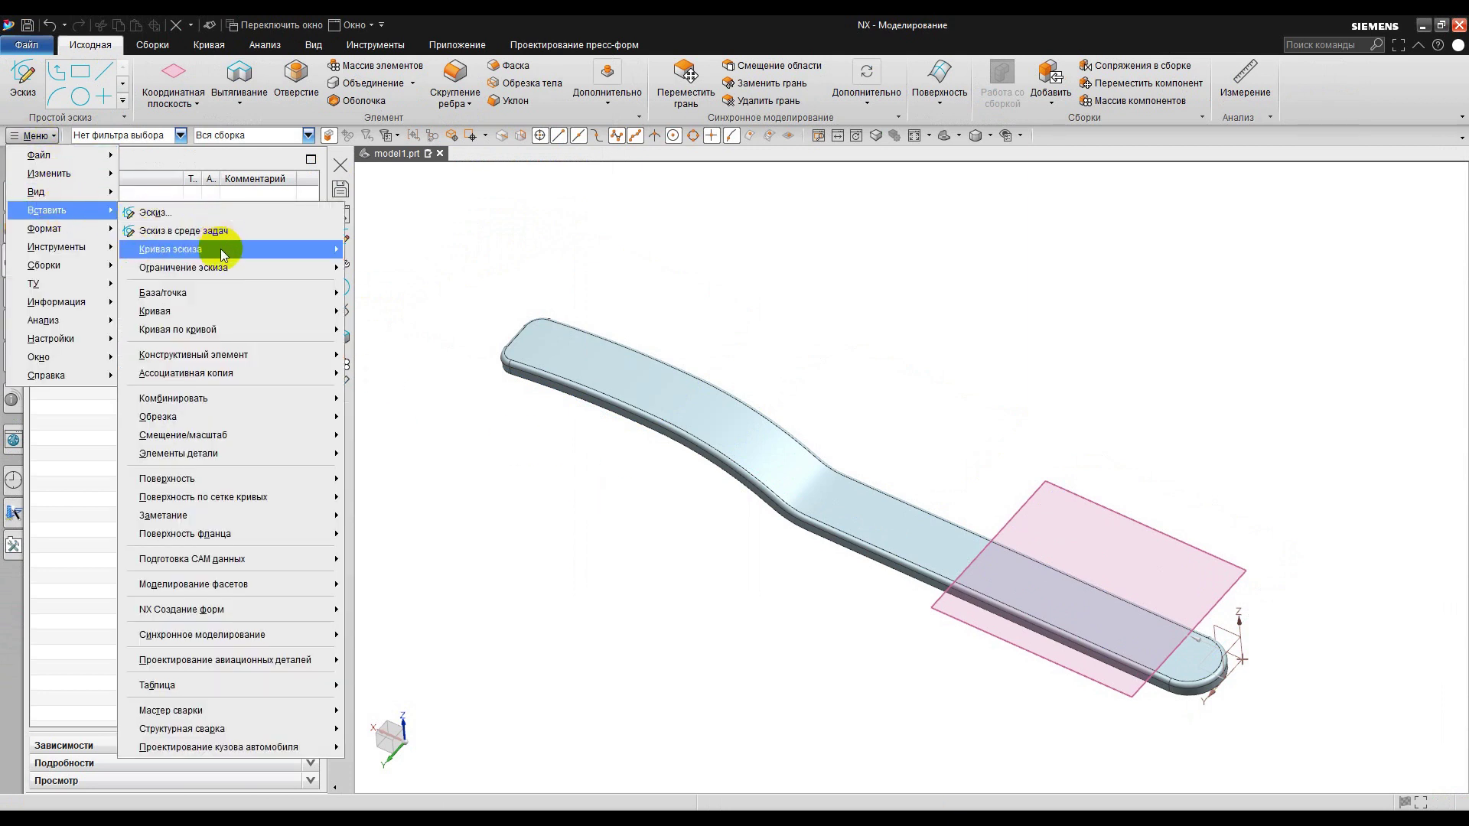
mouse_move(228, 328)
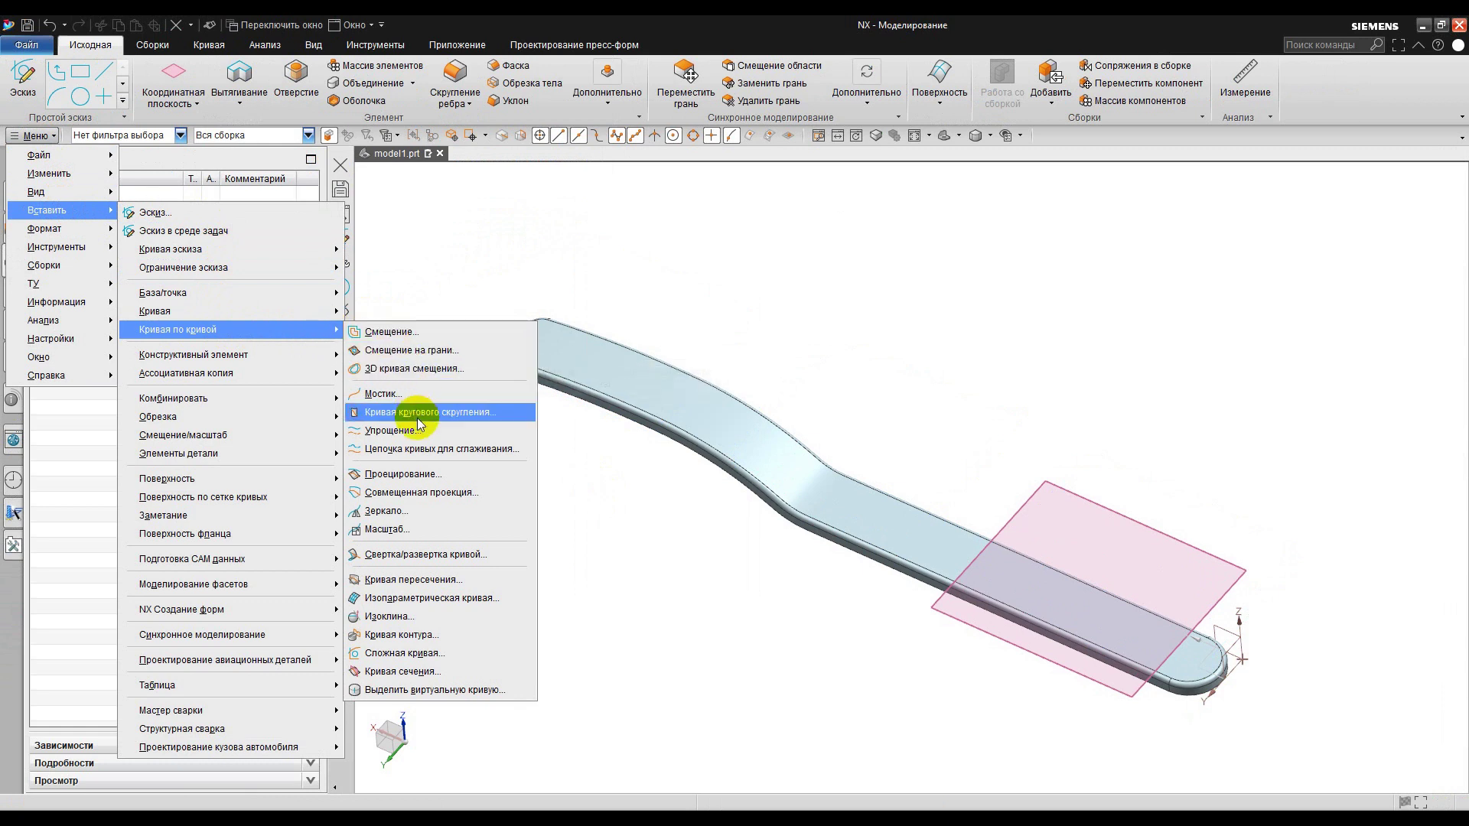
click(418, 474)
scroll(492, 348, up, 5)
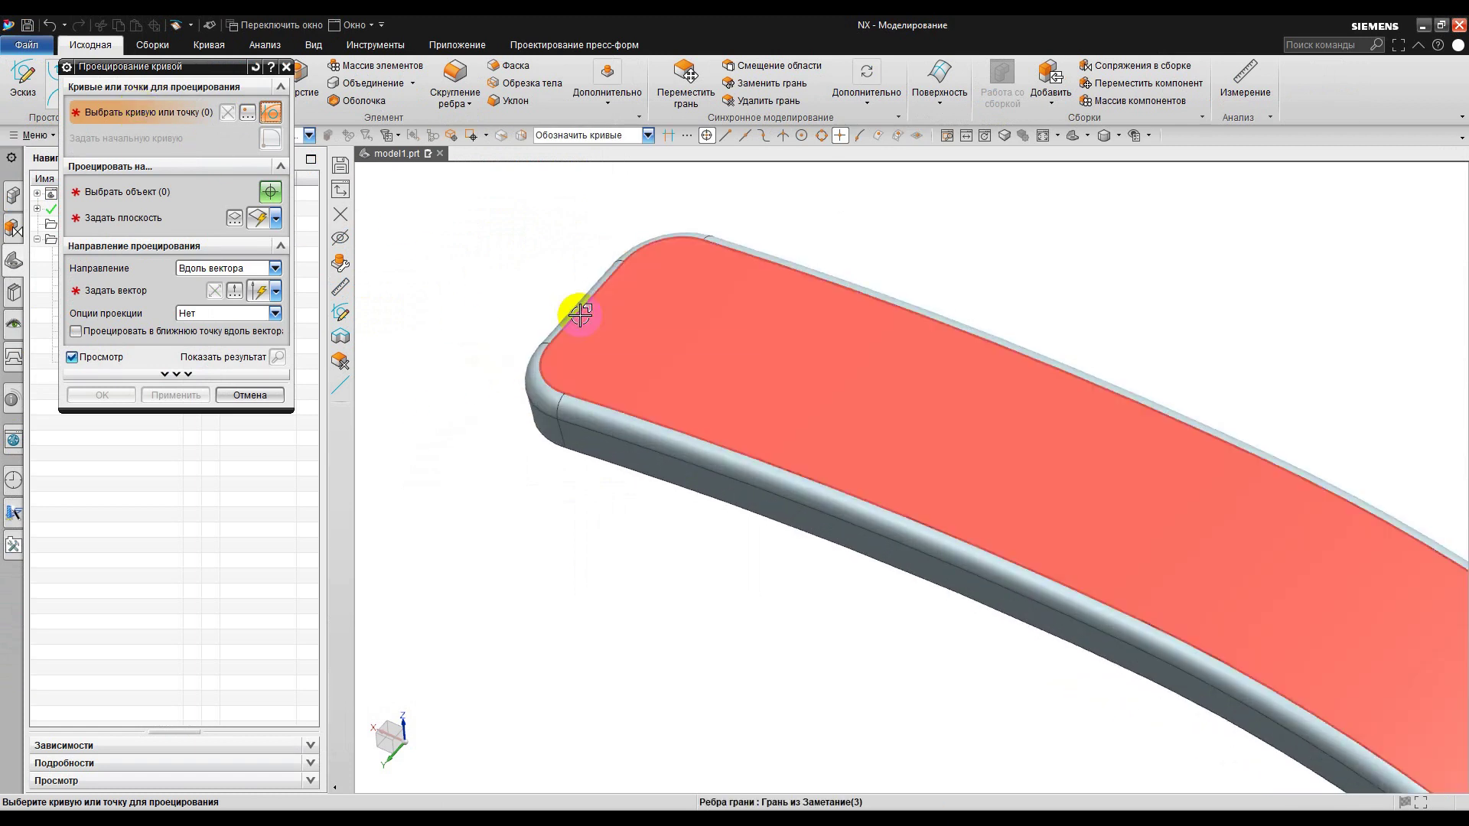
click(603, 322)
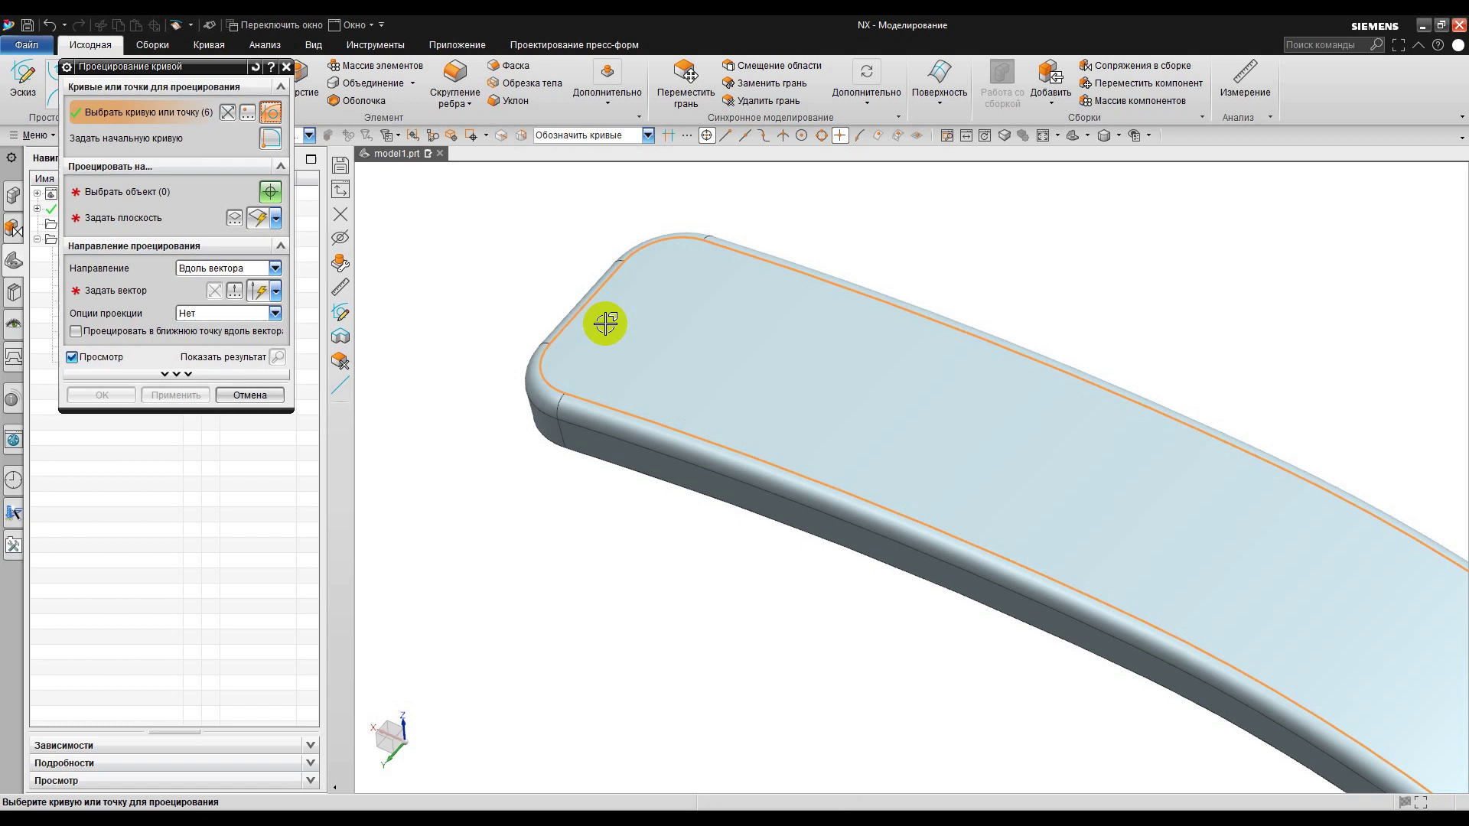
scroll(590, 314, down, 5)
scroll(1072, 529, up, 3)
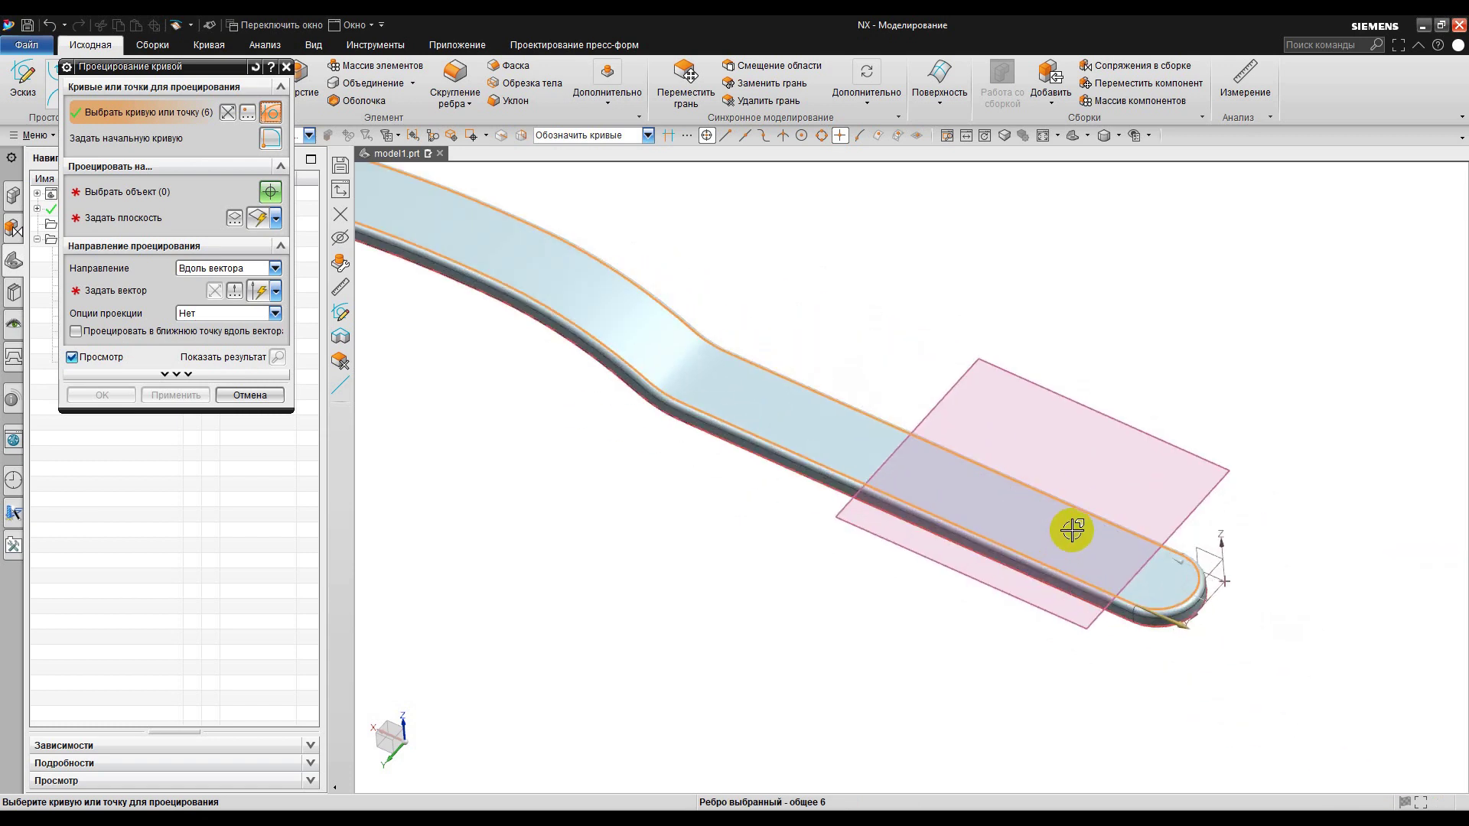
Step: Project the selected edges onto the datum plane above the plate, along the Z axis
click(146, 194)
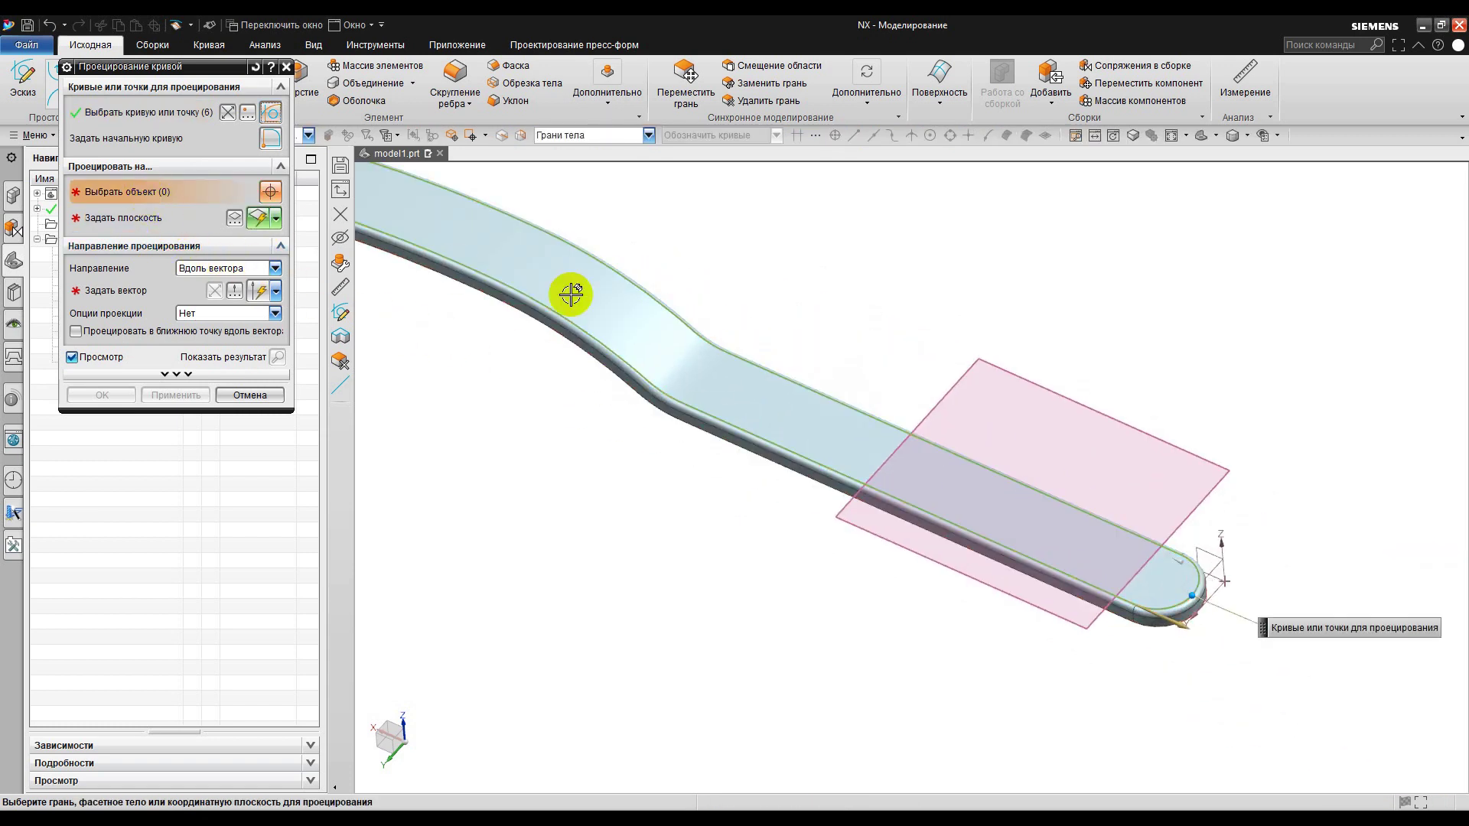
click(999, 366)
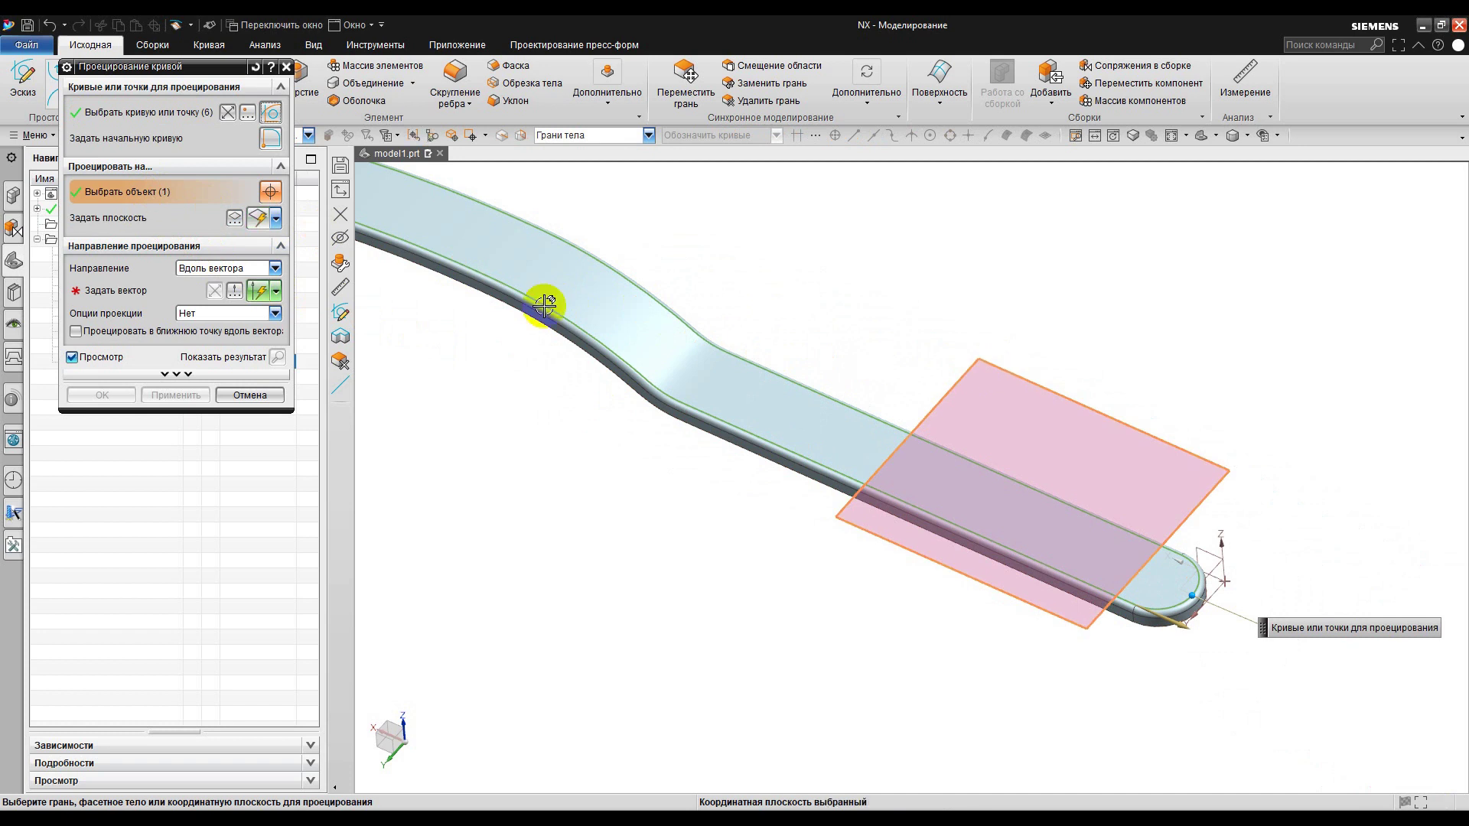
click(151, 288)
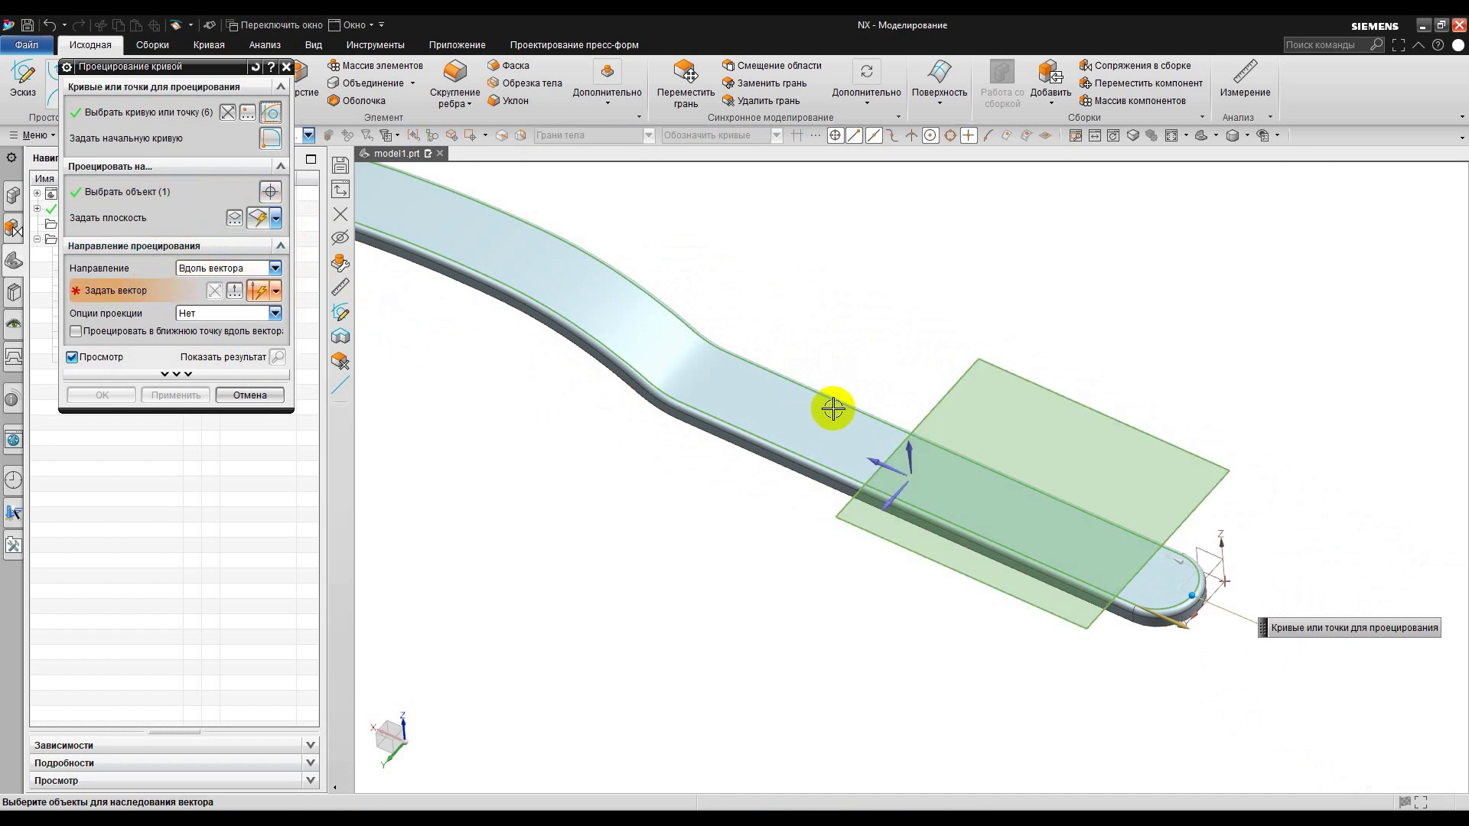
scroll(834, 434, up, 4)
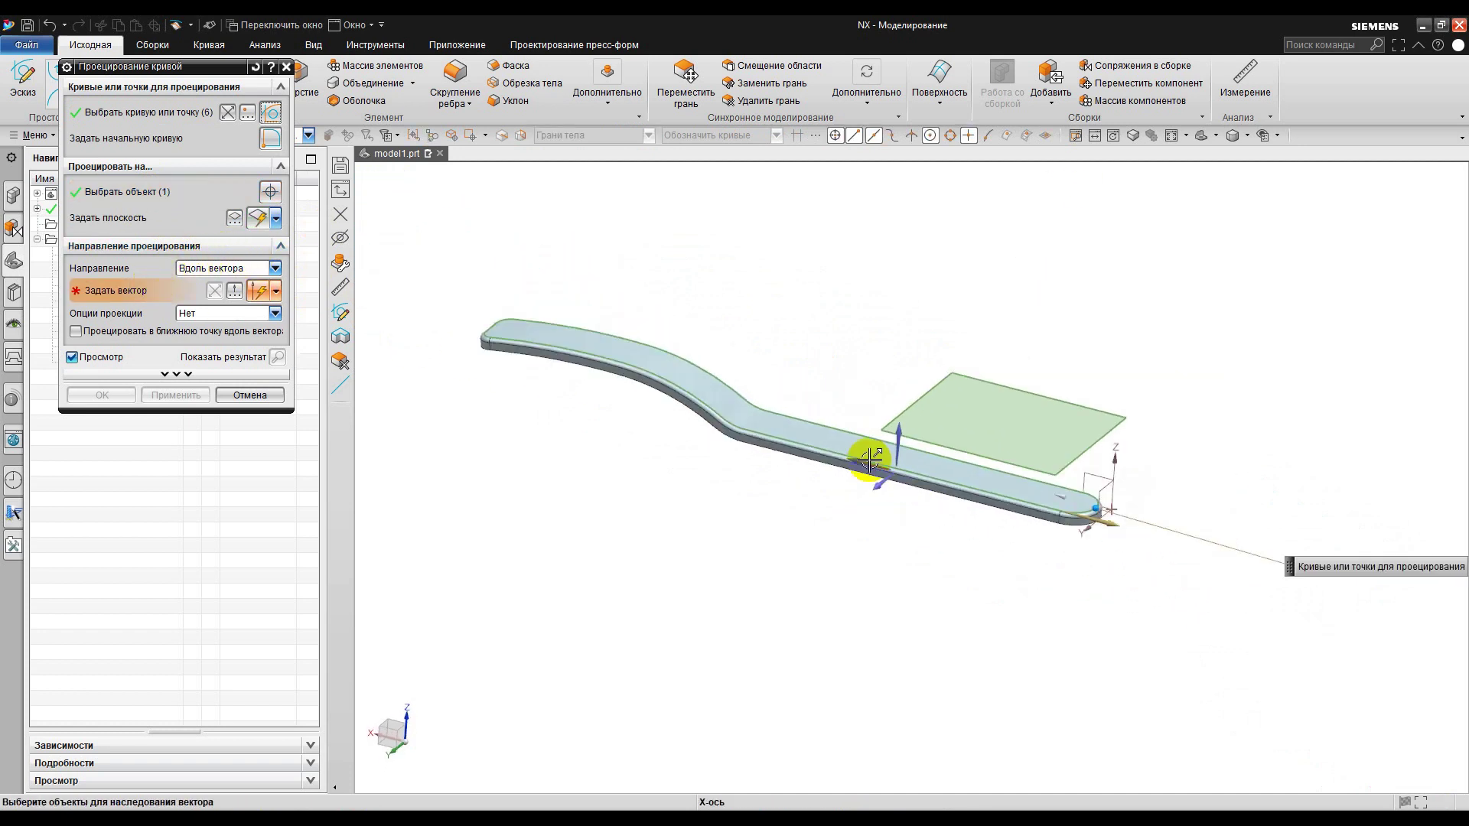
scroll(894, 434, down, 1)
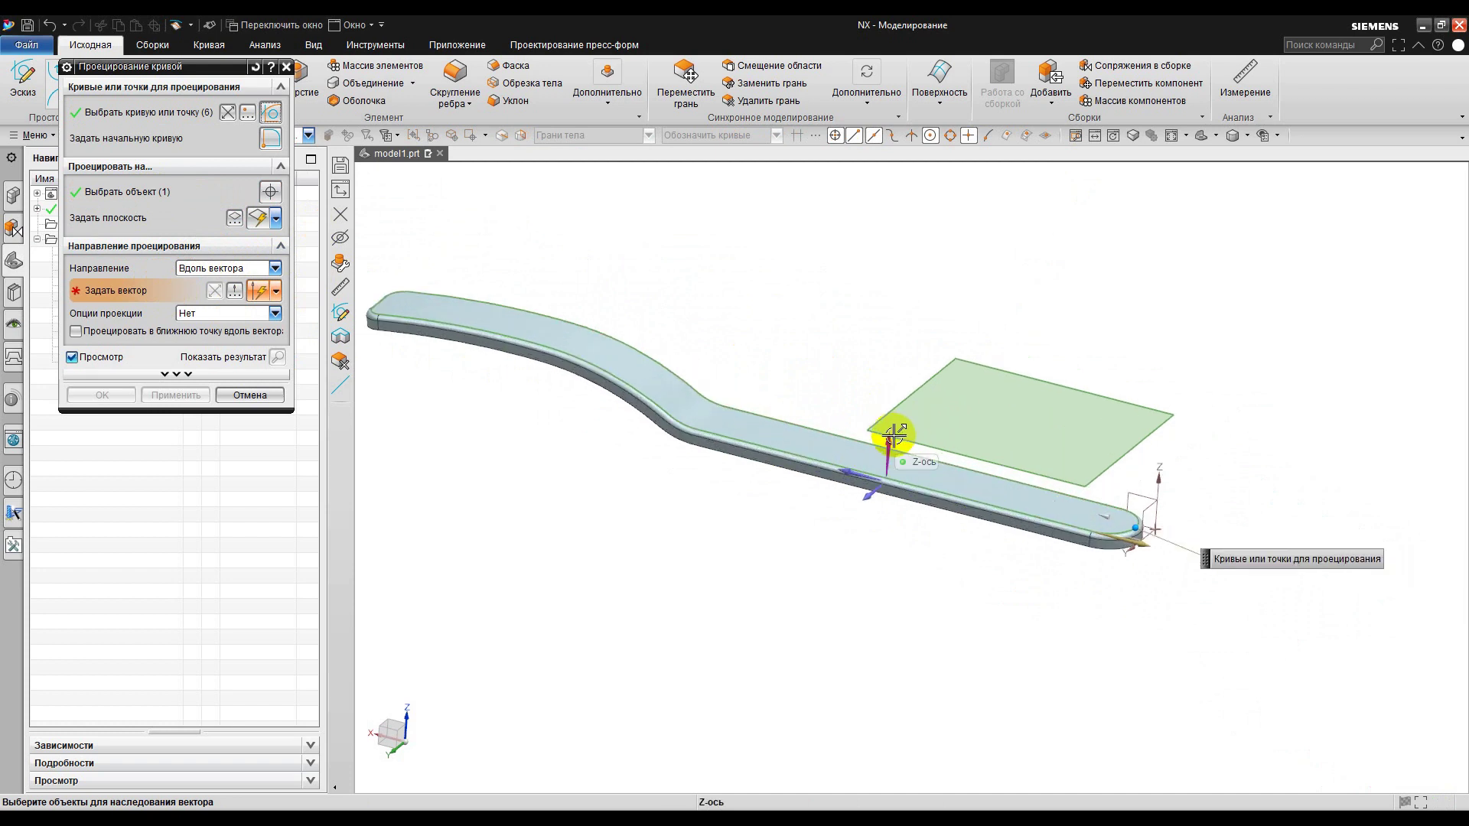
click(890, 442)
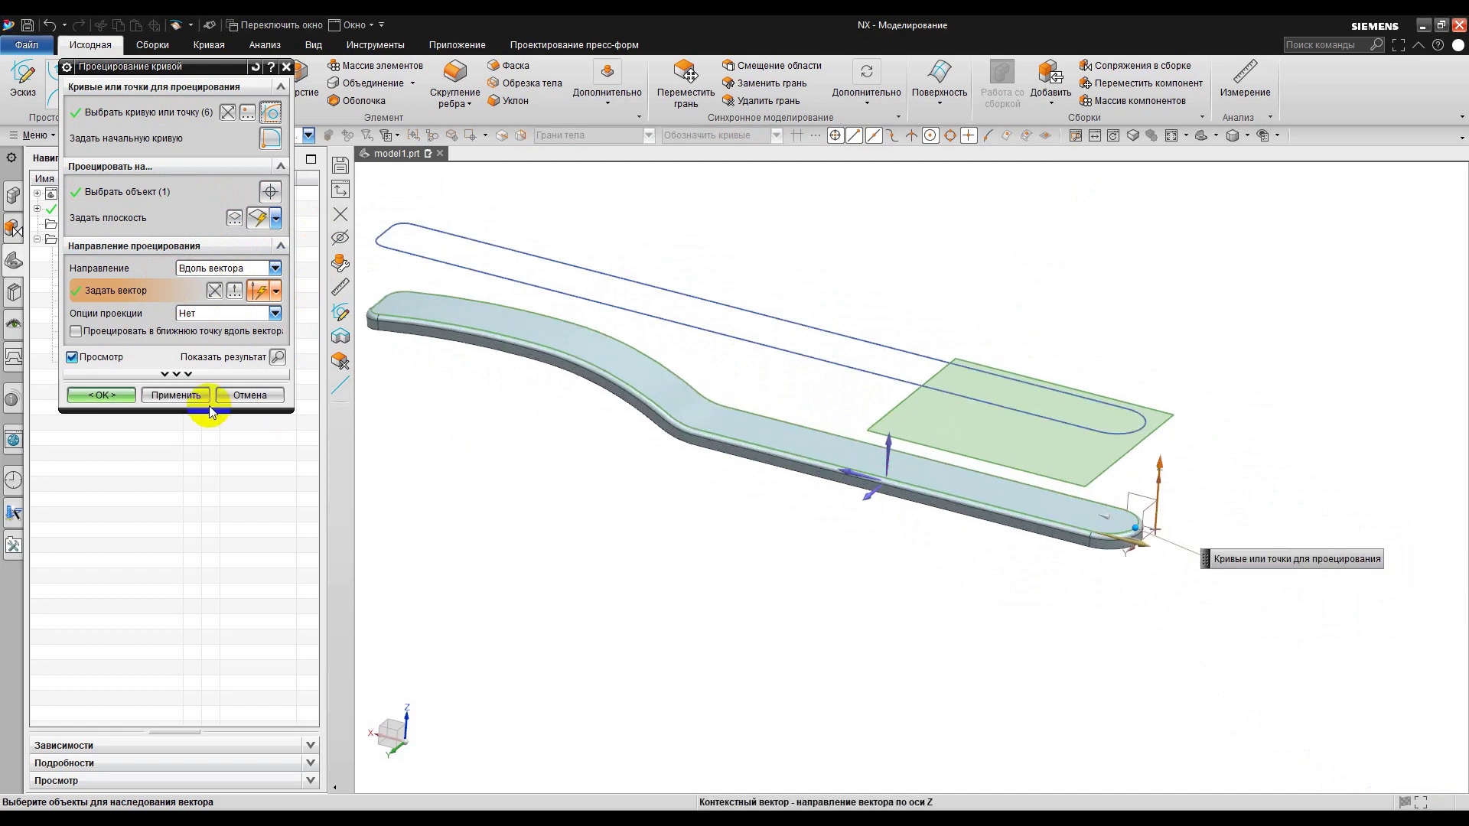
click(112, 394)
Step: Start an offset curve (Кривая смещения) by distance and select all six curves of the projected outline
middle_drag(748, 426, 846, 525)
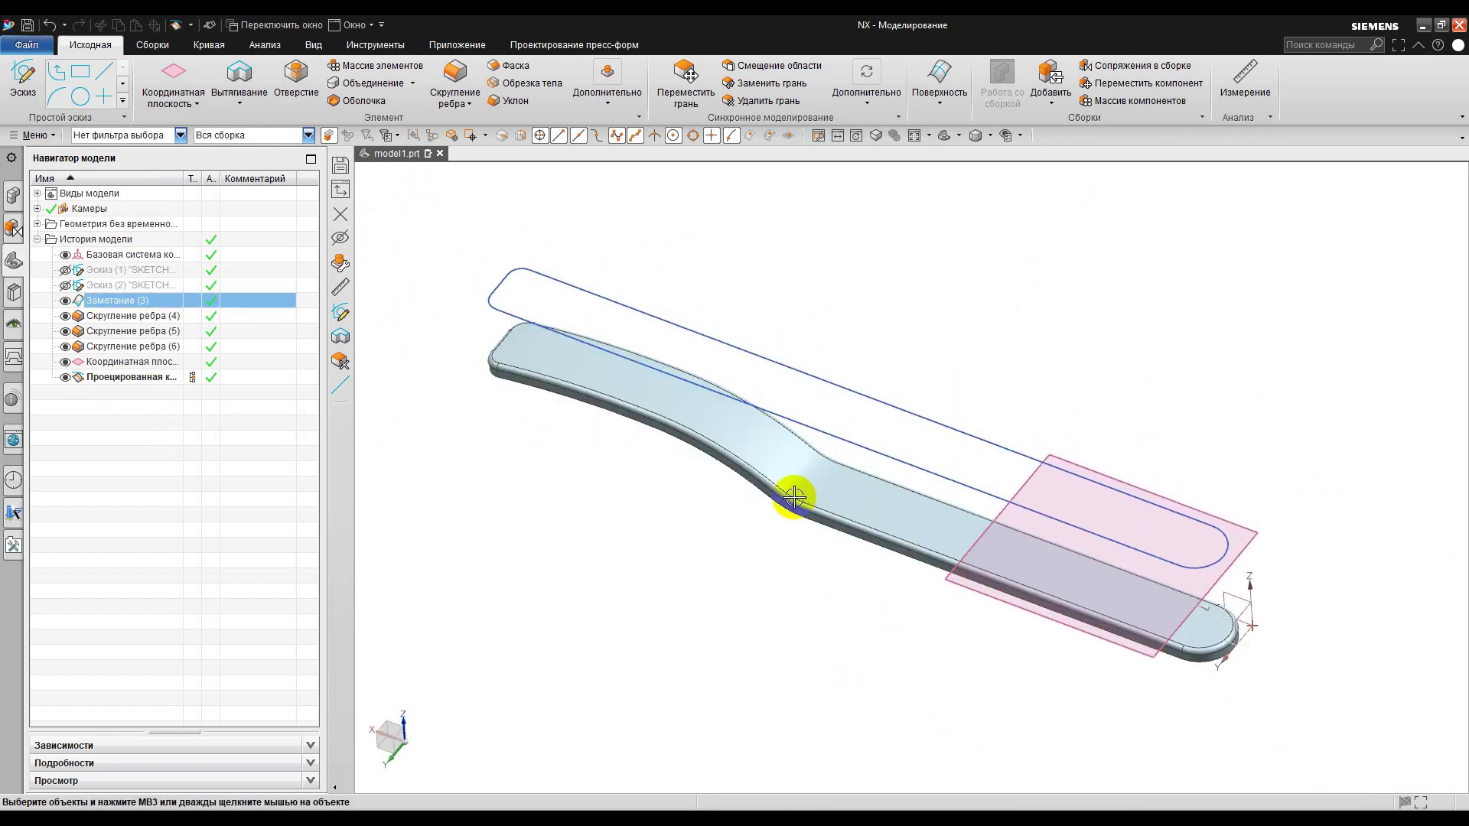
click(208, 46)
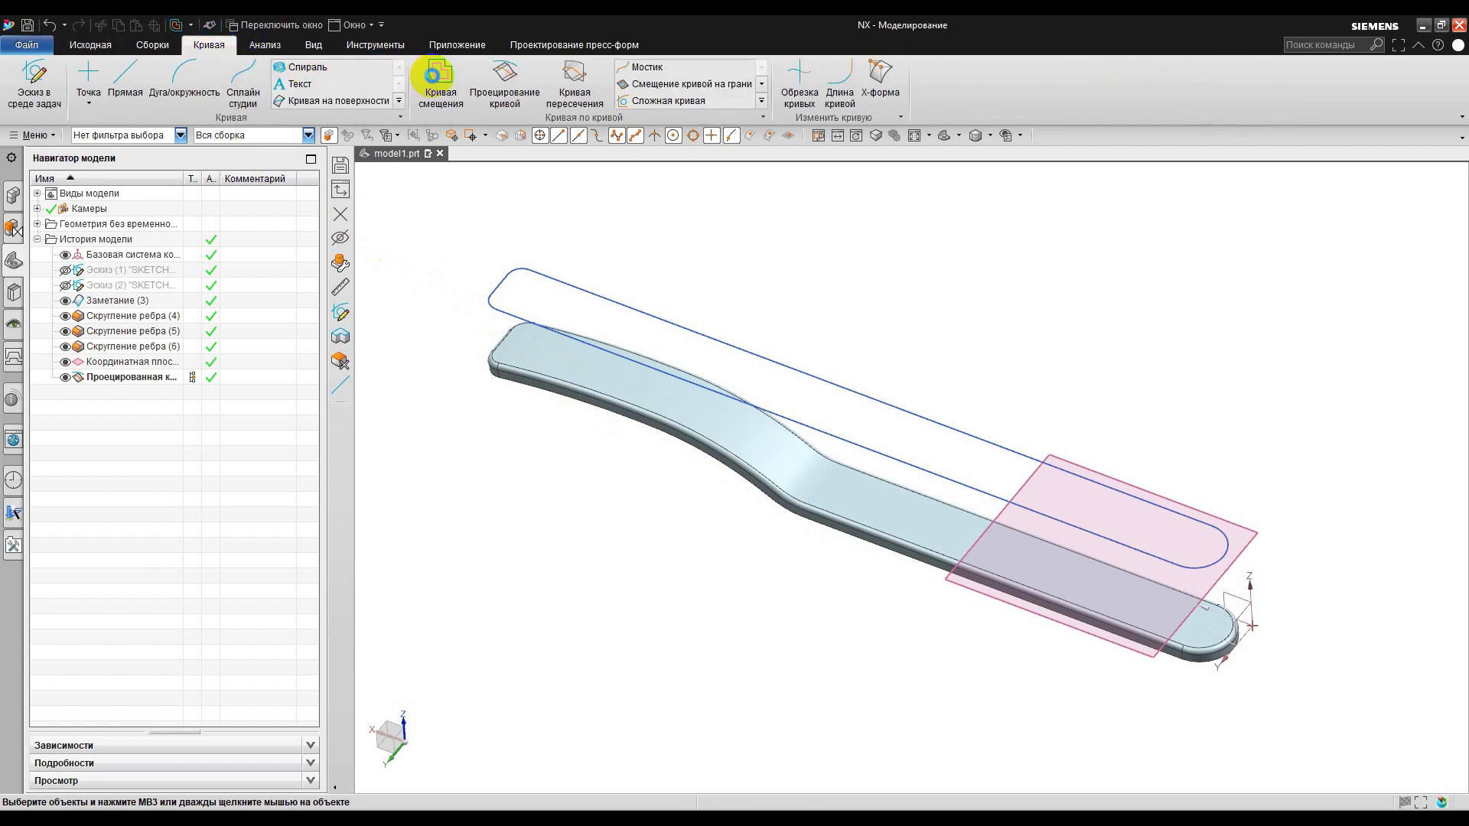
click(434, 75)
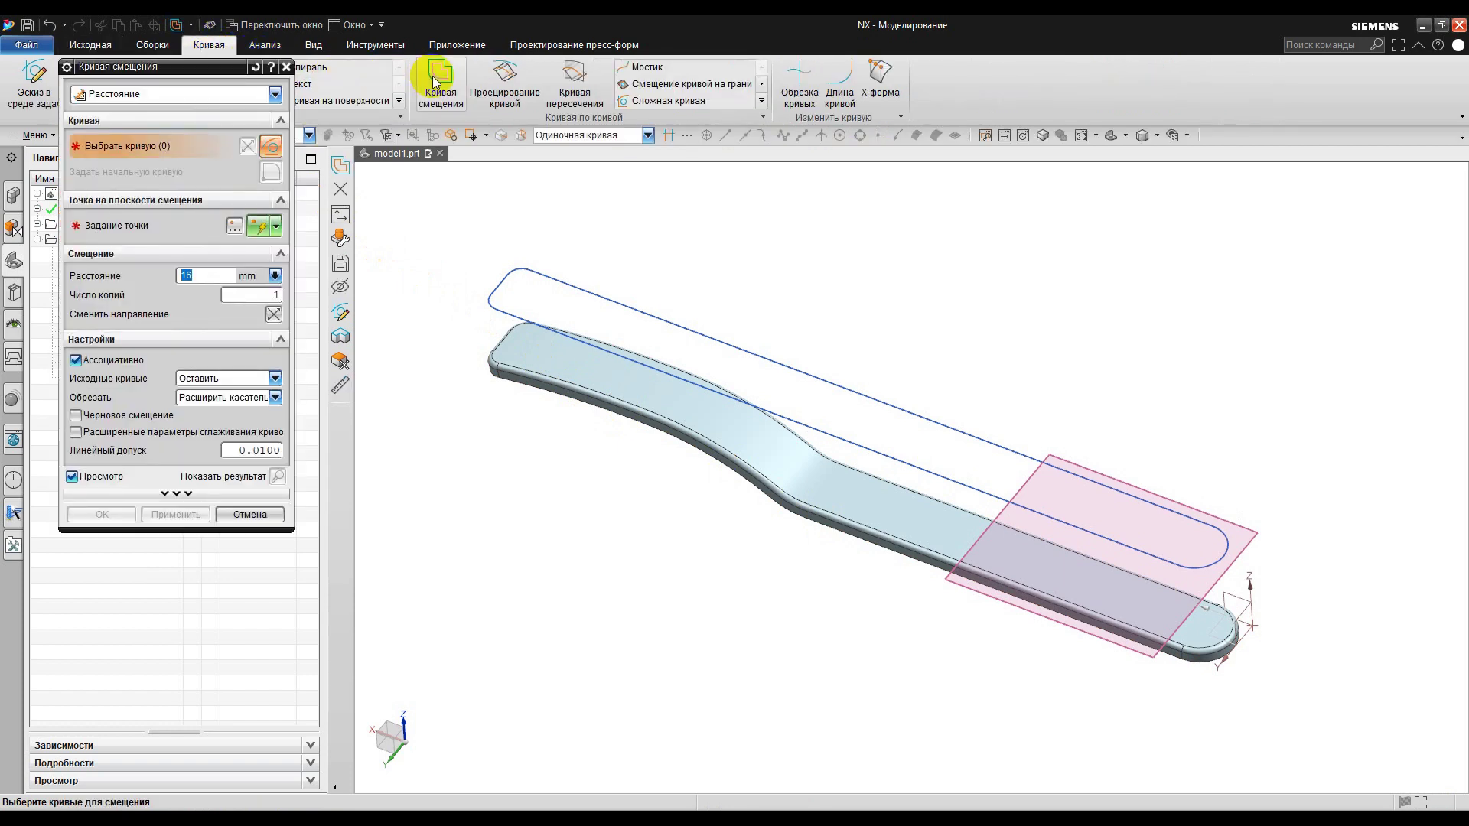
click(565, 280)
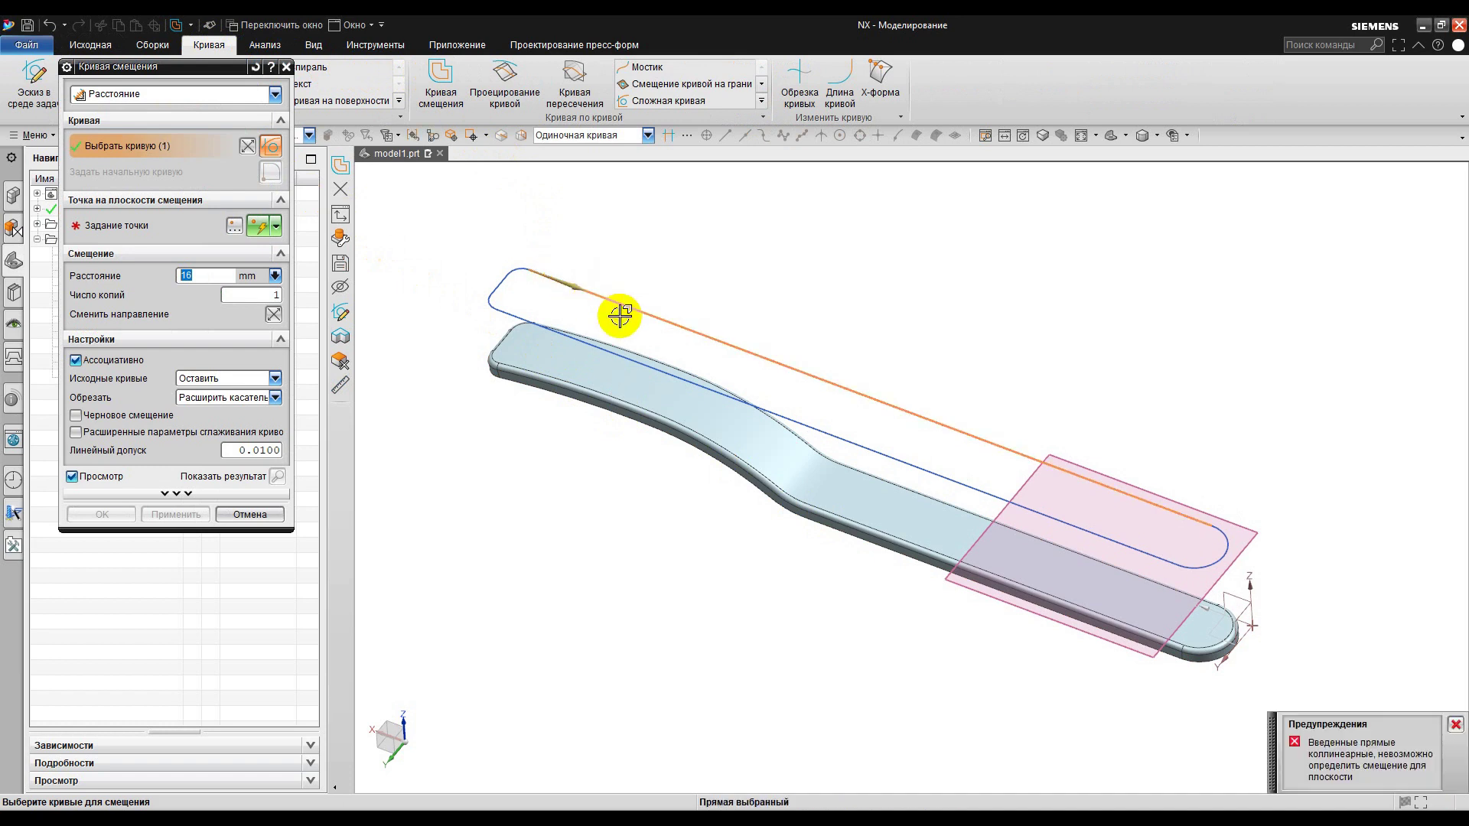
click(1210, 562)
click(1133, 548)
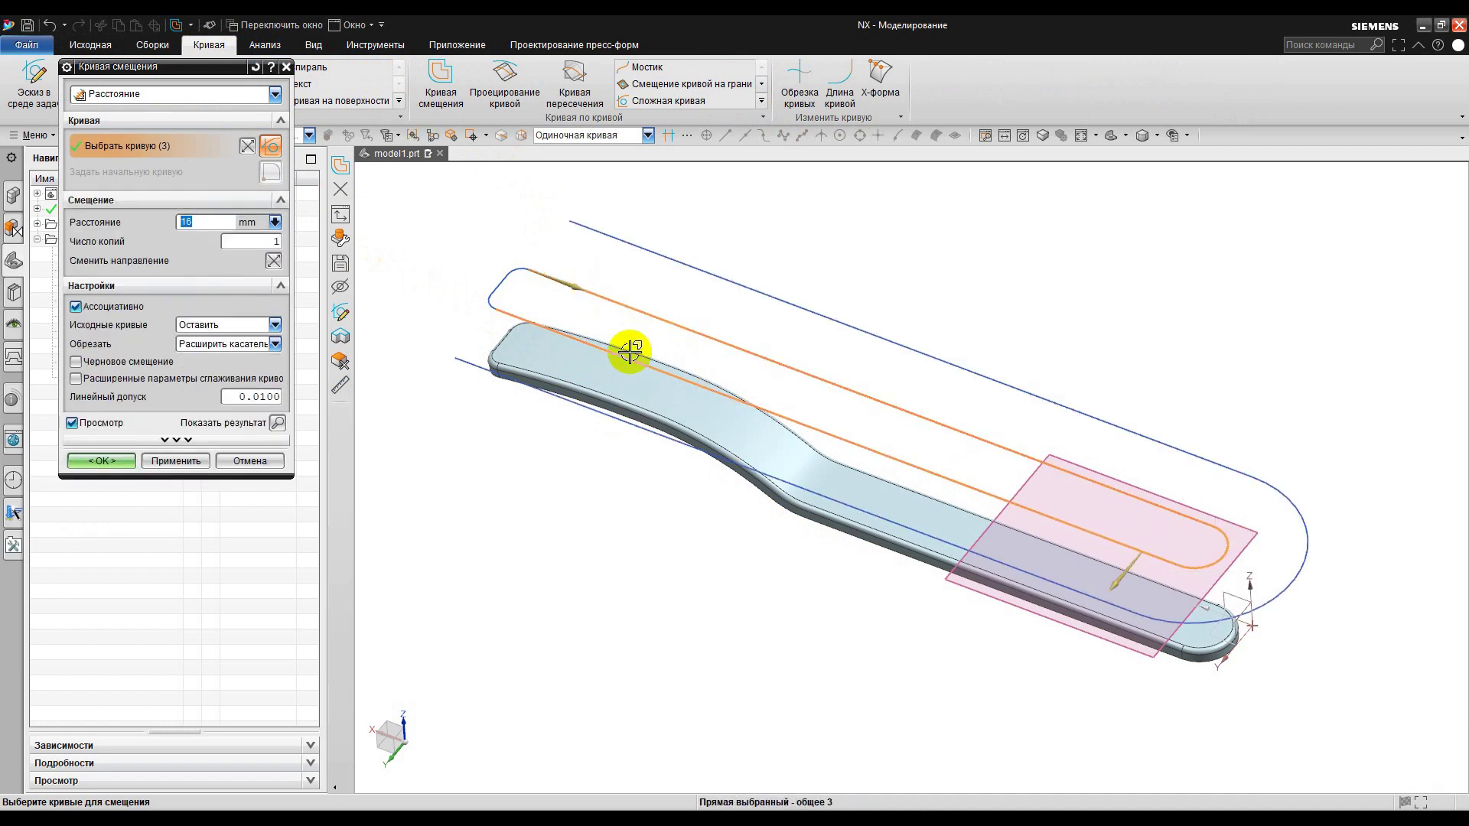
scroll(489, 290, up, 3)
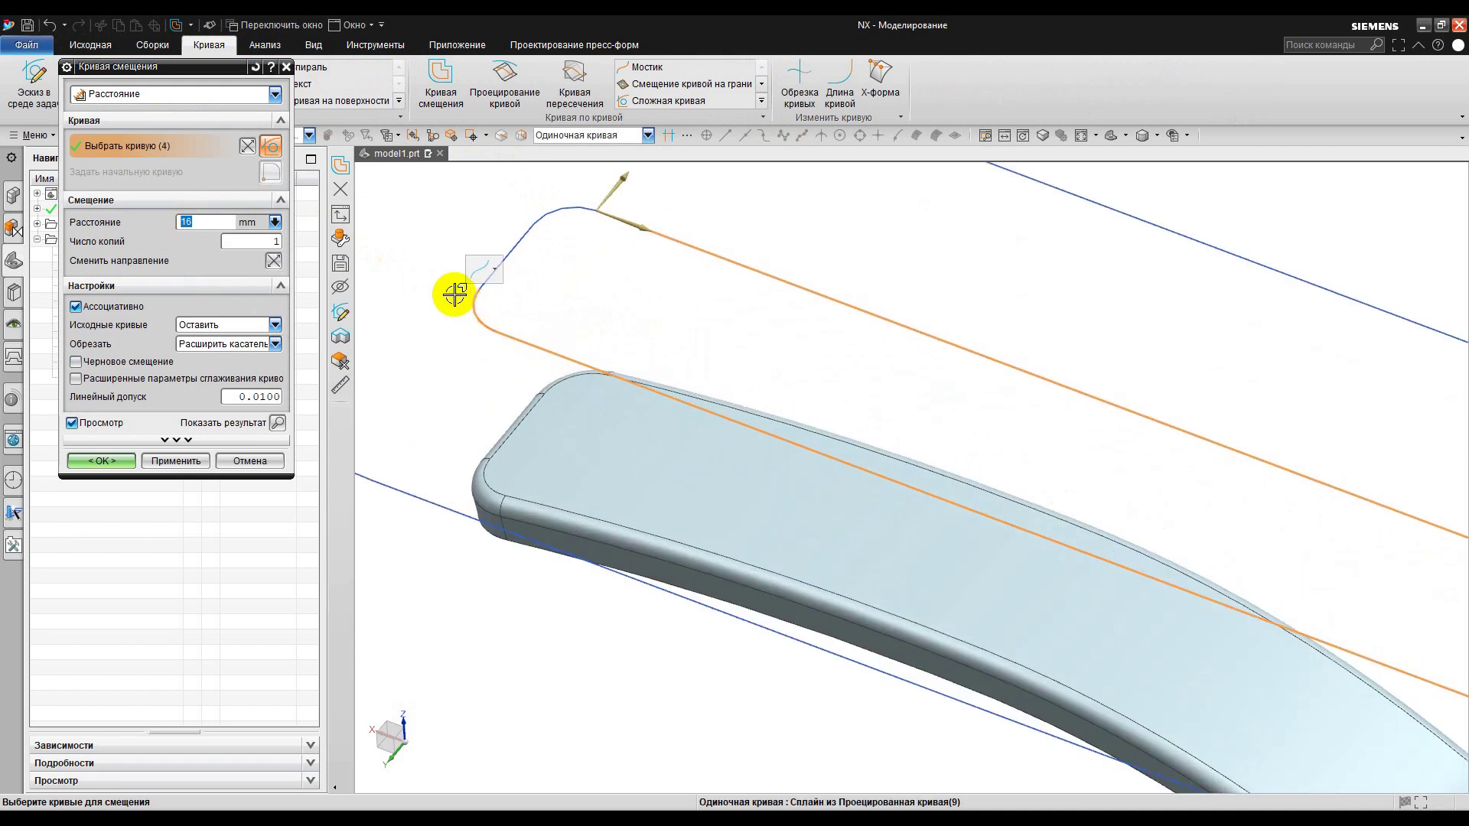
click(575, 220)
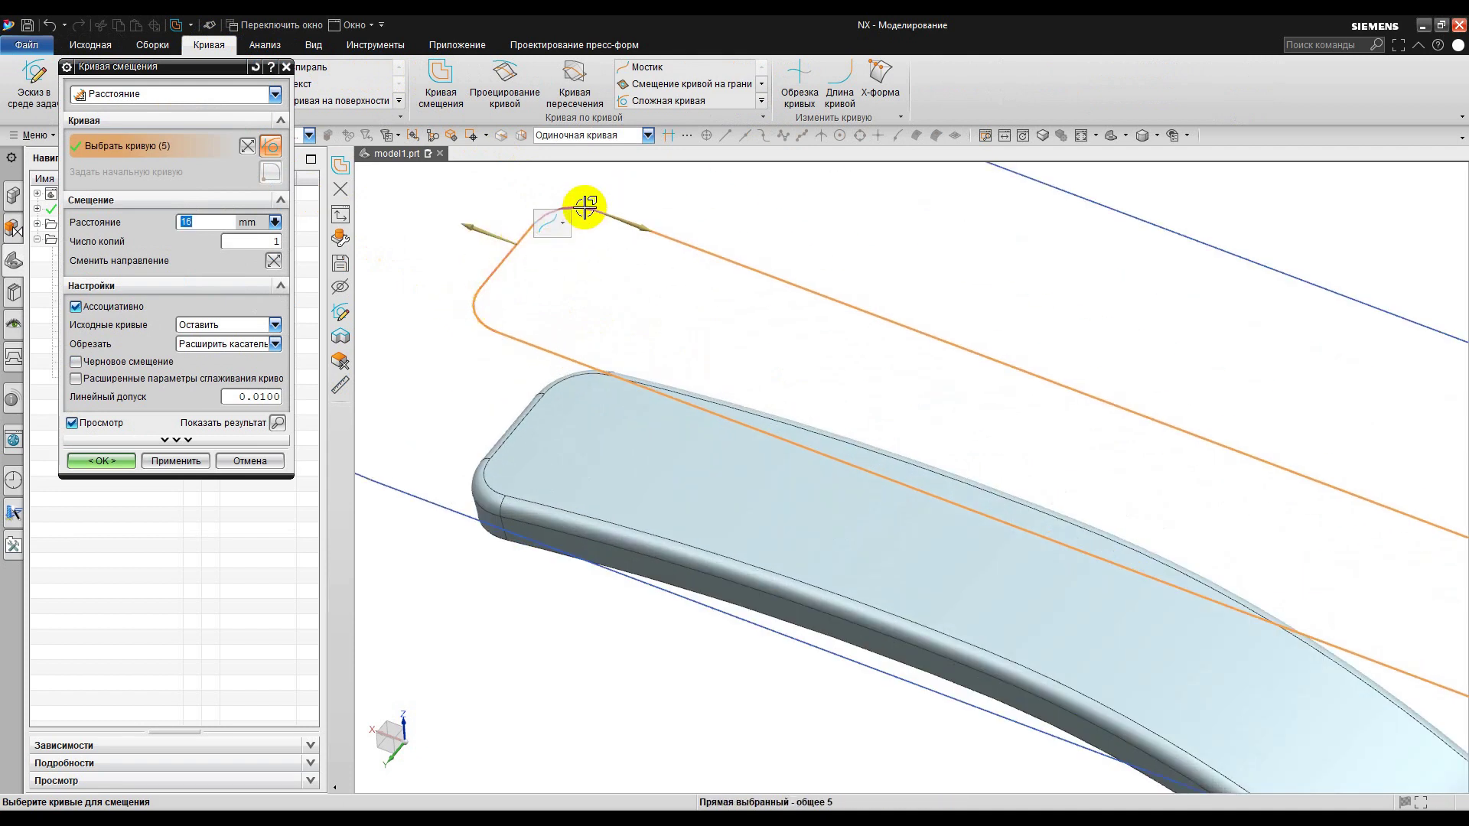
scroll(665, 354, down, 3)
click(675, 356)
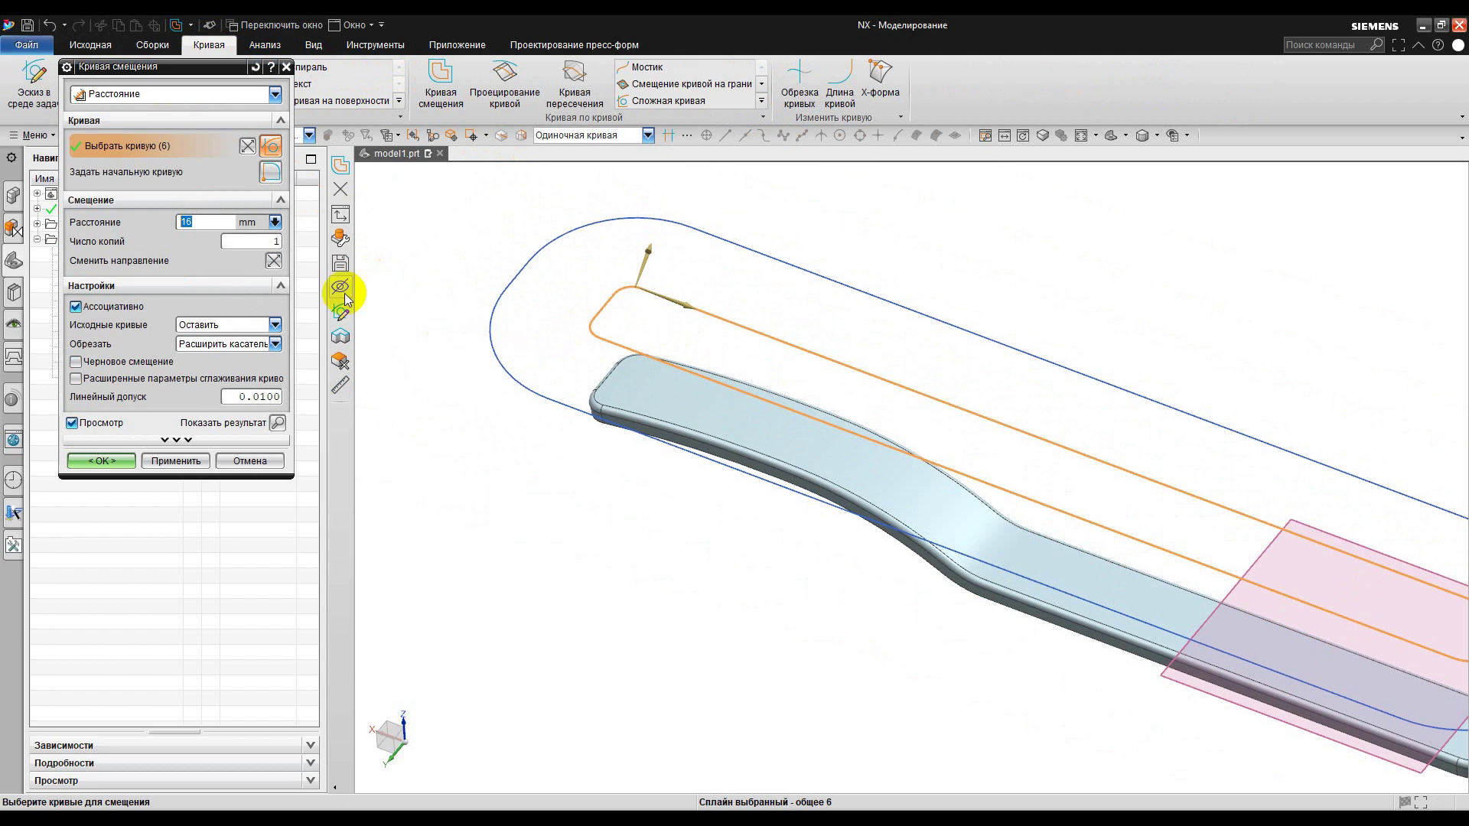
Step: Set the offset distance to 3 mm, reverse the direction so it points inward, and create the offset curve
click(177, 223)
text(3)
key(Tab)
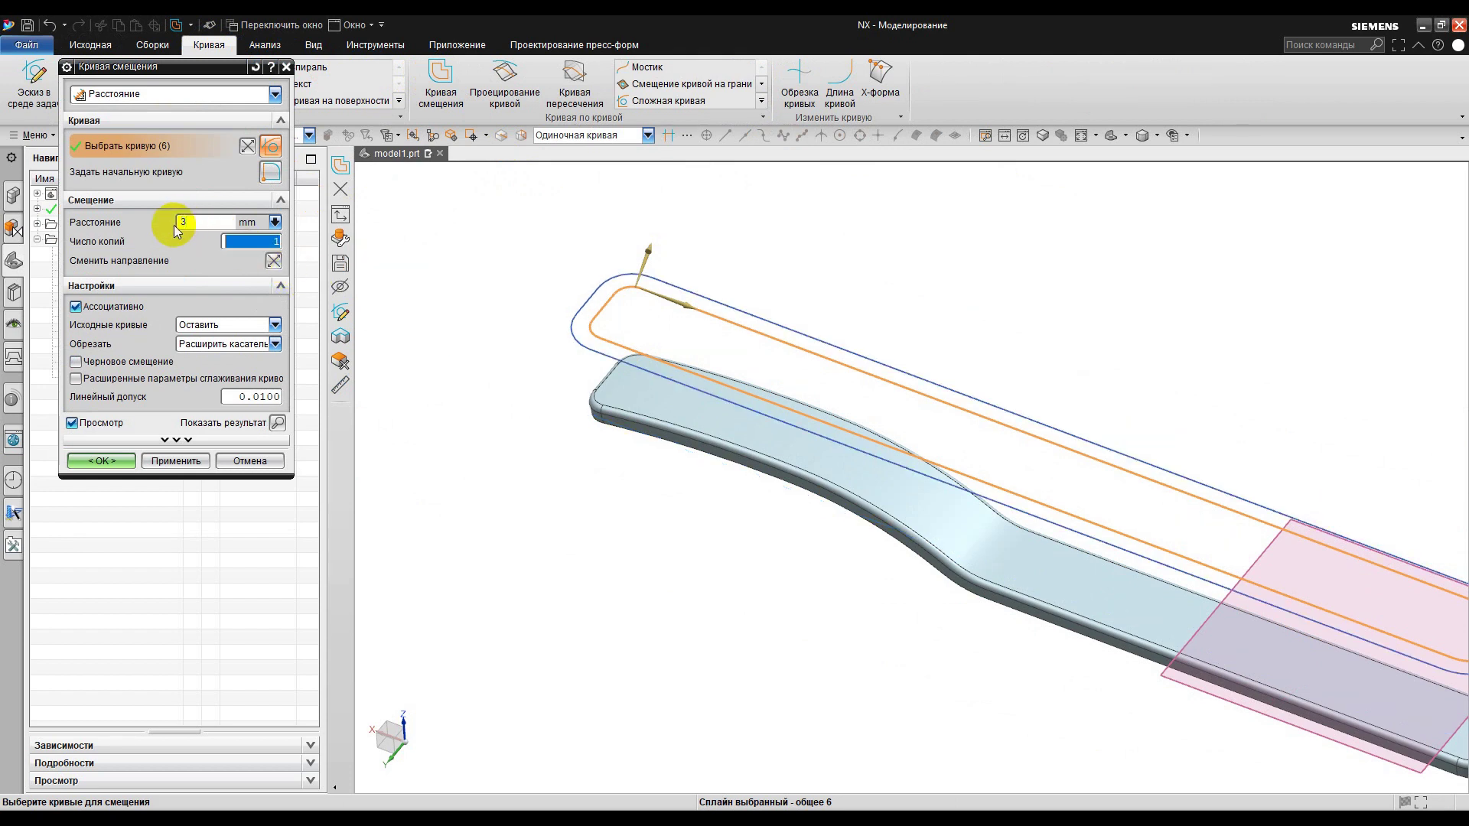
click(273, 261)
click(101, 461)
Step: Hide the projected outline so only the inner offset curve is displayed, and fit the model in view
click(700, 312)
right_click(701, 314)
click(737, 348)
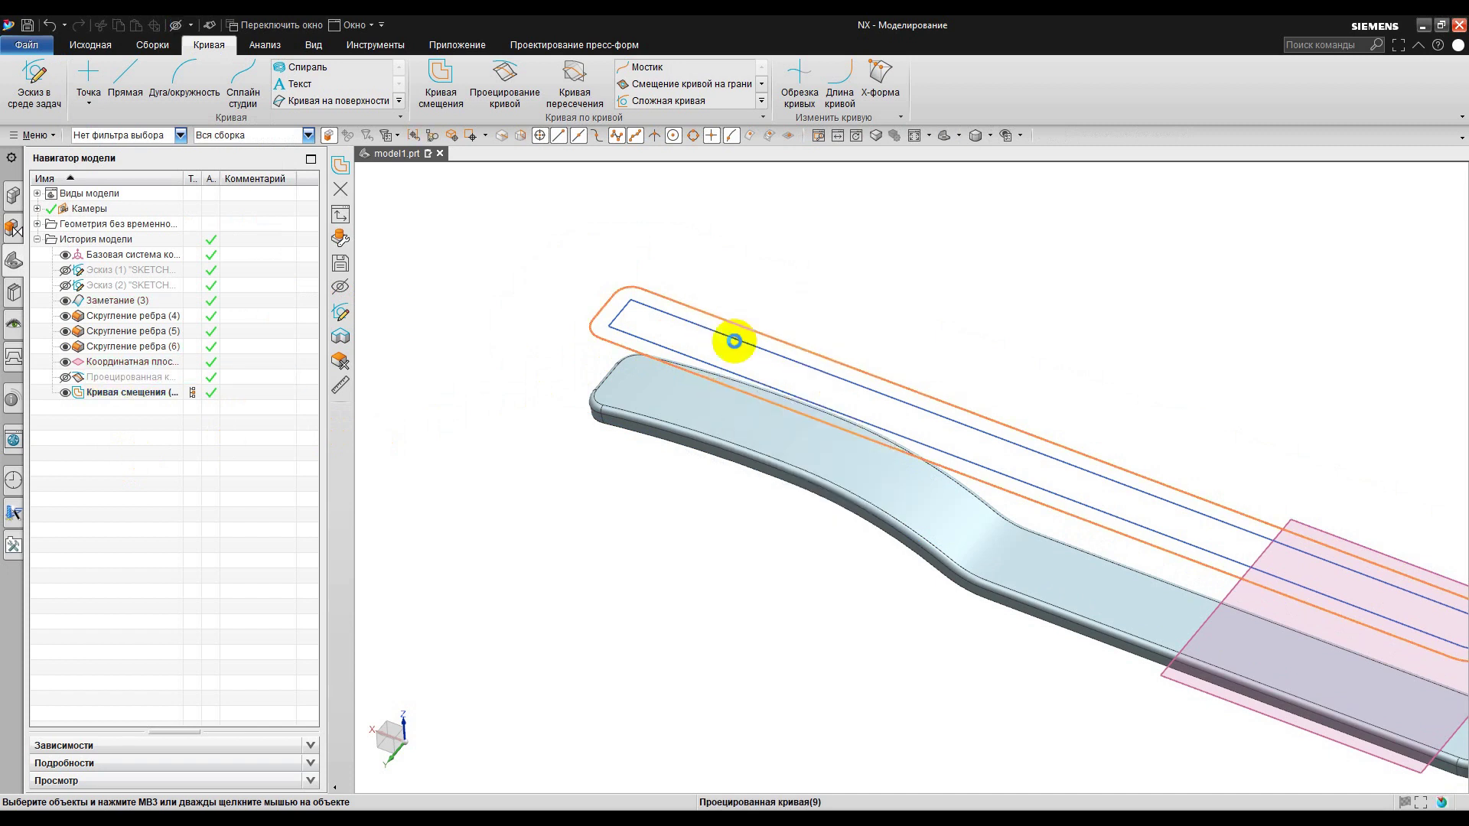
key(ctrl+f)
shift+middle_drag(770, 393, 846, 436)
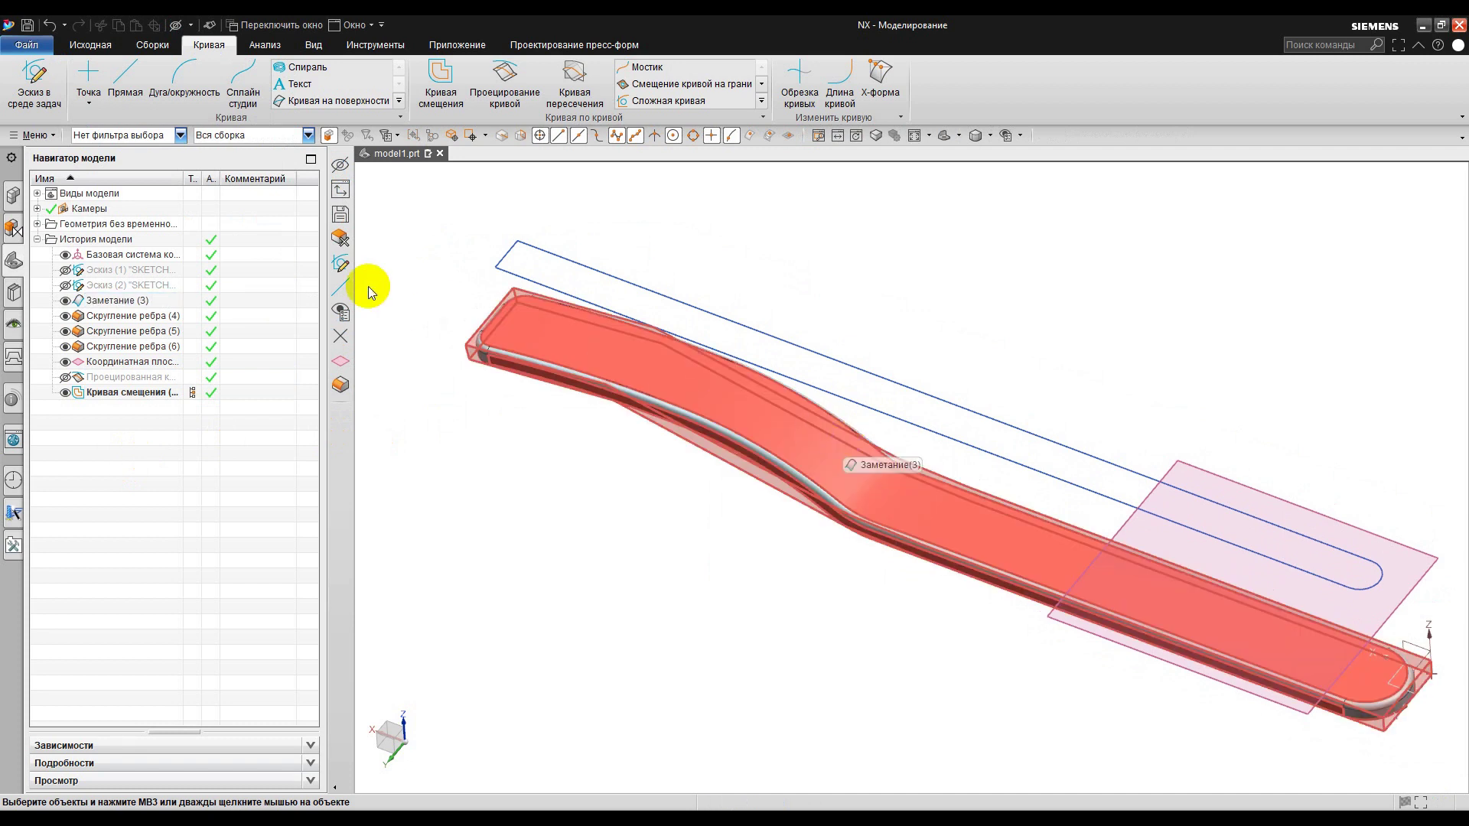
Step: Switch to the manufacturing application (Обработка) and open the CONTOUR_AREA operation for editing
click(27, 44)
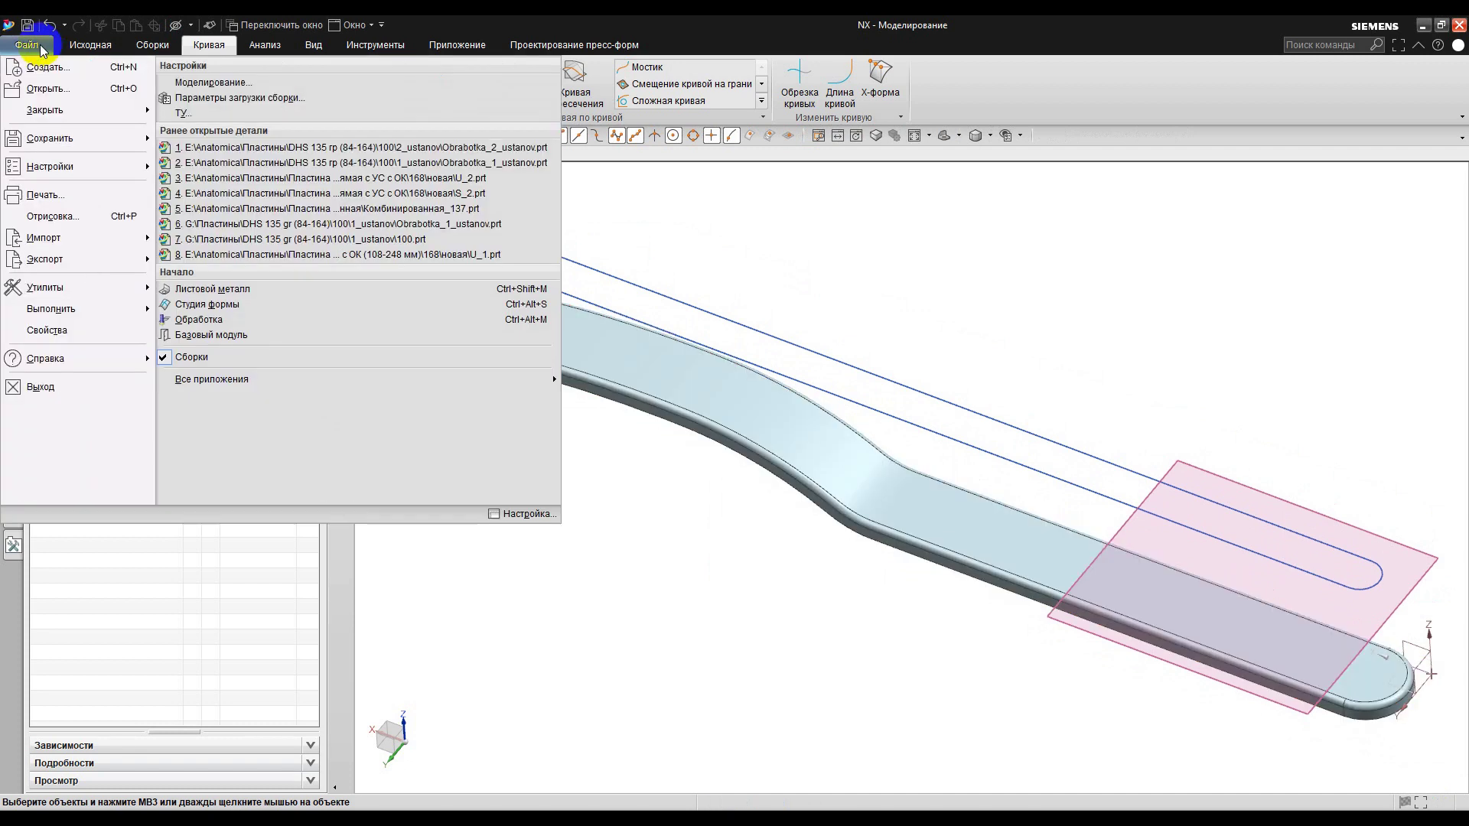
click(218, 320)
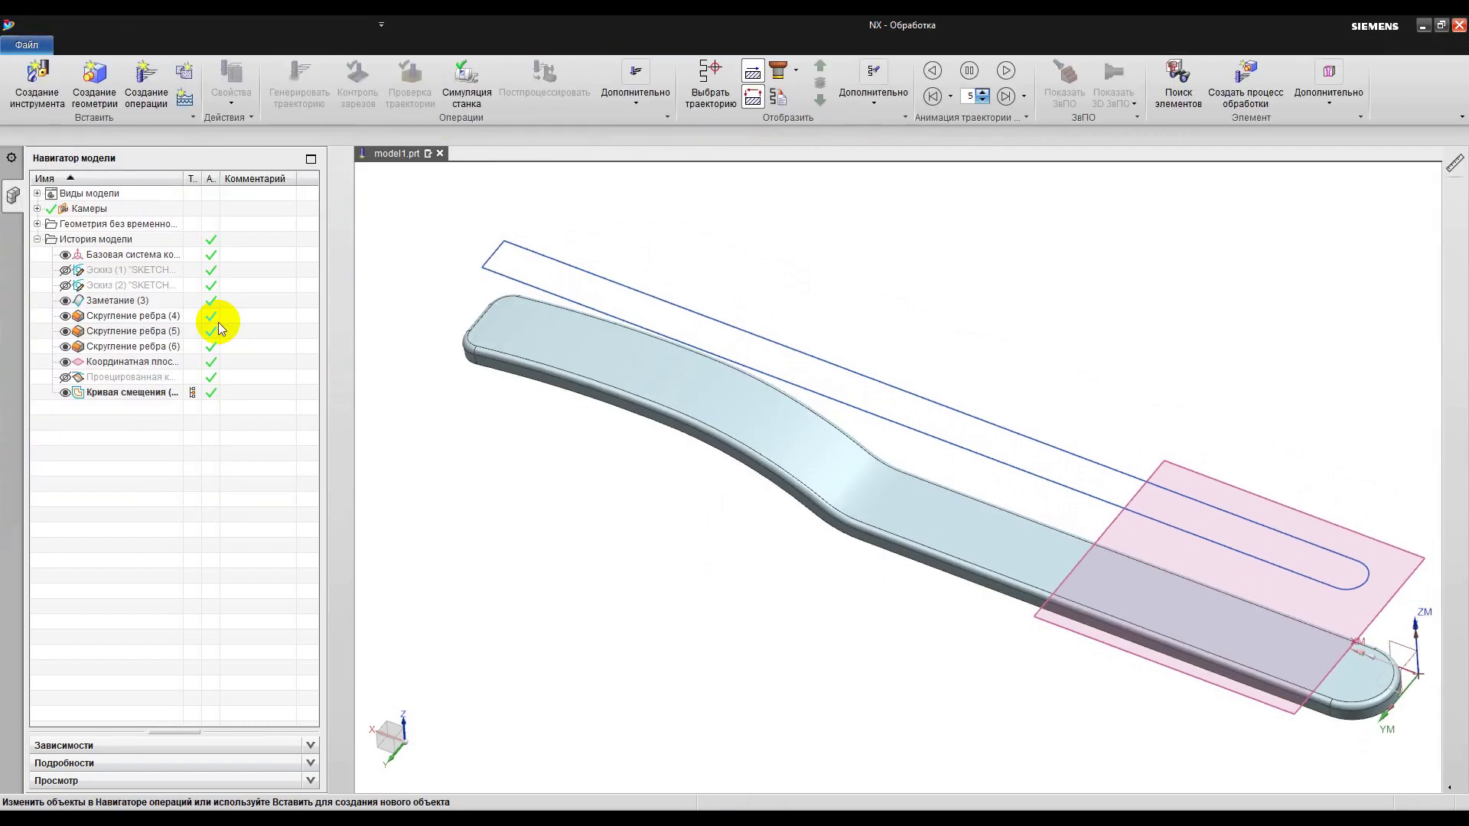
click(14, 292)
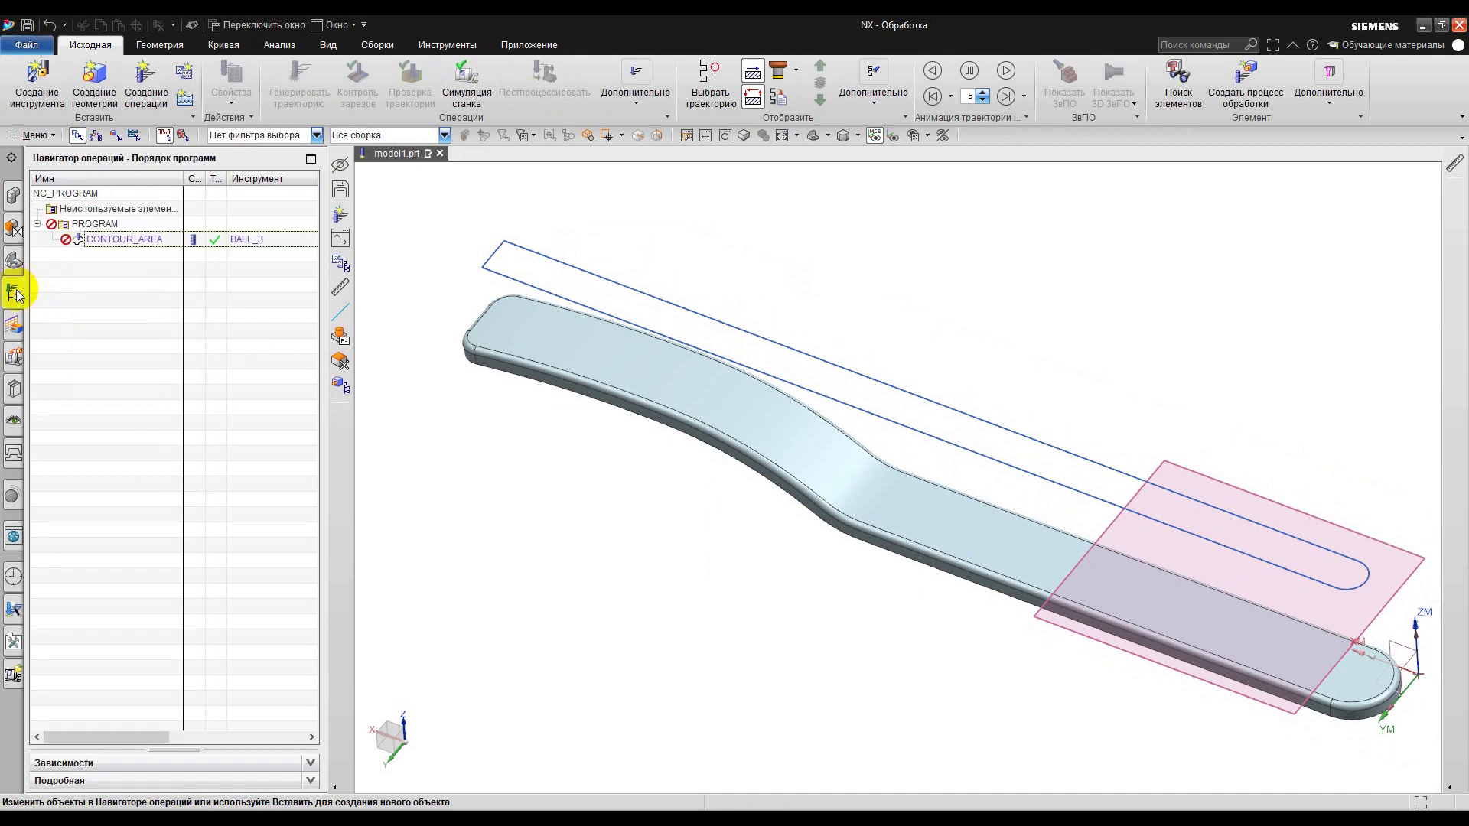
click(126, 241)
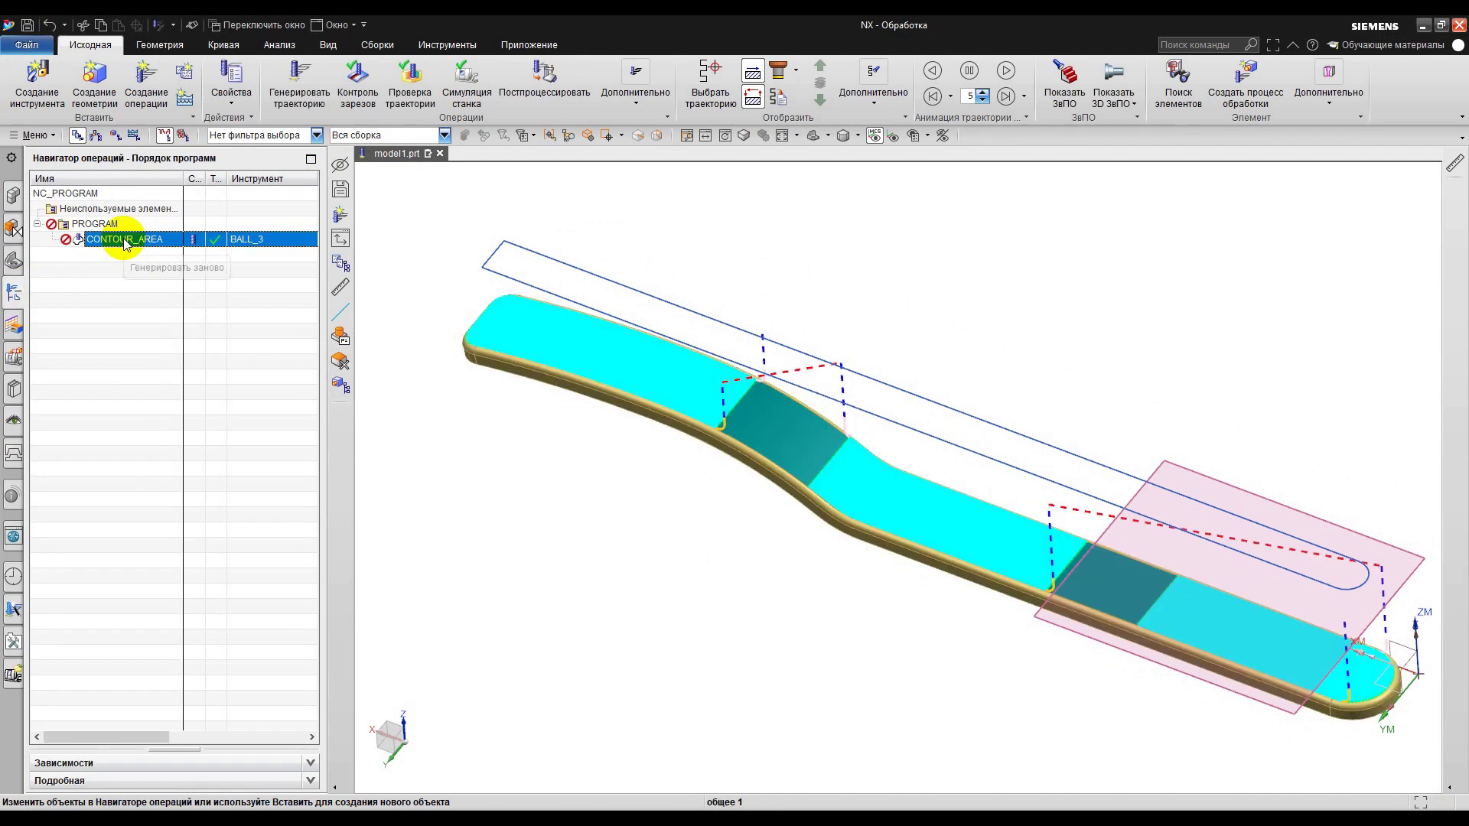
double_click(125, 239)
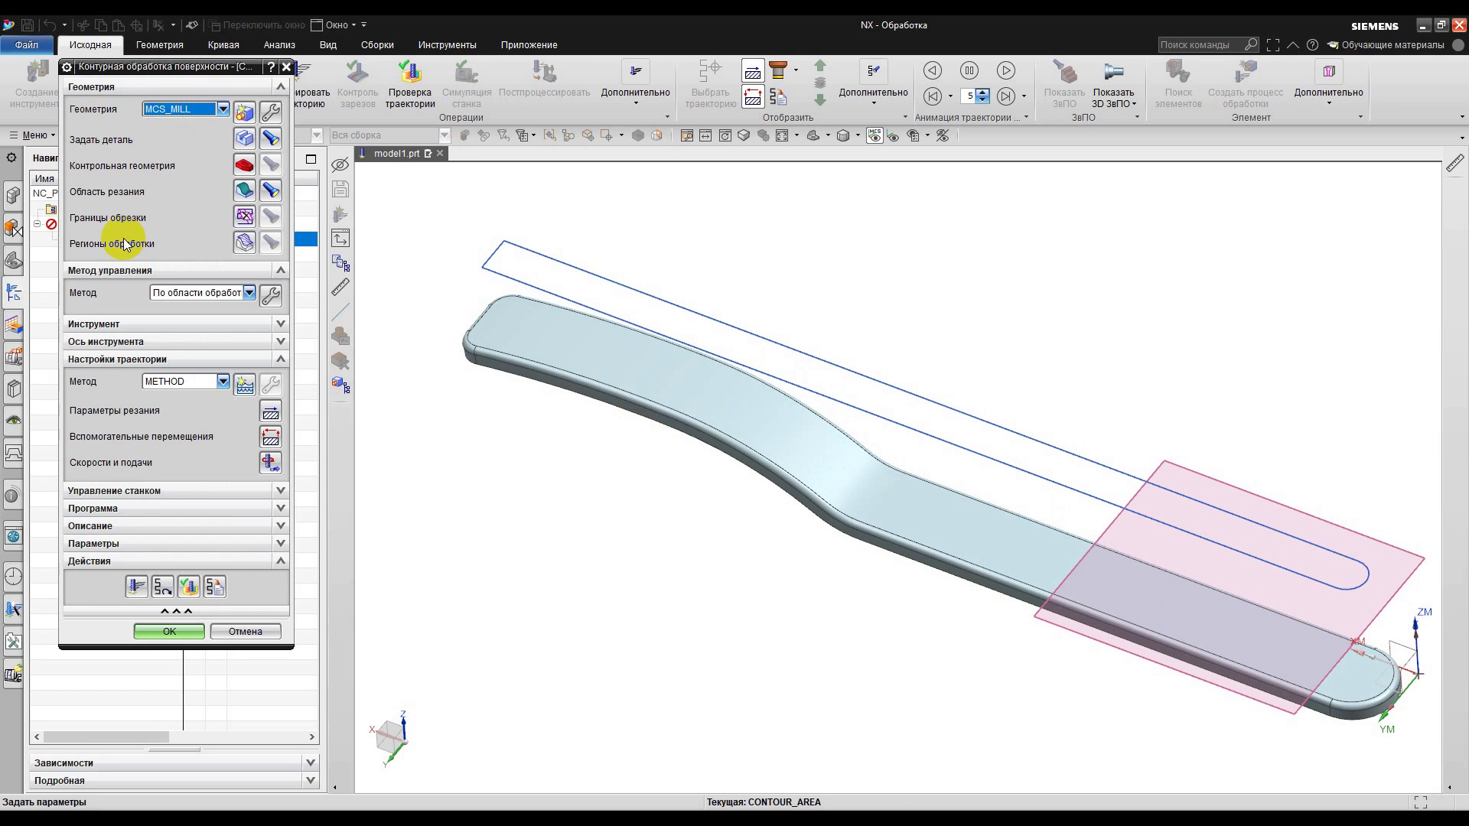
Step: Define a trim boundary (Границы обрезки) by curves (Кривые) from the four curves of the closed offset outline
click(243, 215)
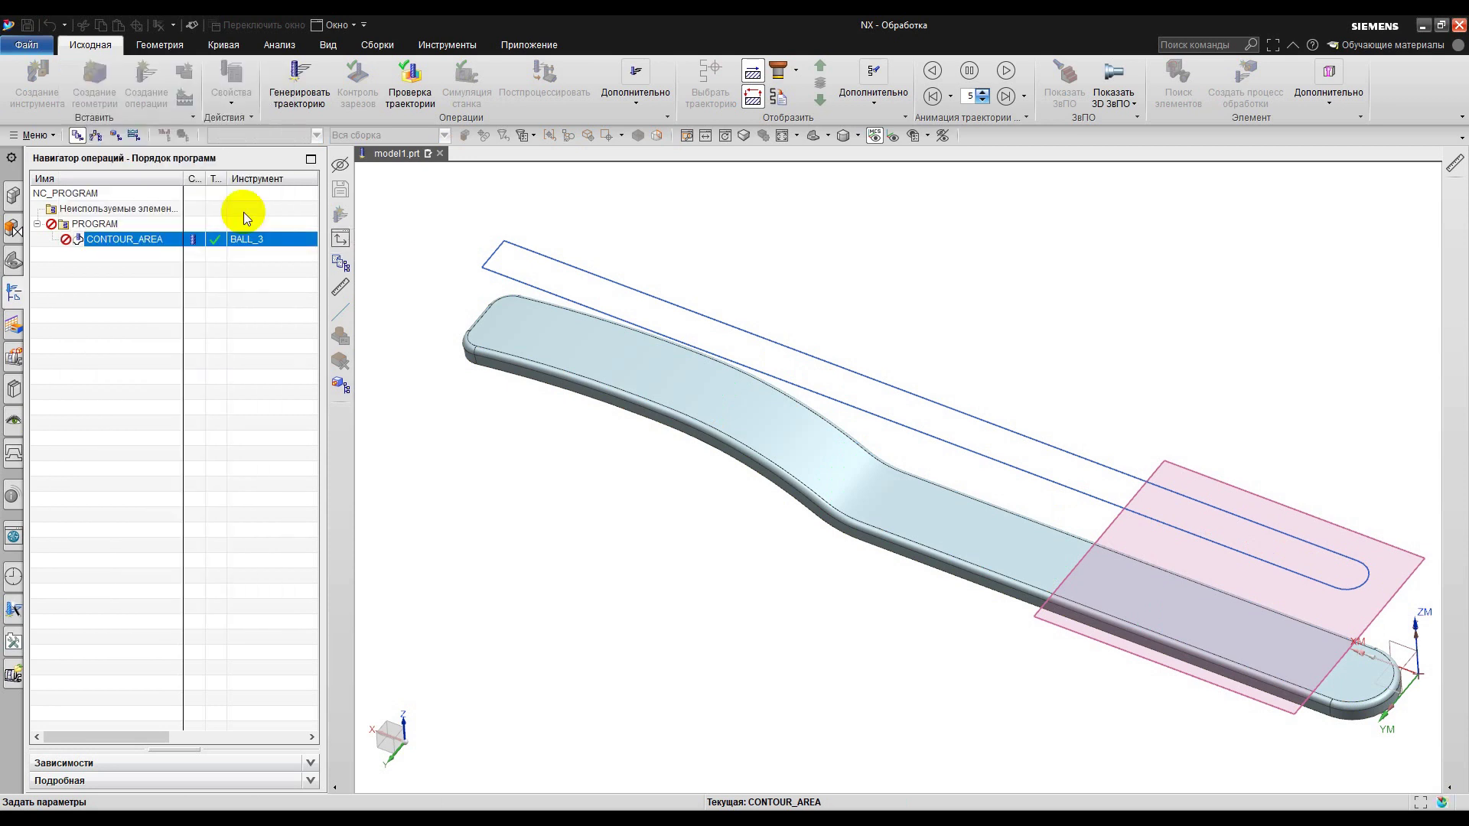
click(227, 115)
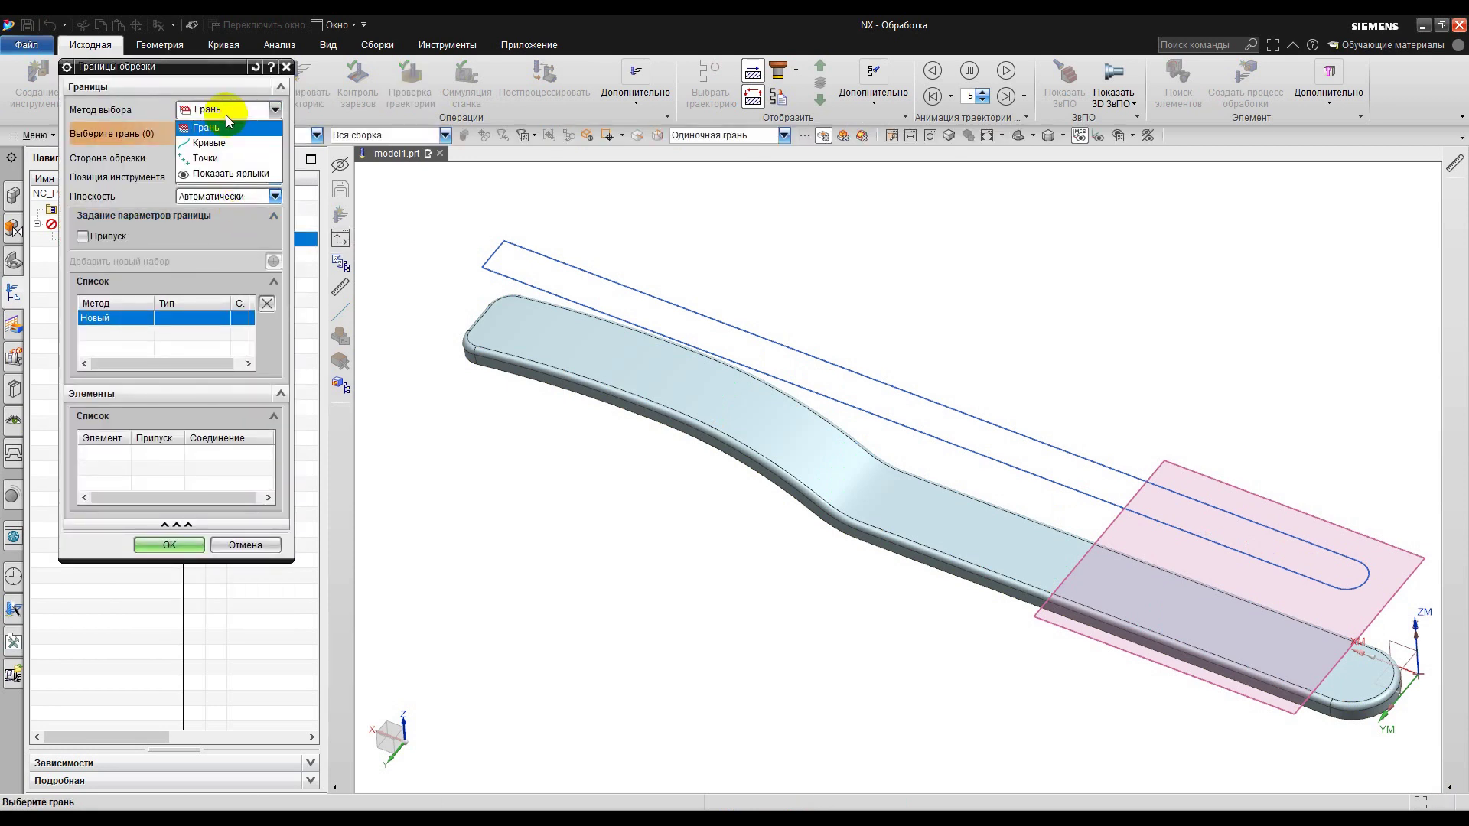
click(223, 139)
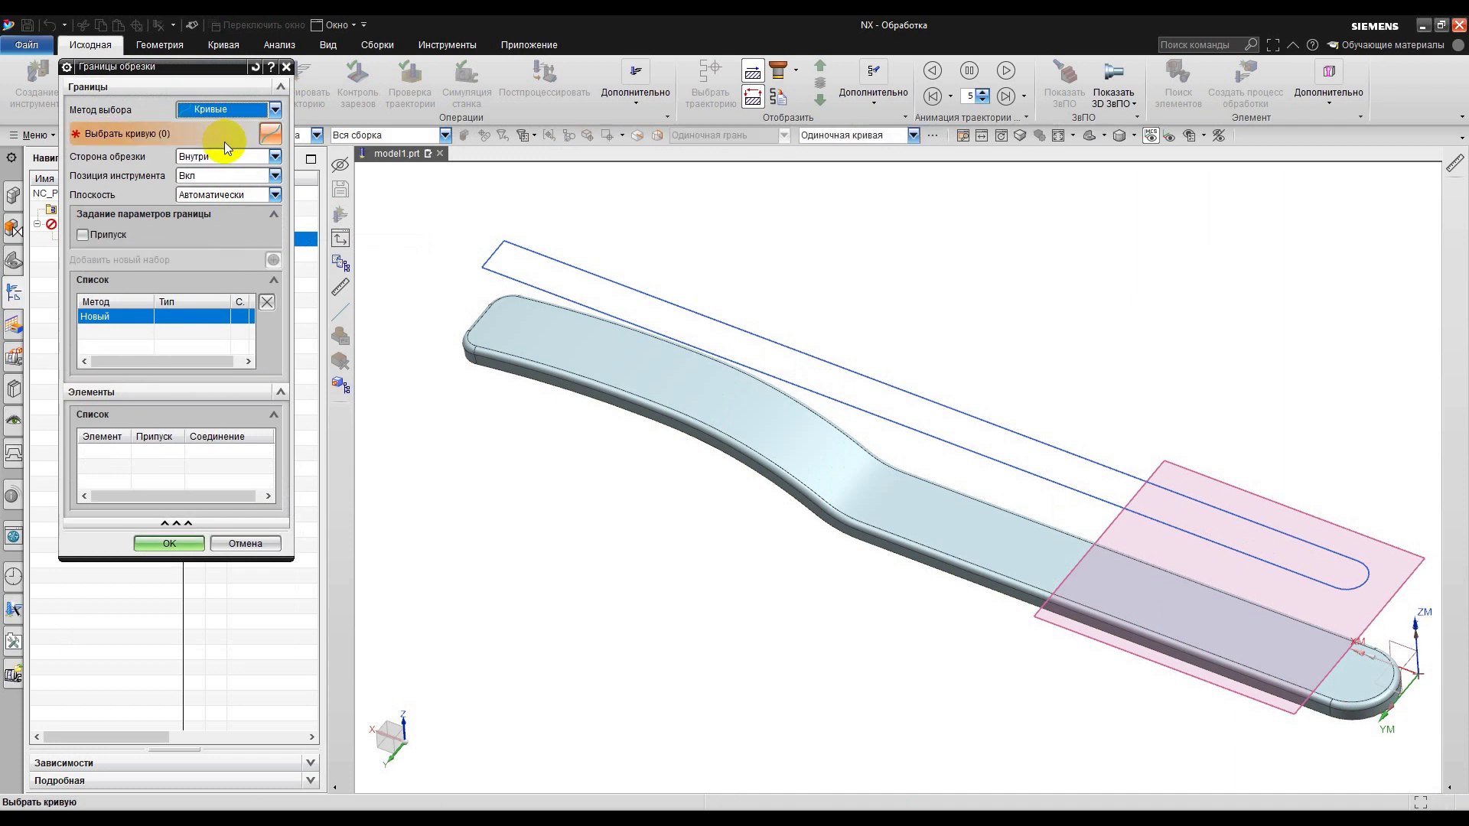
click(517, 251)
click(499, 268)
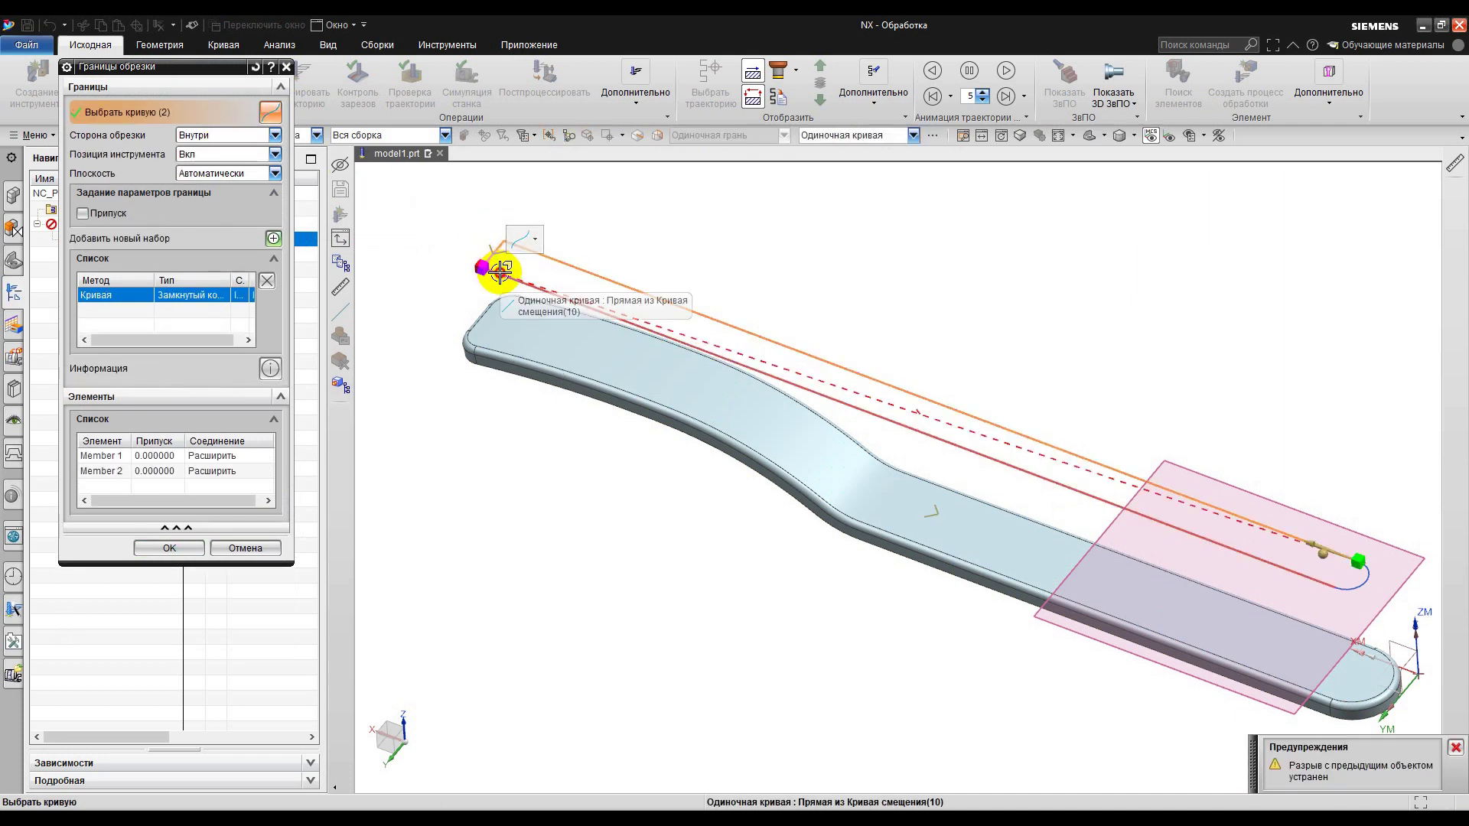
click(1134, 513)
scroll(1426, 597, up, 4)
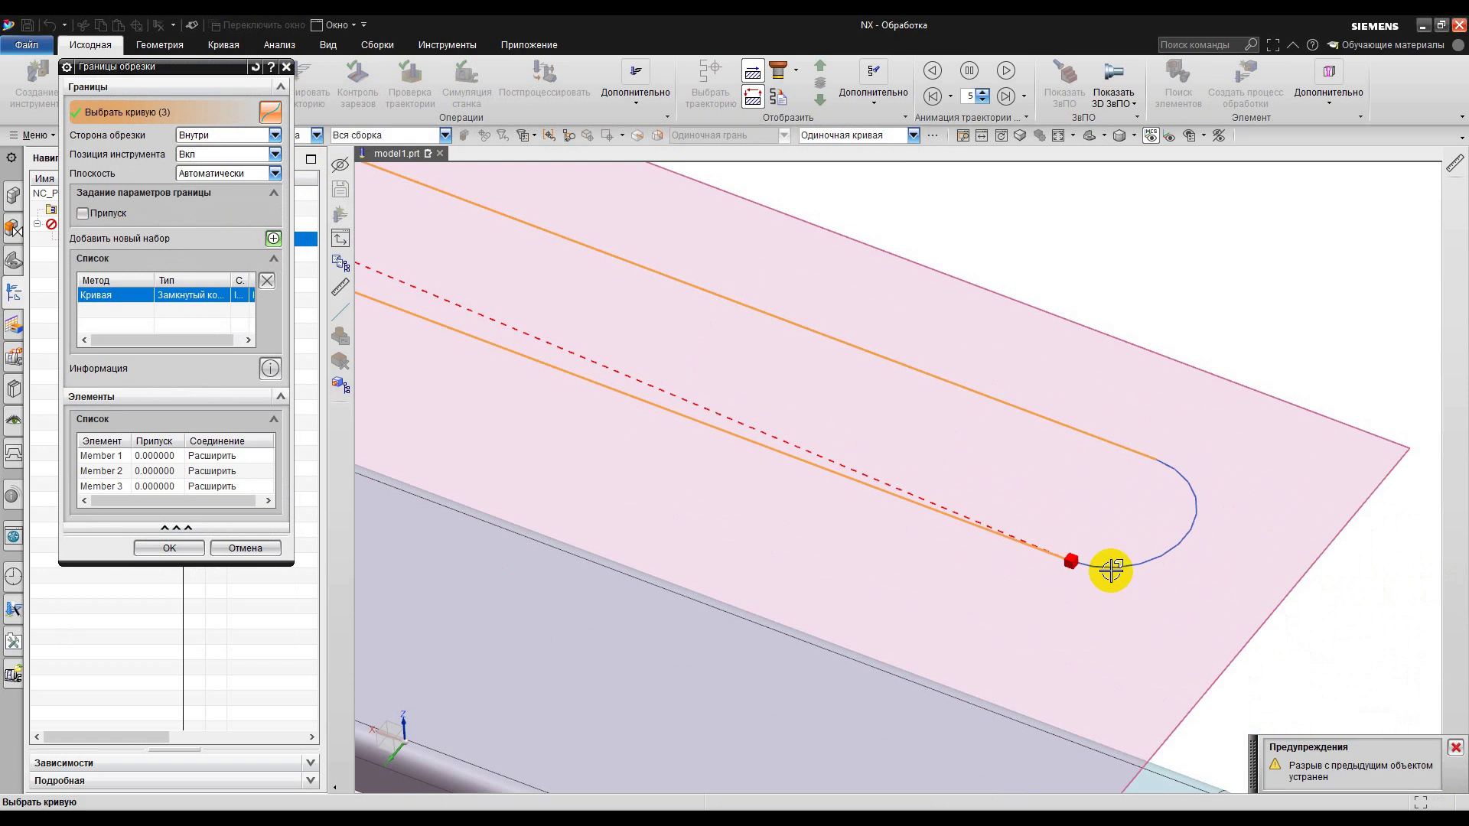
click(1111, 570)
scroll(1205, 612, down, 5)
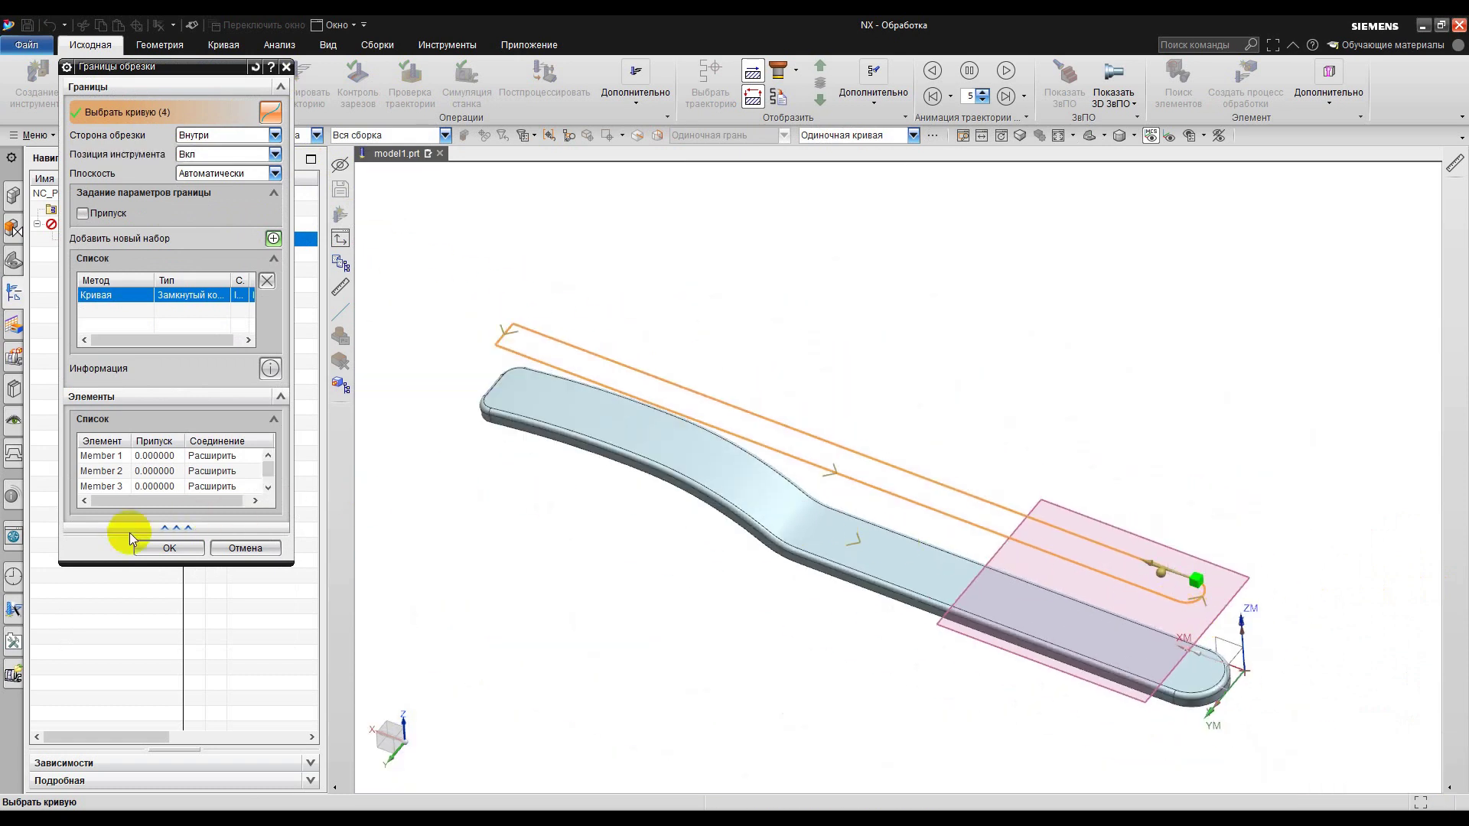
click(168, 547)
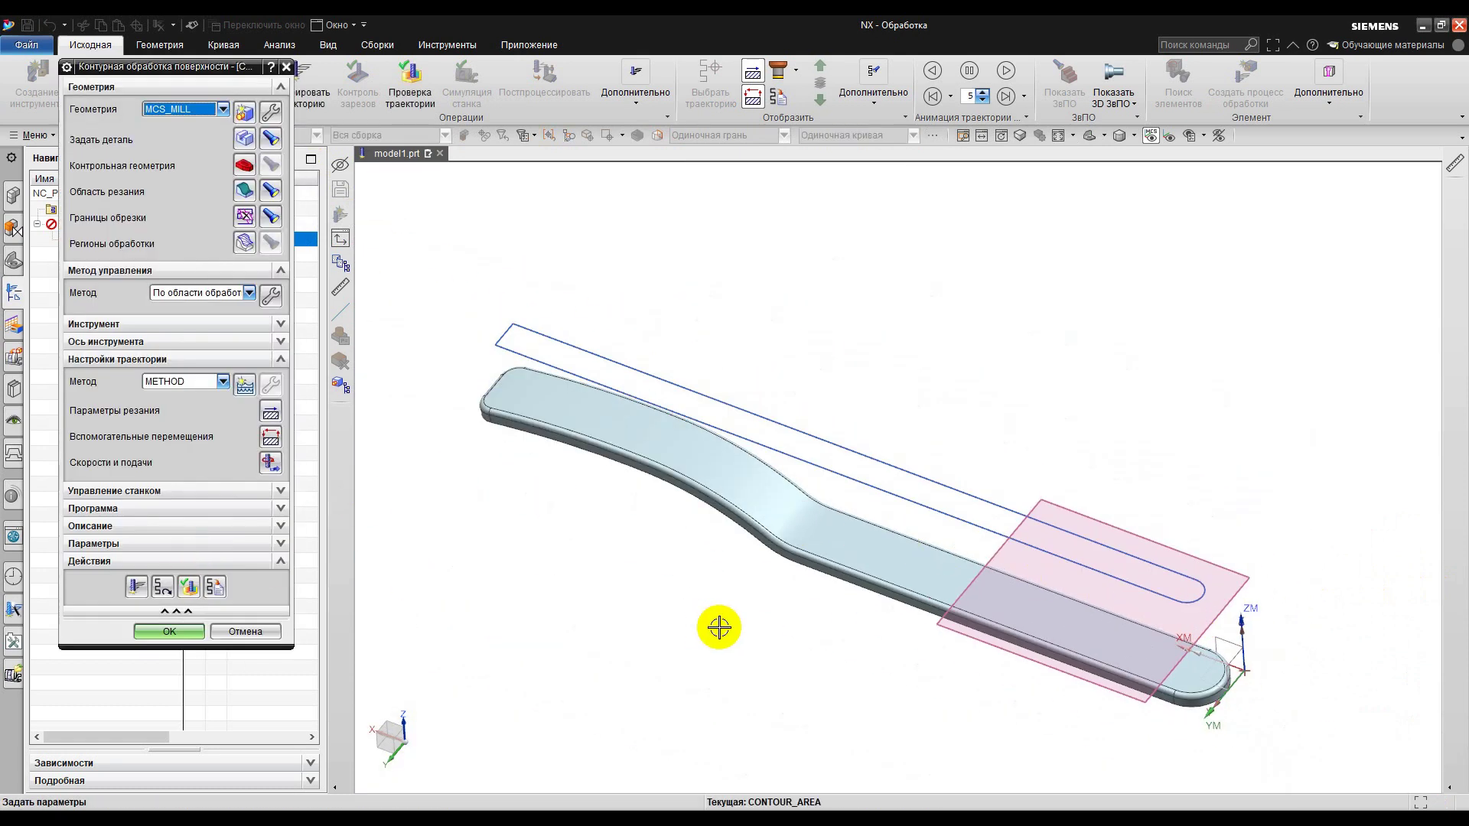
Step: Generate the contour area toolpath with the new trim boundary and inspect it on the plate
shift+middle_drag(725, 644, 766, 625)
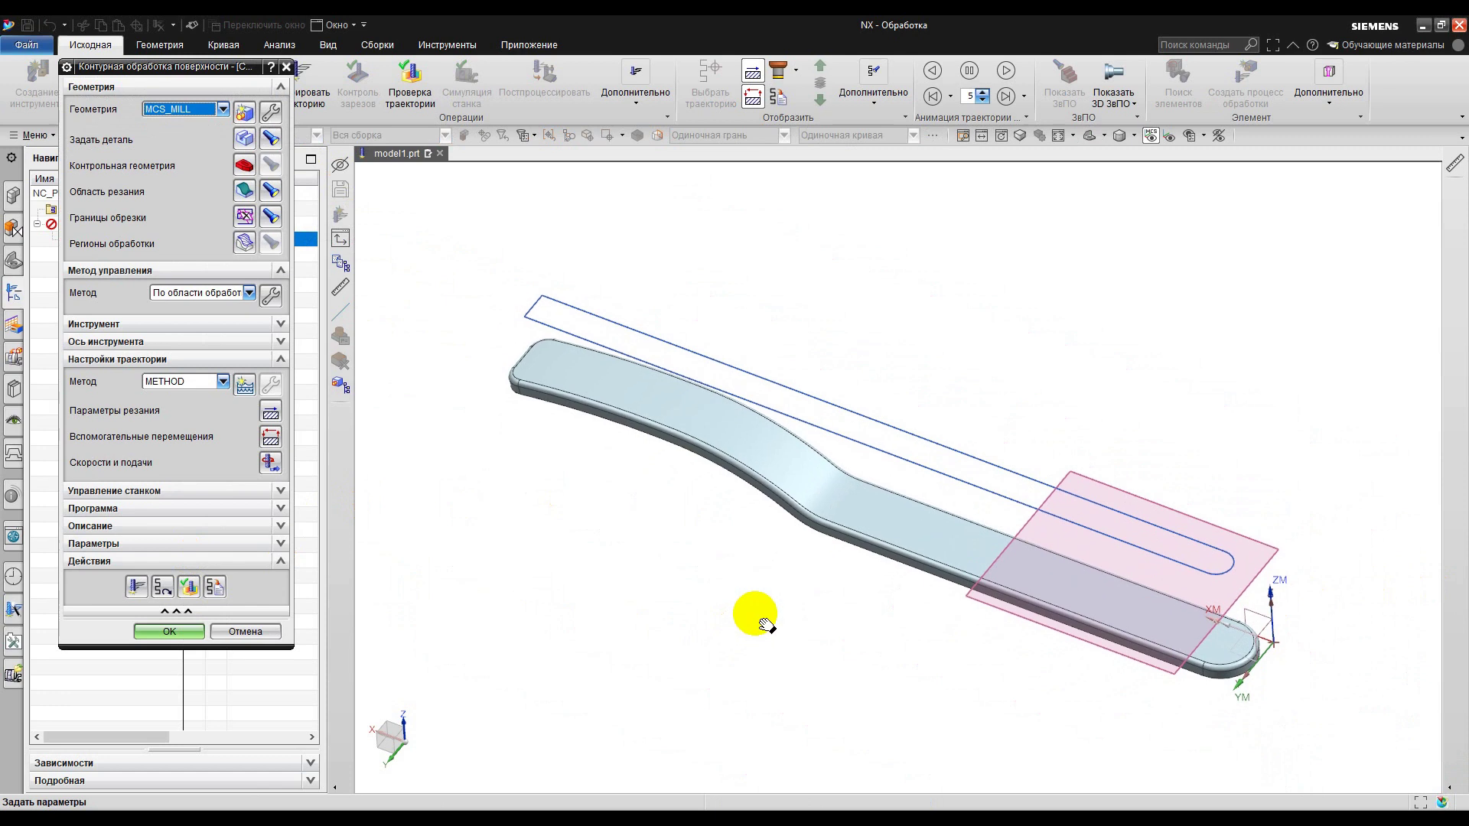
click(135, 587)
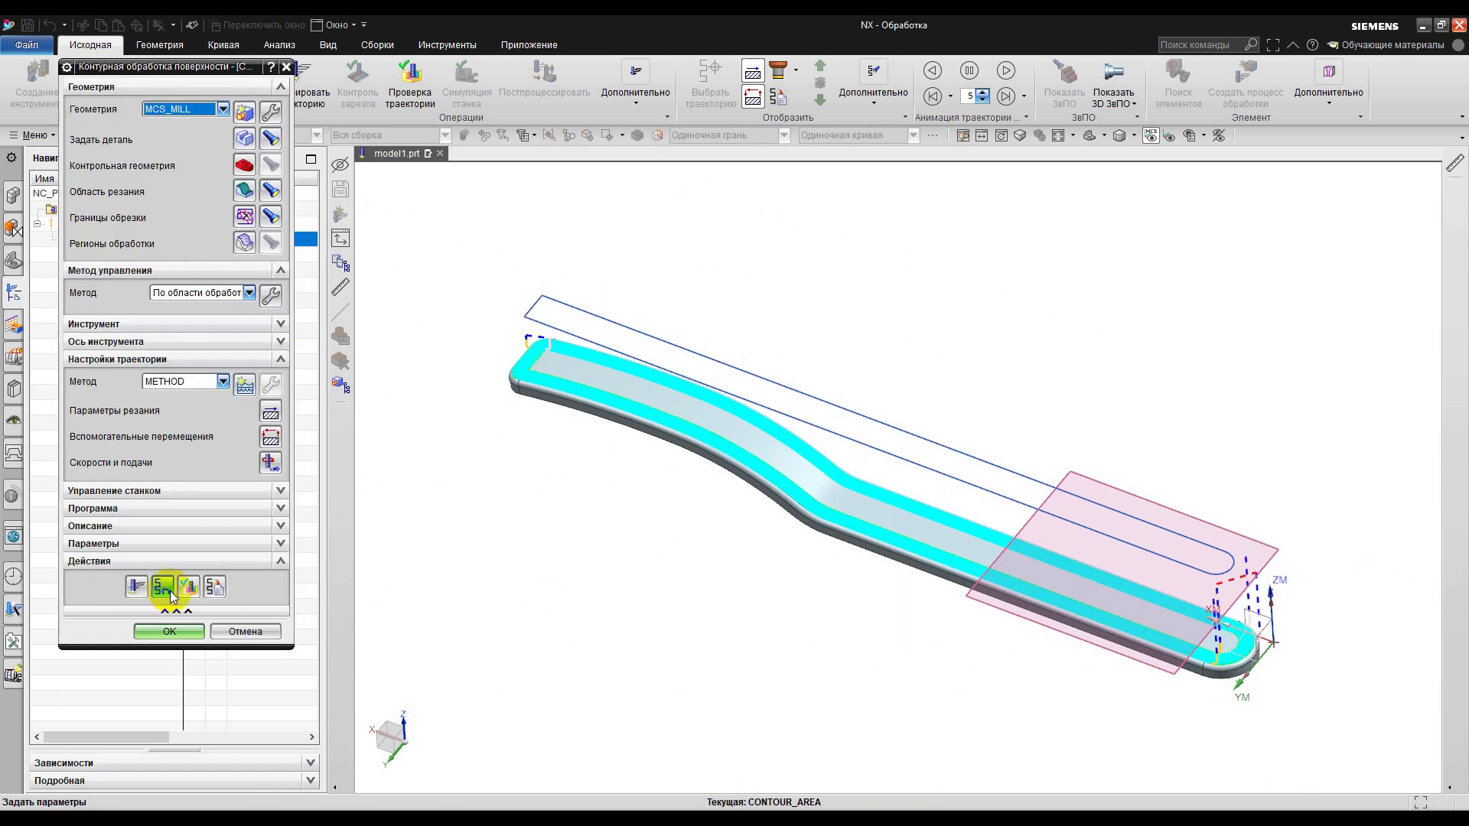
scroll(774, 509, up, 4)
scroll(861, 474, down, 3)
middle_drag(869, 452, 831, 472)
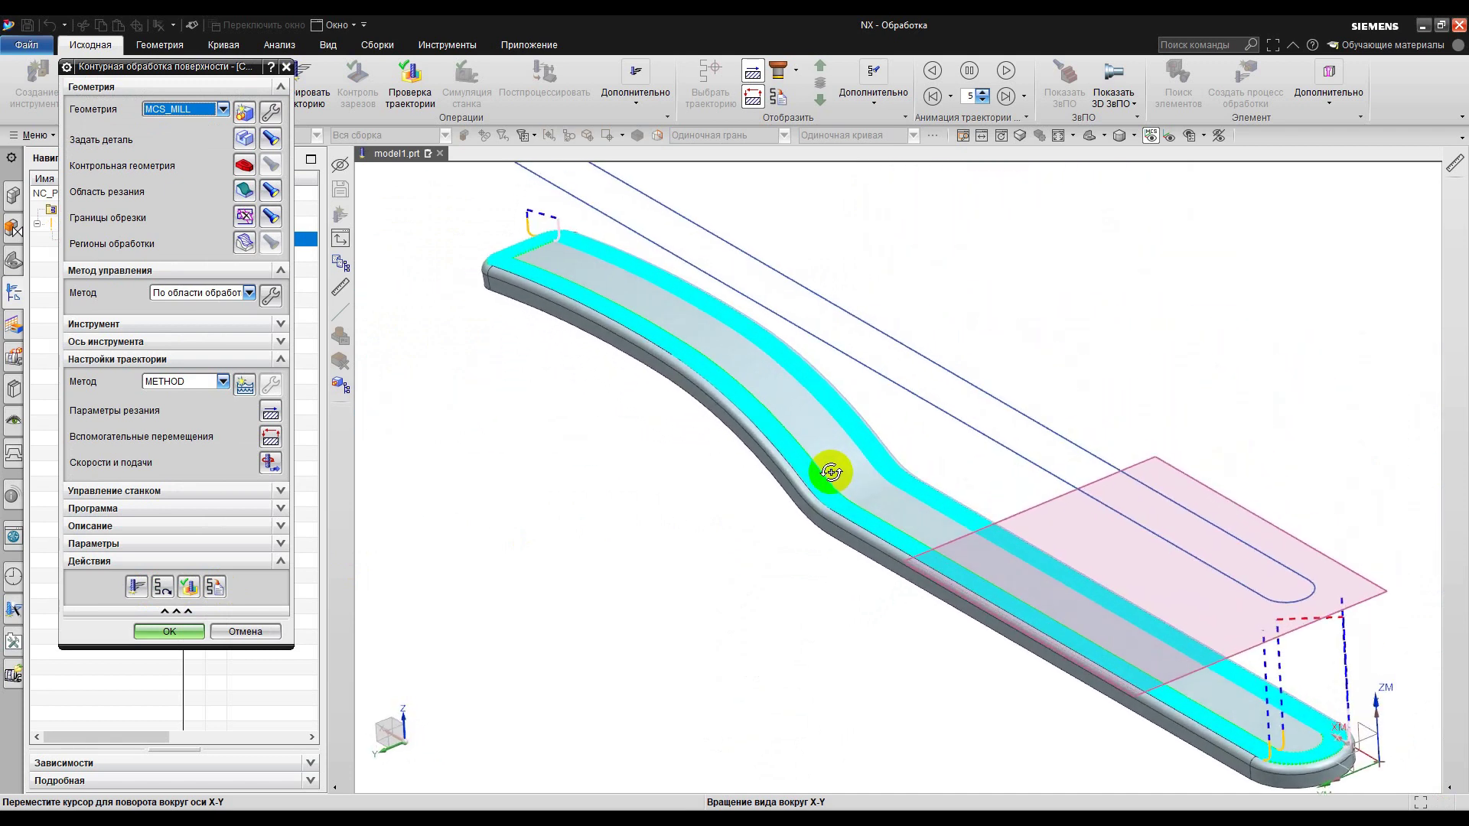
Step: Set the maximum stepover distance to 0.5 mm in the area milling drive method and regenerate the toolpath
click(269, 294)
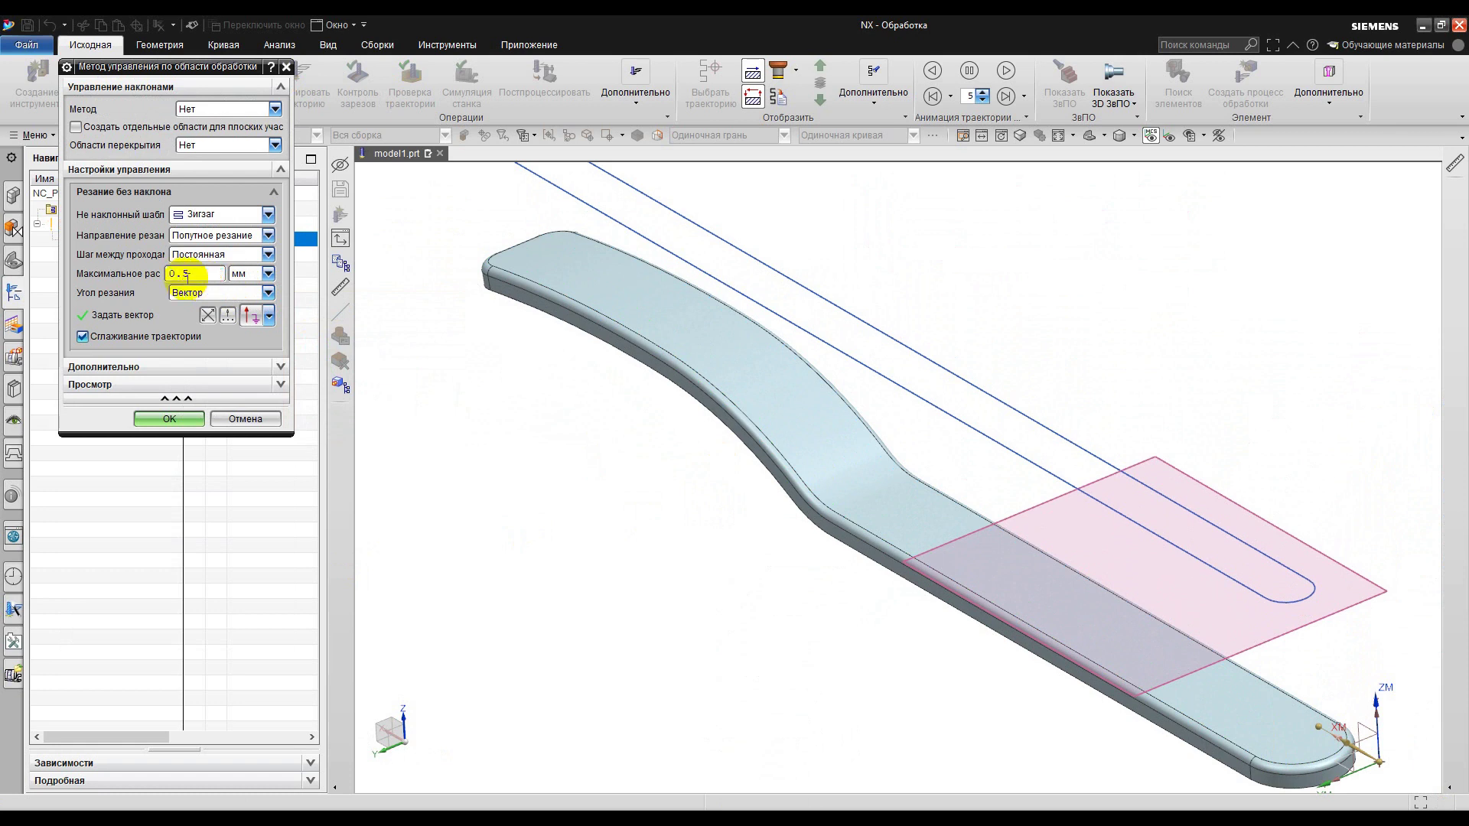
click(169, 418)
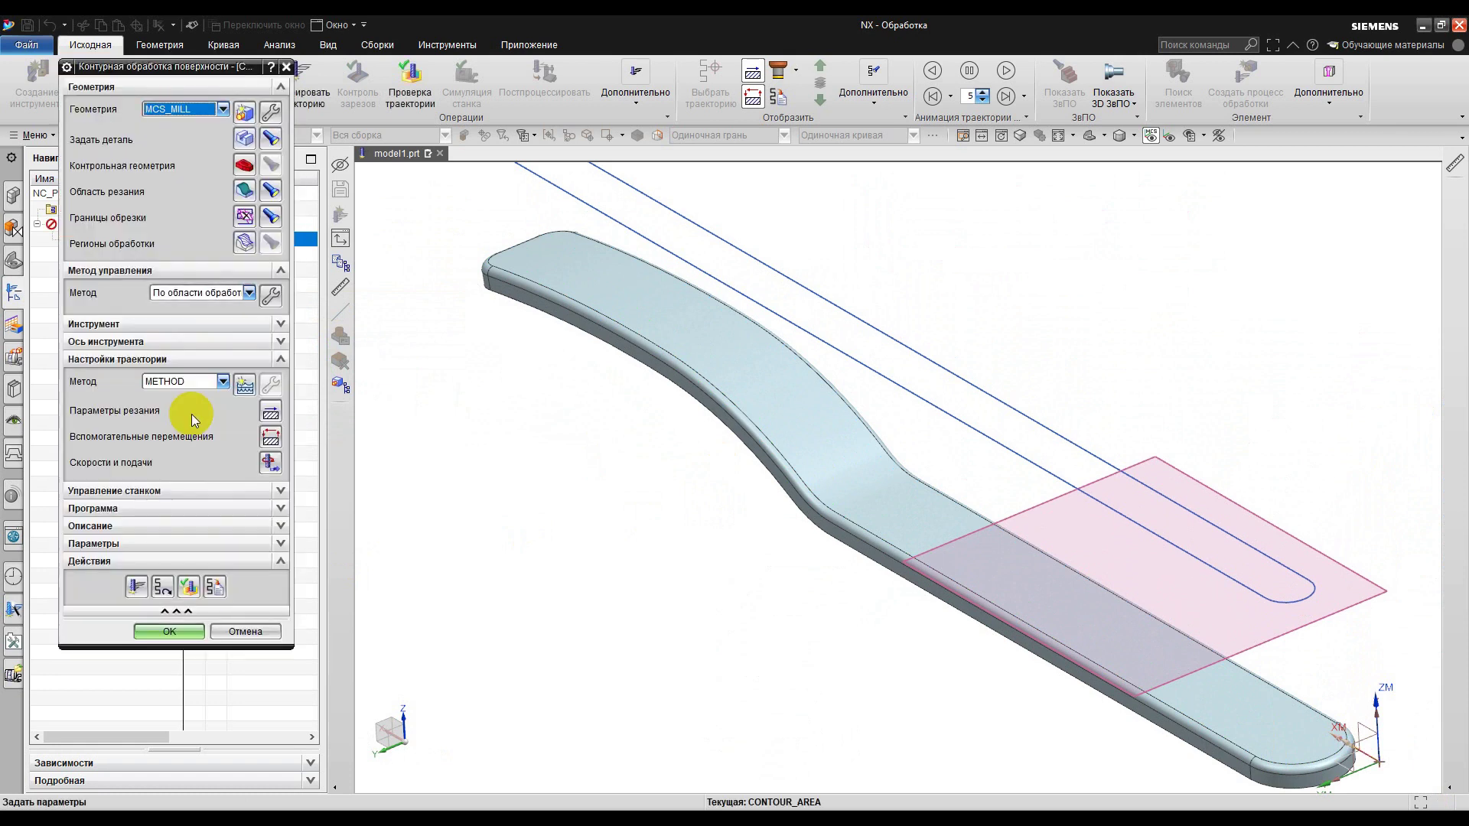
middle_click(554, 419)
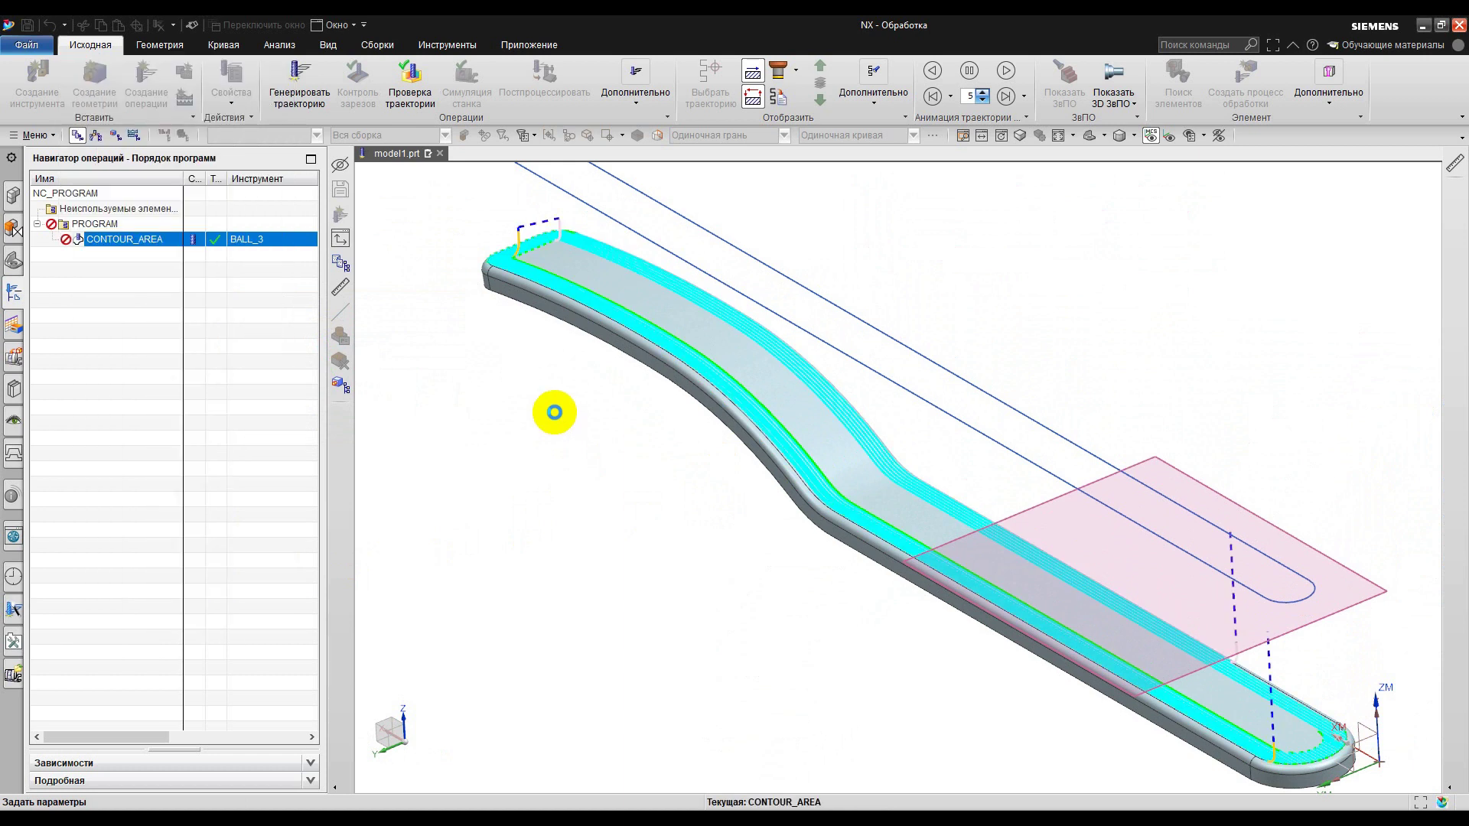
middle_drag(679, 345, 721, 395)
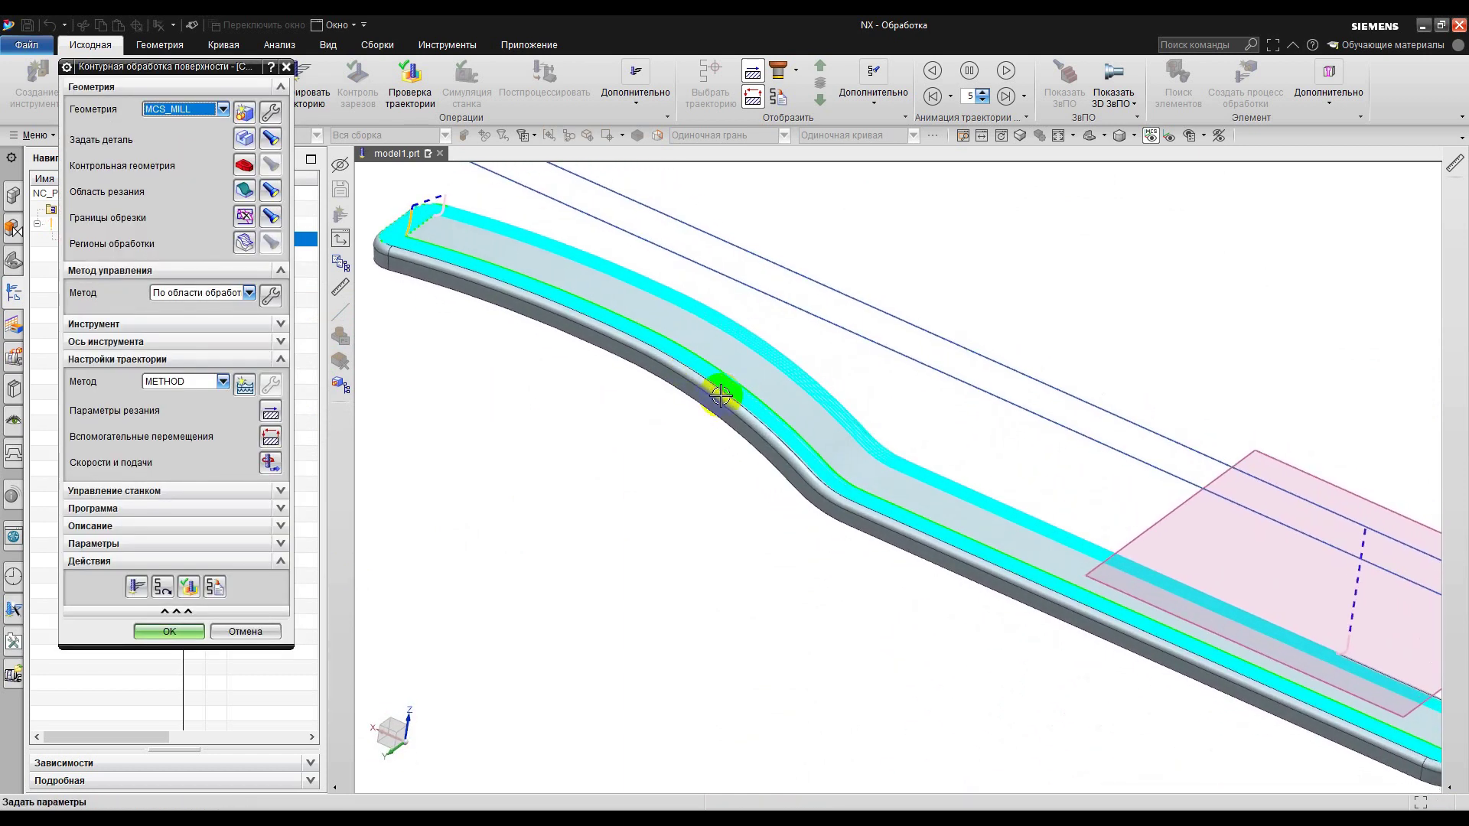
scroll(772, 419, down, 2)
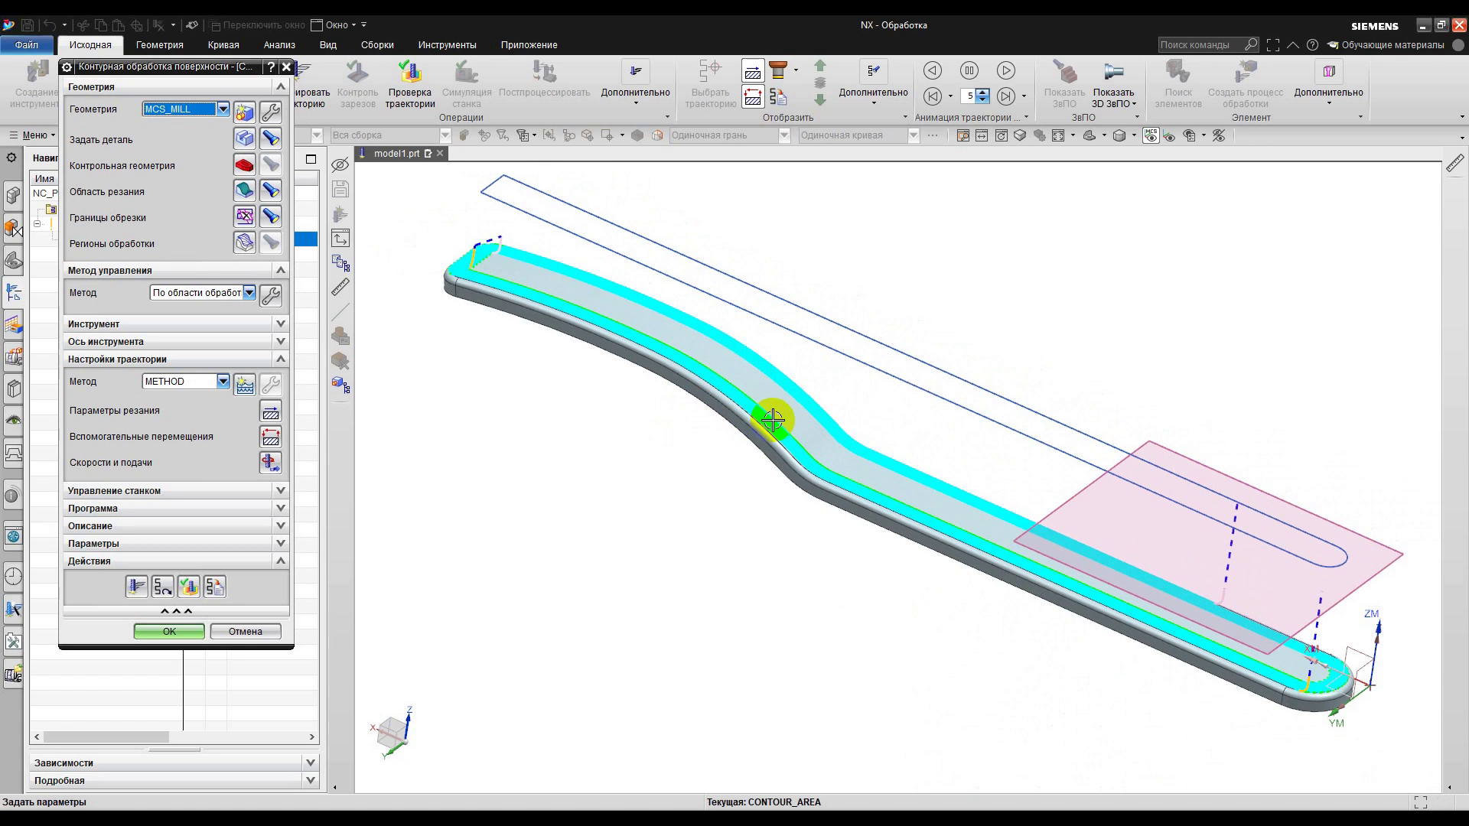
Step: Change the trim side of the boundary to outside (Снаружи) and regenerate the toolpath
click(245, 218)
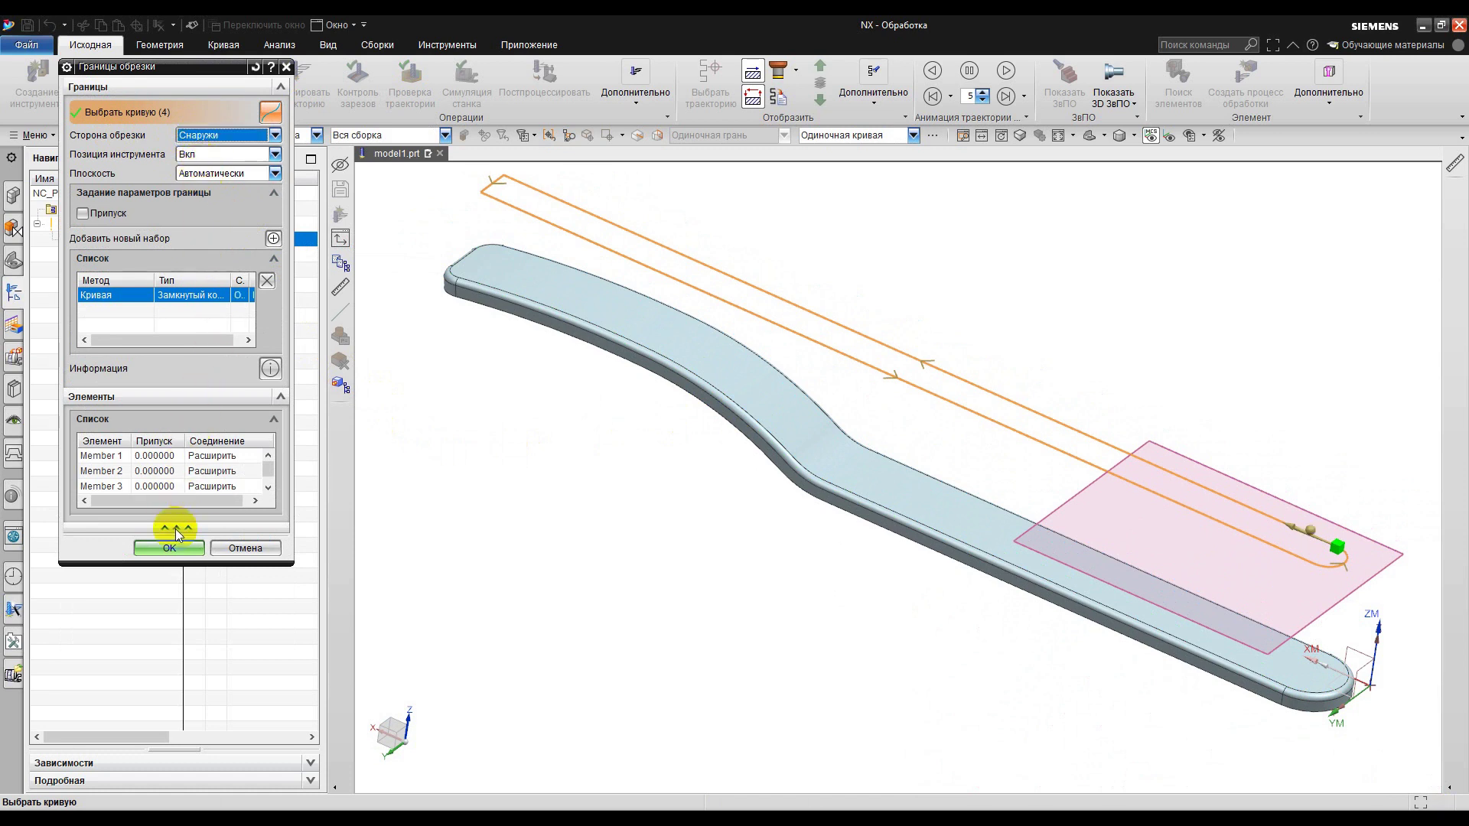
click(170, 548)
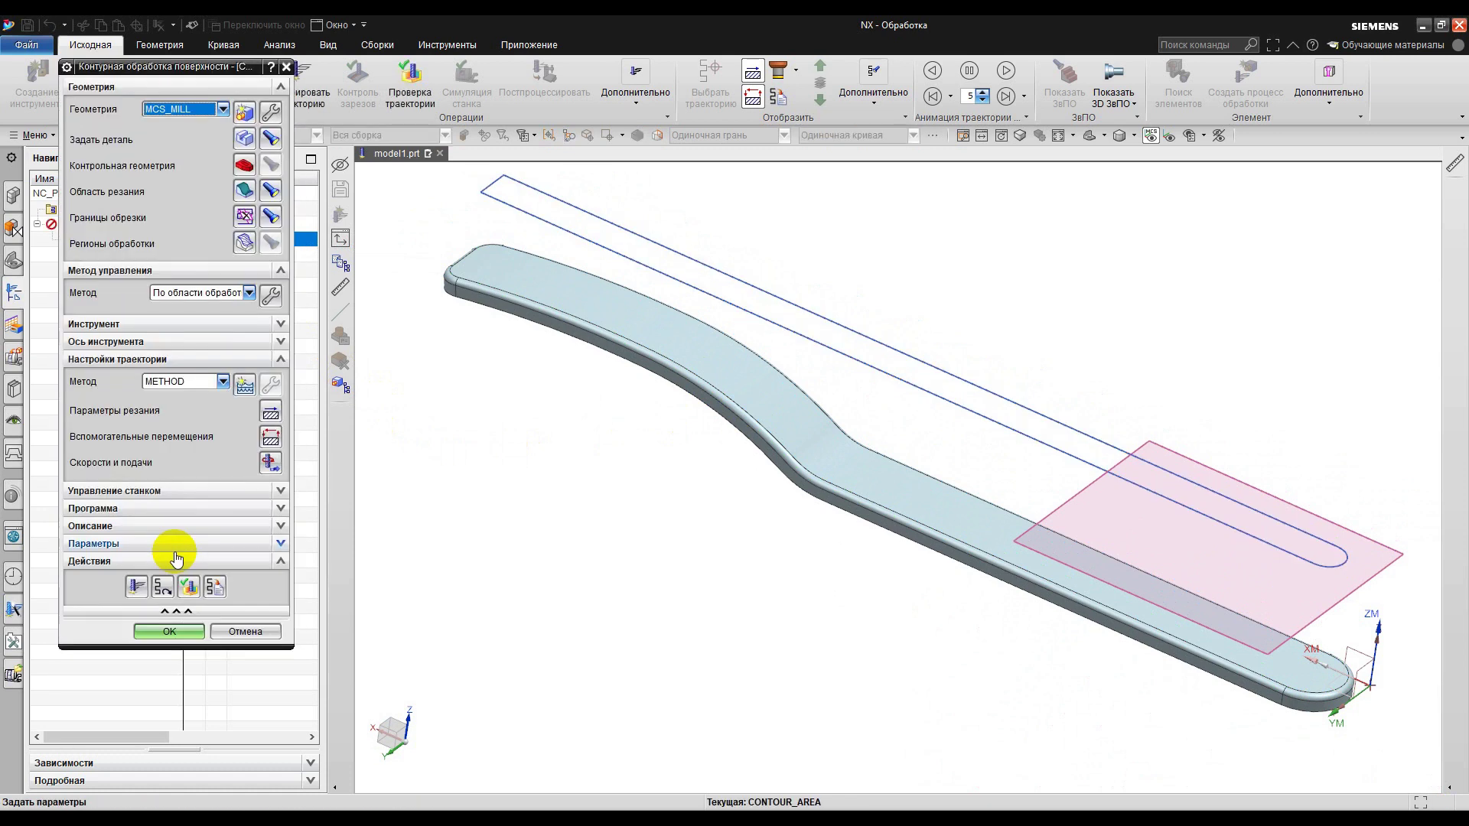
click(136, 586)
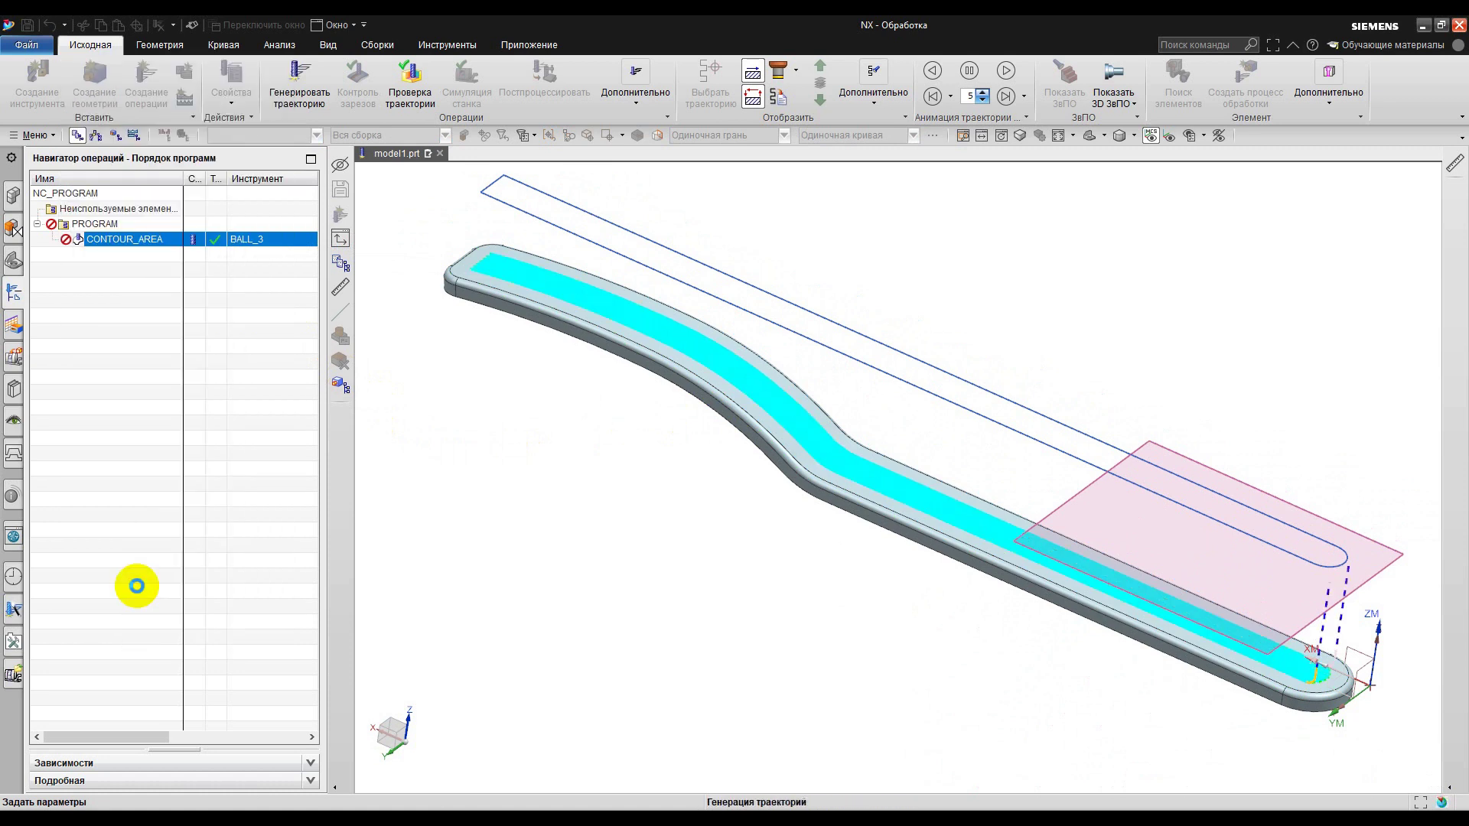
middle_drag(845, 476, 837, 509)
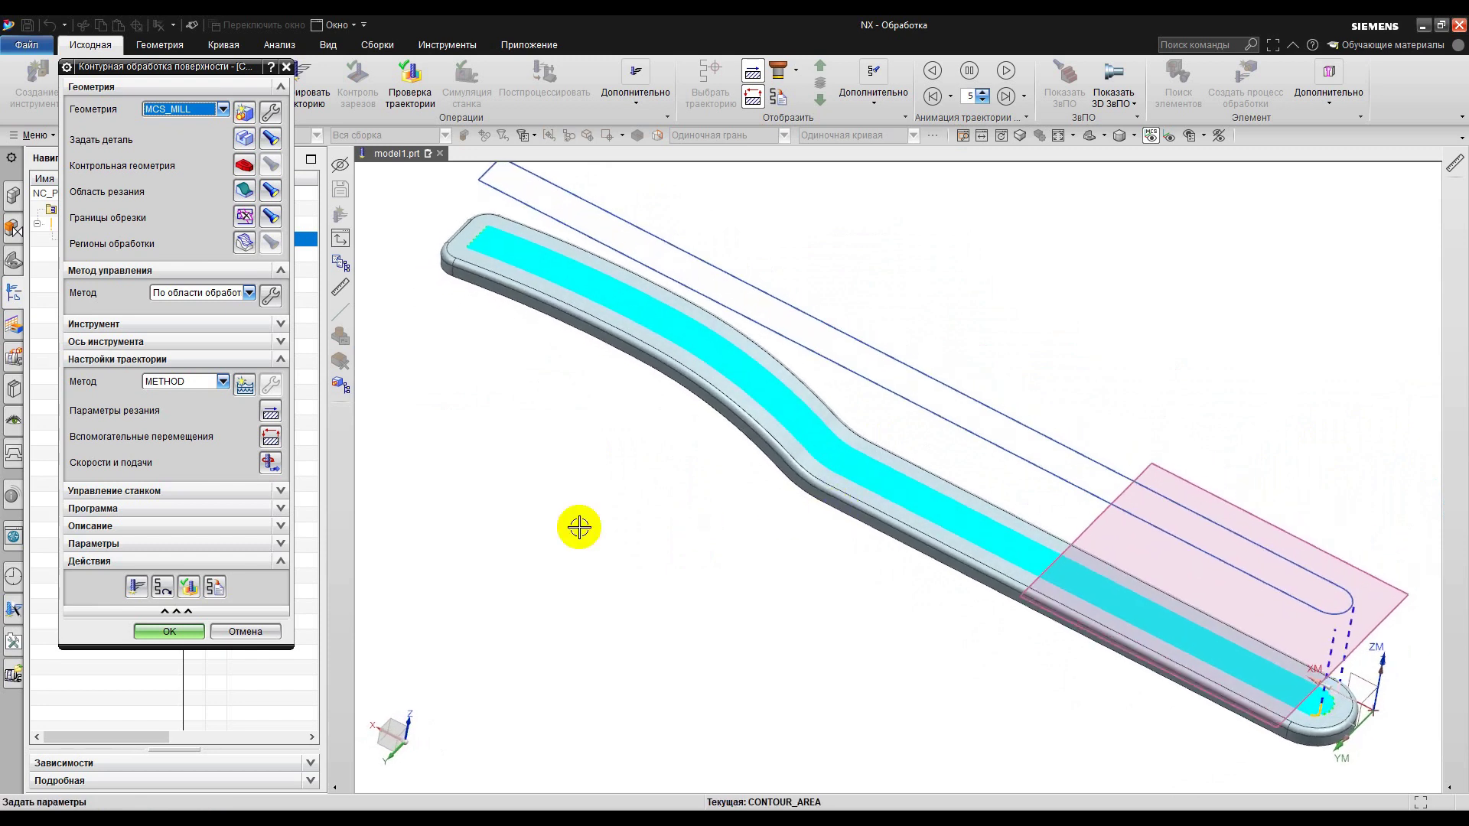
Step: Play the tool motion along the whole trimmed toolpath in the toolpath visualization and close it
click(188, 589)
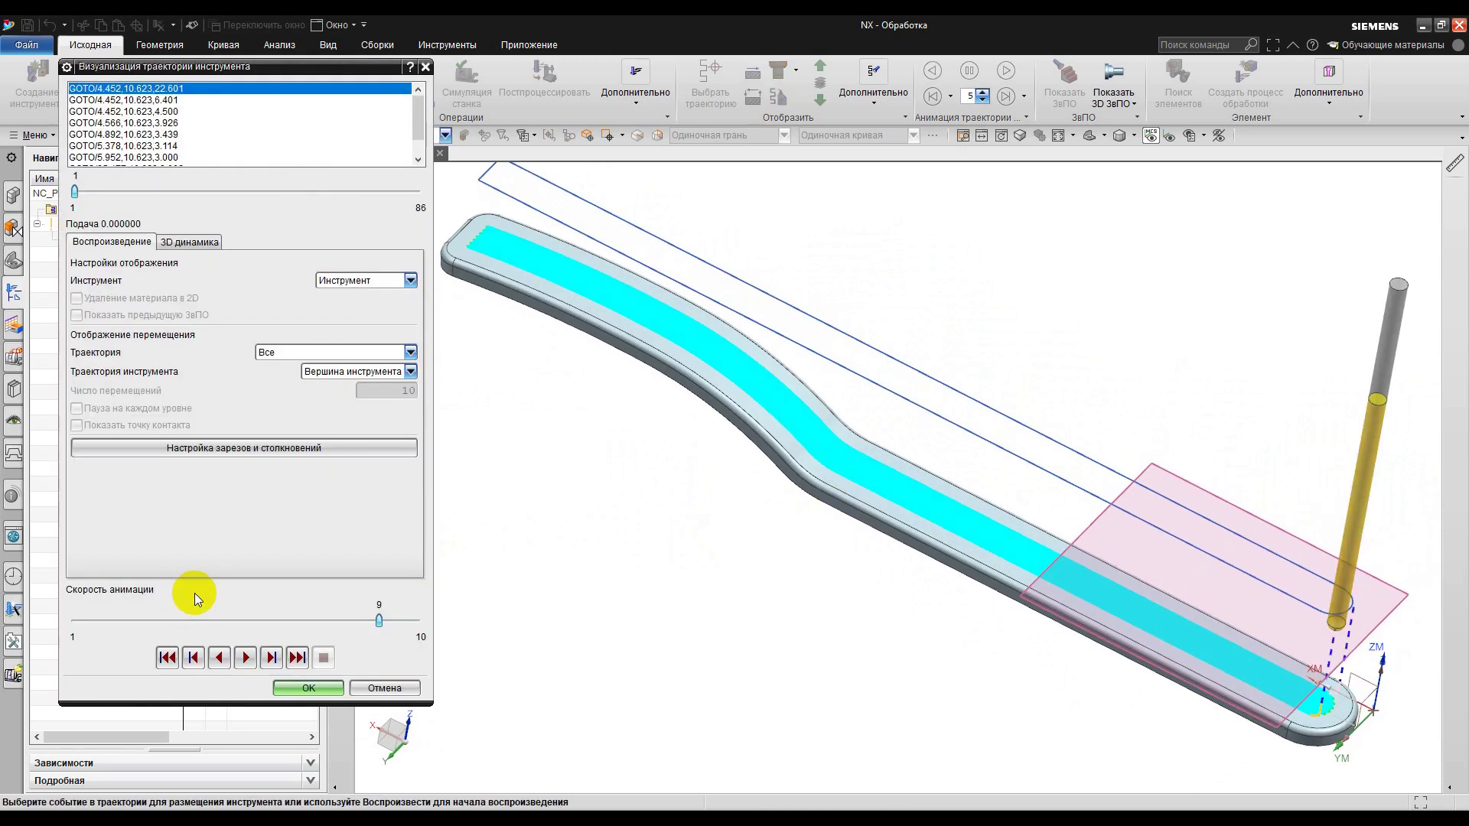
click(245, 658)
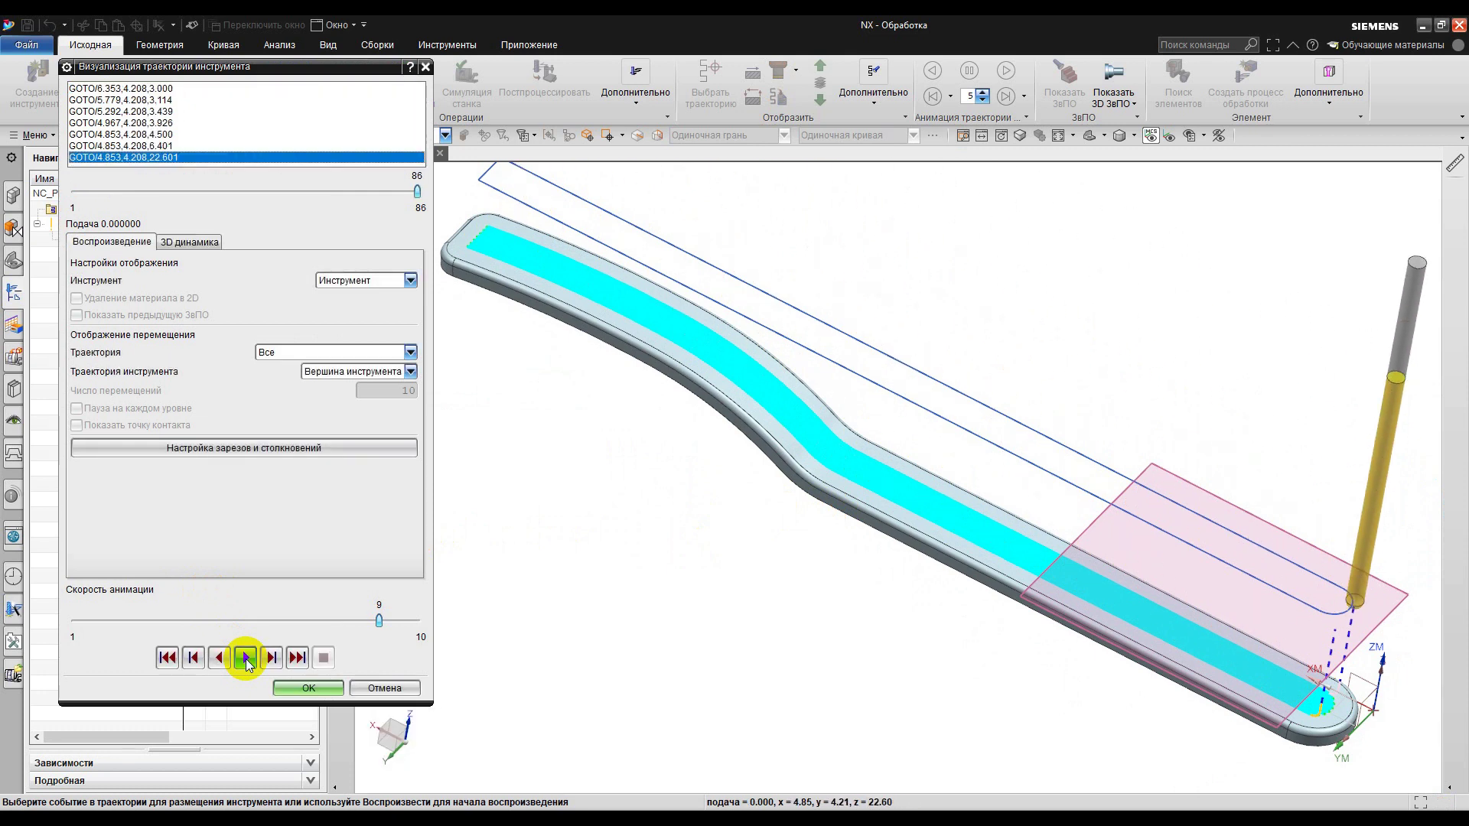
click(307, 688)
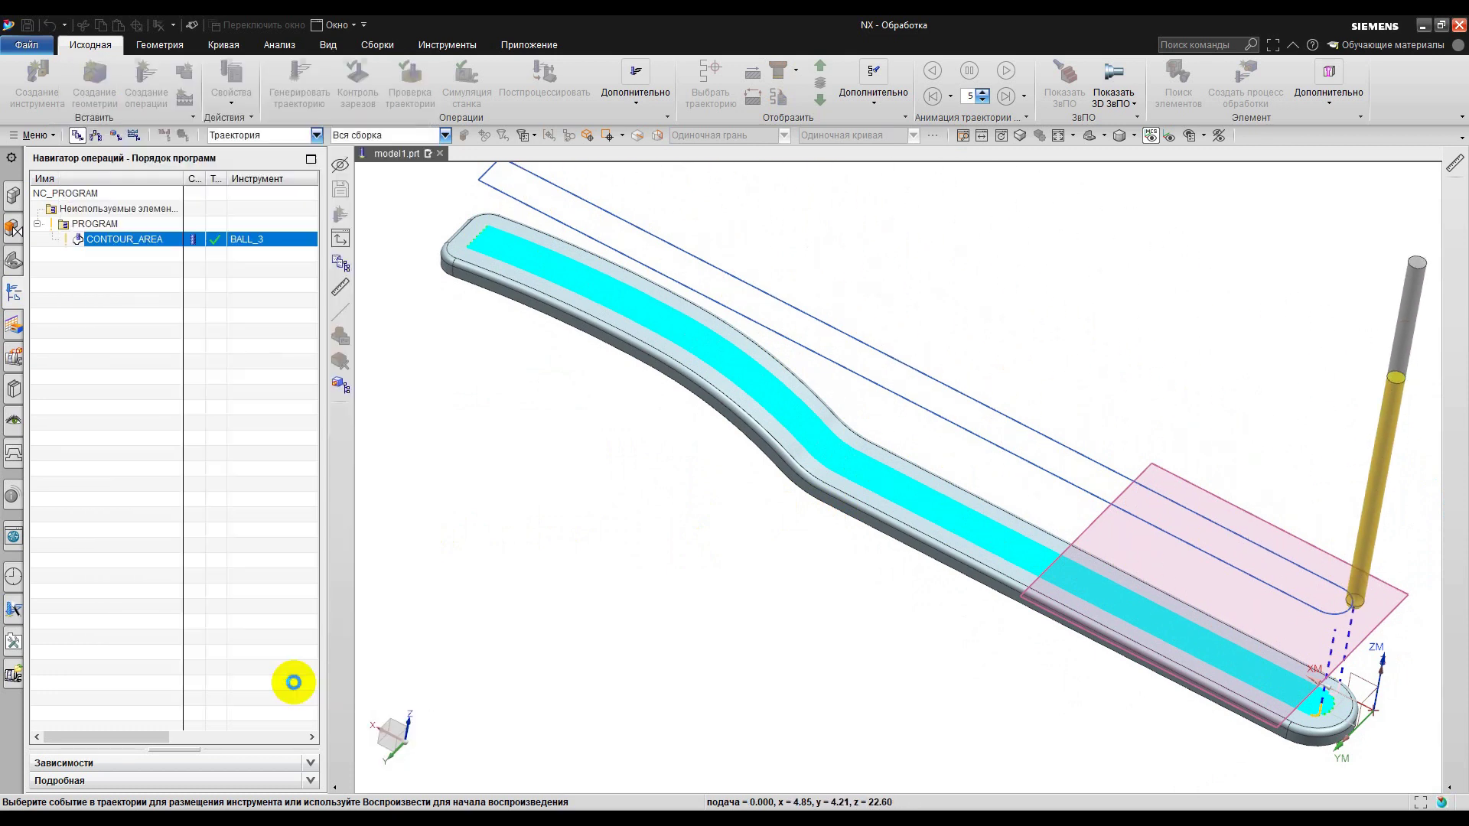